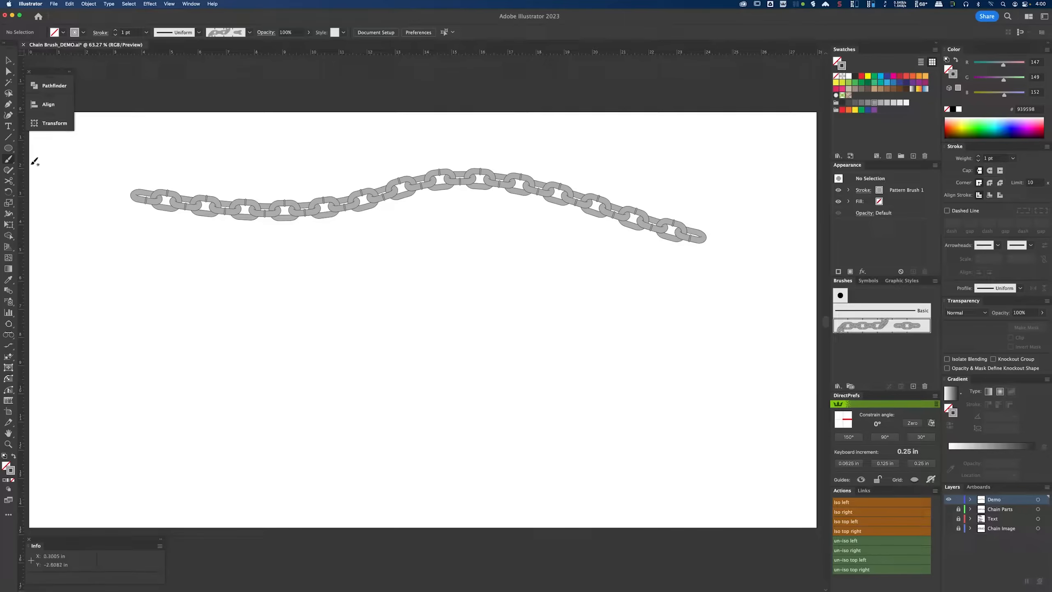
Step: Draw a wavy path with the Pen tool using the chain pattern brush and adjust its last anchor's curve
click(7, 104)
click(115, 299)
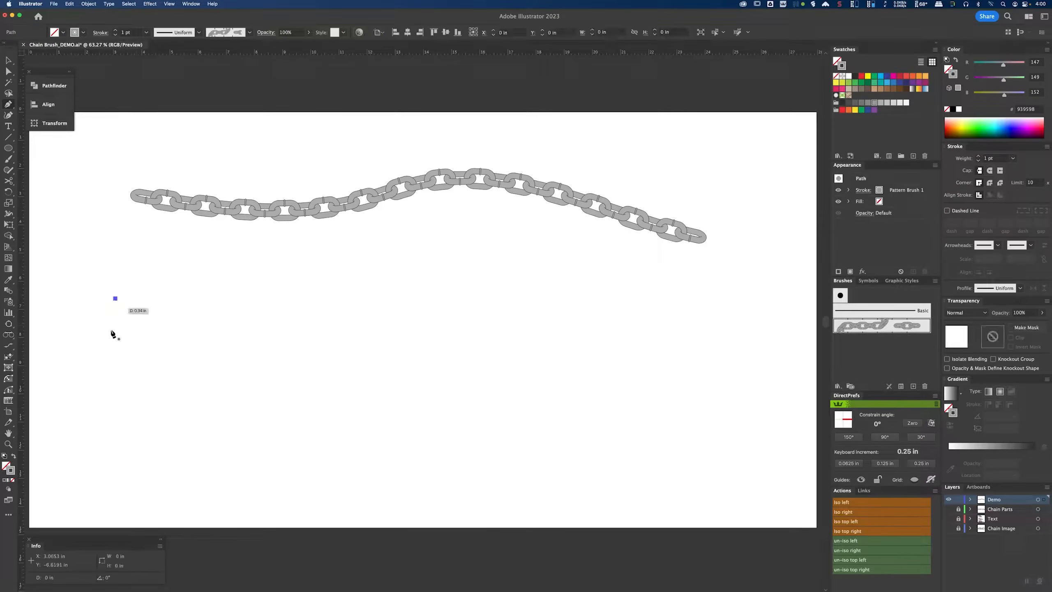
drag(153, 464, 283, 428)
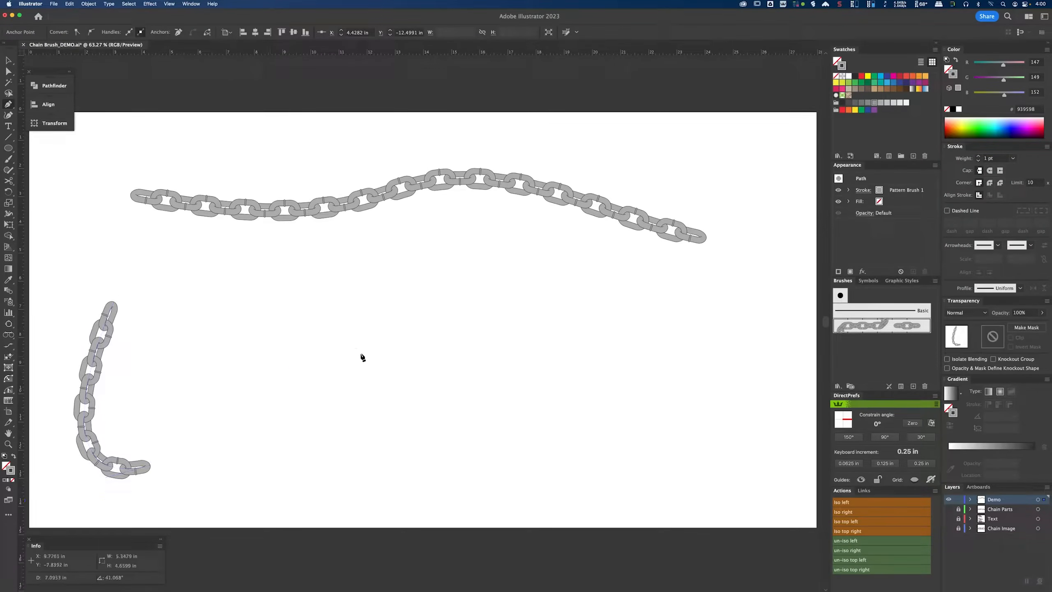
mouse_move(305, 332)
mouse_down()
mouse_move(418, 392)
mouse_move(431, 367)
mouse_up()
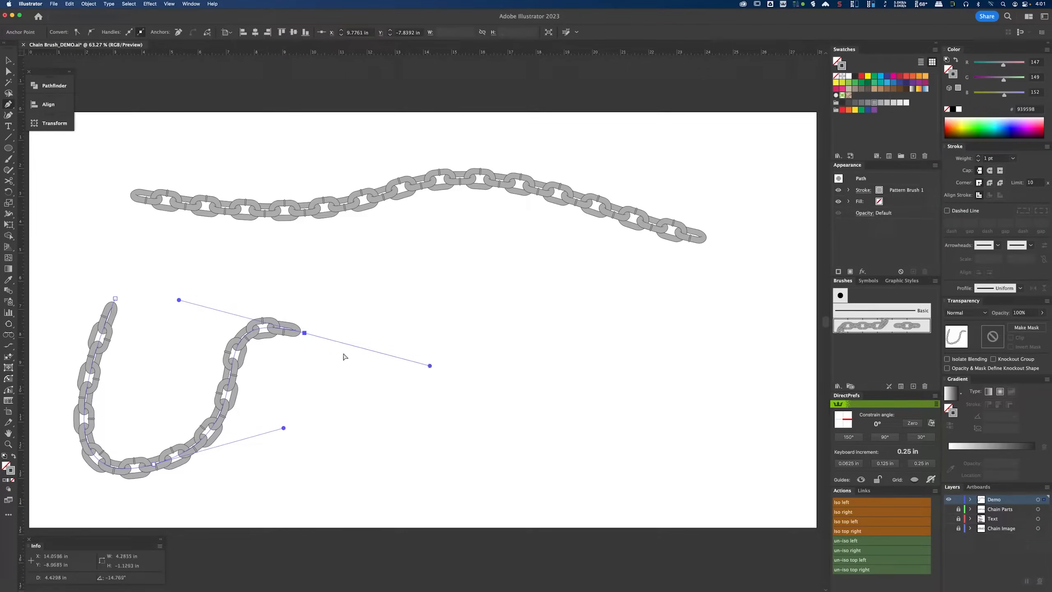
key(a)
mouse_move(304, 333)
mouse_down()
mouse_move(393, 318)
mouse_move(463, 329)
mouse_move(497, 381)
mouse_move(493, 447)
mouse_move(528, 319)
mouse_move(515, 273)
mouse_move(679, 282)
mouse_move(513, 303)
mouse_move(341, 361)
mouse_up()
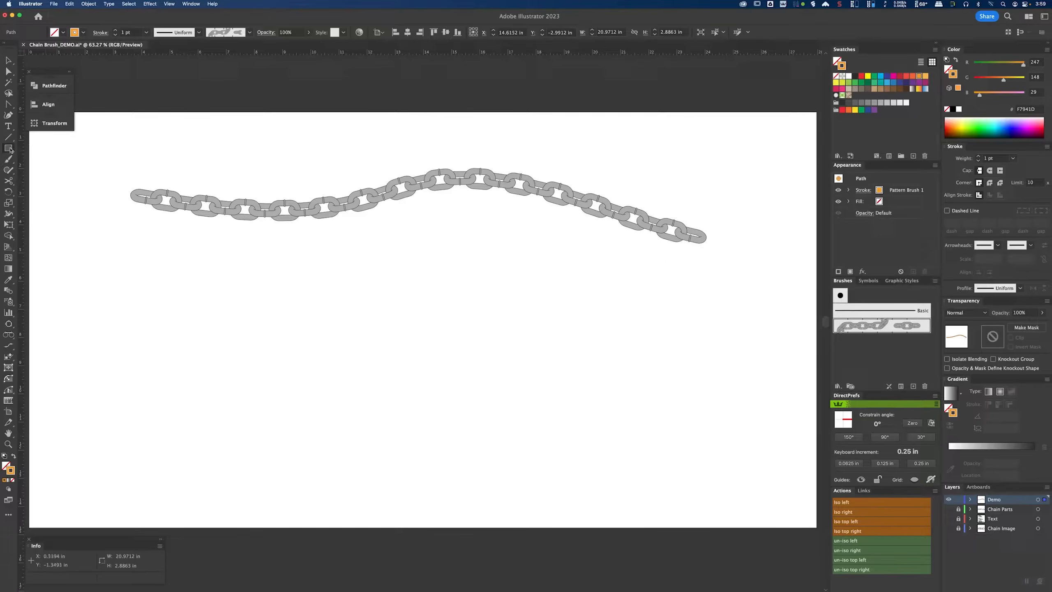
Step: Draw a rectangle about 6.4 × 5.8 in stroked with the chain pattern brush
click(15, 151)
click(30, 149)
drag(80, 296, 259, 460)
Step: Draw a circle about 6.3 in across with the Ellipse tool using the chain brush
click(8, 148)
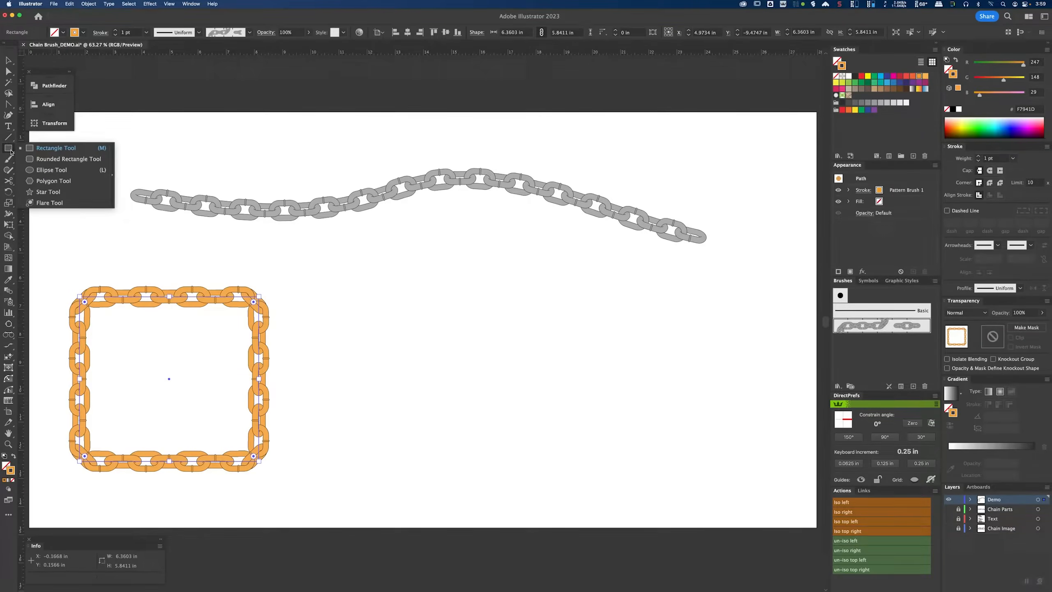
click(52, 170)
drag(411, 269, 590, 447)
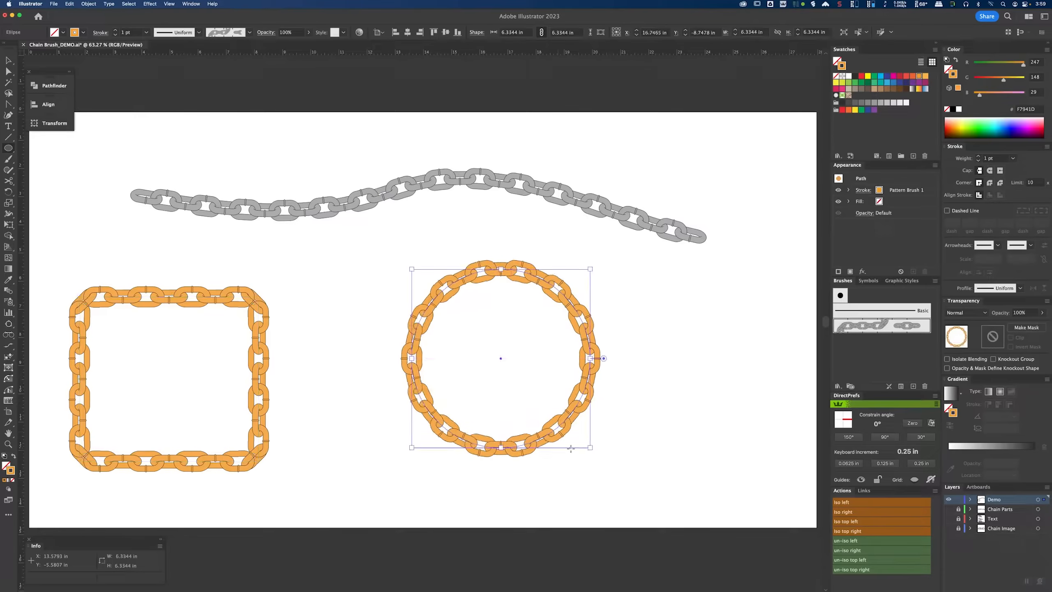
Step: Recolor the circle's chain blue and the rectangle's chain red
click(899, 82)
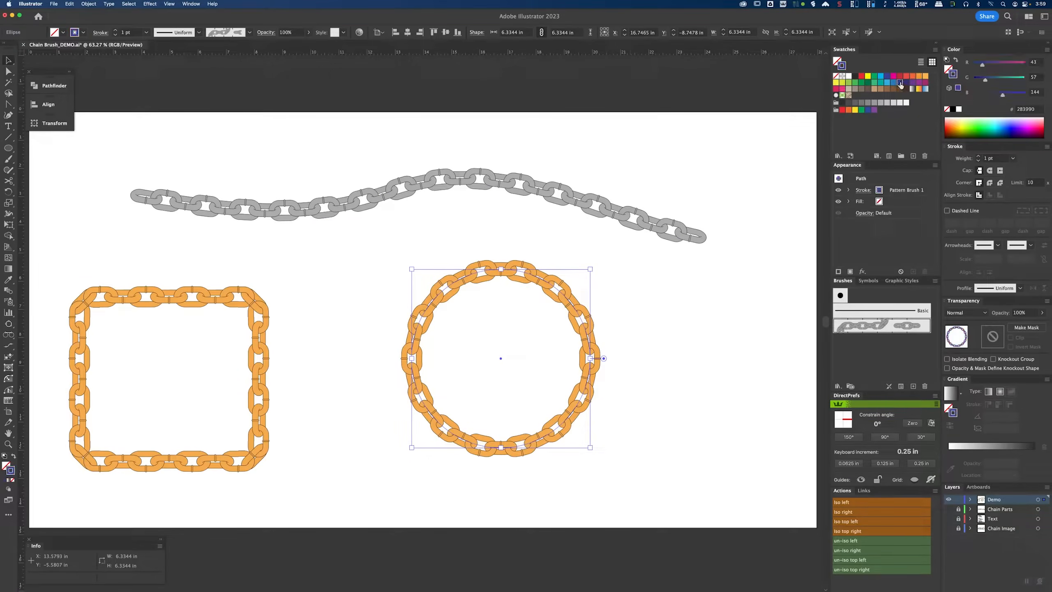
drag(236, 328, 222, 331)
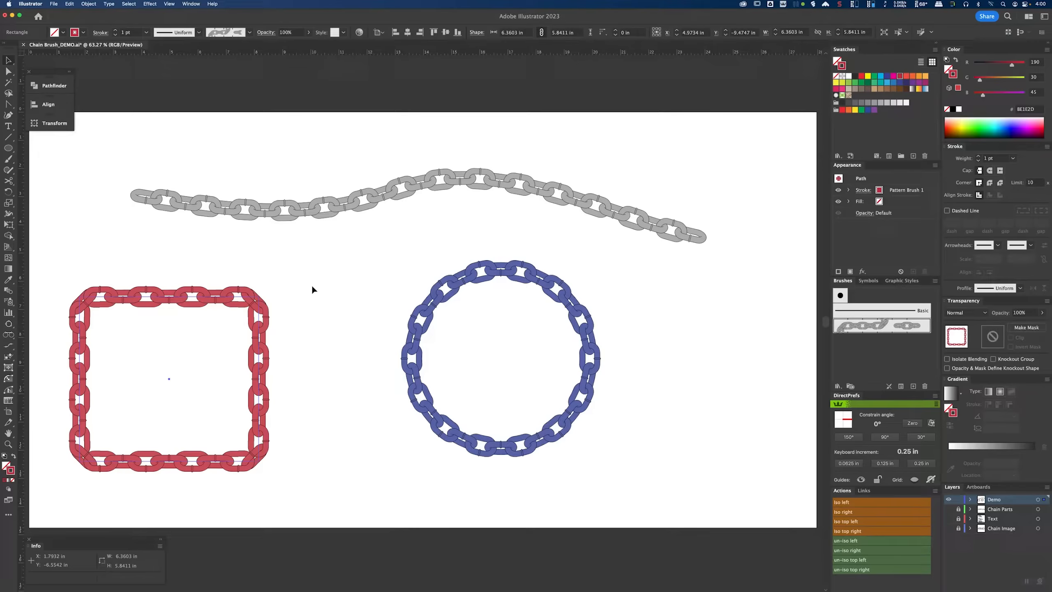
click(310, 284)
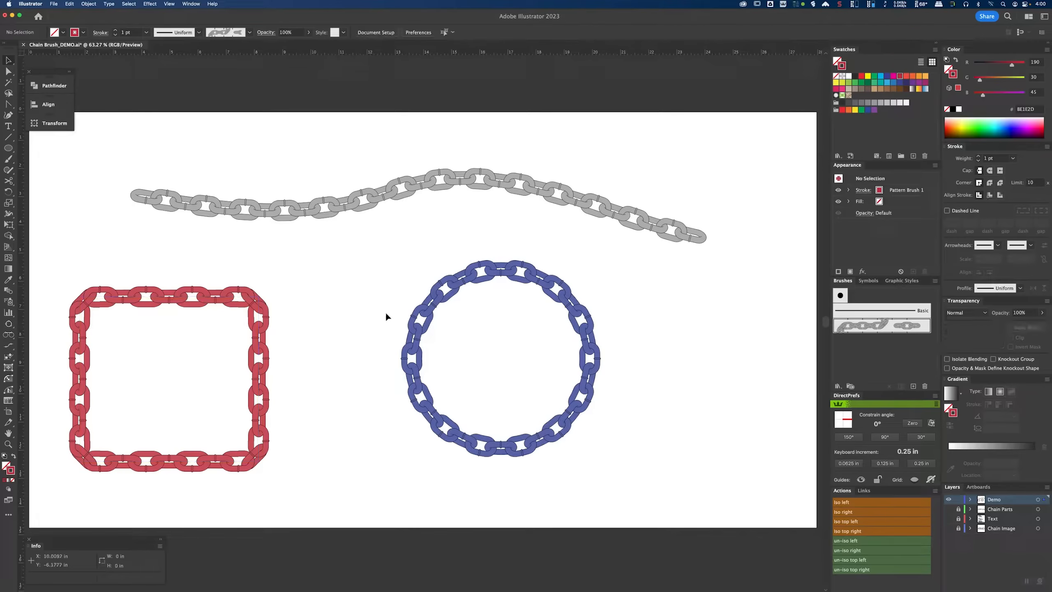
Step: Cut the circular chain open with the Scissors tool and pull the loose end outward
key(a)
key(c)
click(568, 411)
key(a)
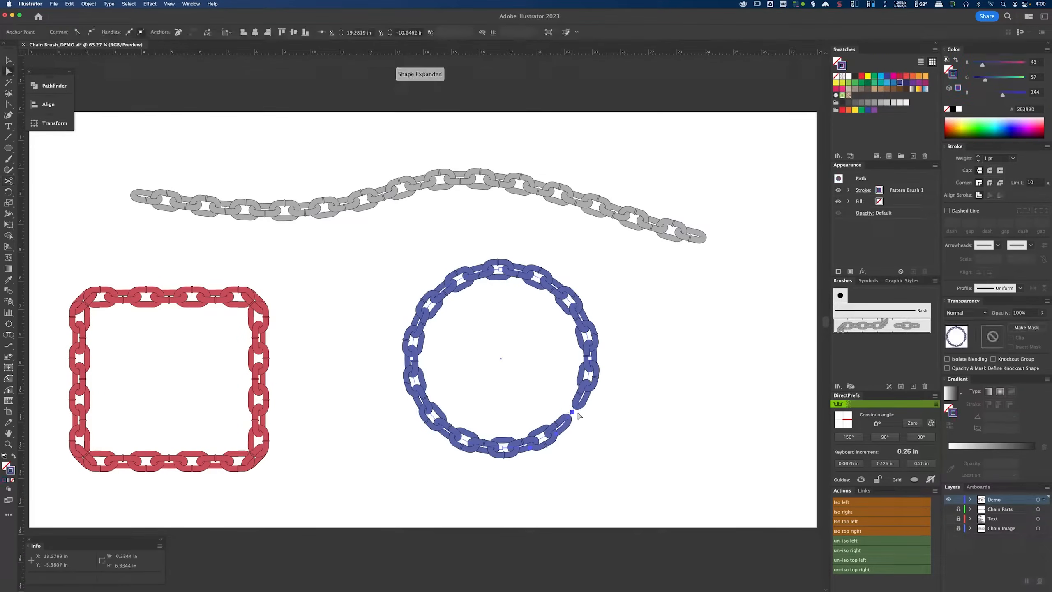
drag(574, 417, 553, 448)
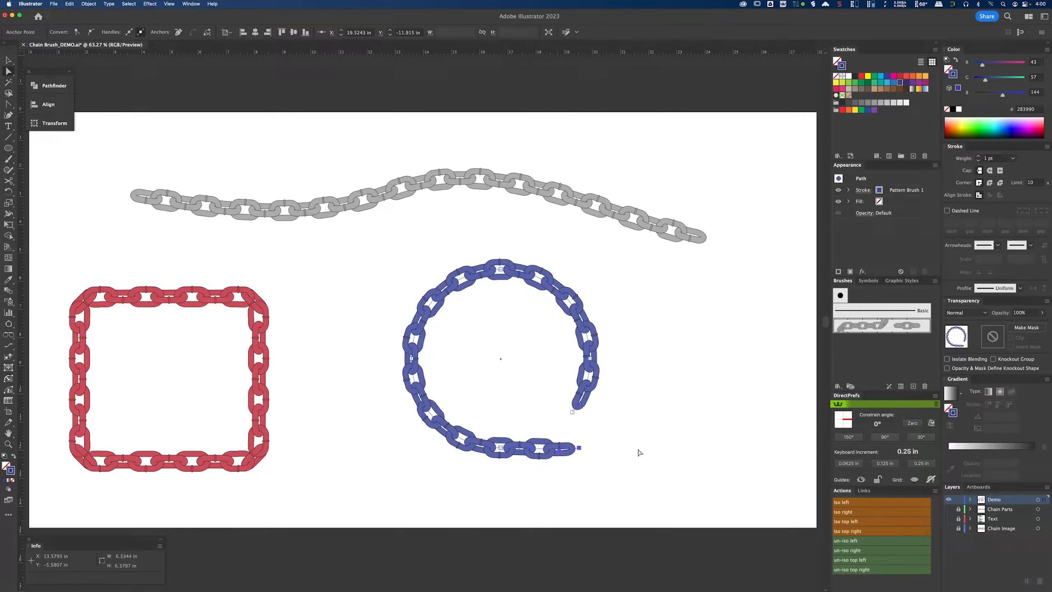
click(649, 439)
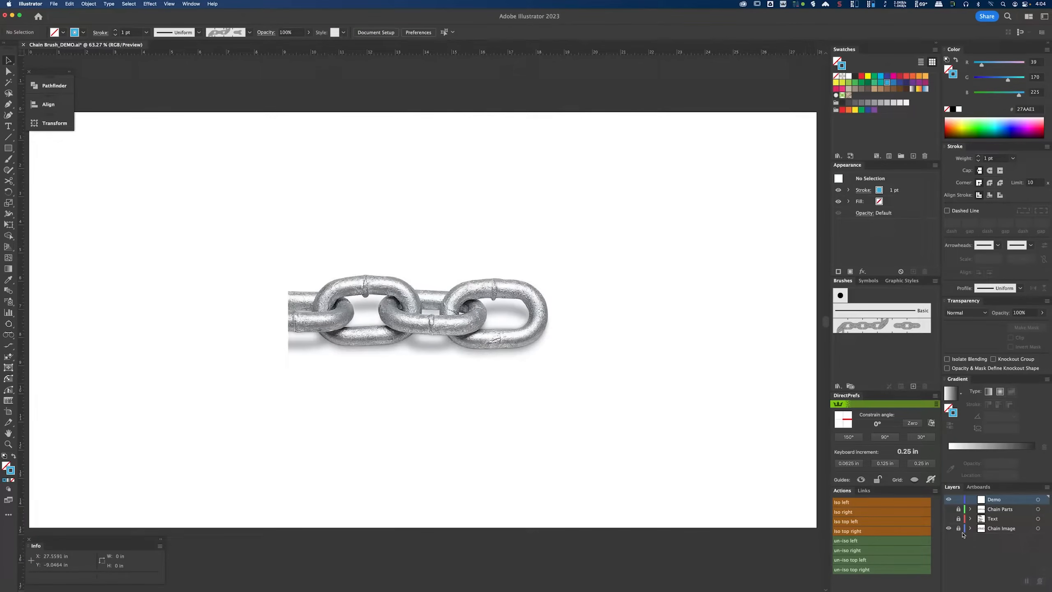
Step: Toggle the Chain Image and Chain Parts layers' visibility to view the reference chain and link pieces
click(948, 528)
click(948, 508)
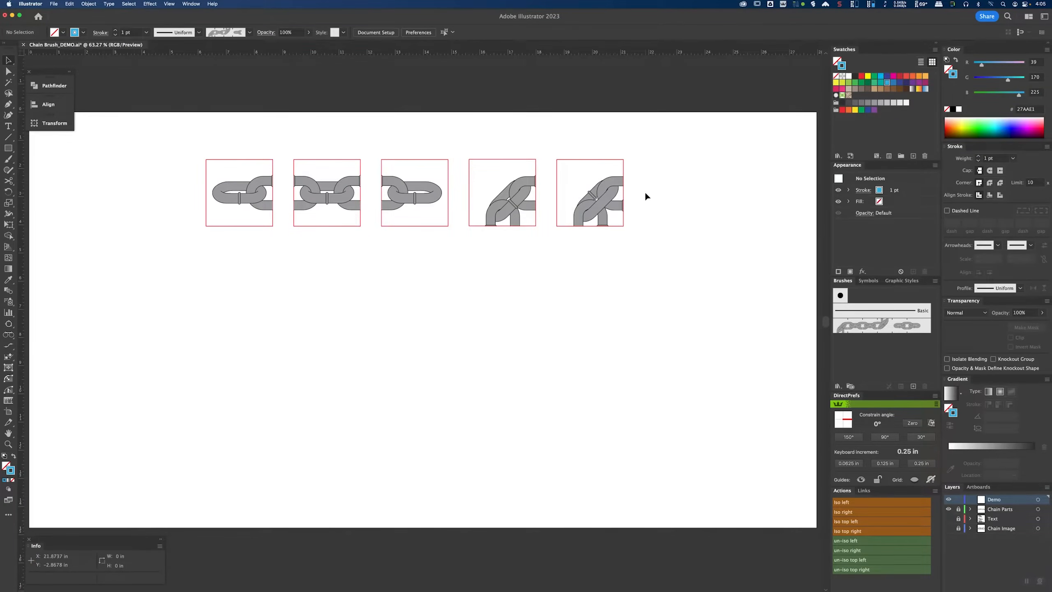
click(948, 509)
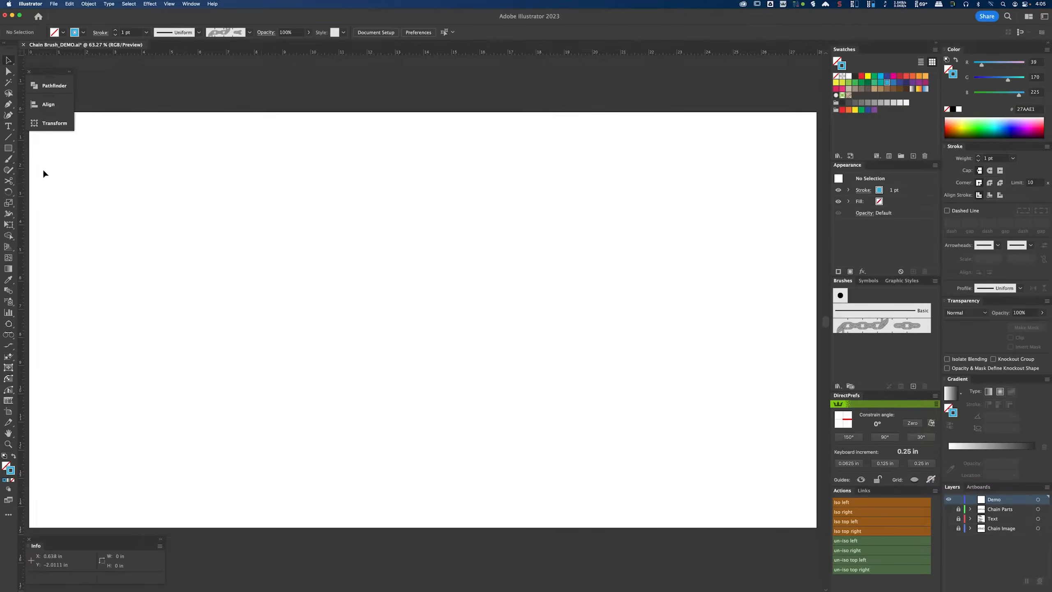
Step: Create a rounded rectangle 3.8 in wide, 2.4 in high, with a 1.2 in corner radius
click(8, 149)
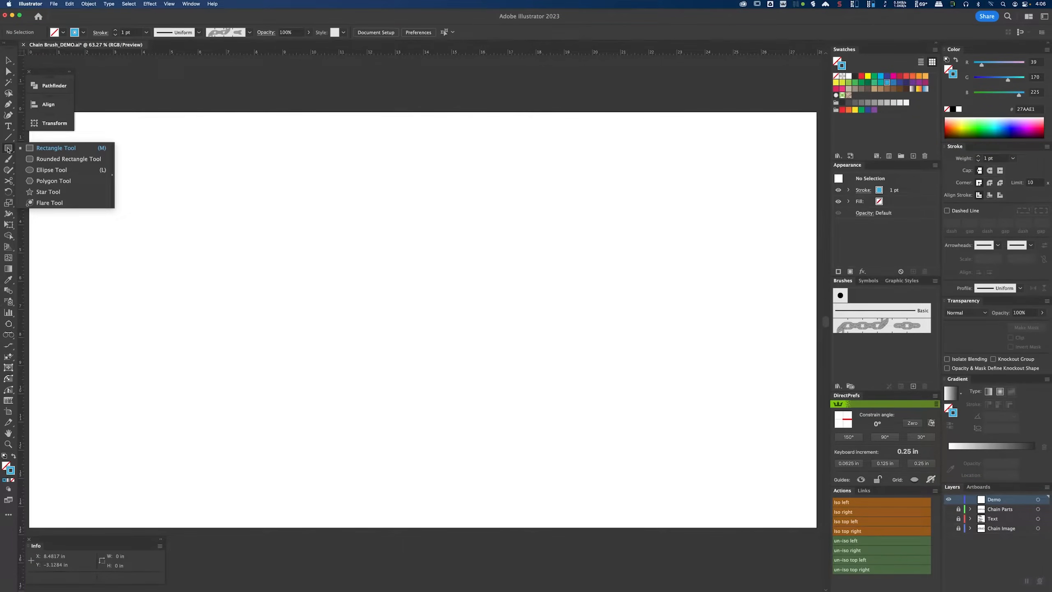
click(75, 159)
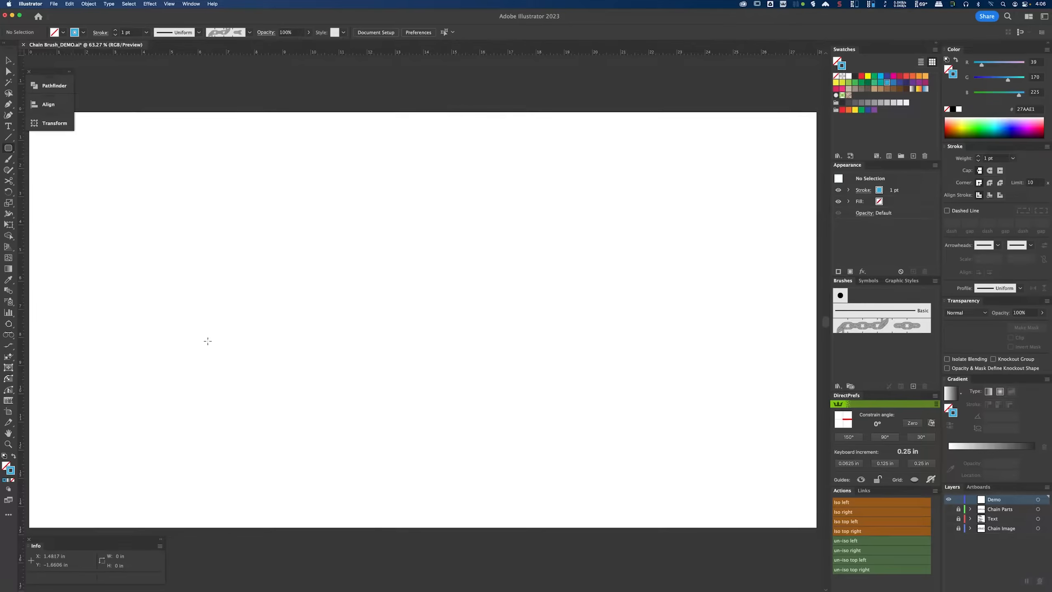
click(418, 294)
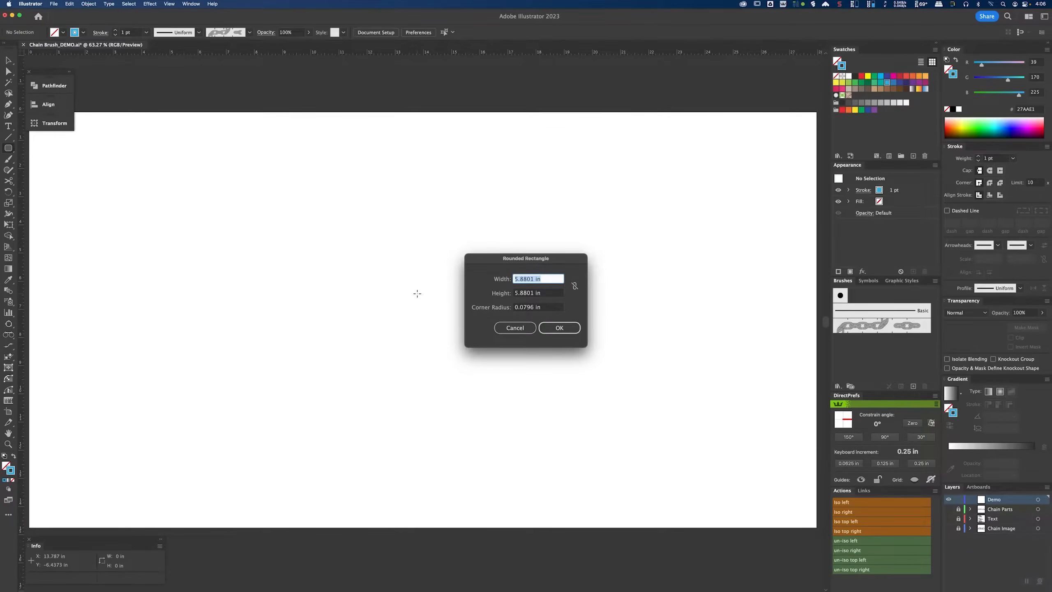
drag(526, 264, 466, 237)
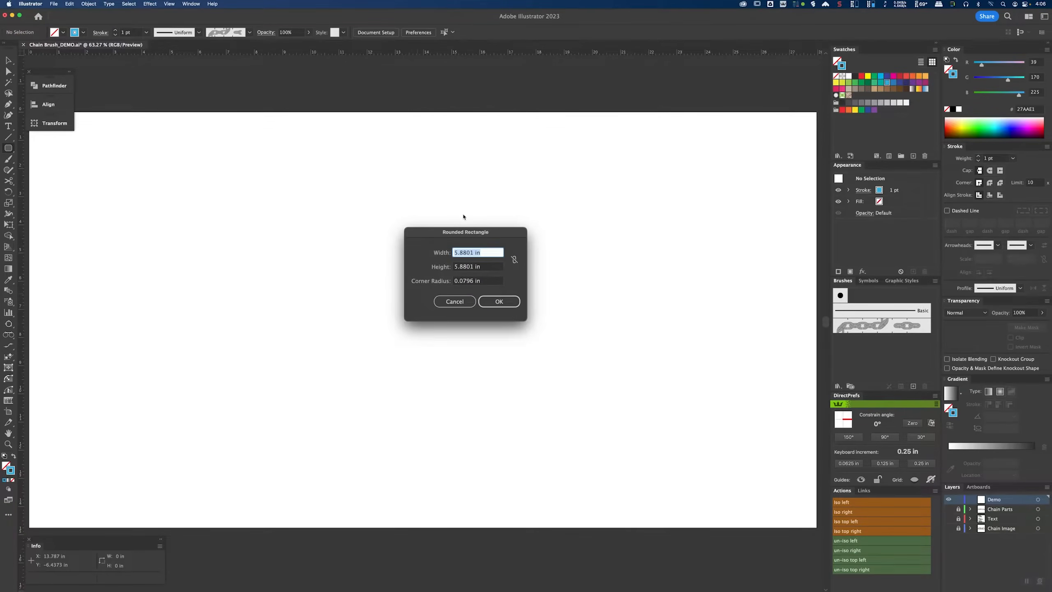
text(3.)
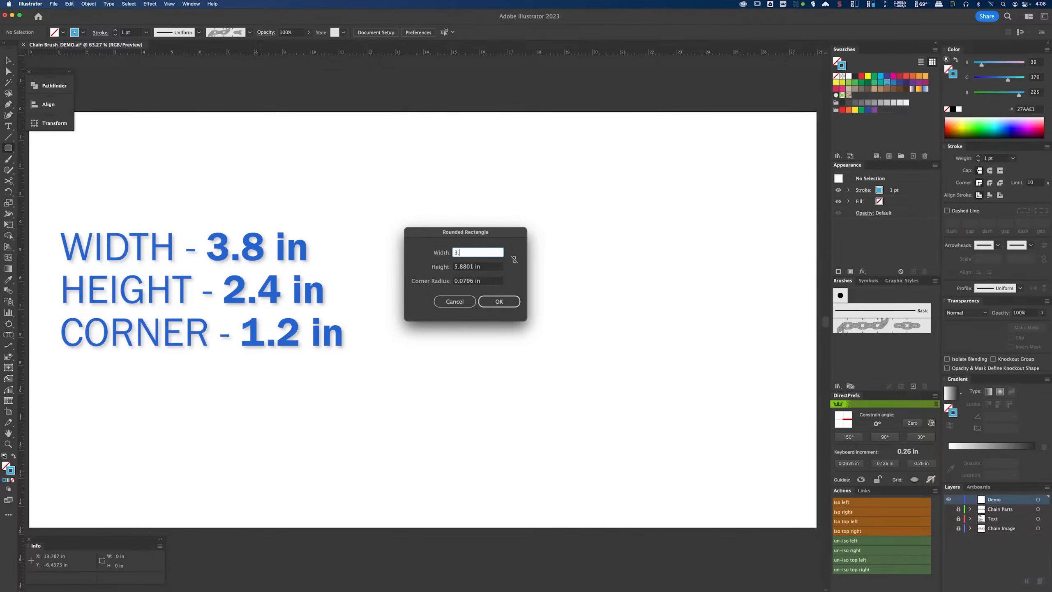
text(8)
key(Tab)
text(2)
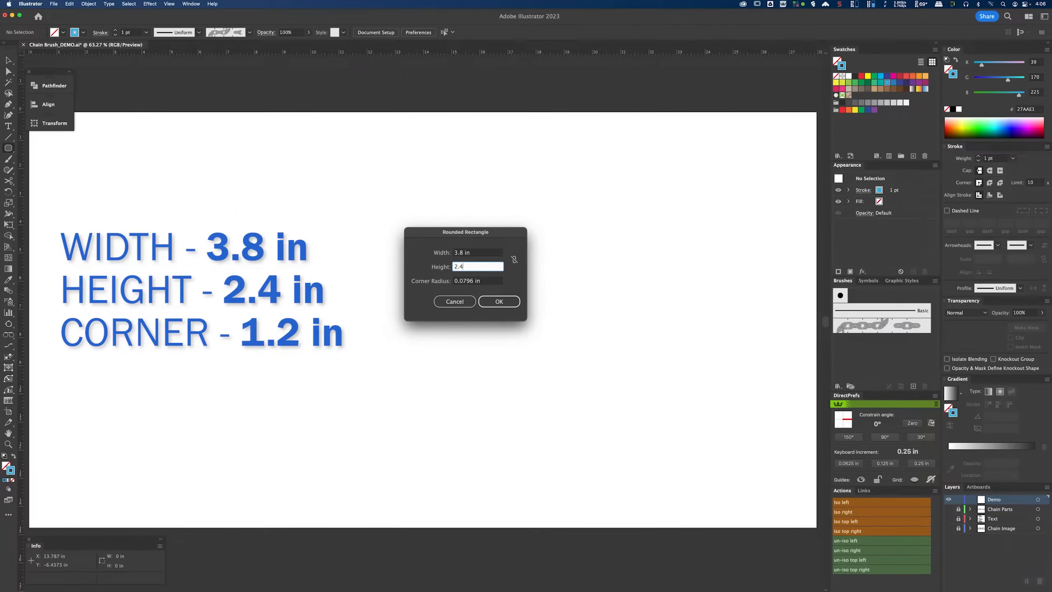
text(.4)
key(Tab)
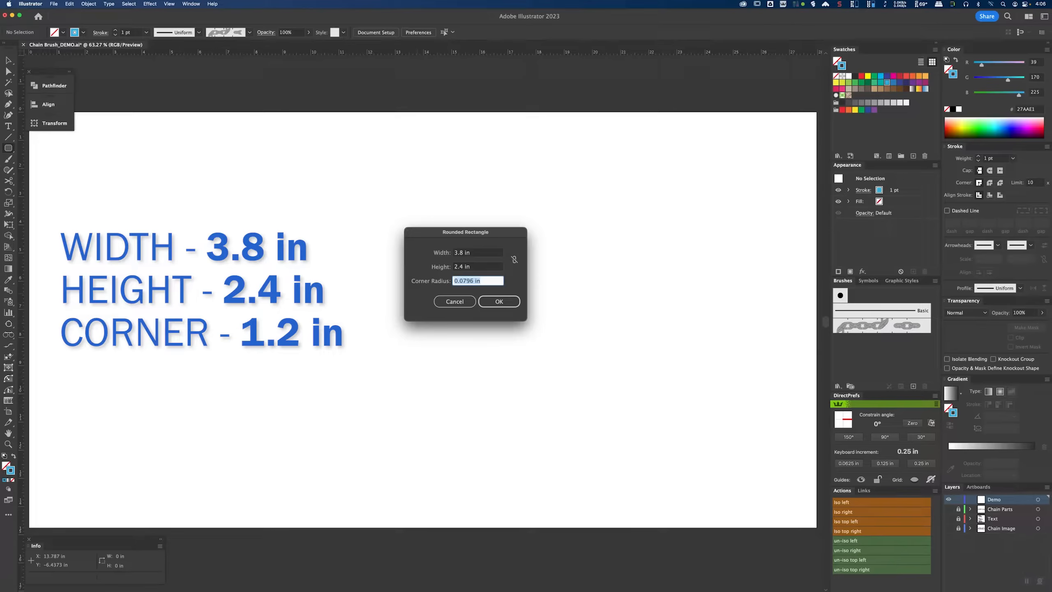
text(1.2)
key(Tab)
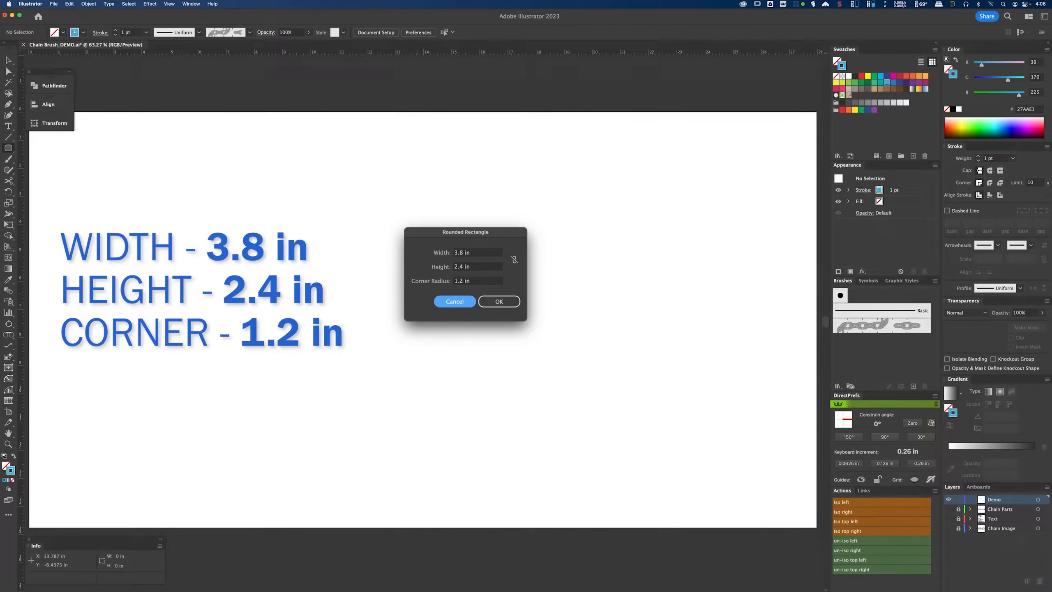
click(499, 301)
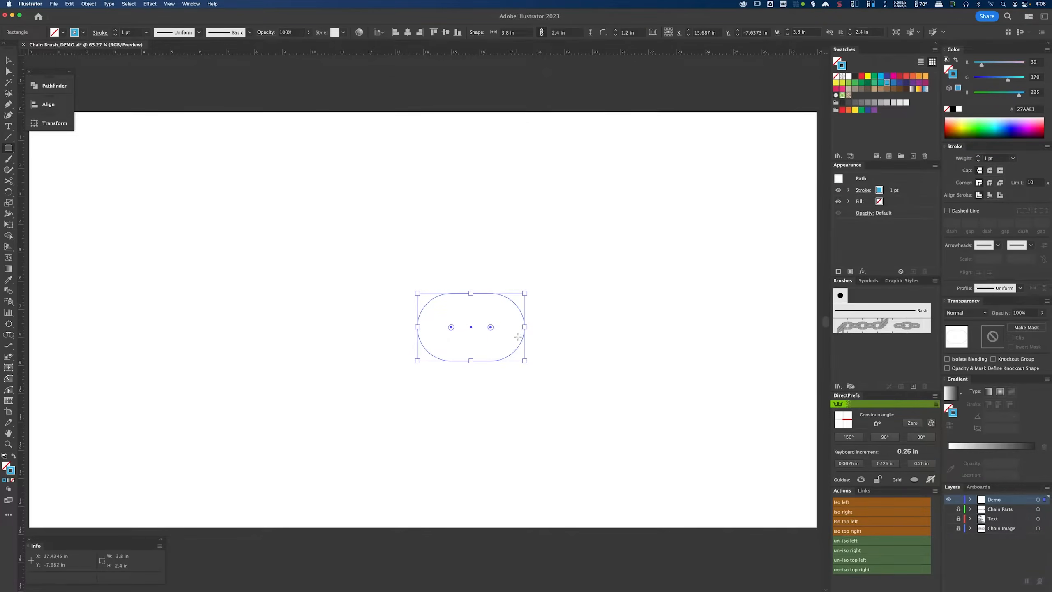
Step: Set the rounded rectangle's stroke to black with a 2 pt weight
key(super+1)
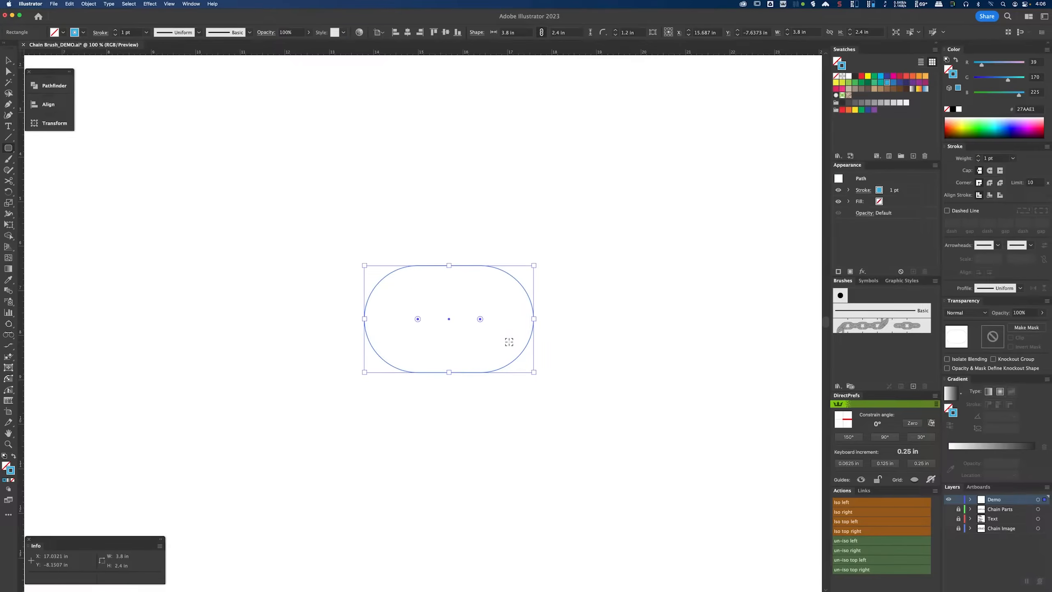
key(super+equal)
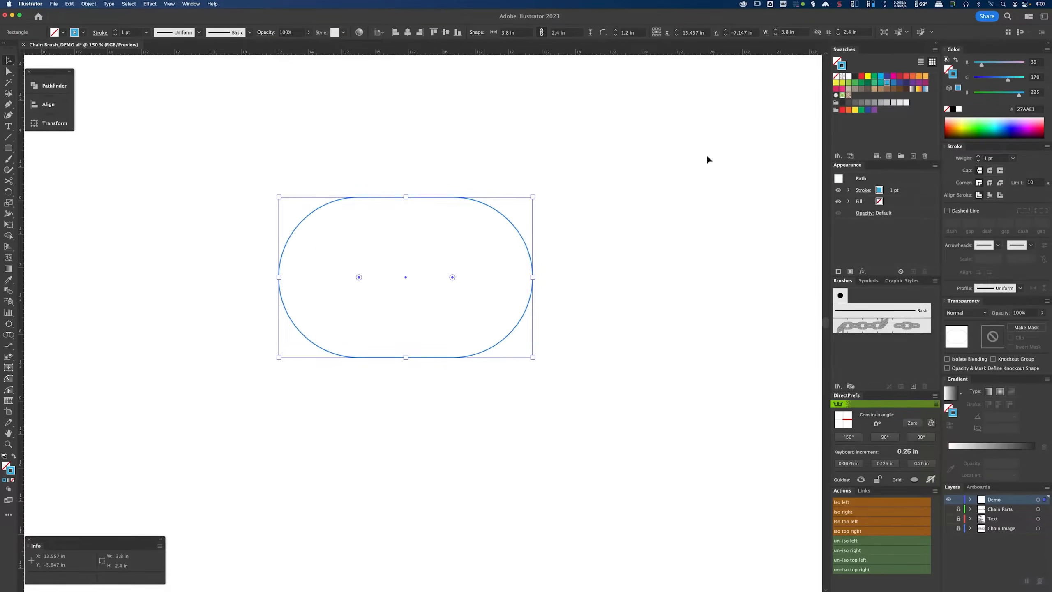
click(952, 109)
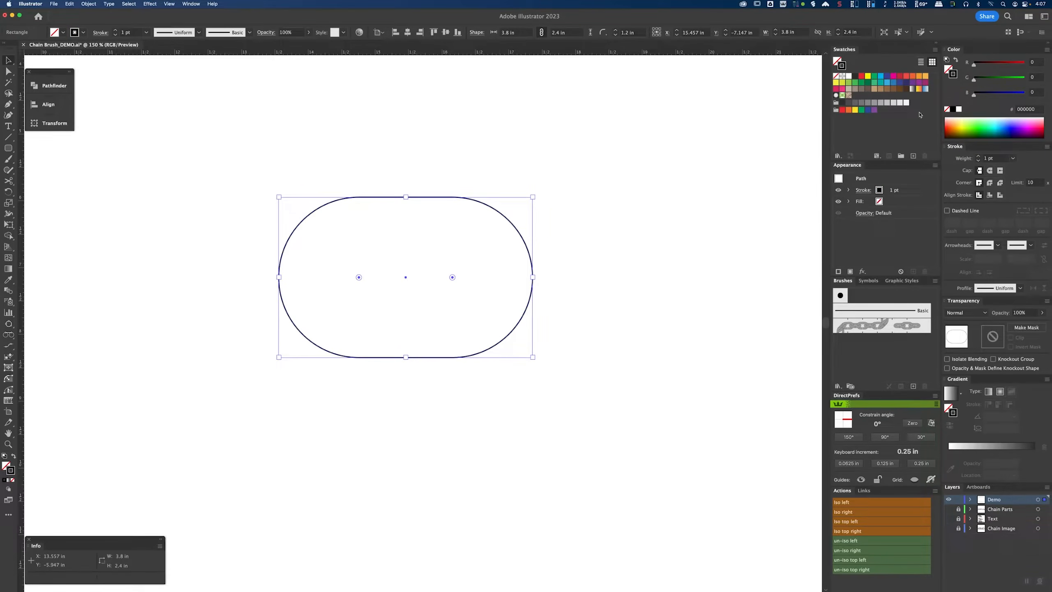
click(1012, 157)
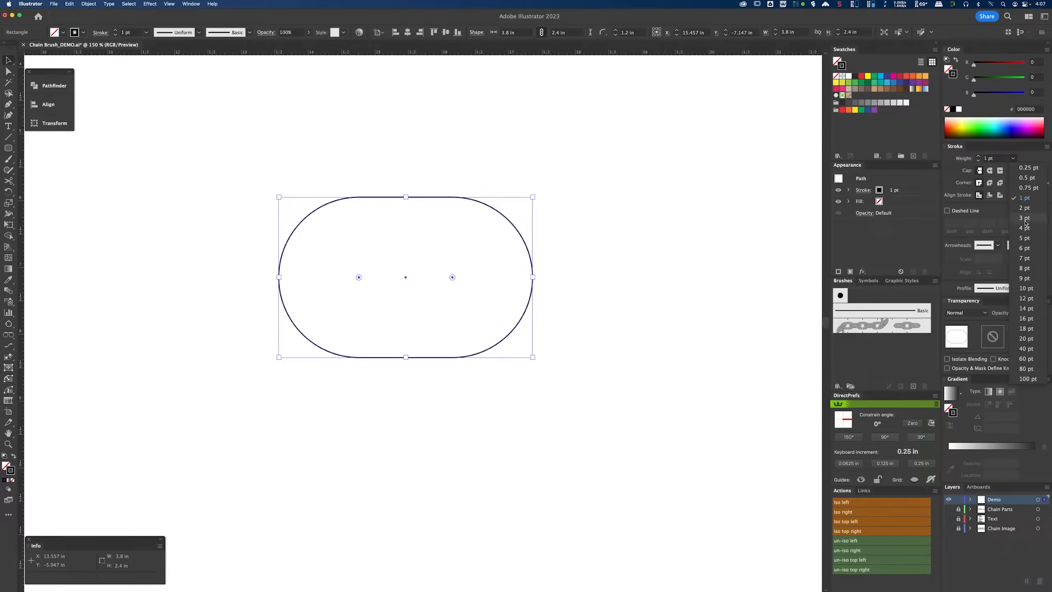
click(1023, 208)
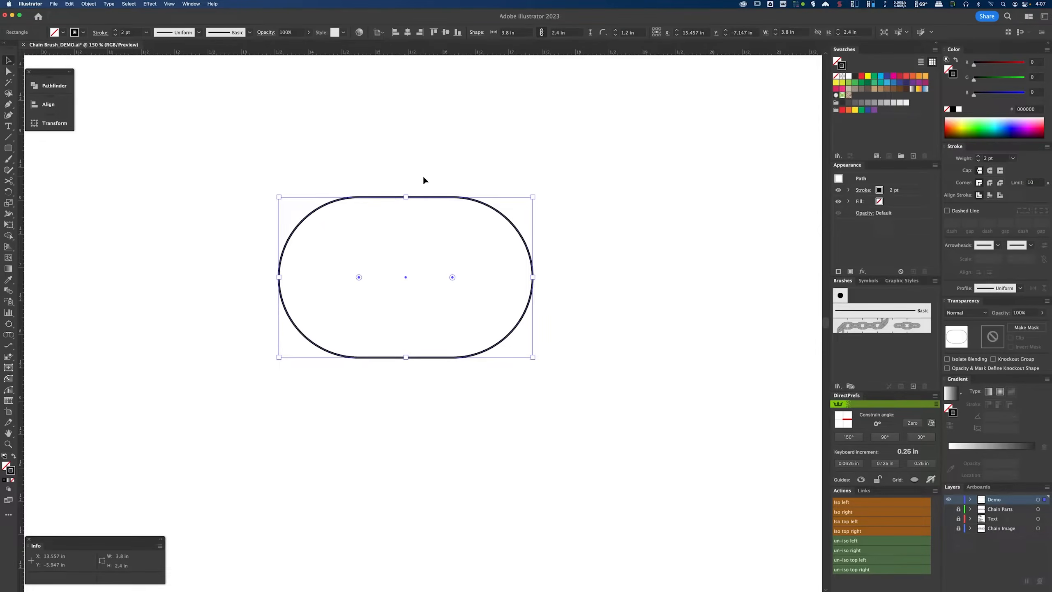
Step: Offset the rounded rectangle's path by -0.65 in to create an inner copy
click(88, 3)
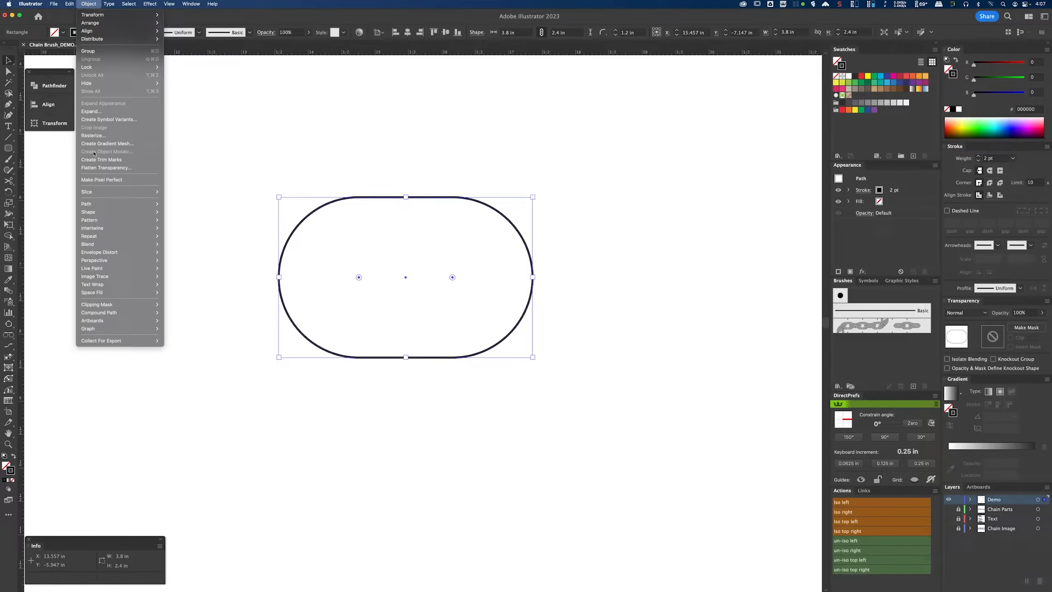
mouse_move(120, 204)
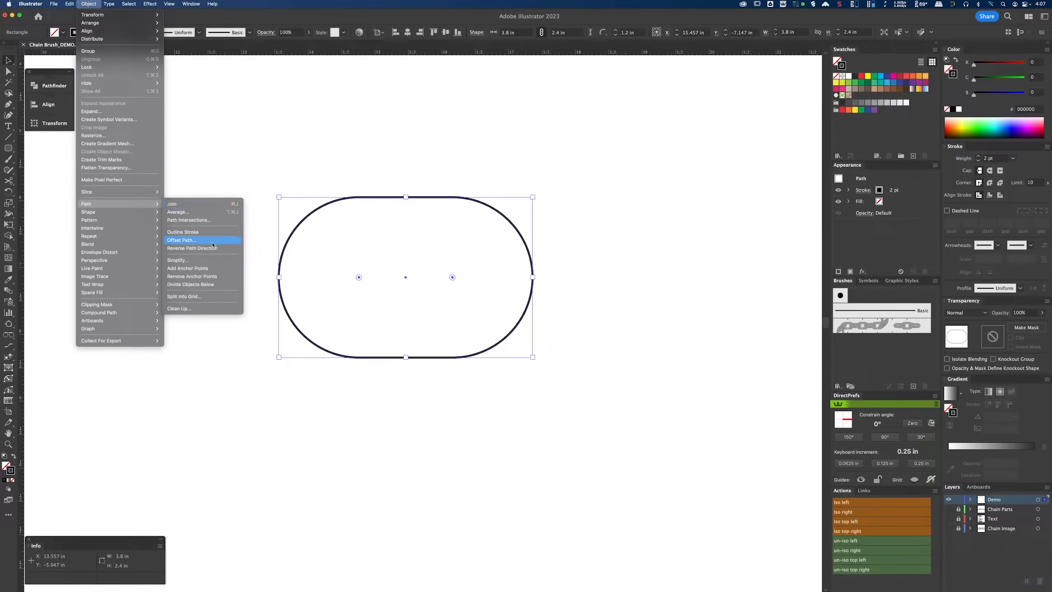
click(196, 244)
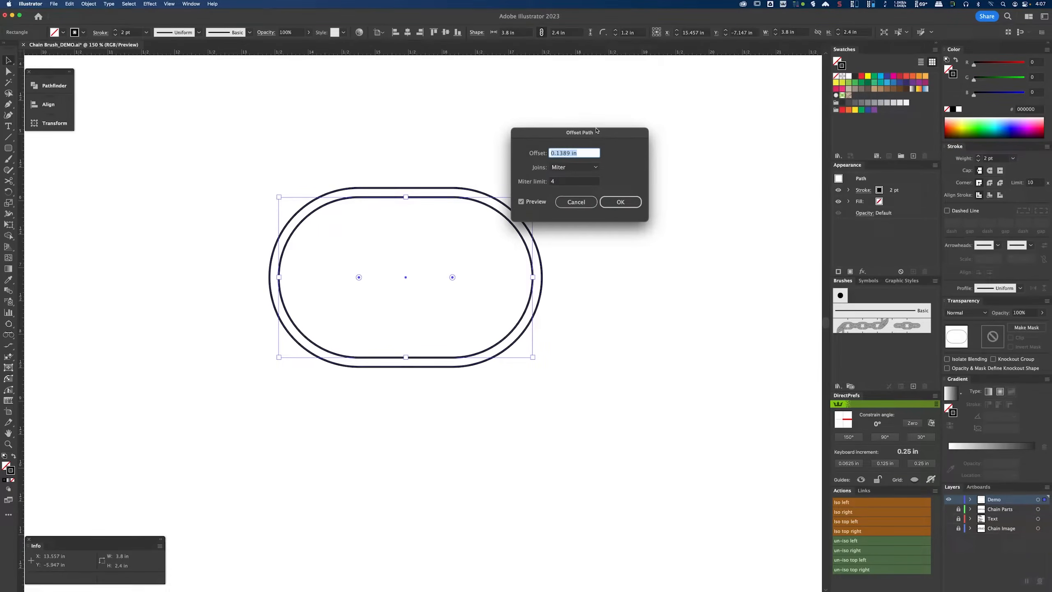
text(-0.65)
key(Tab)
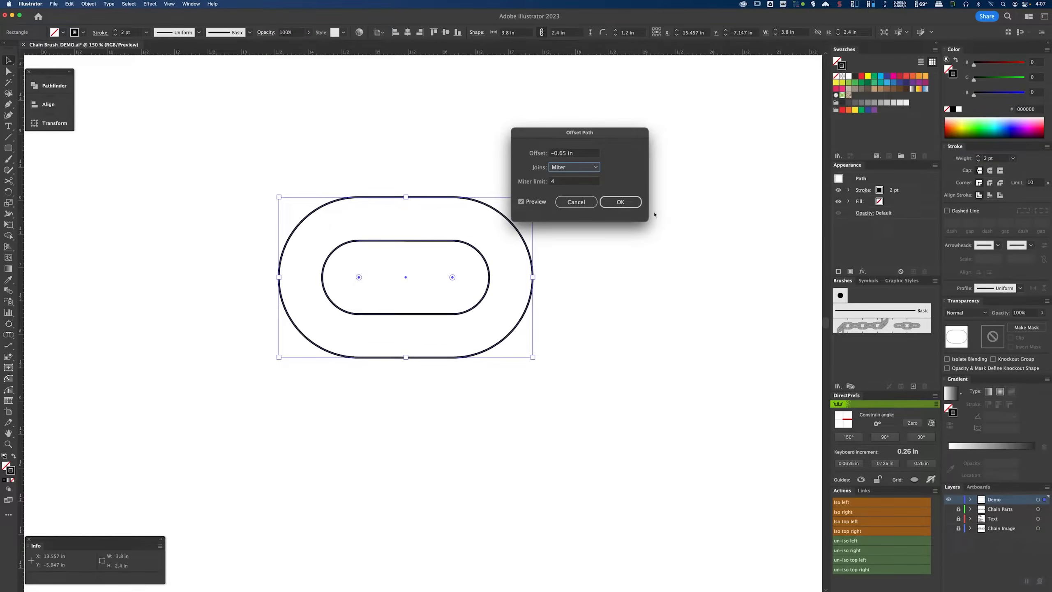
click(626, 205)
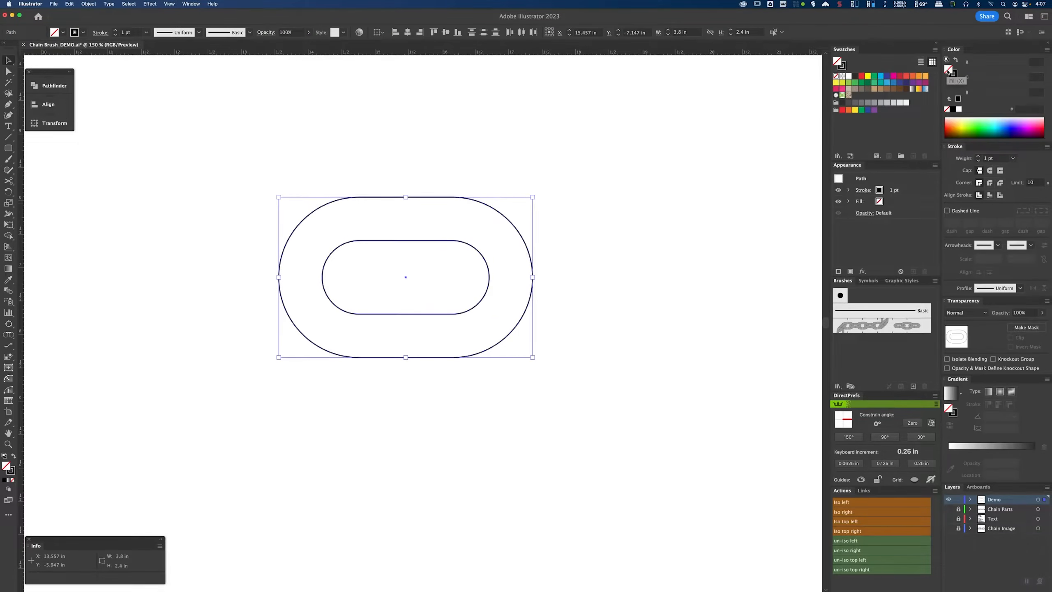
Step: Fill both shapes gray and subtract the inner one with Pathfinder Minus Front to form a chain link
click(875, 103)
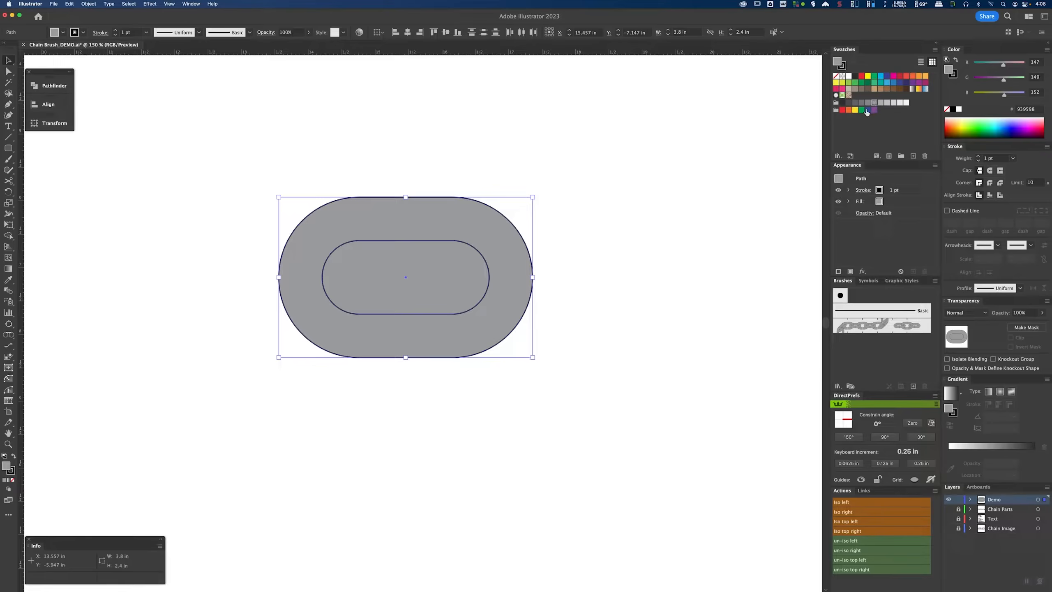
click(52, 86)
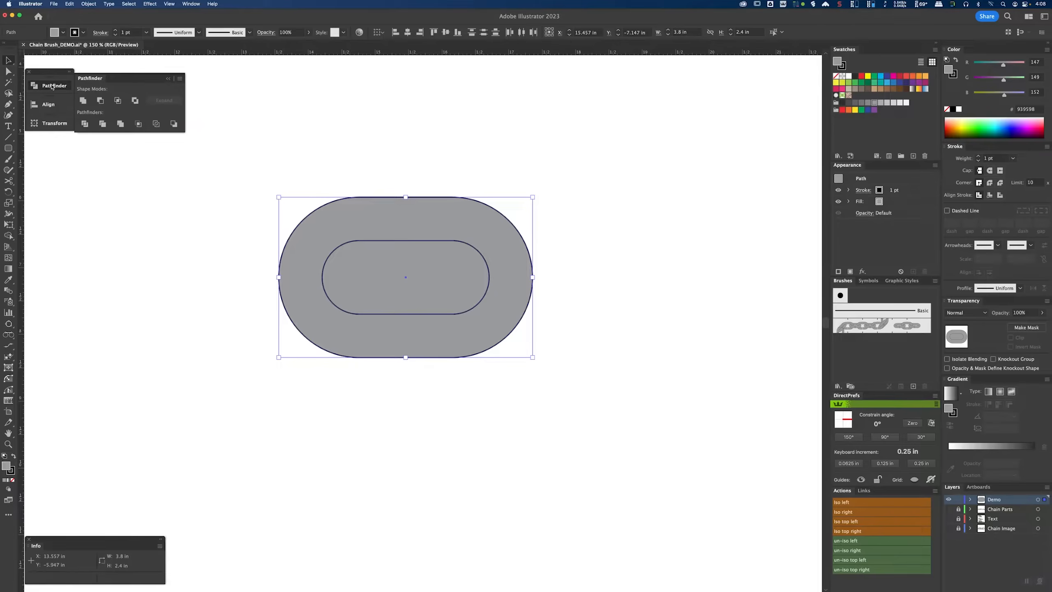
click(100, 101)
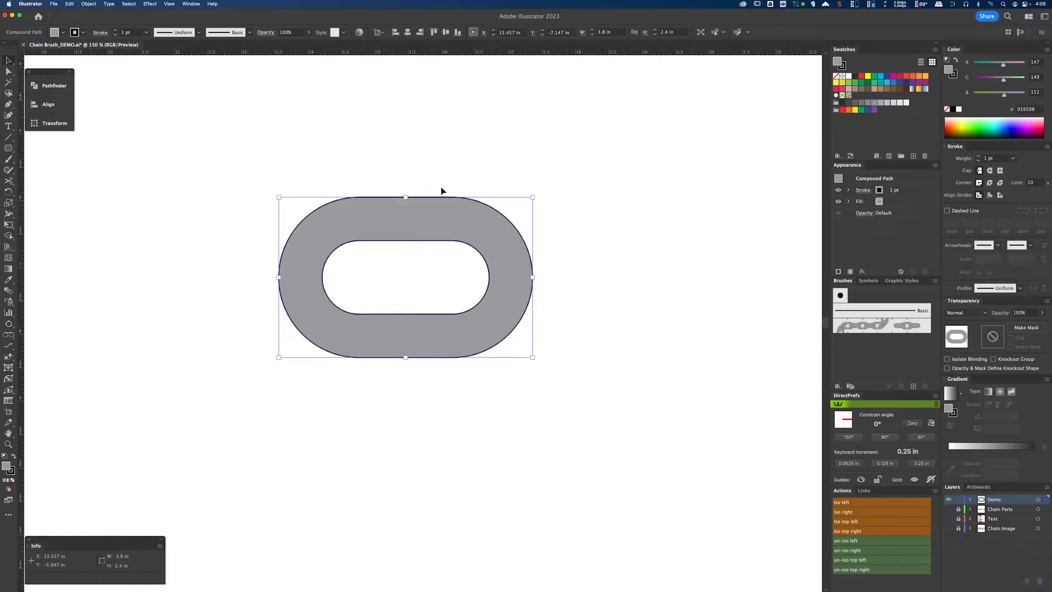
Step: Create a rounded rectangle 0.1592 in wide, 0.8092 in high, with a 0.0796 in corner radius
drag(480, 227, 414, 259)
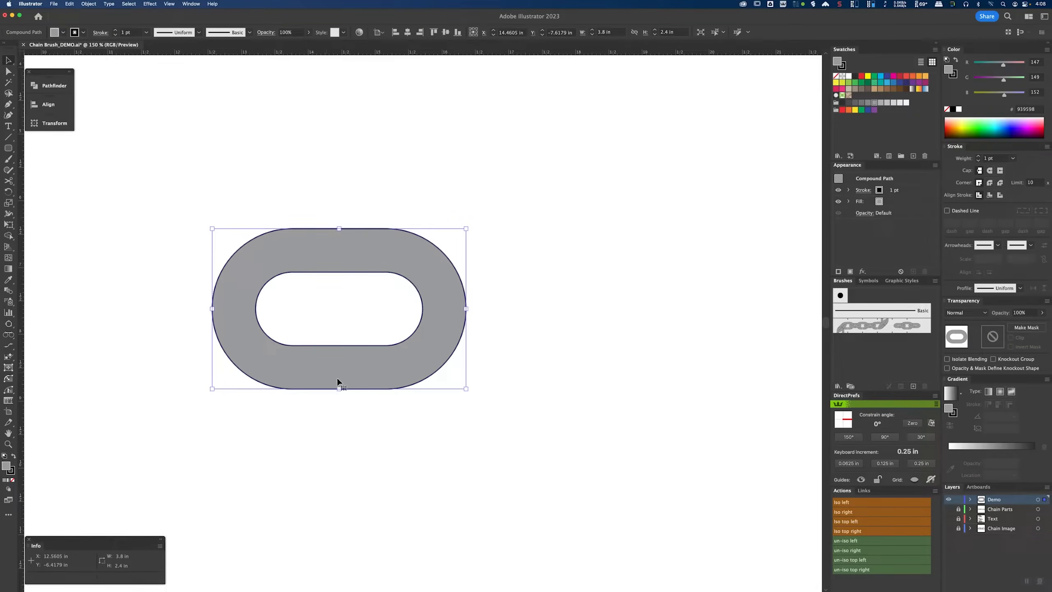
click(8, 148)
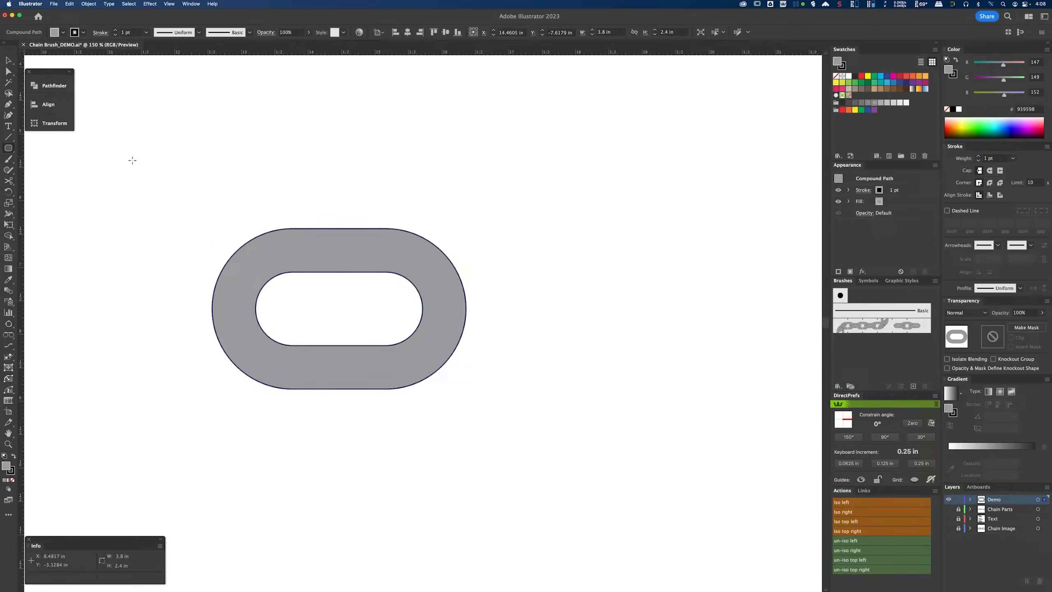
click(531, 239)
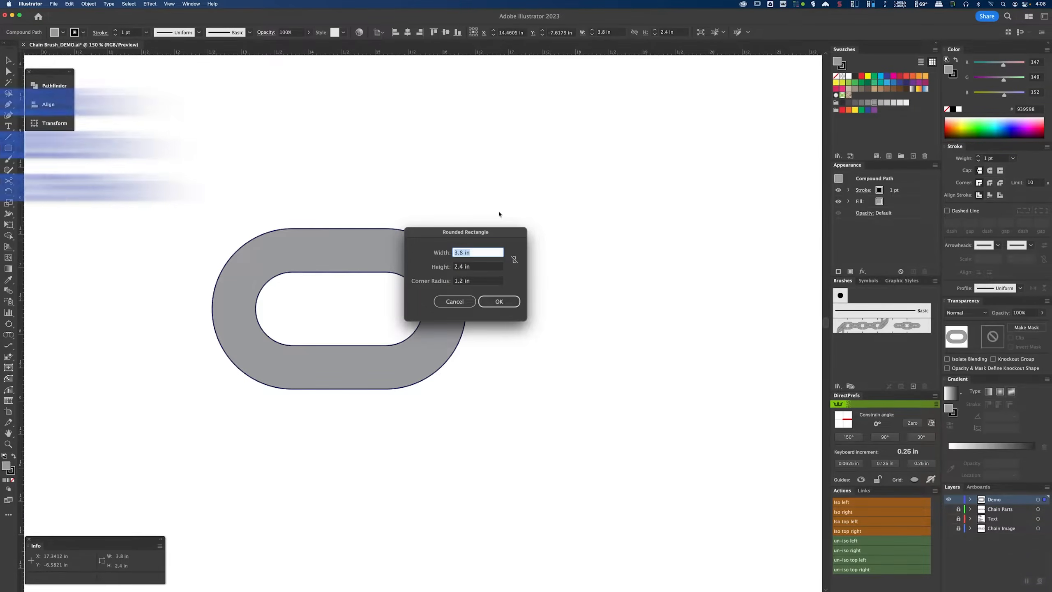
text(0.15)
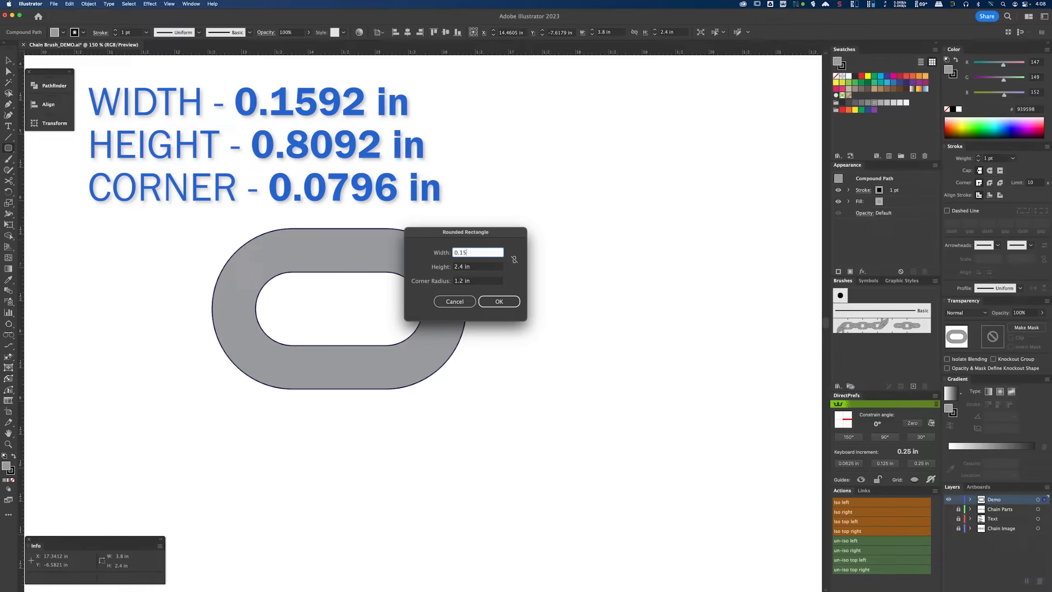
text(2)
key(Tab)
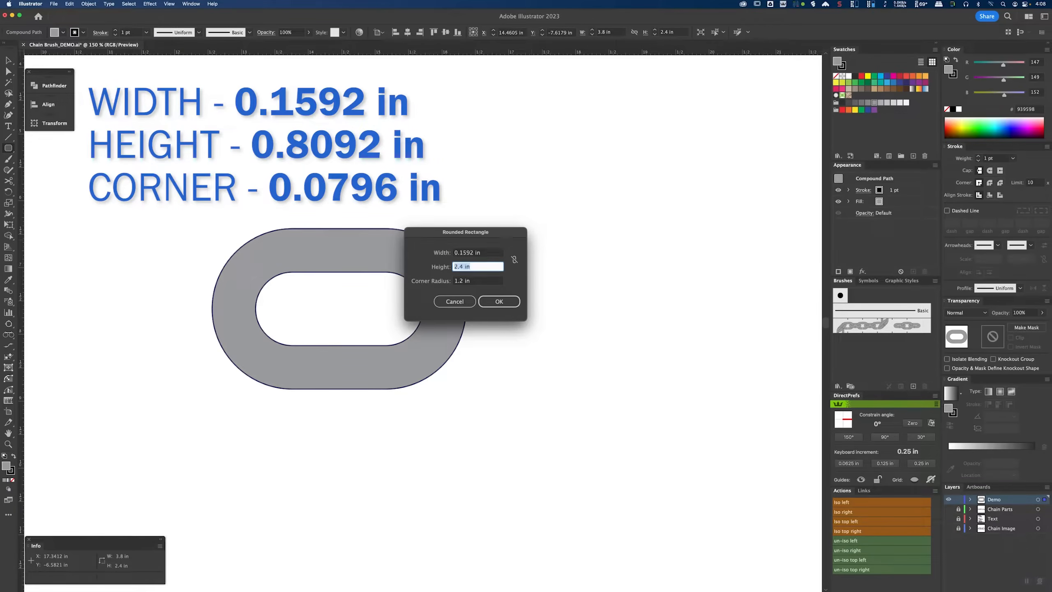
text(0.8092)
key(Tab)
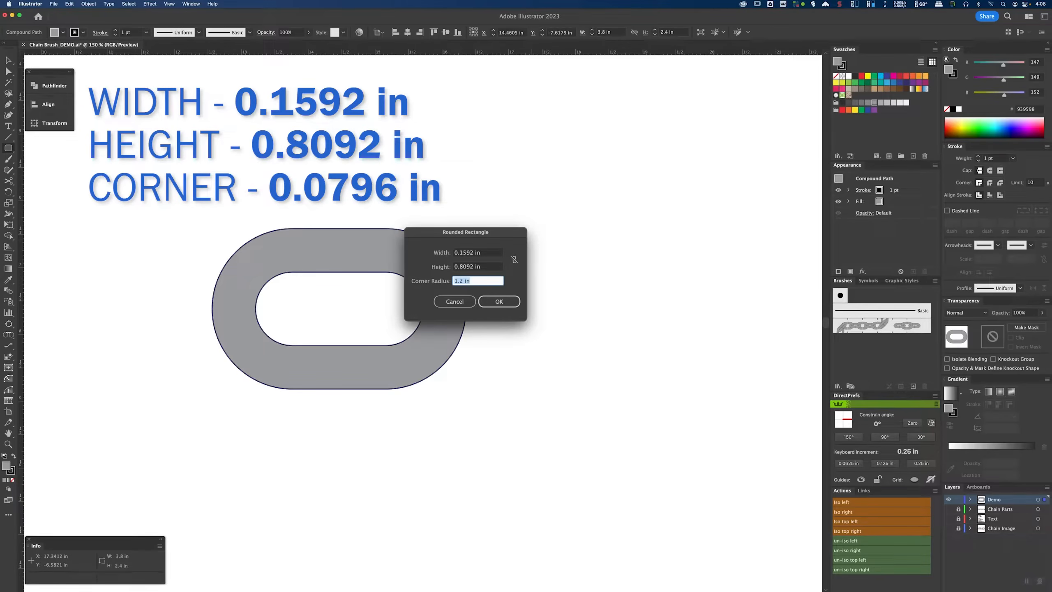
text(0.0796)
key(Tab)
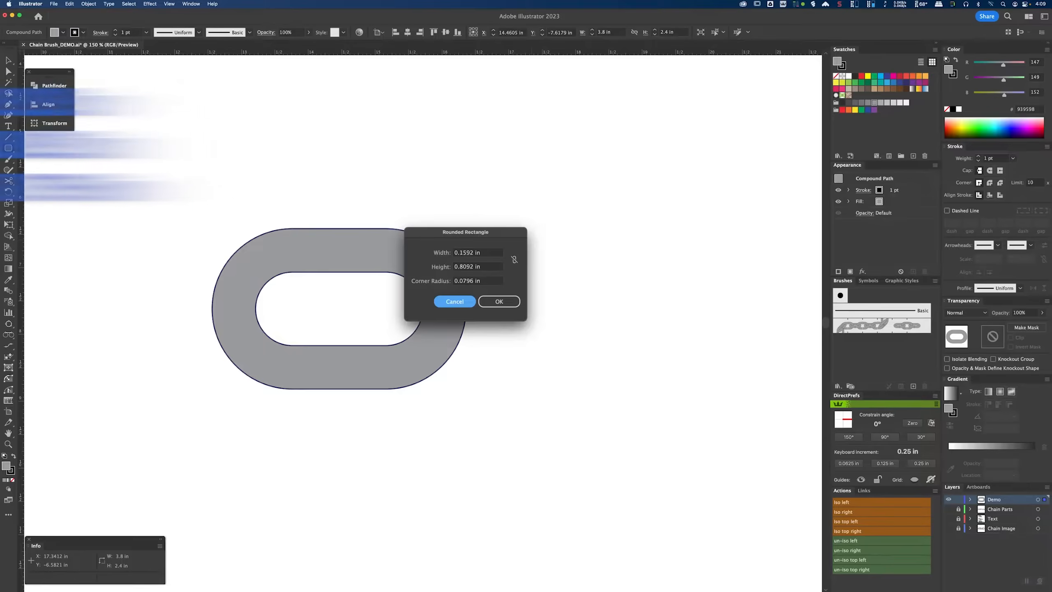
click(509, 304)
Step: Place the small rounded rectangle over the chain link's top edge and center them horizontally
key(v)
click(524, 242)
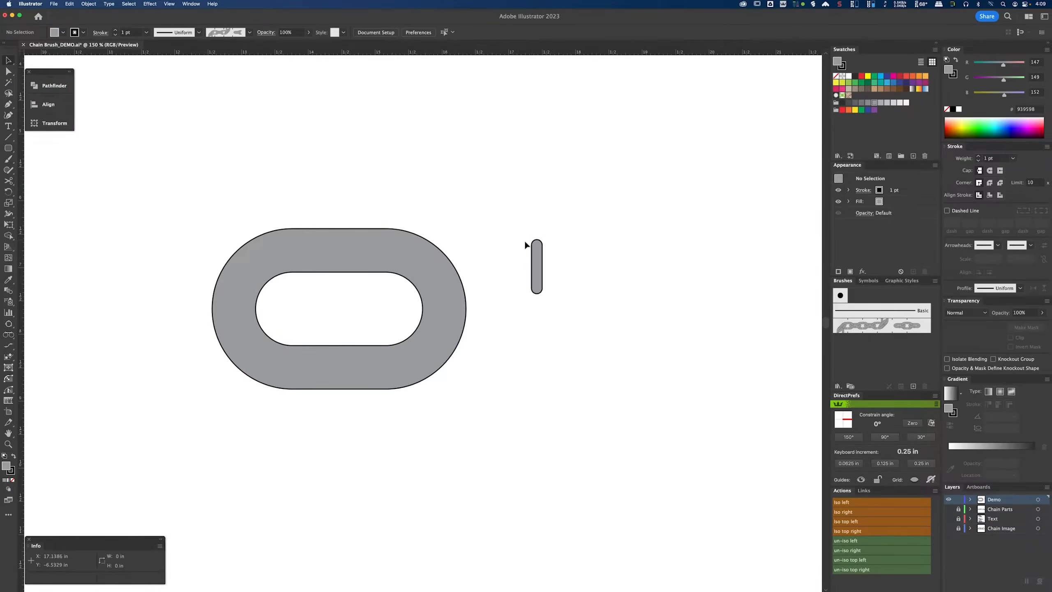
drag(539, 252, 334, 236)
click(353, 206)
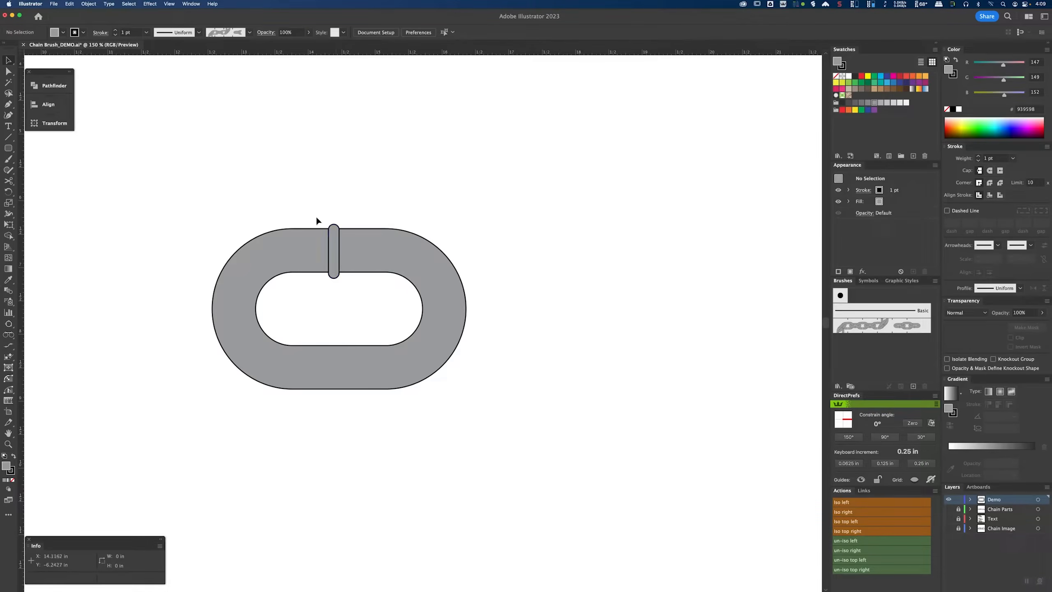
key(super+a)
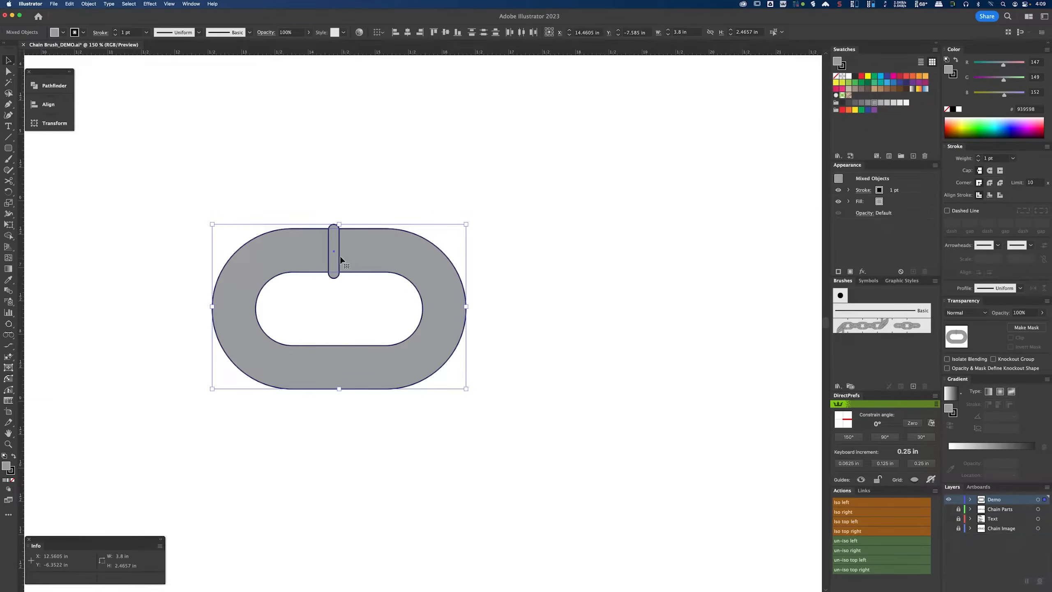
click(407, 33)
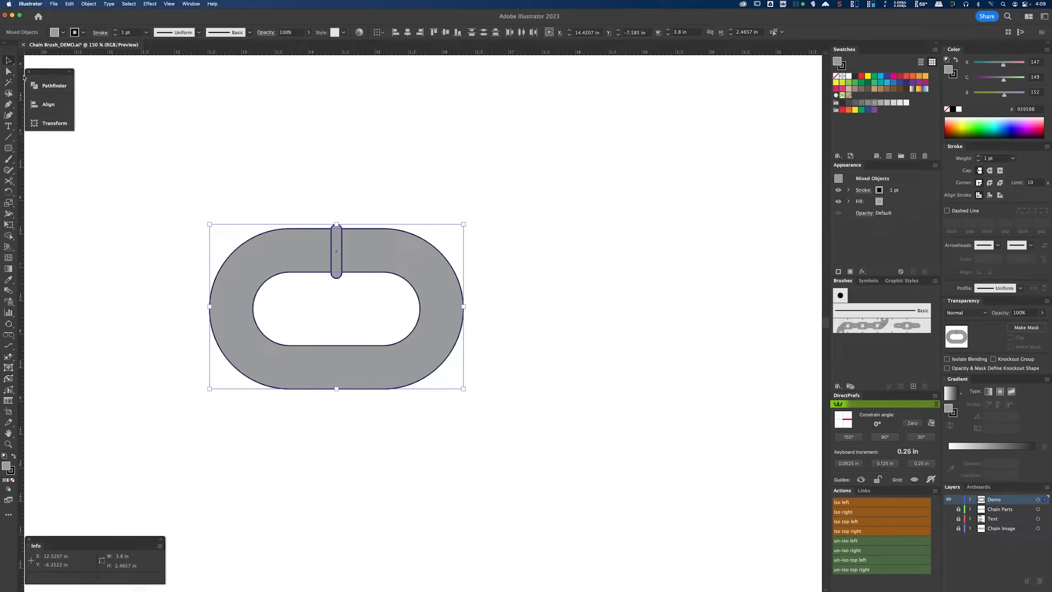
Step: Move the chain link and its small rectangle toward the right side of the artboard
click(9, 72)
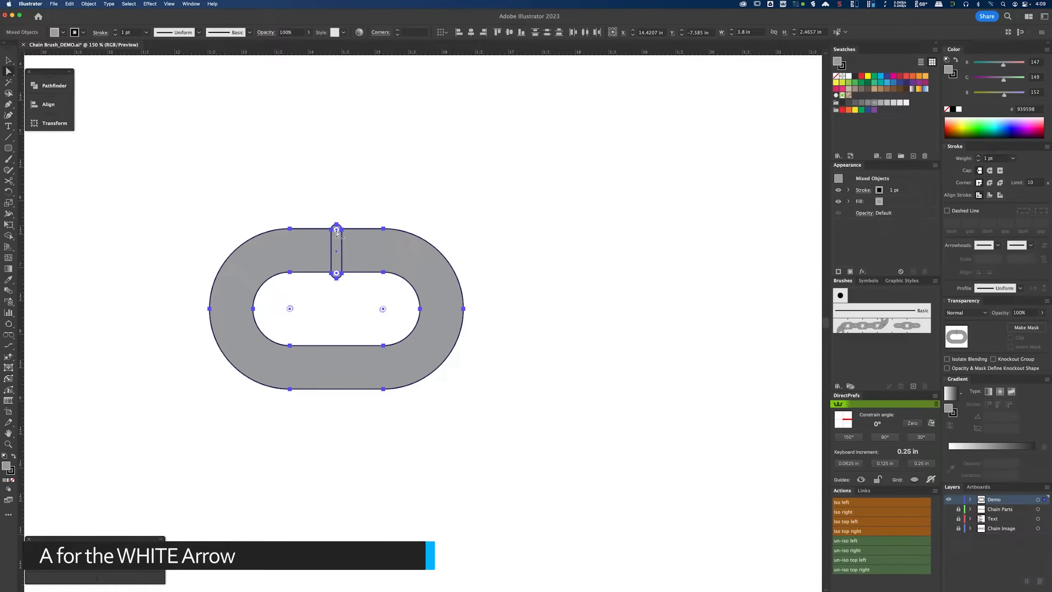
scroll(336, 231, up, 4)
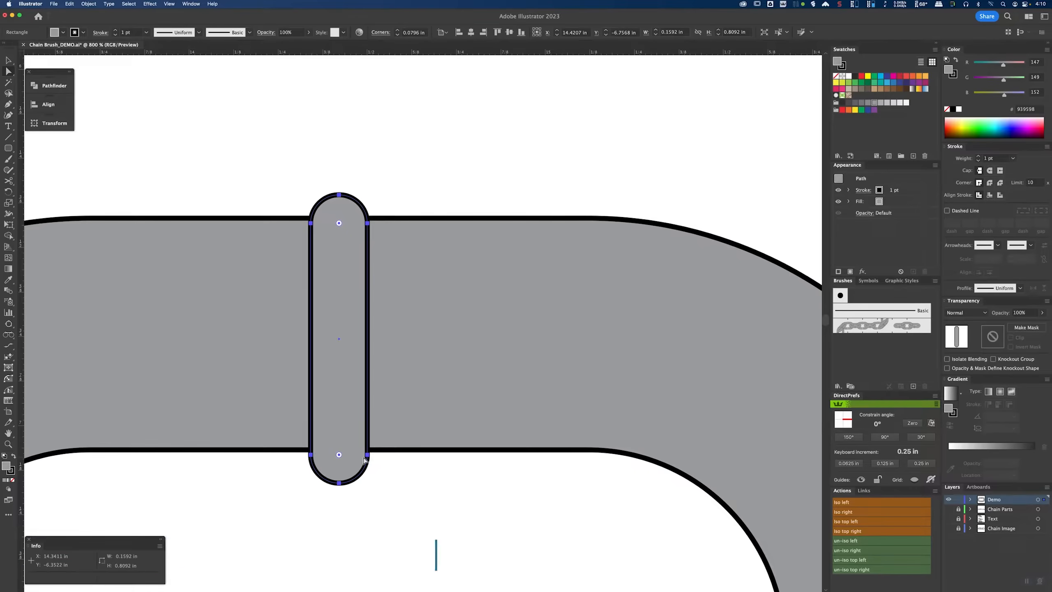
drag(367, 452, 373, 450)
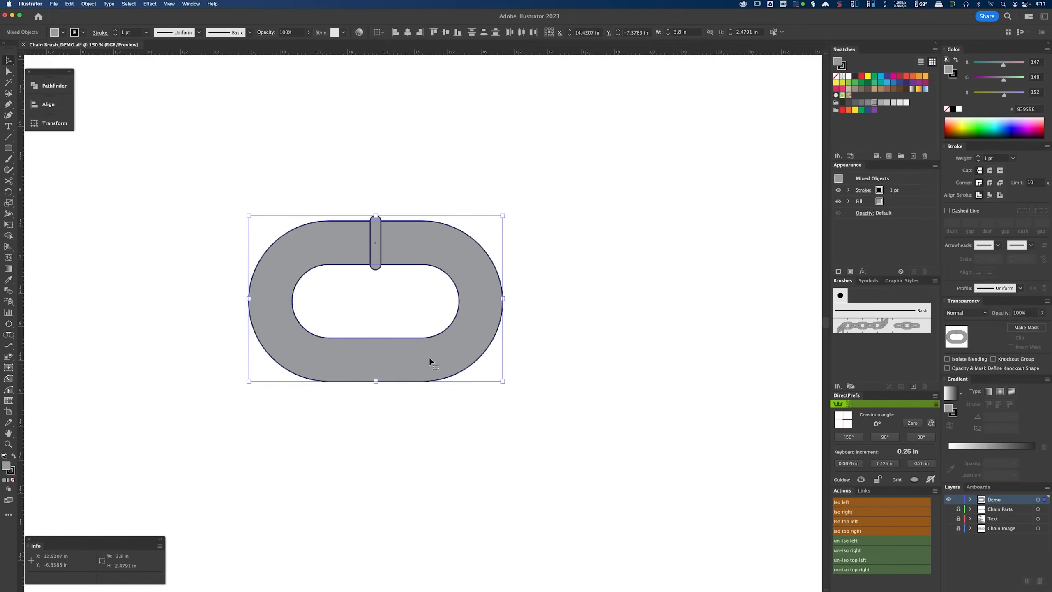
drag(429, 356, 671, 361)
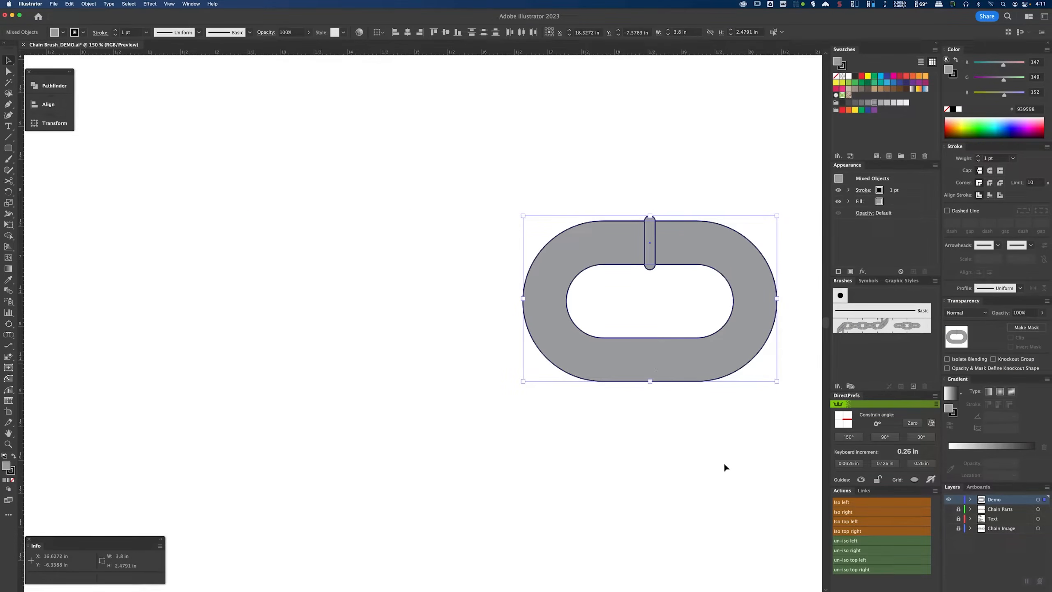
Step: Duplicate the chain link to the left of the original
click(695, 359)
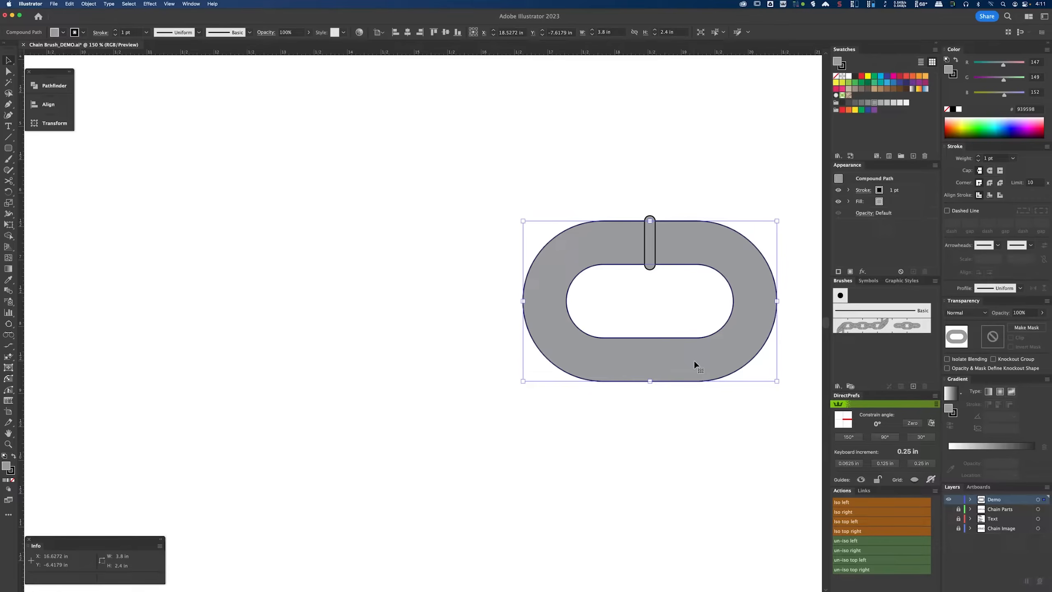
key(super+shift+a)
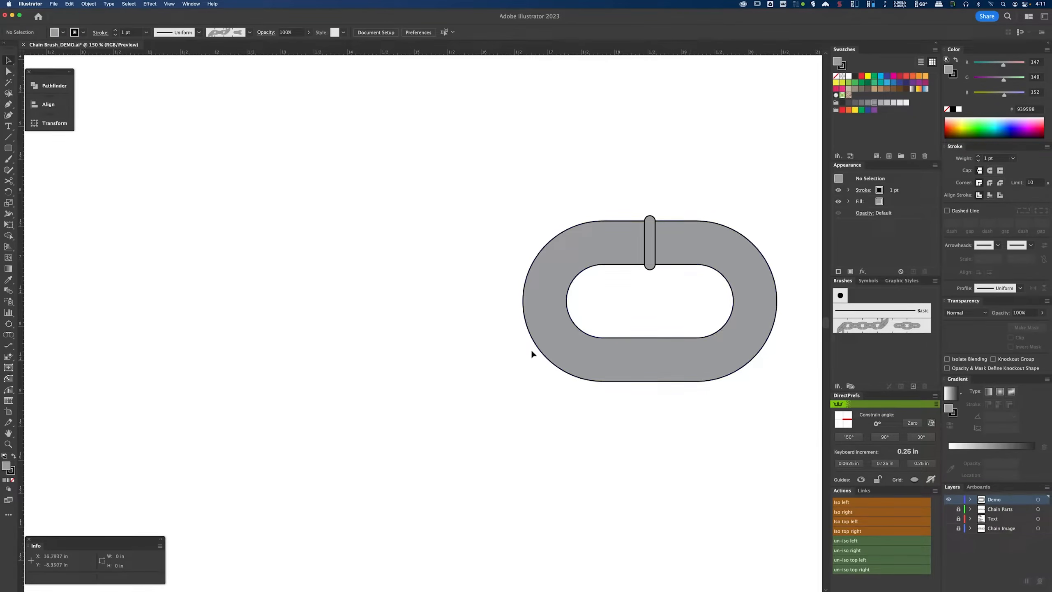
alt+drag(665, 366, 312, 366)
Step: Delete the duplicate link's inner hole path to leave a solid shape
key(a)
key(super+shift+a)
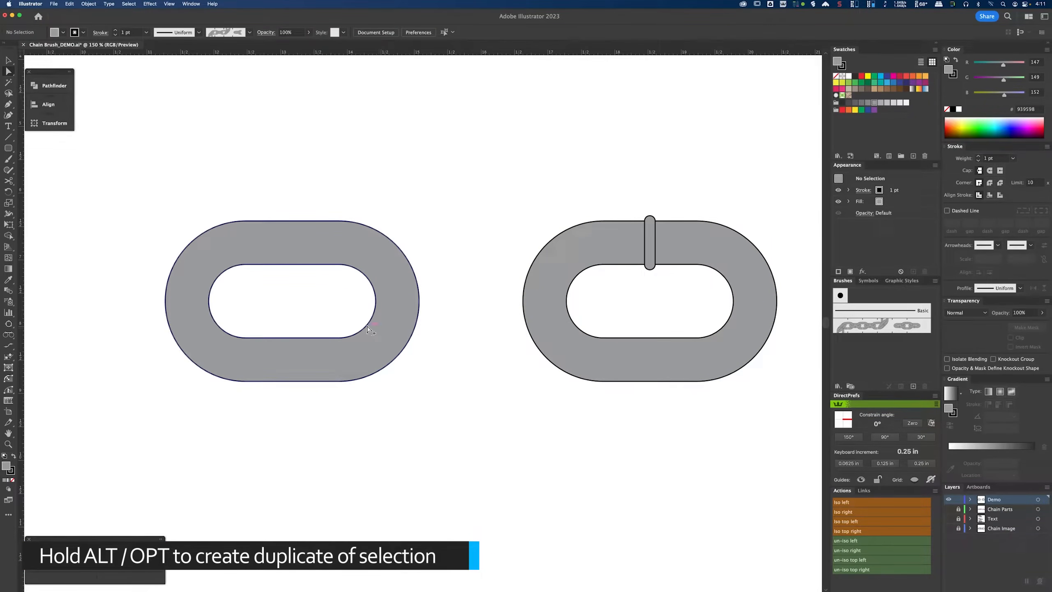
click(368, 327)
key(Delete)
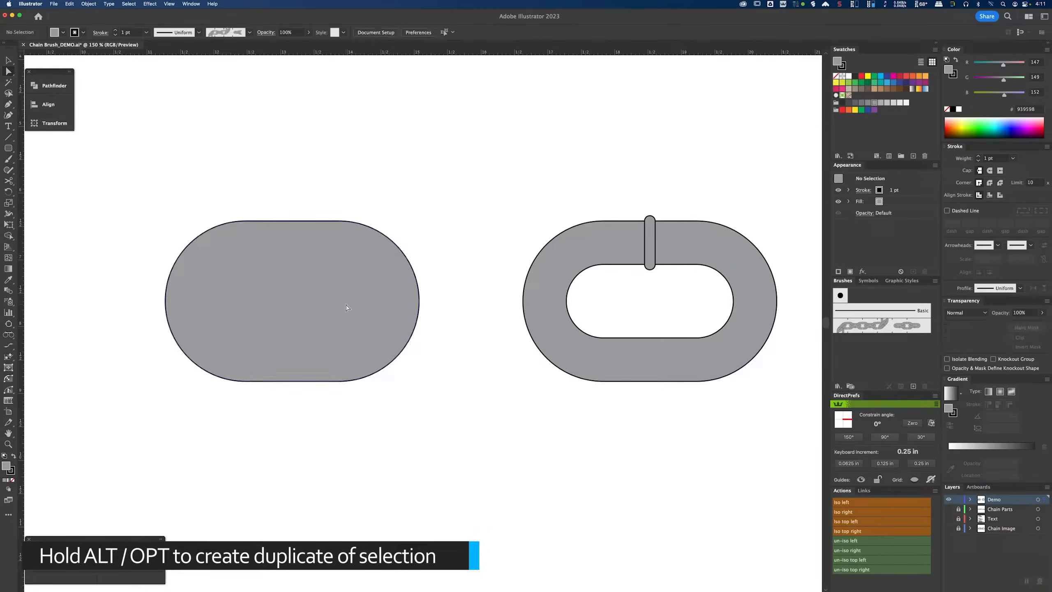
Step: Scale the solid shape non-uniformly to 65% vertically with Scale Strokes & Effects turned off
key(v)
click(353, 302)
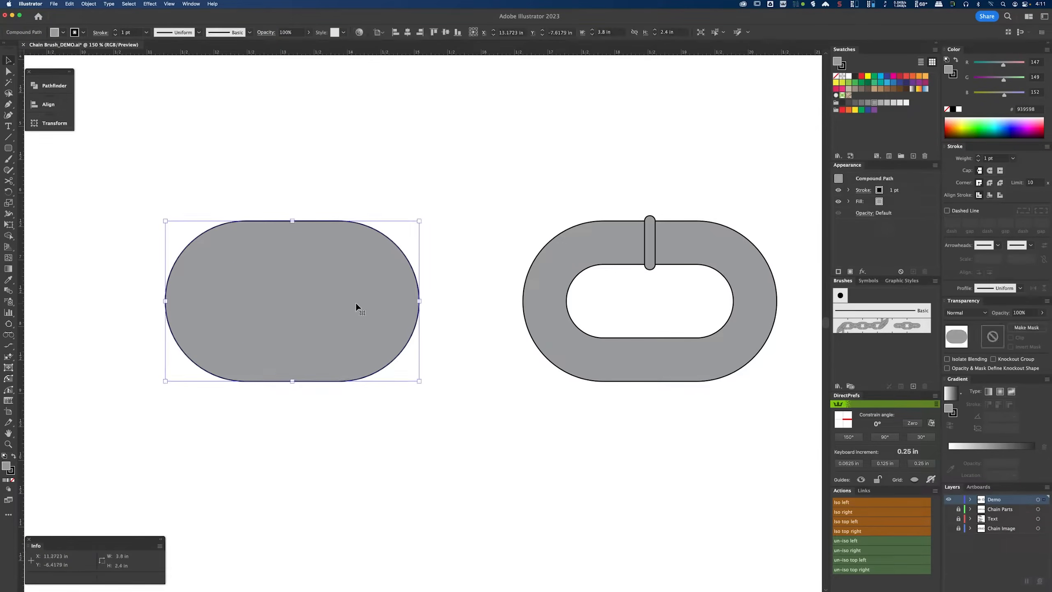
double_click(8, 204)
drag(680, 162, 558, 187)
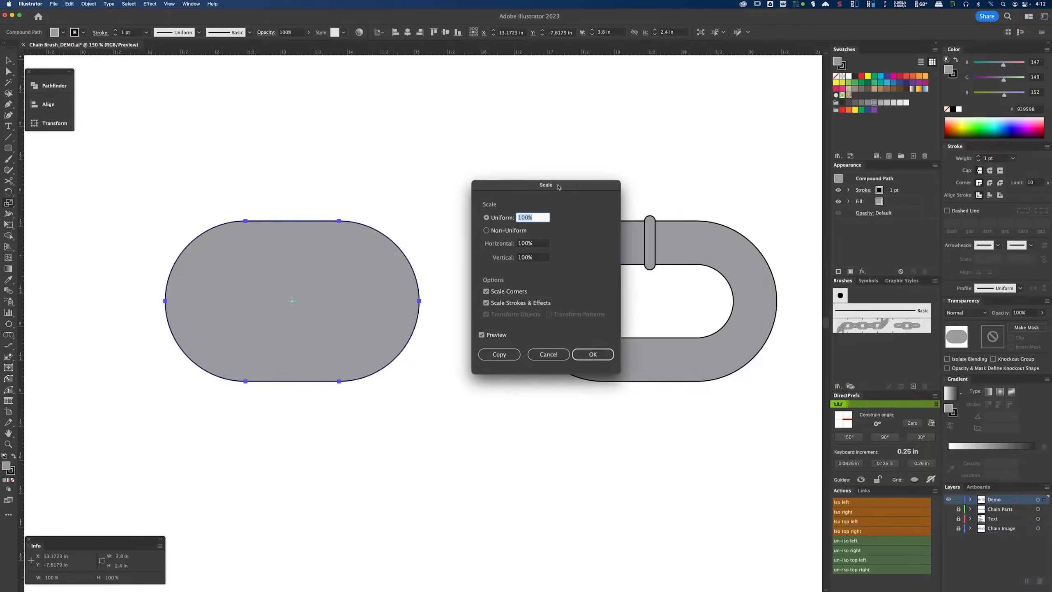
click(487, 231)
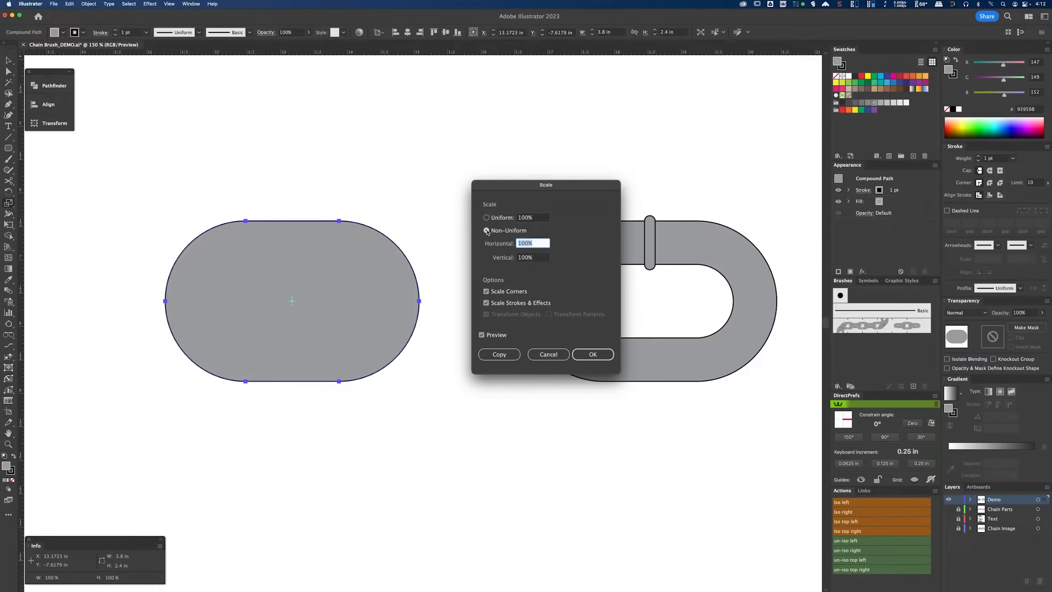
key(Tab)
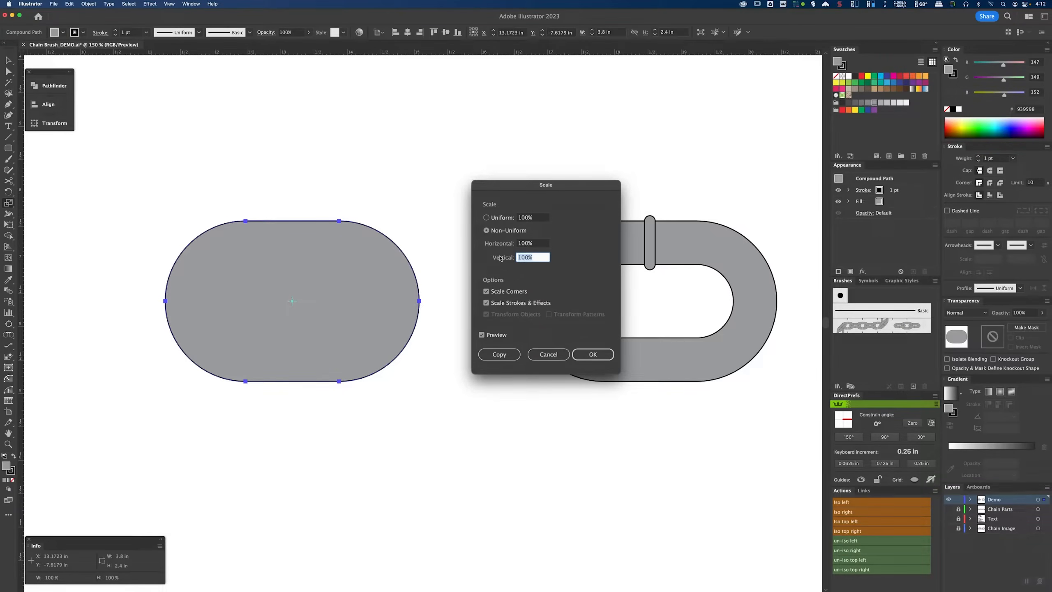
text(65)
click(486, 303)
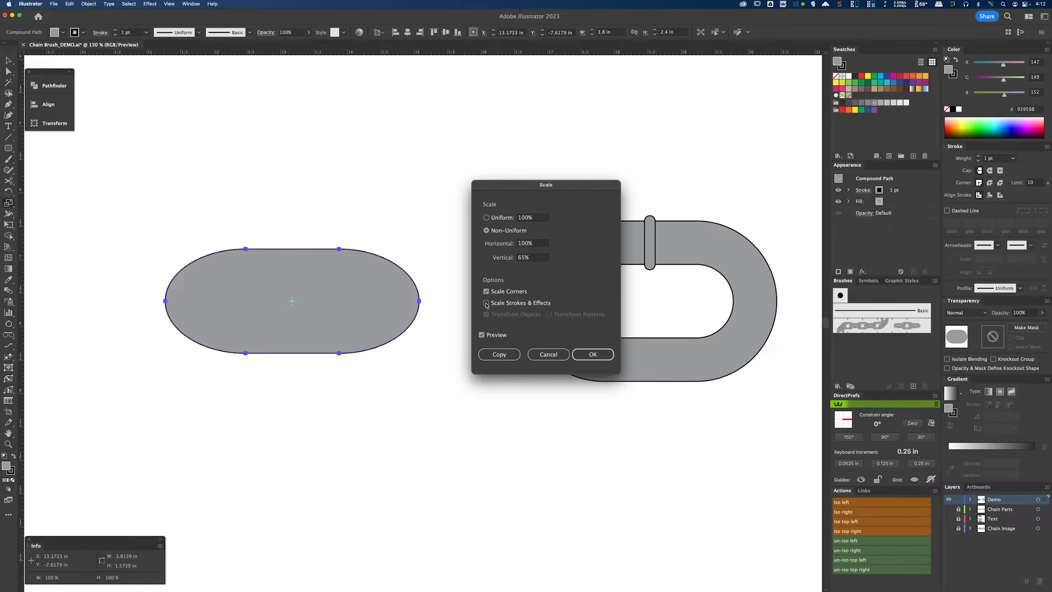
click(587, 354)
Step: Scale the shape's top and bottom anchor points to 85% horizontally and 100% vertically
key(a)
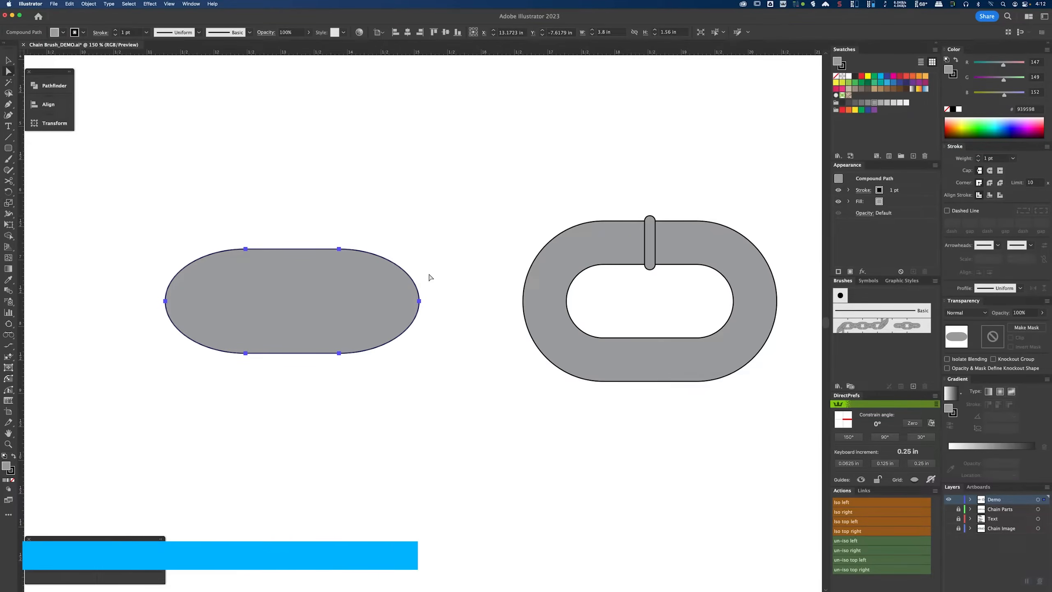
drag(222, 222, 359, 397)
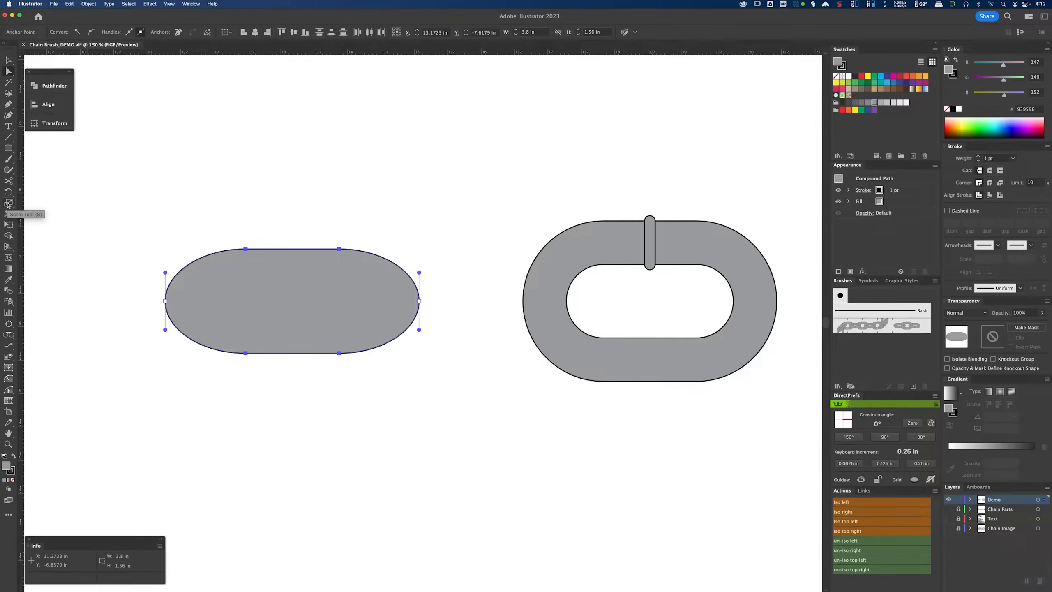
double_click(9, 203)
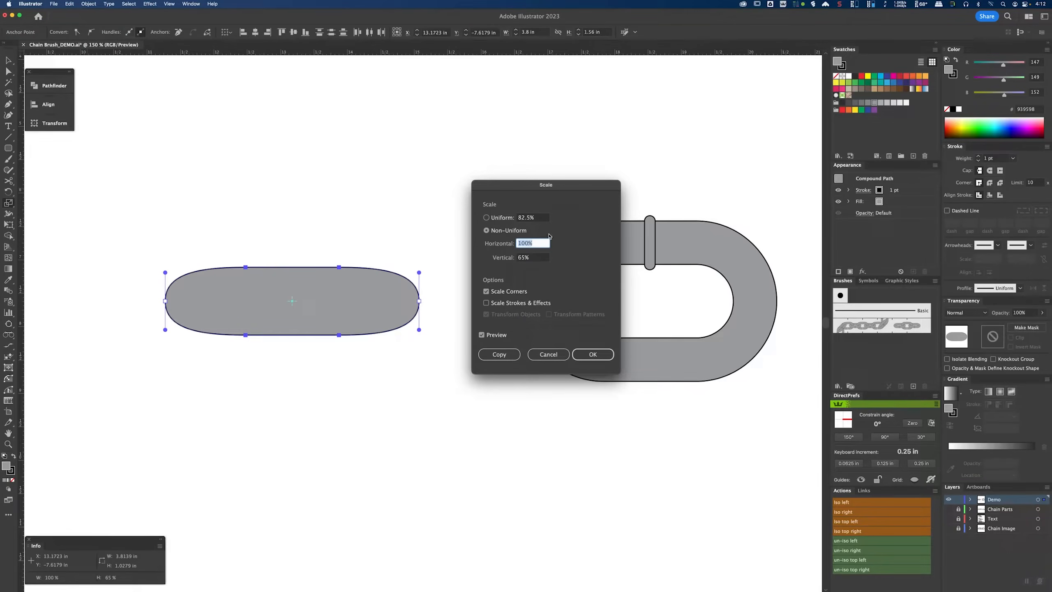
key(Tab)
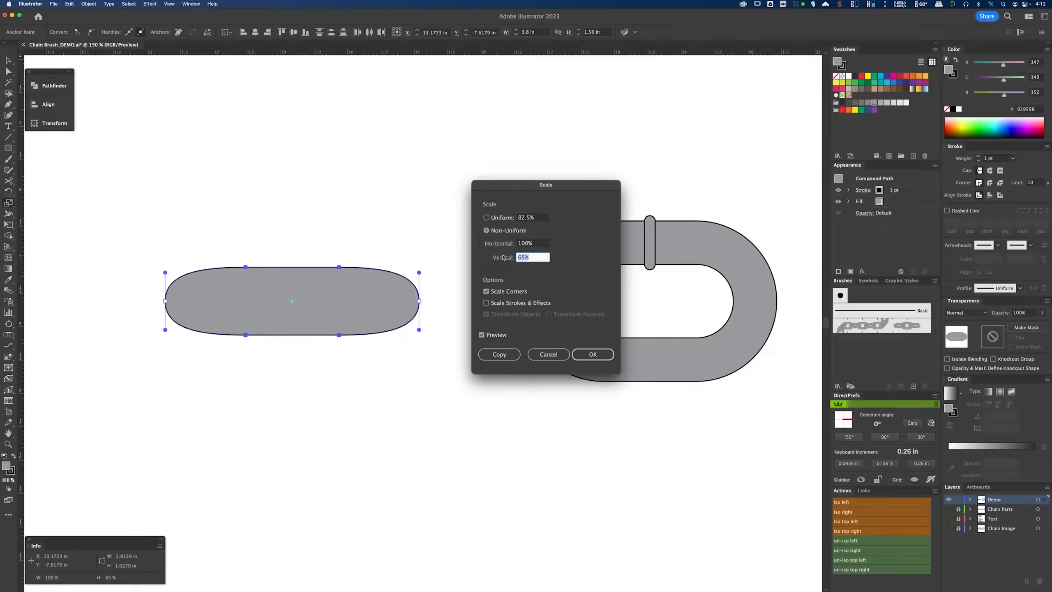
text(100)
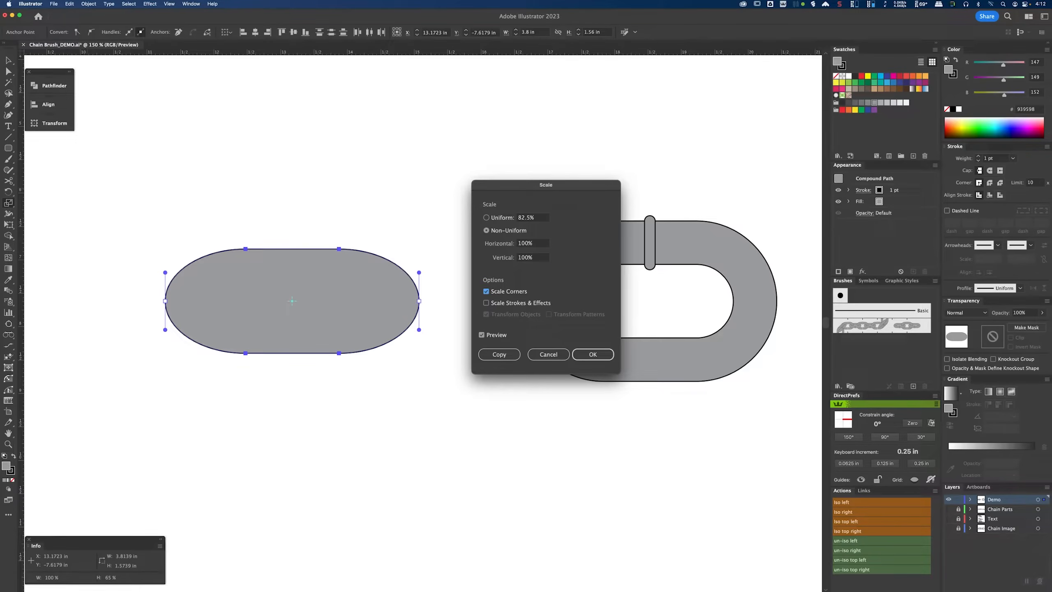
key(shift+Tab)
text(85)
click(590, 353)
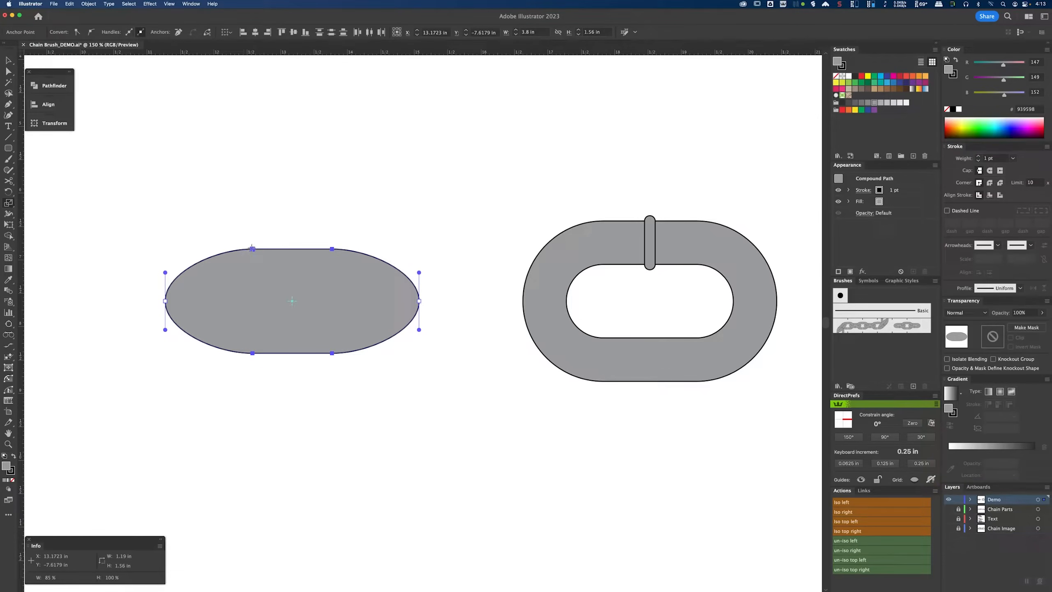
Step: Extend the direction handles of the top and bottom anchor points outward to flatten the shape's curves
key(a)
click(253, 248)
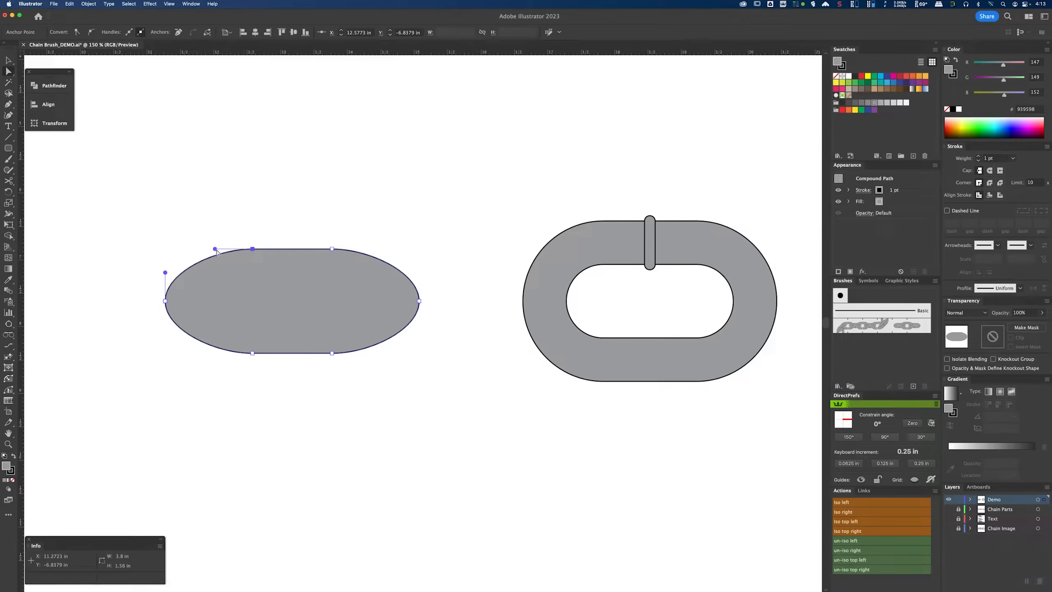
drag(215, 248, 201, 249)
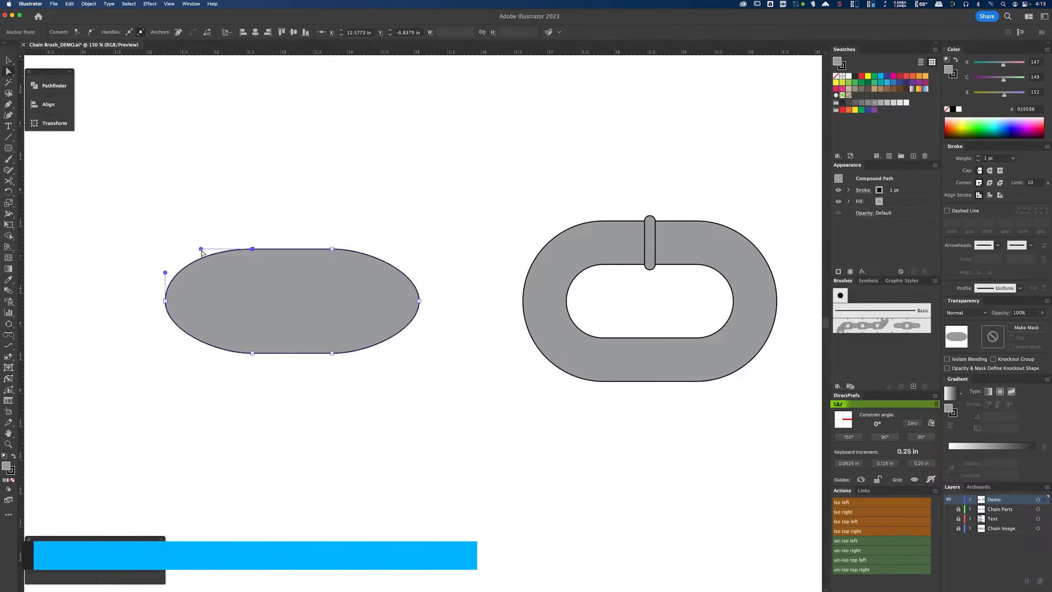
click(332, 248)
drag(364, 248, 383, 248)
click(331, 352)
drag(331, 353, 380, 353)
click(252, 353)
drag(253, 353, 201, 353)
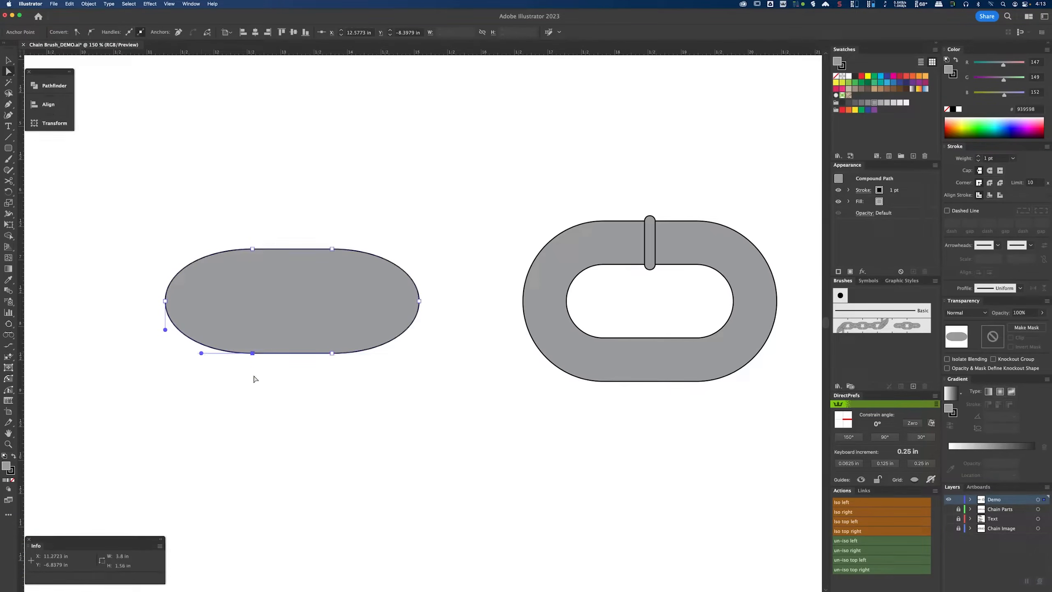
click(264, 378)
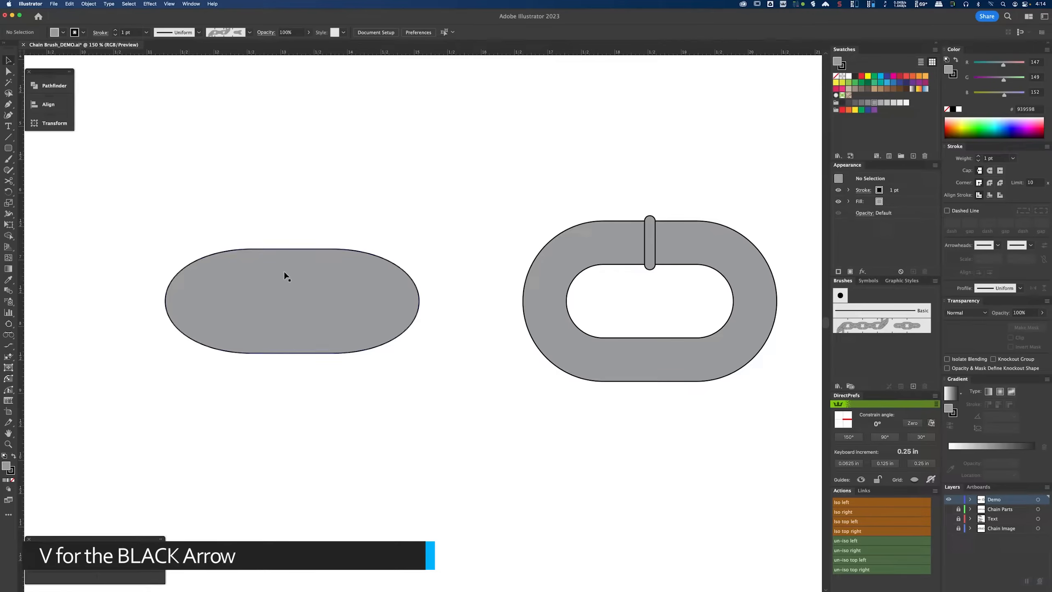
click(315, 303)
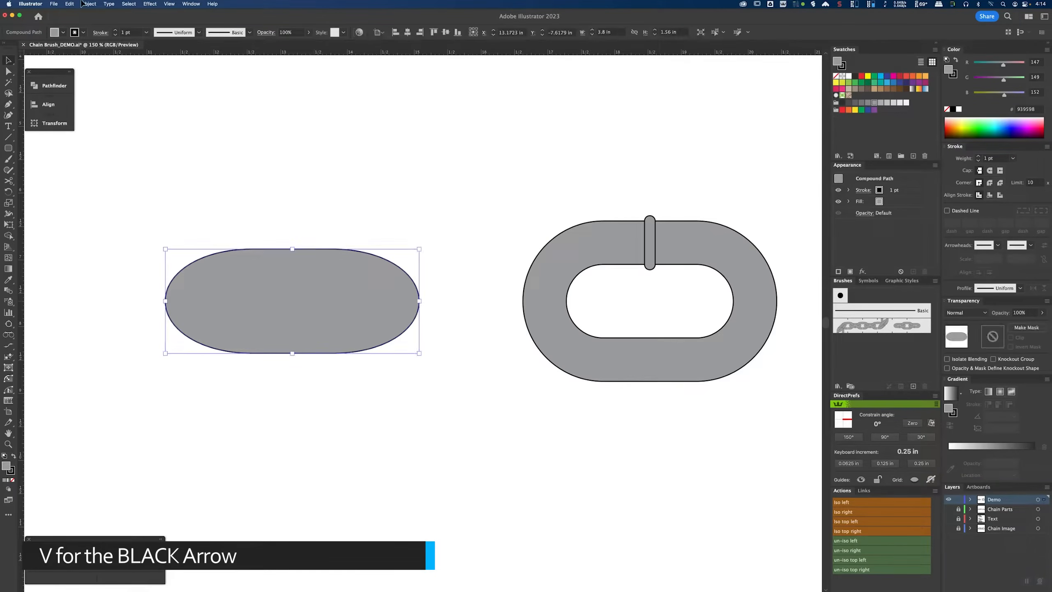
Step: Offset the solid shape's path by -0.65 in to create an inner path
click(89, 4)
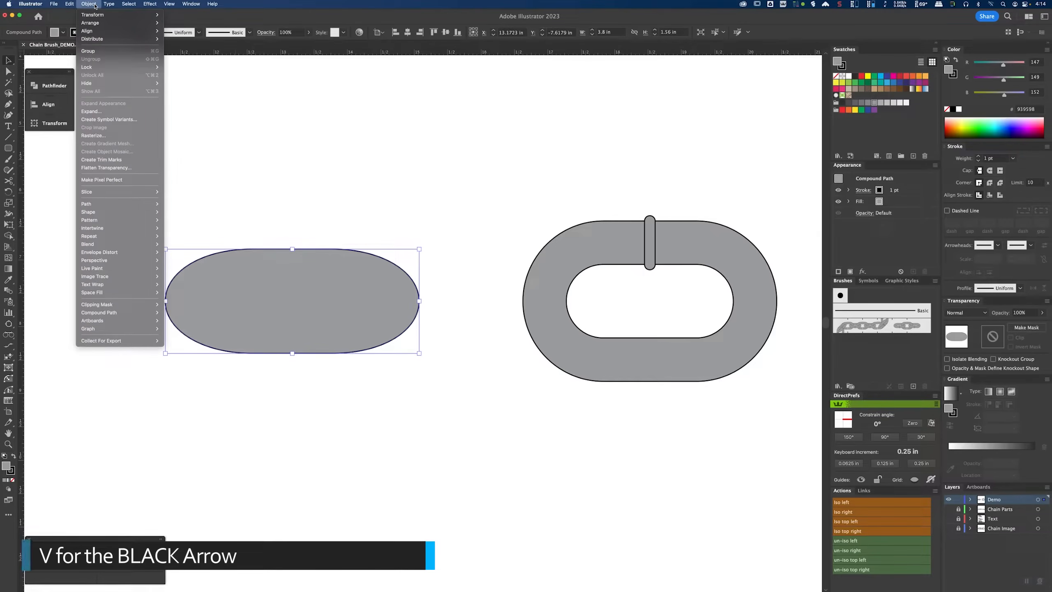
mouse_move(124, 206)
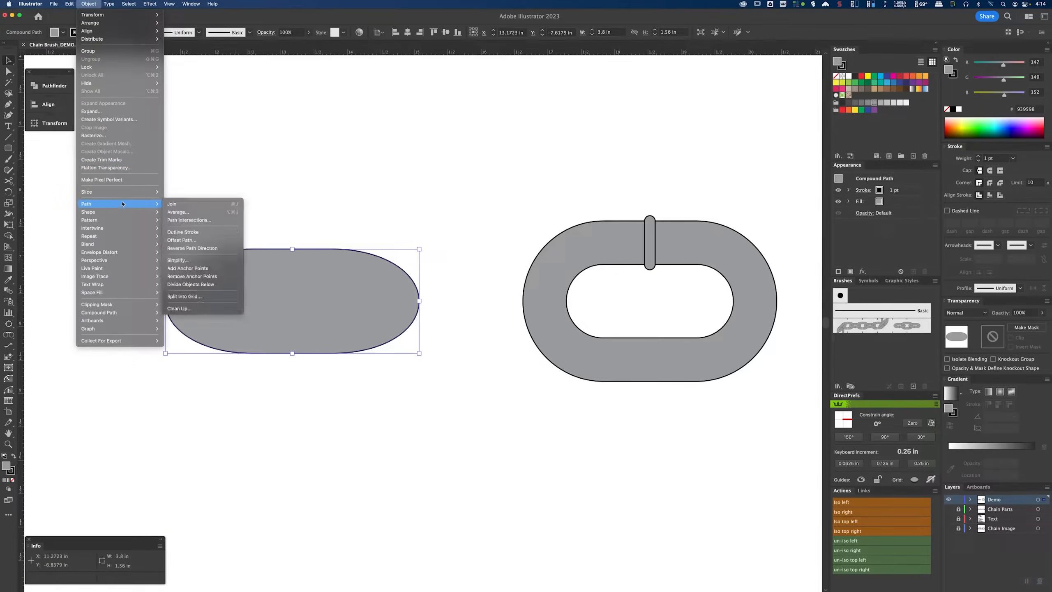
click(201, 242)
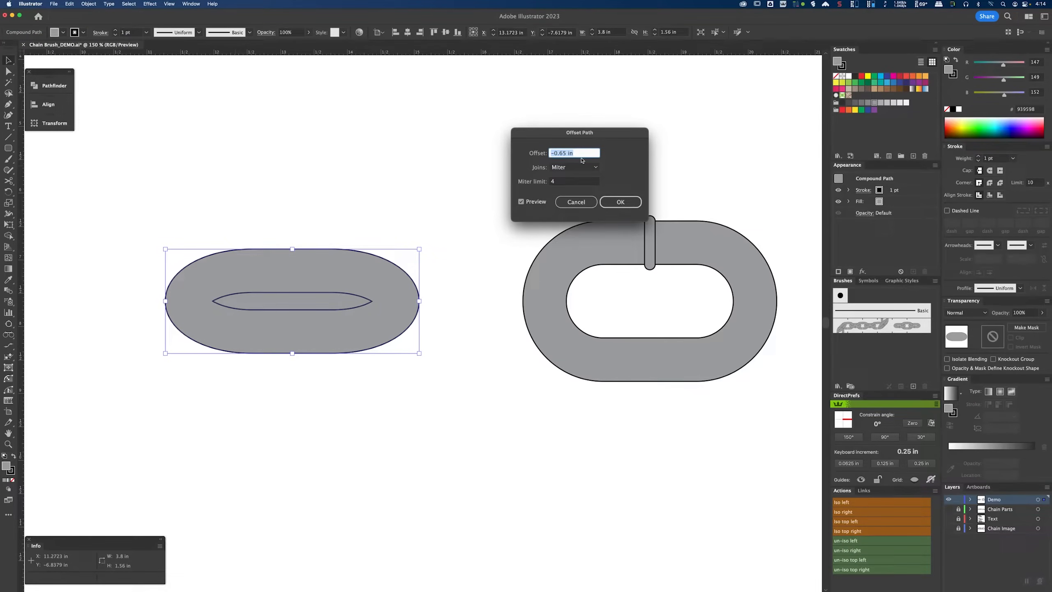
click(620, 202)
Step: Cut the inner path out of the shape with Pathfinder Minus Front to make the link's hole
drag(148, 224, 441, 387)
click(50, 85)
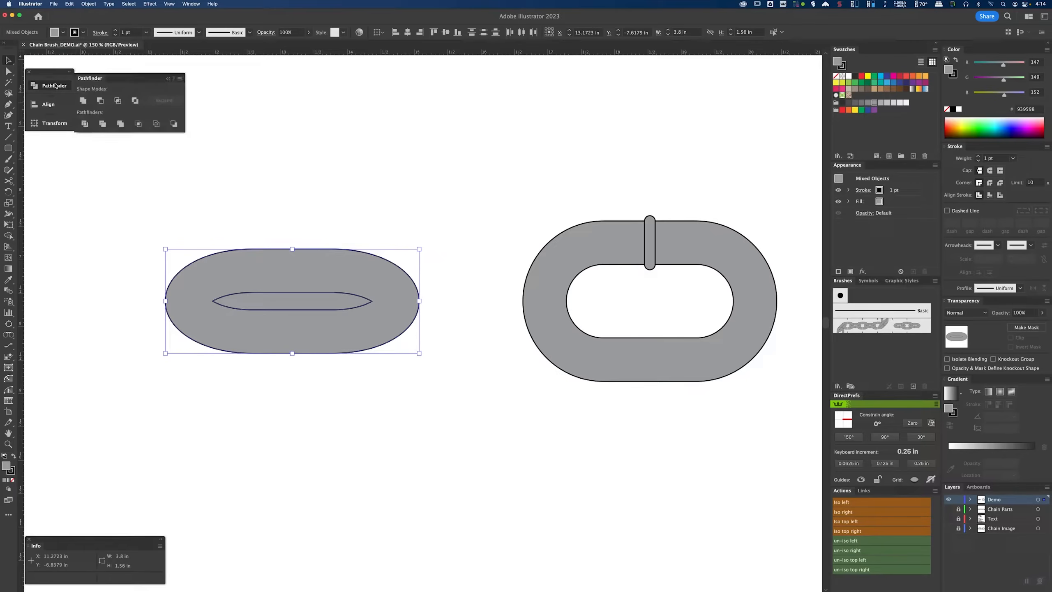
click(101, 101)
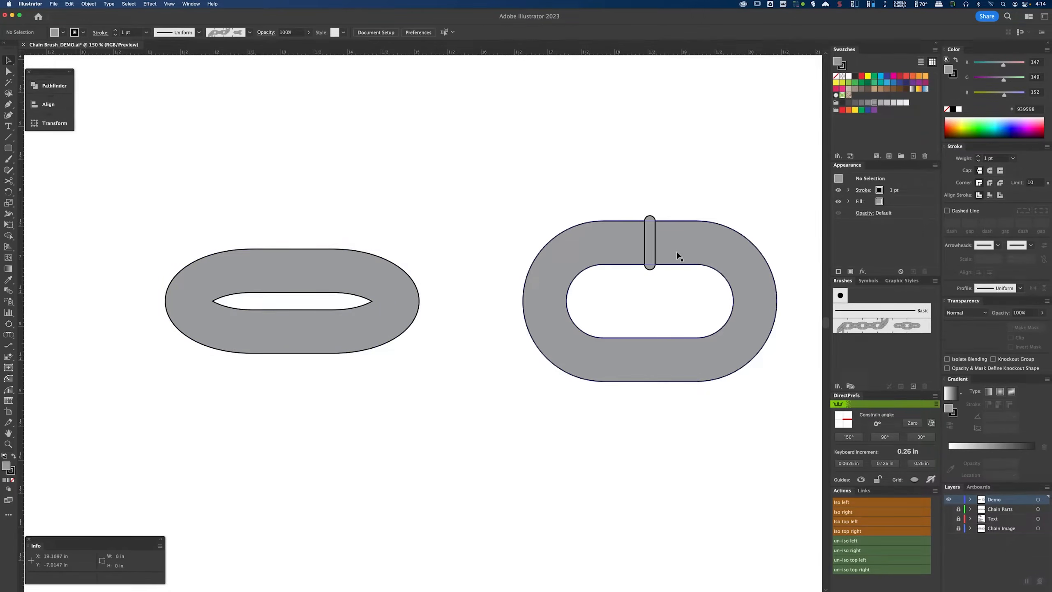
Step: Move the small rounded bar from the right link onto the new link and center both horizontally
click(650, 248)
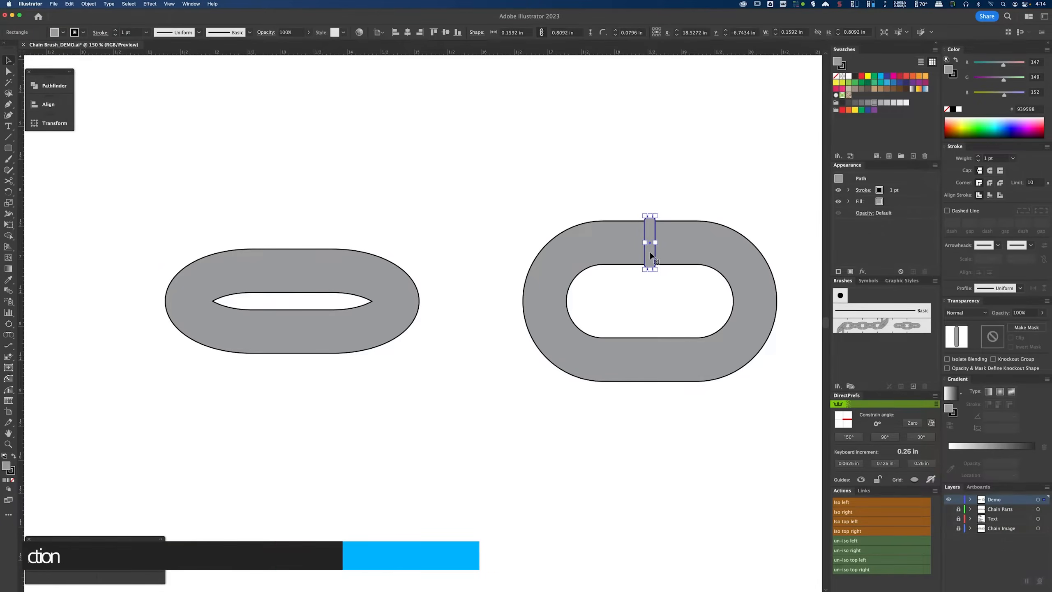
drag(651, 260, 290, 345)
key(super+equal)
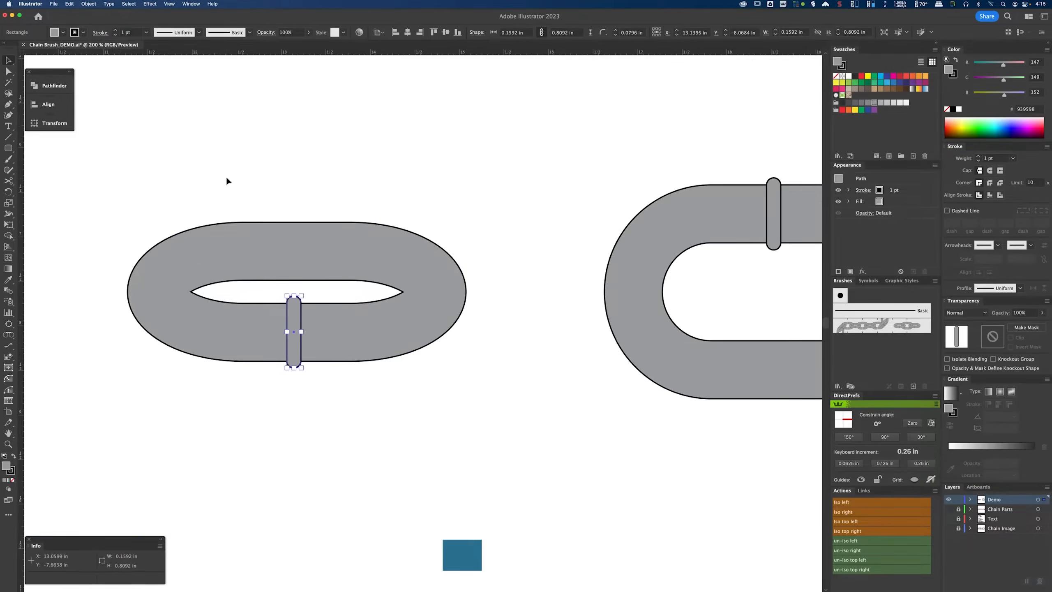
drag(227, 181, 348, 372)
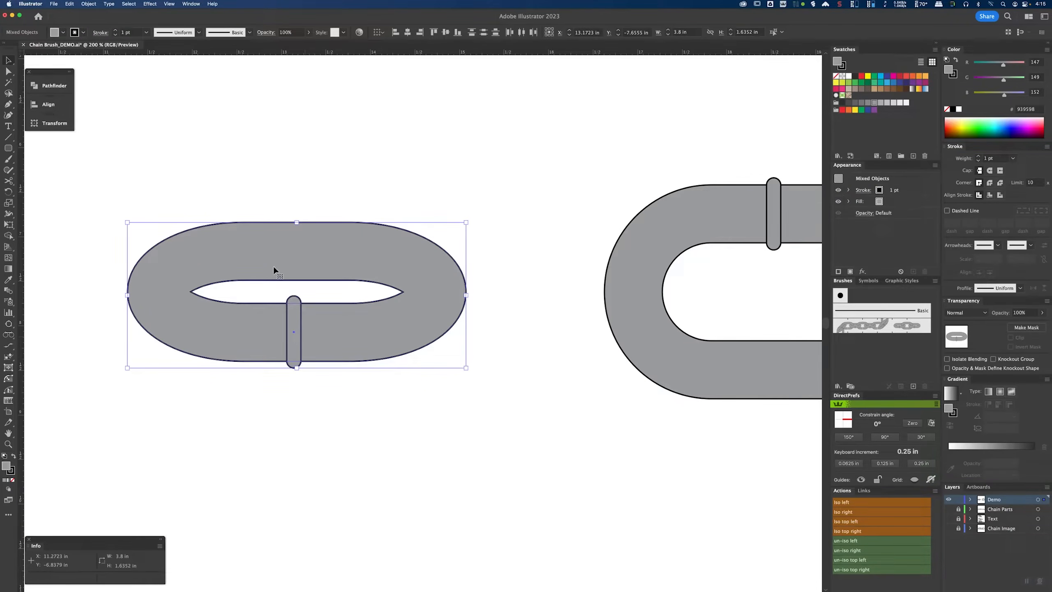
click(407, 32)
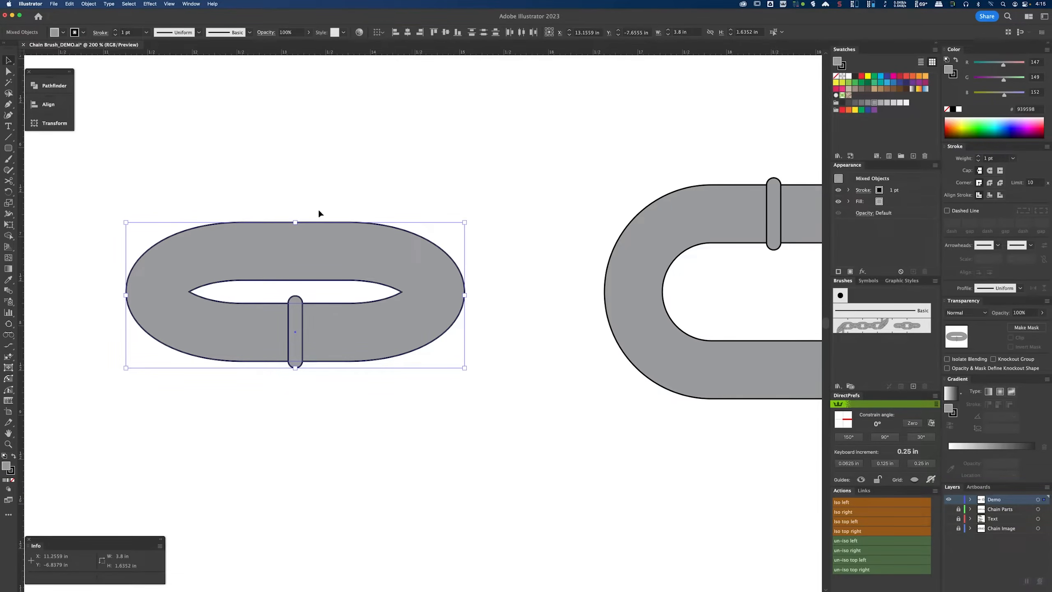
Step: Nudge the bar slightly downward so its anchors line up with the link's inner edge
key(super+shift+a)
key(a)
scroll(294, 352, up, 2)
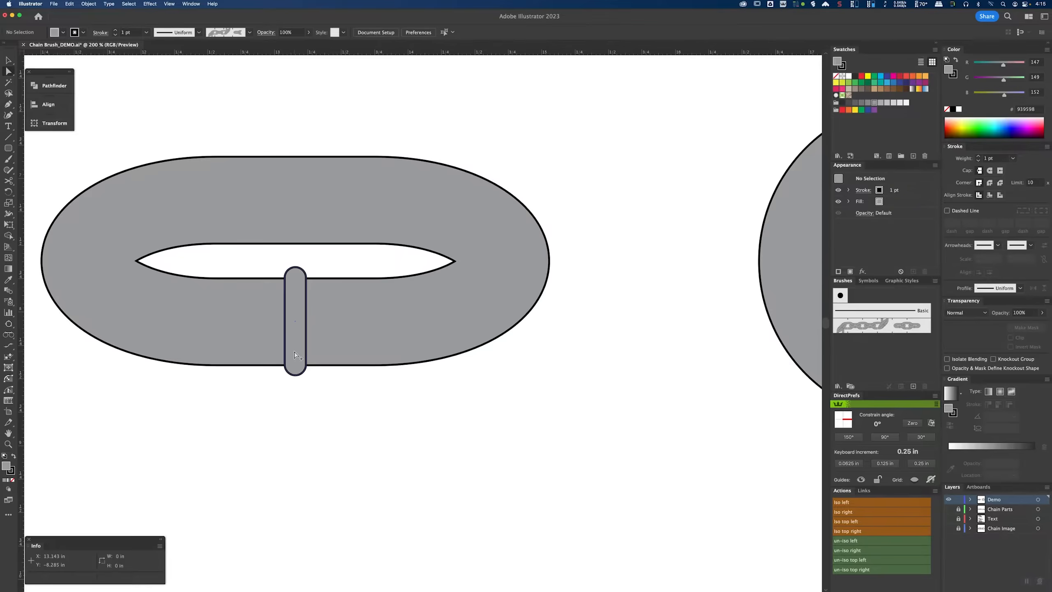
scroll(295, 356, up, 3)
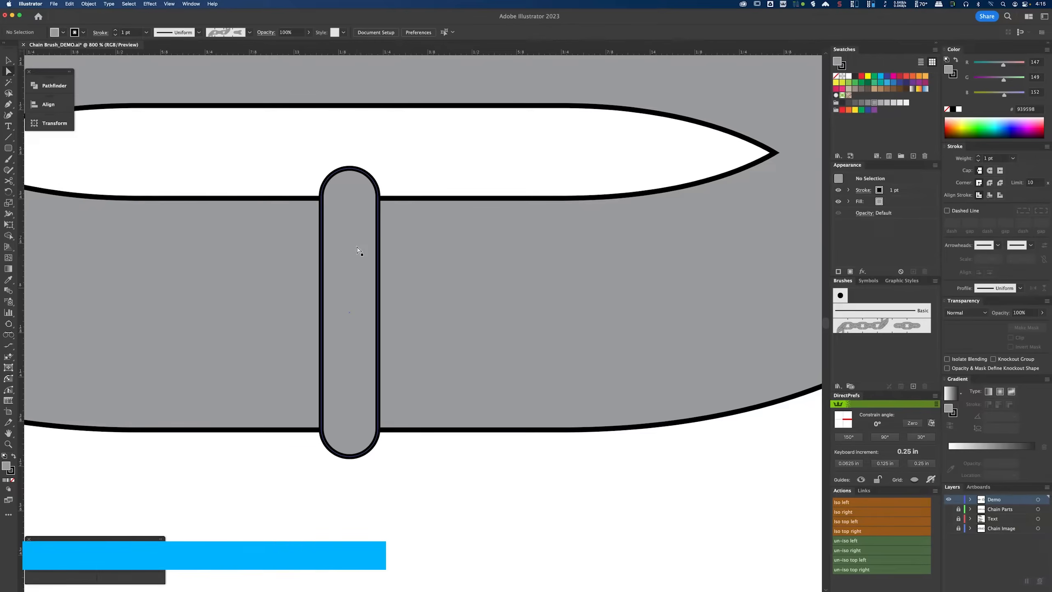
click(357, 250)
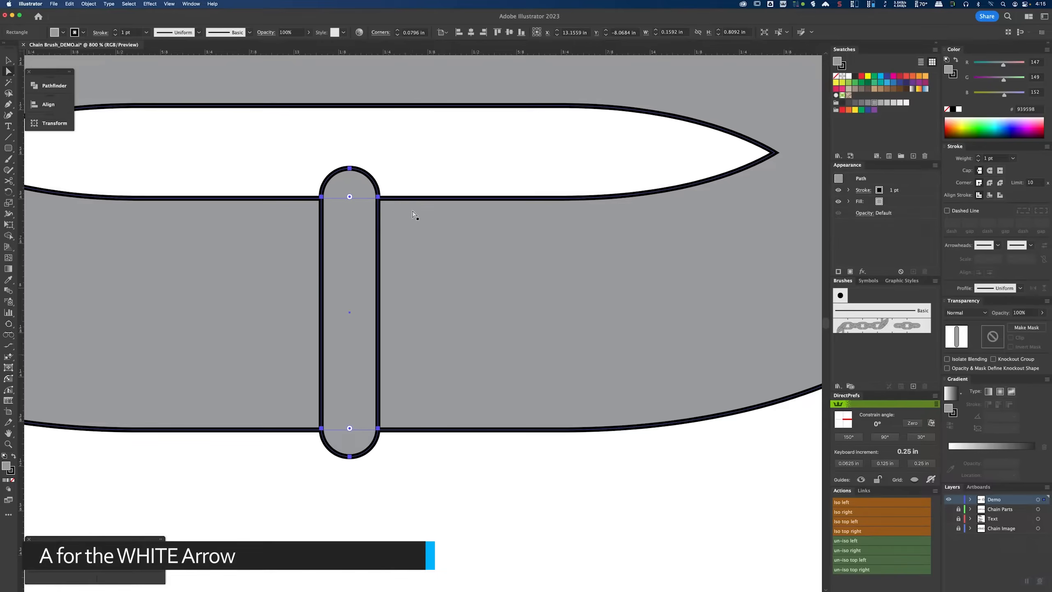
scroll(378, 194, up, 2)
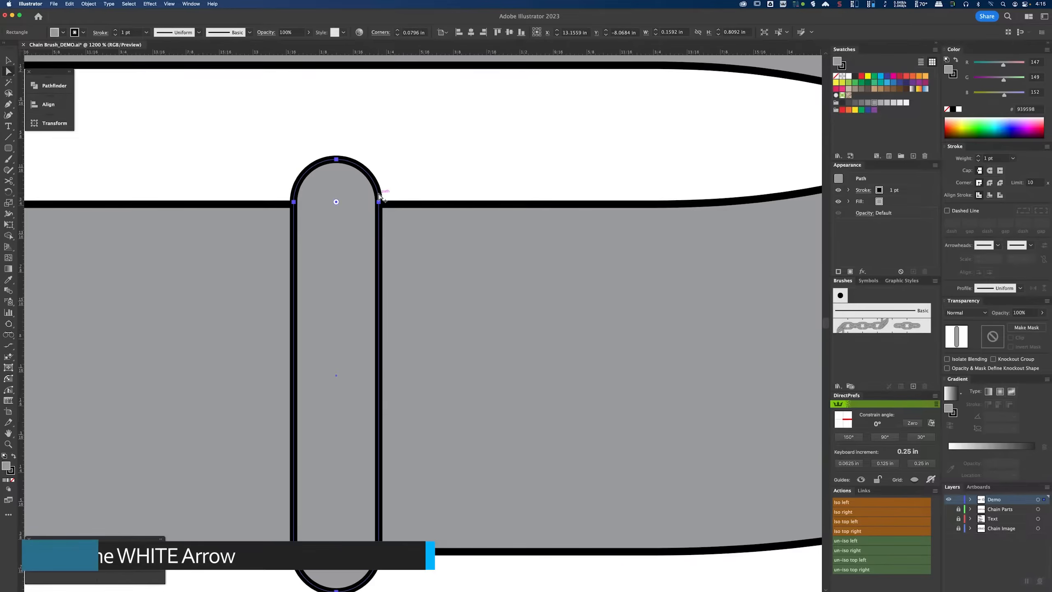
drag(376, 199, 377, 202)
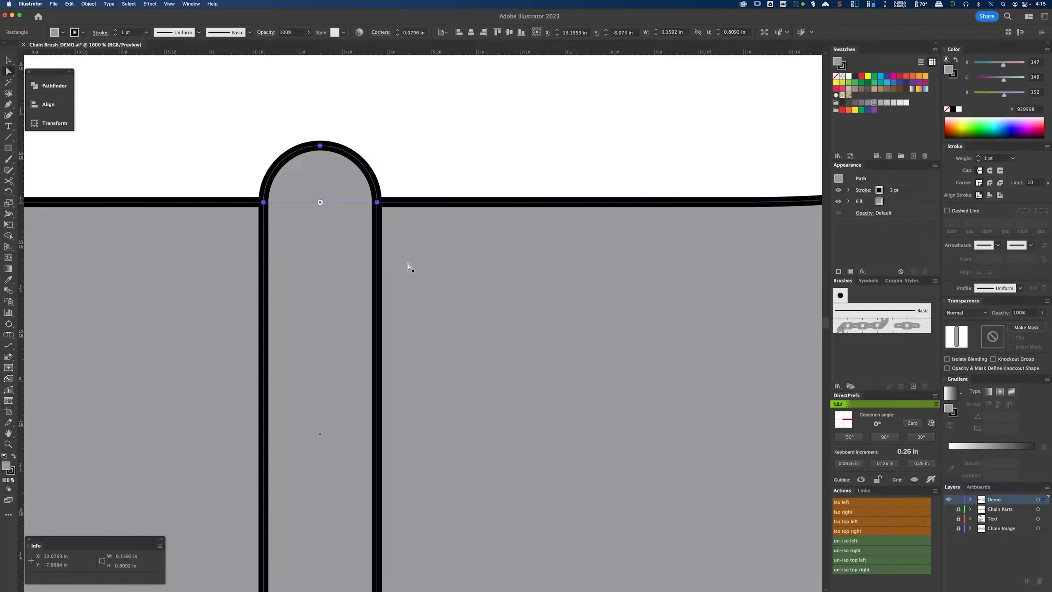
scroll(407, 261, down, 4)
click(422, 381)
key(v)
scroll(373, 394, down, 3)
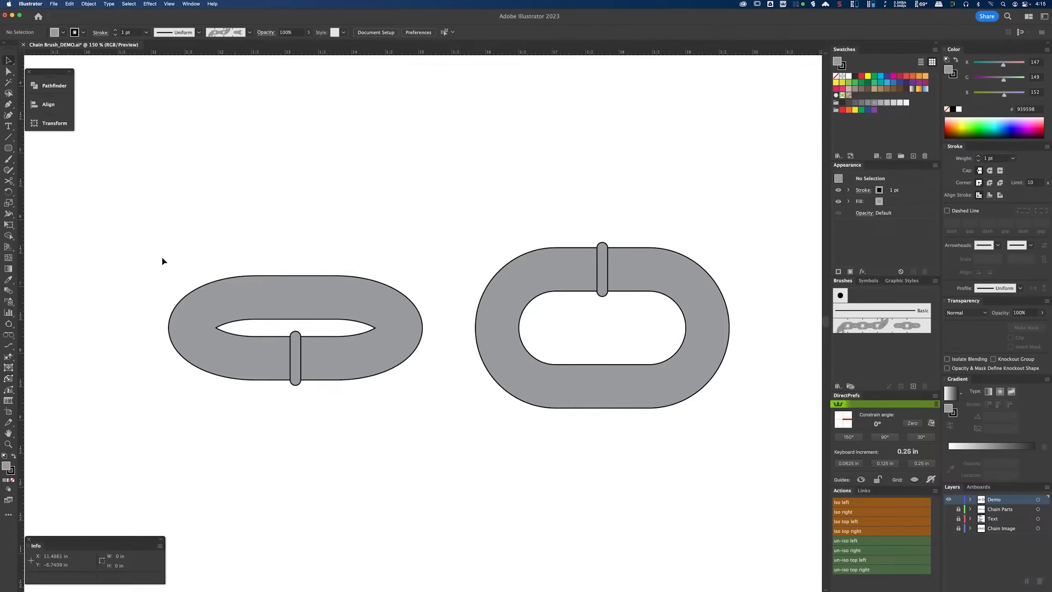
Step: Divide the new link and its bar with the Pathfinder Divide command
drag(148, 239, 344, 400)
drag(439, 404, 438, 404)
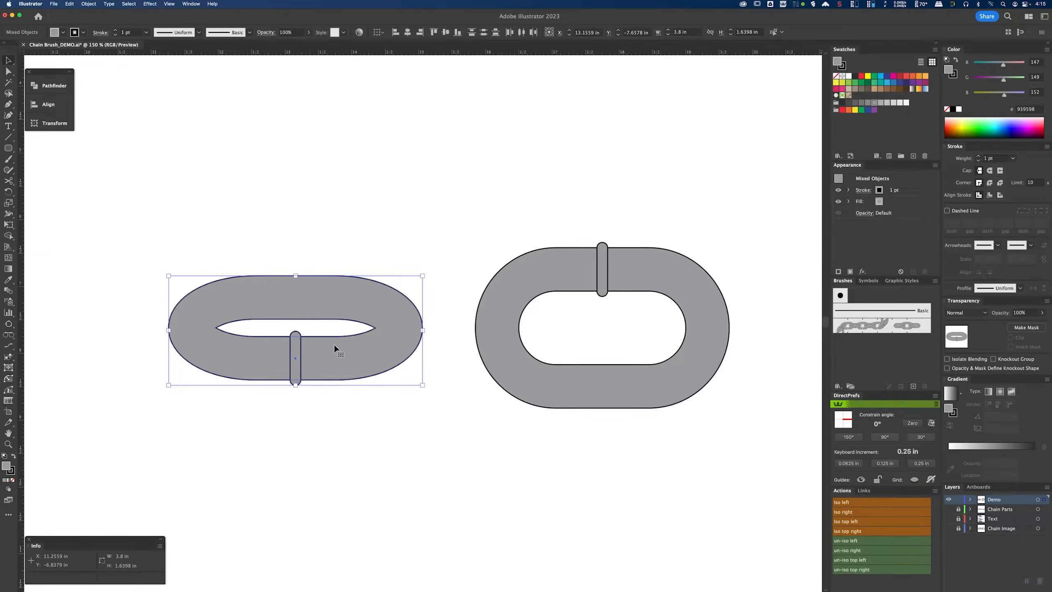
drag(215, 249, 334, 411)
click(53, 86)
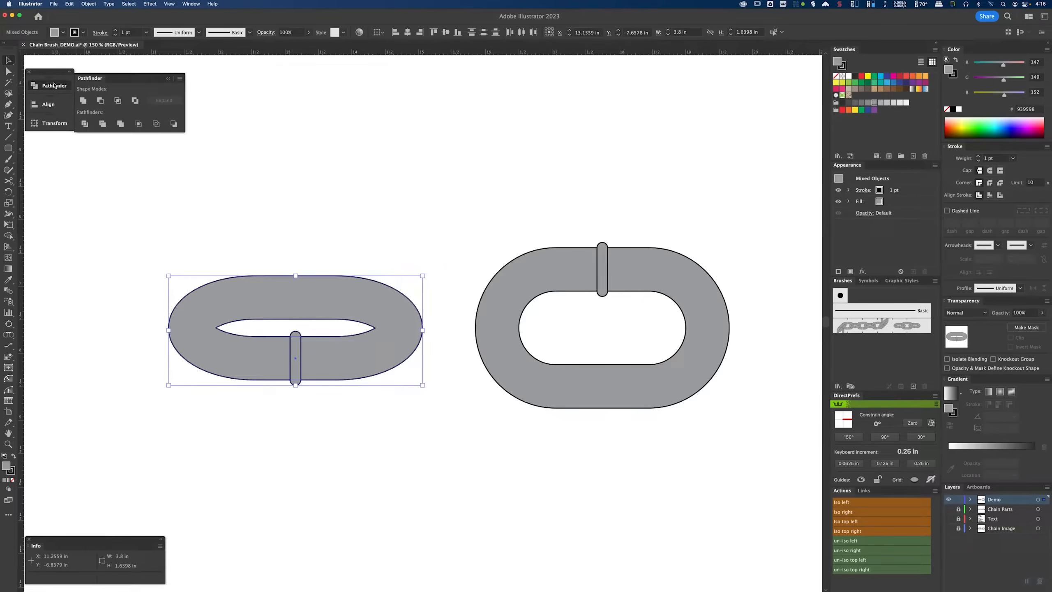
click(85, 124)
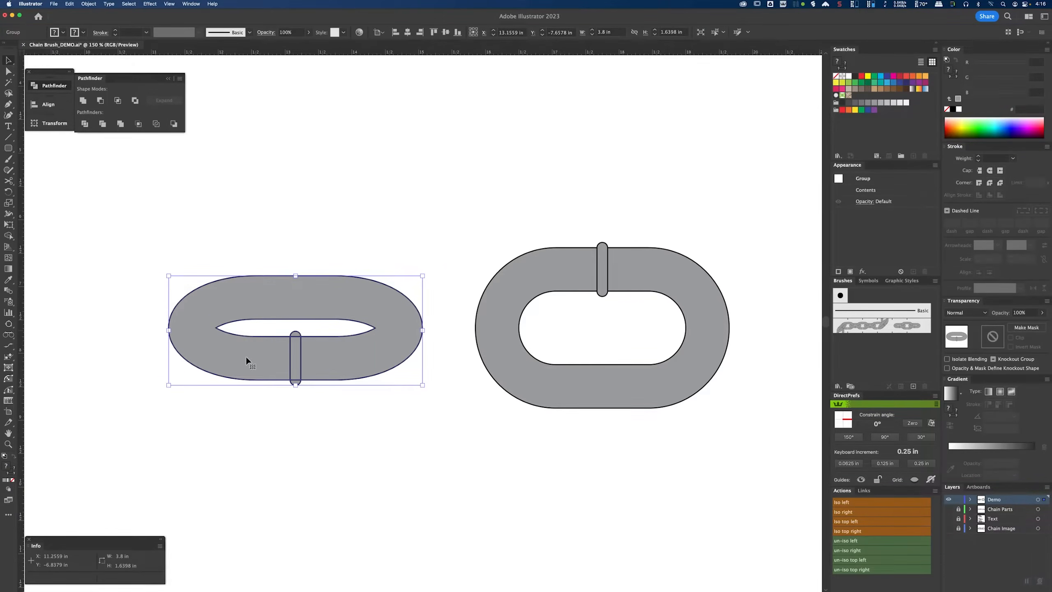
Step: Pull two of the divided pieces away from the link to inspect them, and undo those moves
key(super+equal)
key(super+equal)
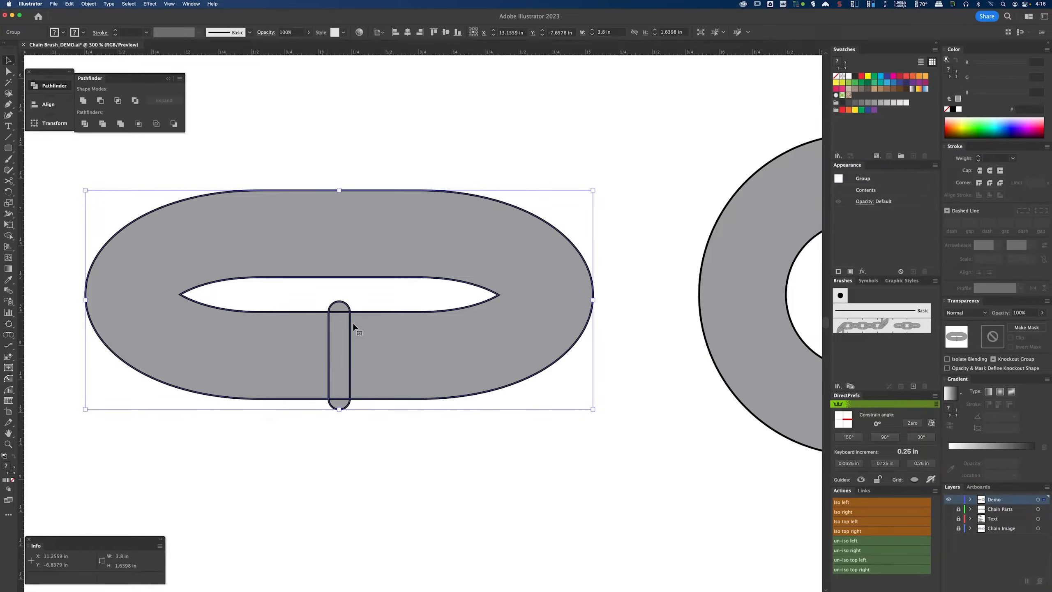
click(383, 455)
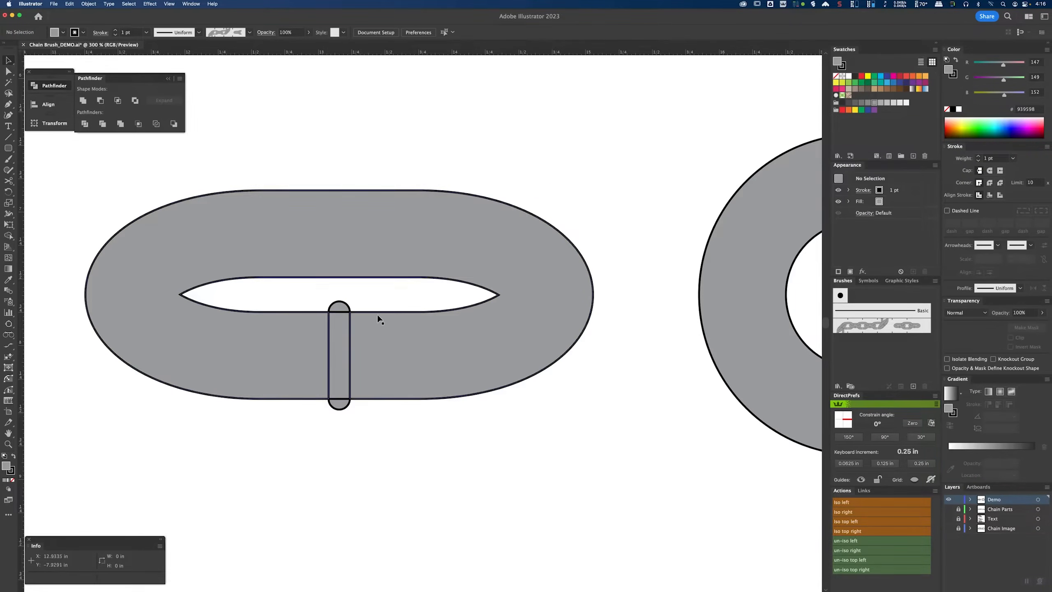
click(339, 360)
key(a)
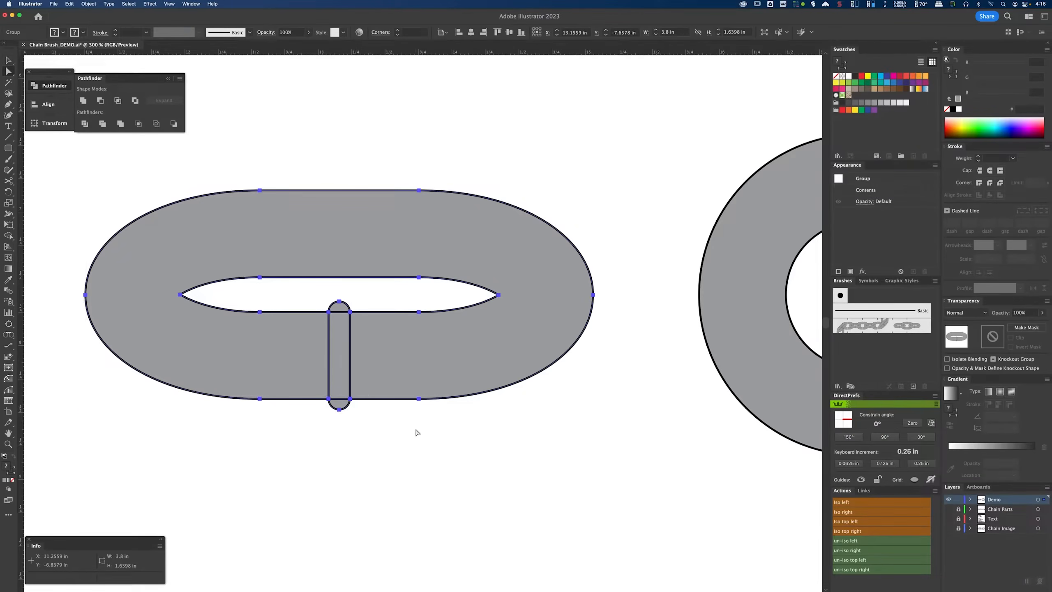
click(418, 429)
drag(343, 375, 409, 411)
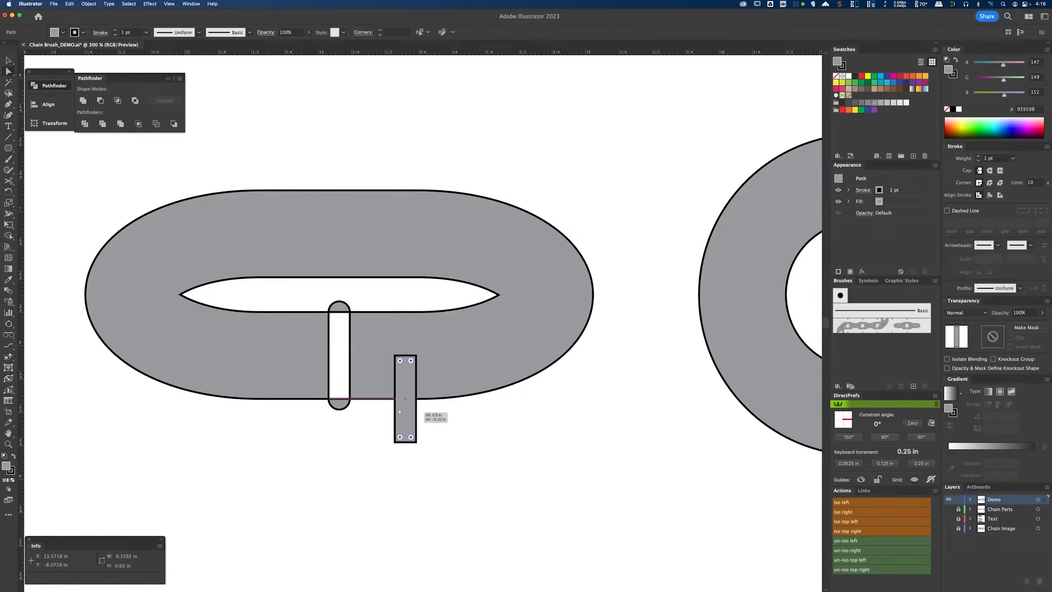
drag(338, 408, 318, 460)
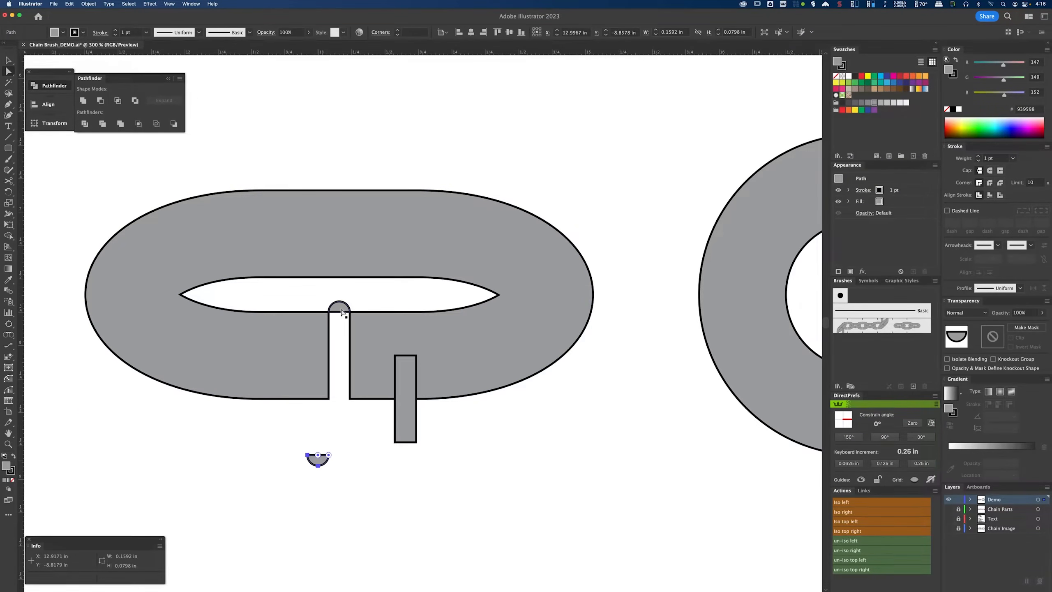
drag(349, 309, 377, 283)
key(super+z)
key(super+z)
key(super+z)
Step: Merge the bar's divided pieces back into a single shape with the Shape Builder tool
key(v)
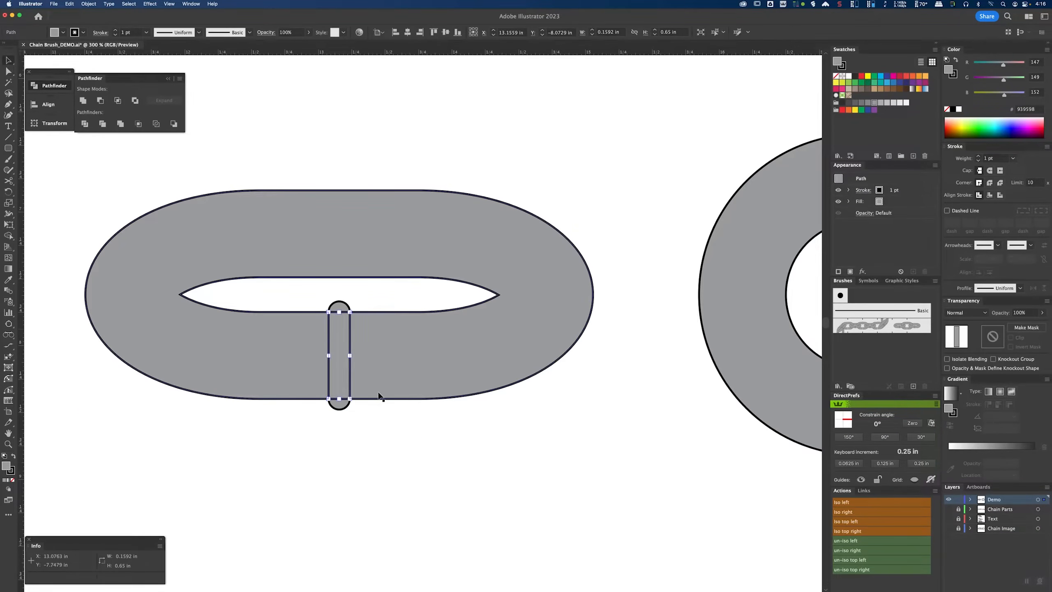
click(290, 401)
click(287, 359)
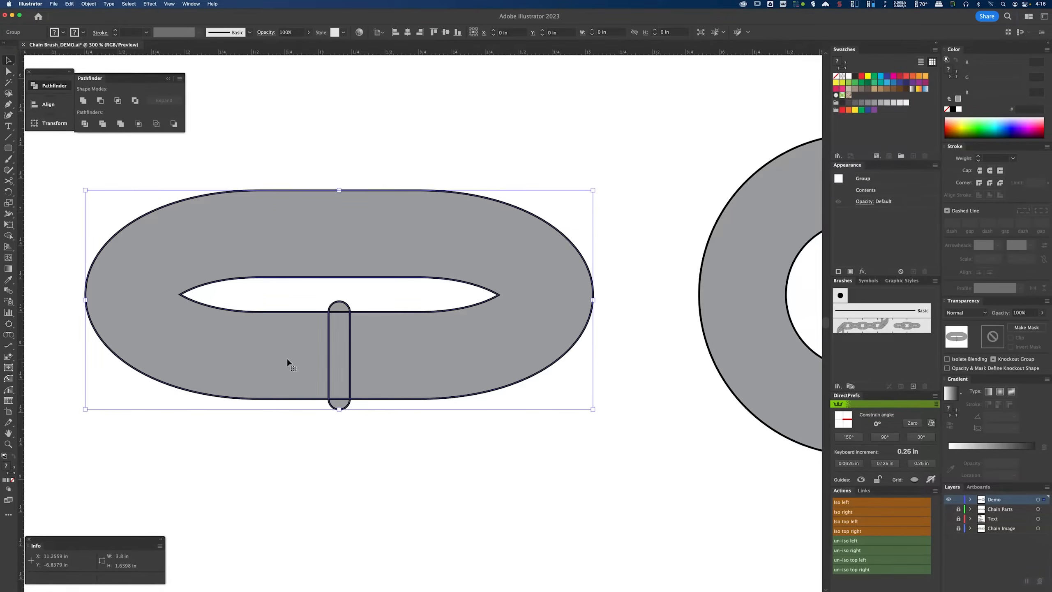
click(9, 238)
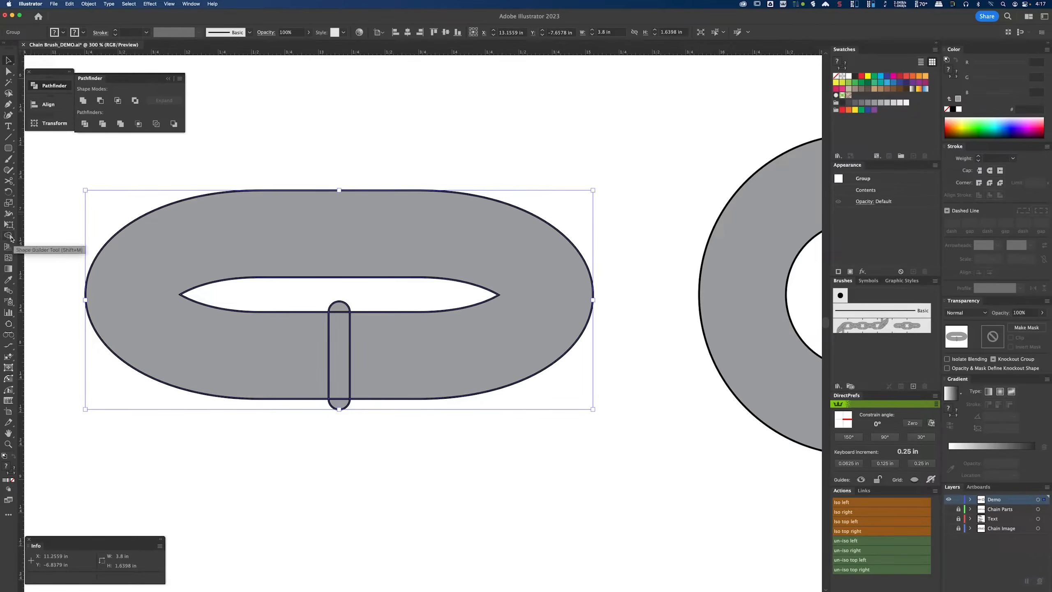
click(8, 236)
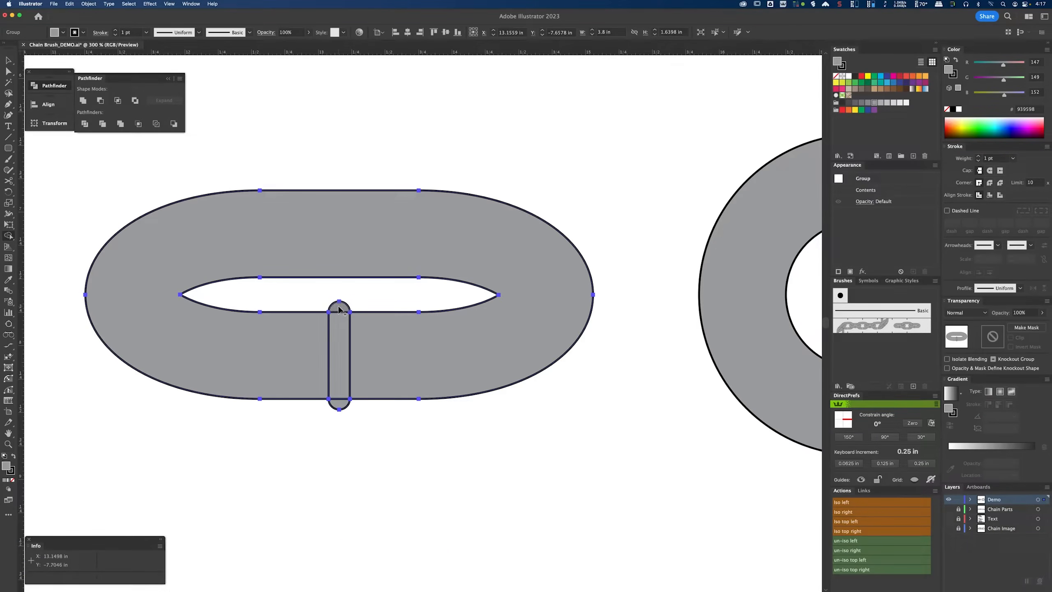
drag(339, 309, 341, 408)
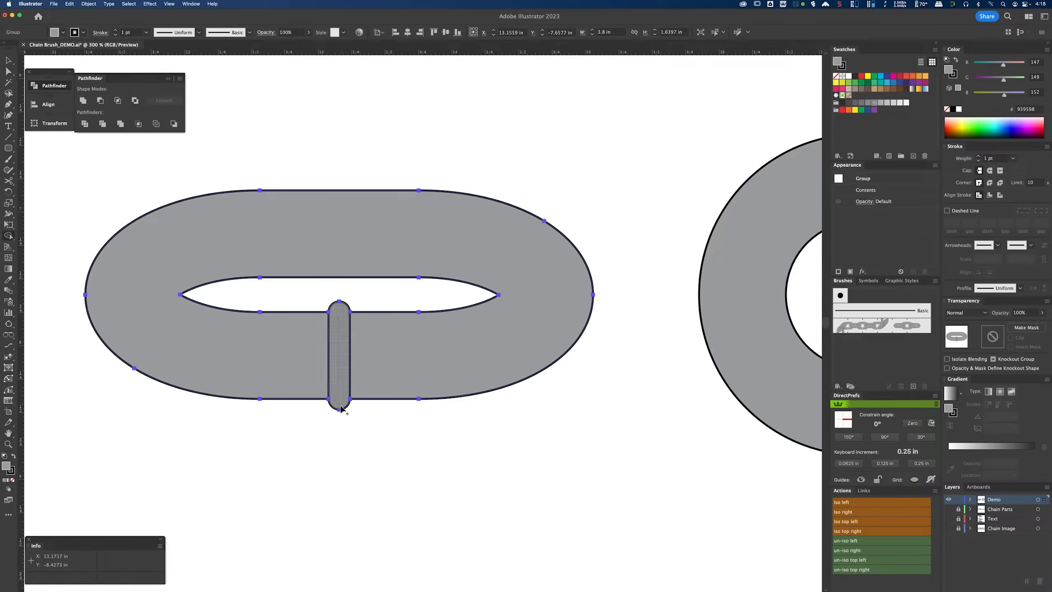
key(v)
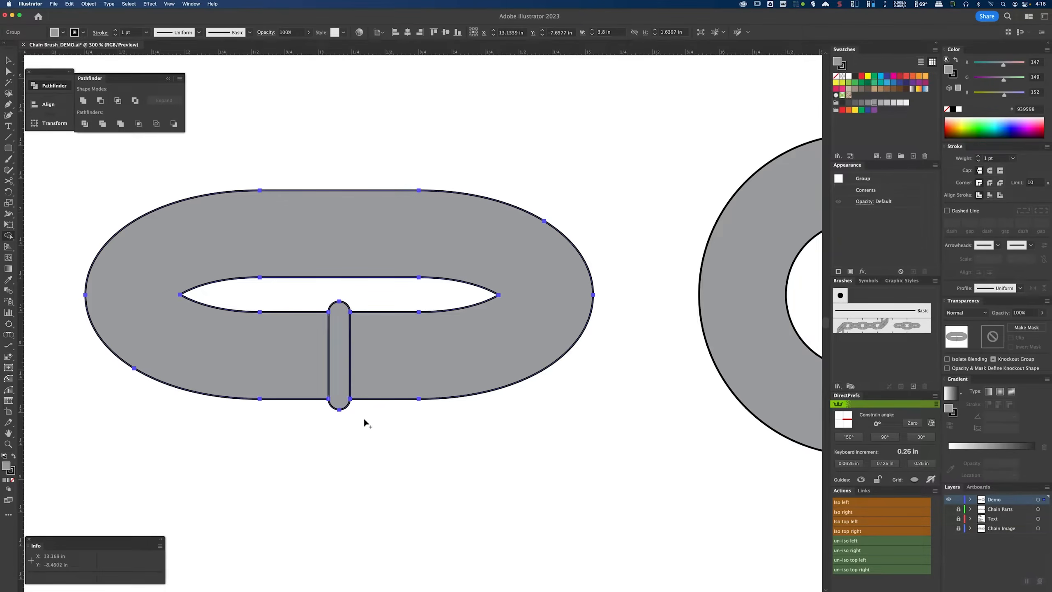
click(363, 417)
mouse_move(403, 378)
mouse_down()
mouse_move(432, 364)
mouse_move(364, 366)
mouse_move(409, 364)
mouse_up()
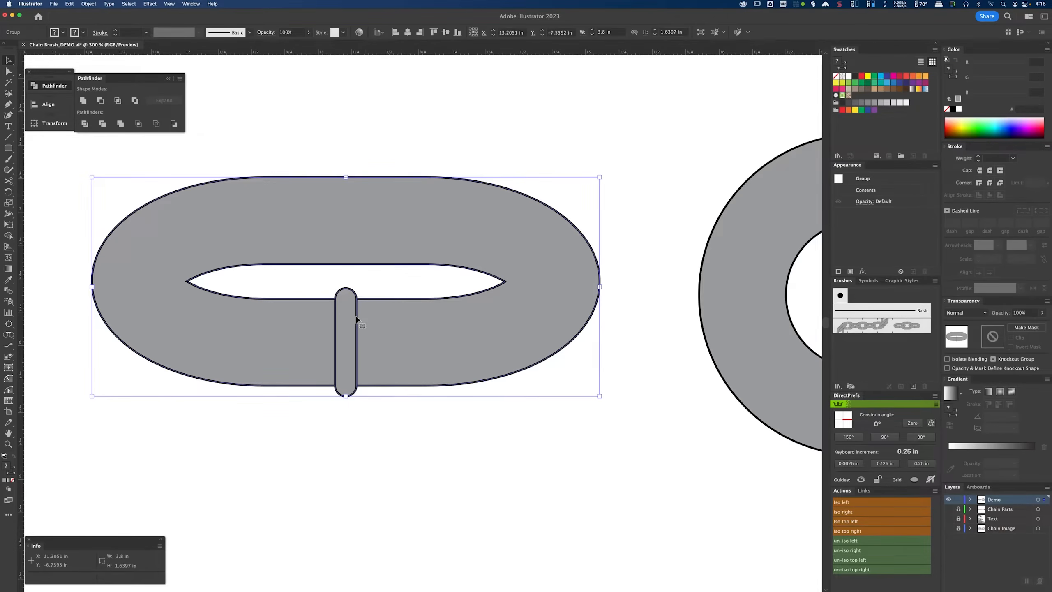
click(391, 419)
Step: Divide the right link with Pathfinder and merge its bar pieces into one shape using the Shape Builder tool
scroll(552, 394, right, 10)
scroll(430, 356, right, 2)
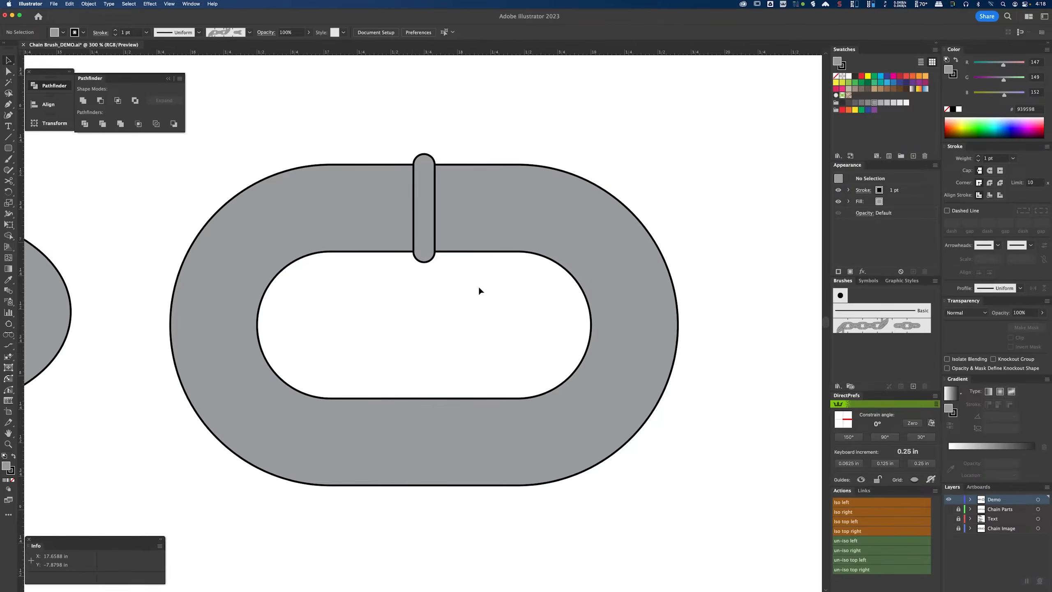
click(460, 217)
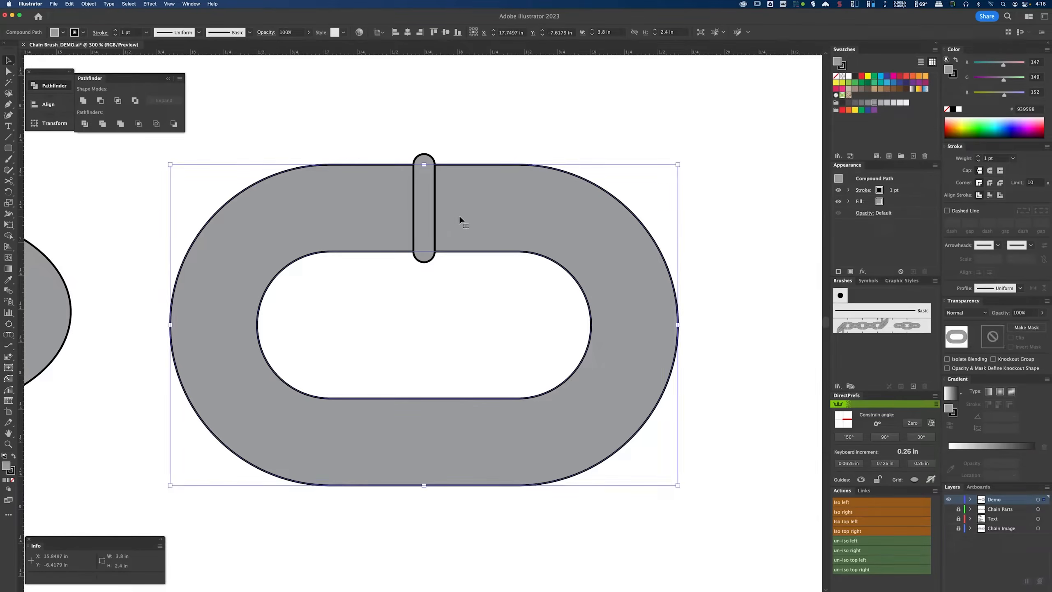
click(84, 124)
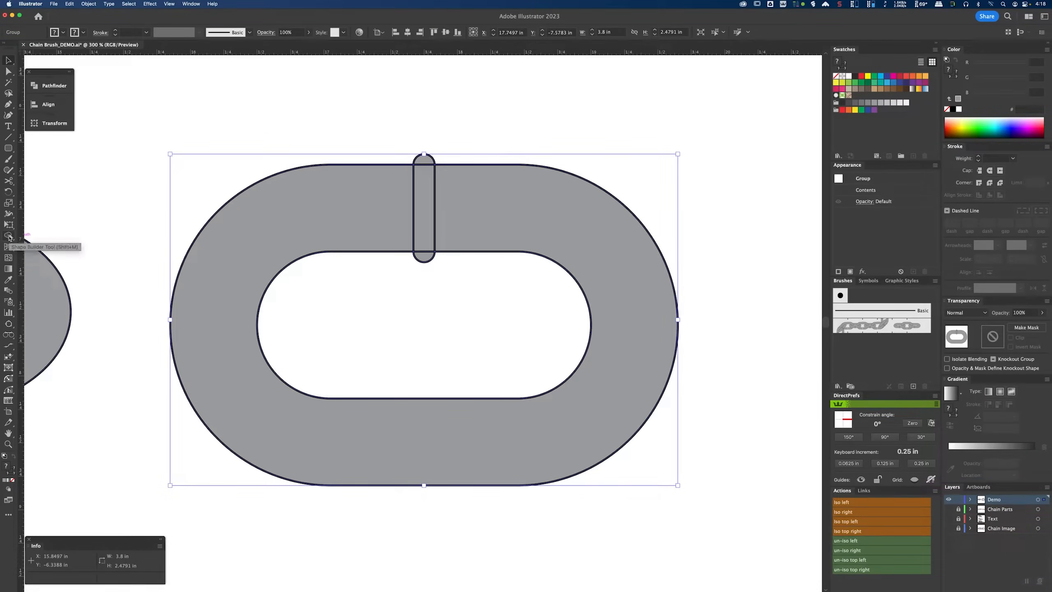
click(8, 235)
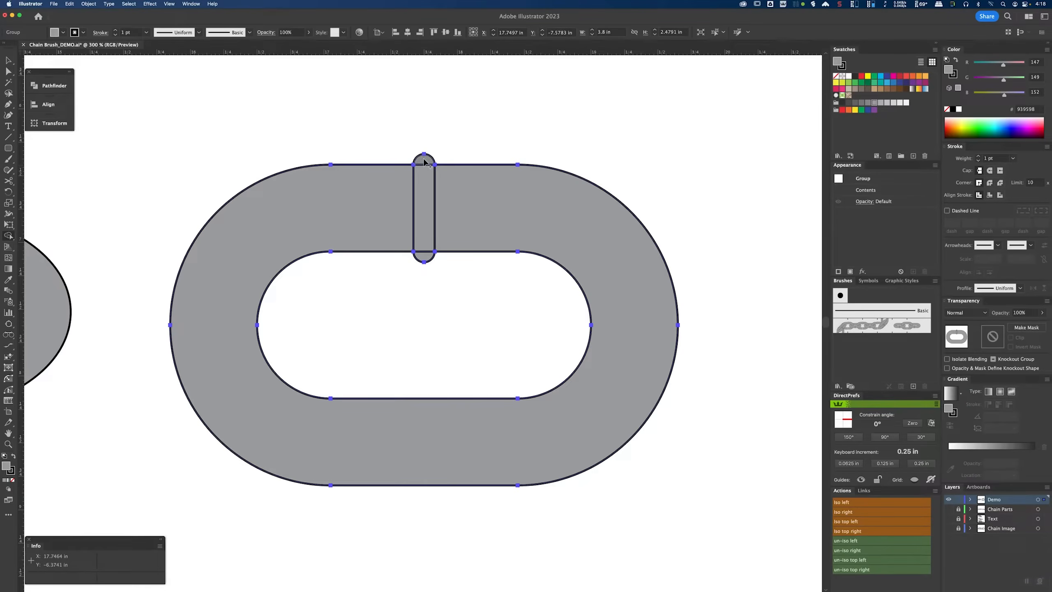
drag(424, 161, 424, 259)
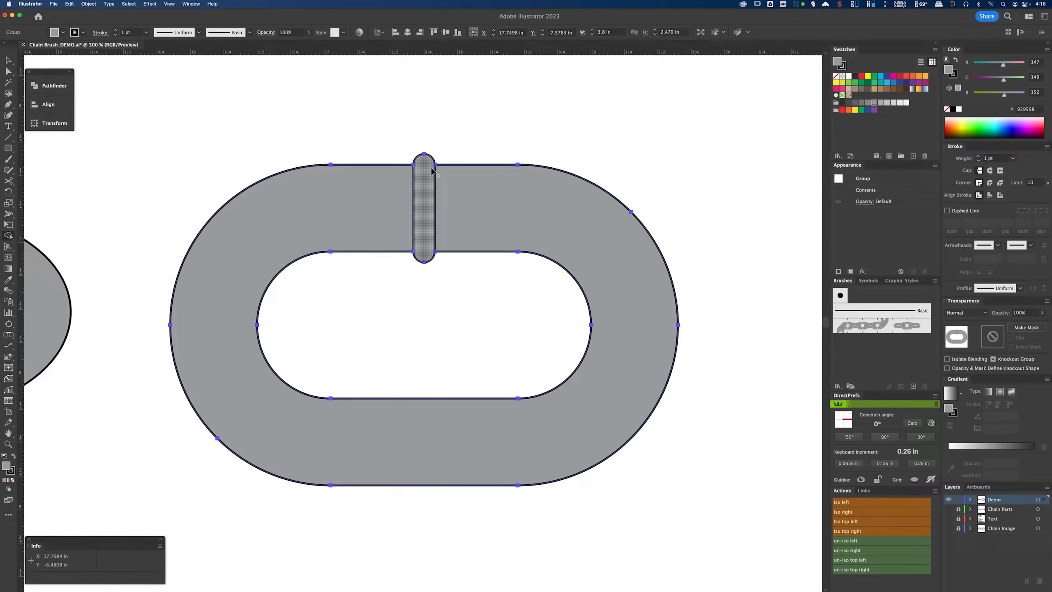
Step: Nudge the right link slightly downward on the artboard
key(v)
click(465, 115)
drag(464, 188, 466, 211)
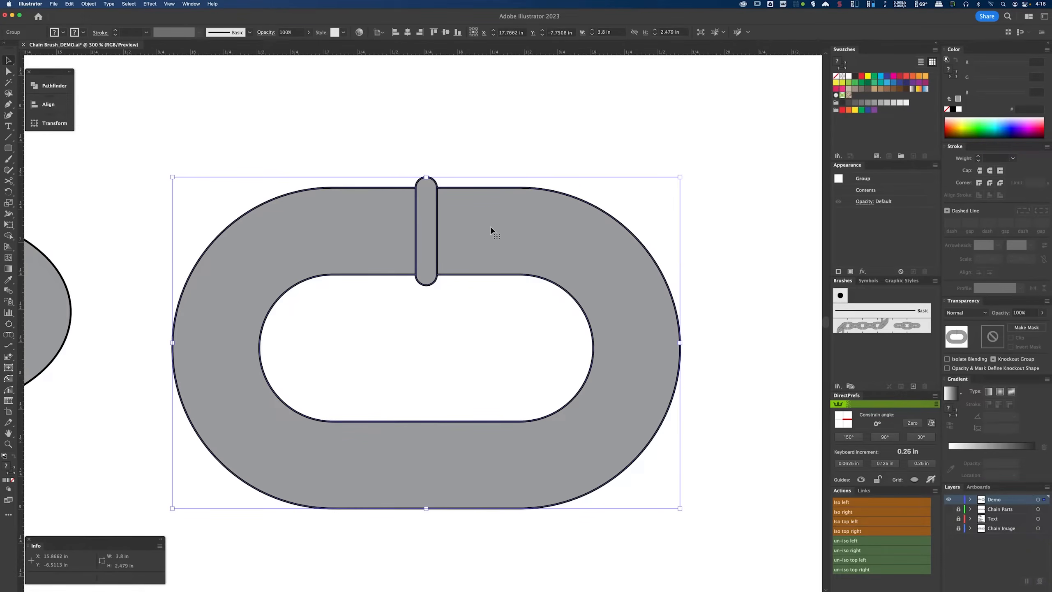
scroll(506, 233, down, 3)
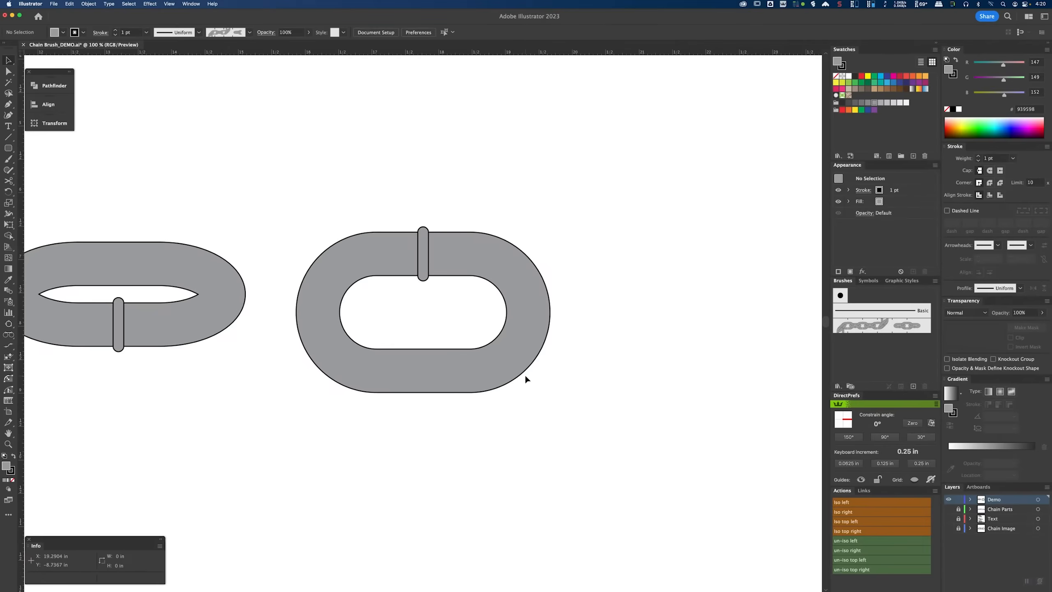
scroll(427, 303, up, 3)
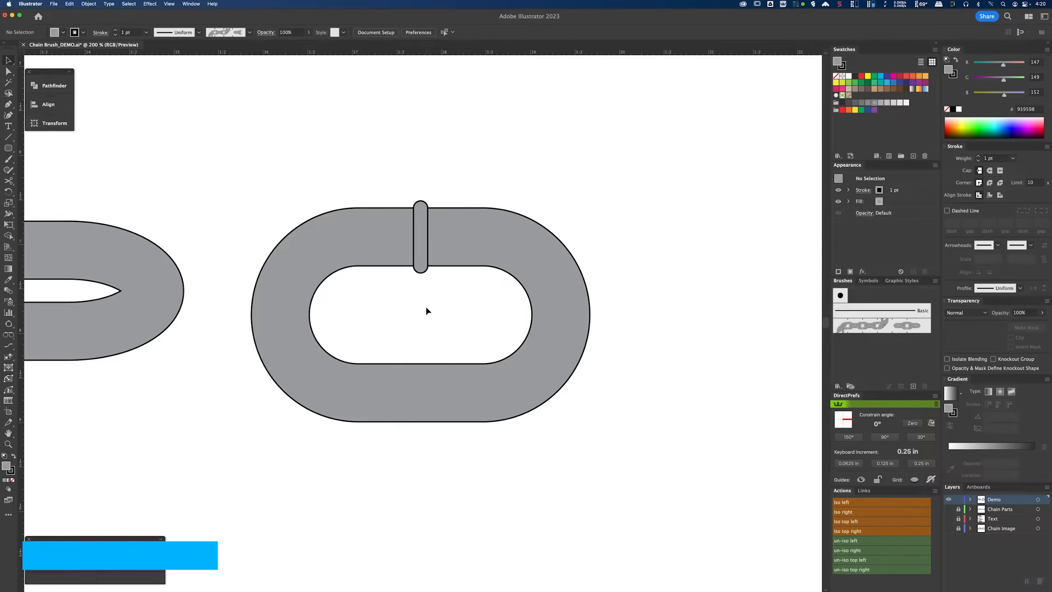
Step: Draw a vertical line with the Pen tool straight through the middle of the link's bar
key(p)
click(420, 154)
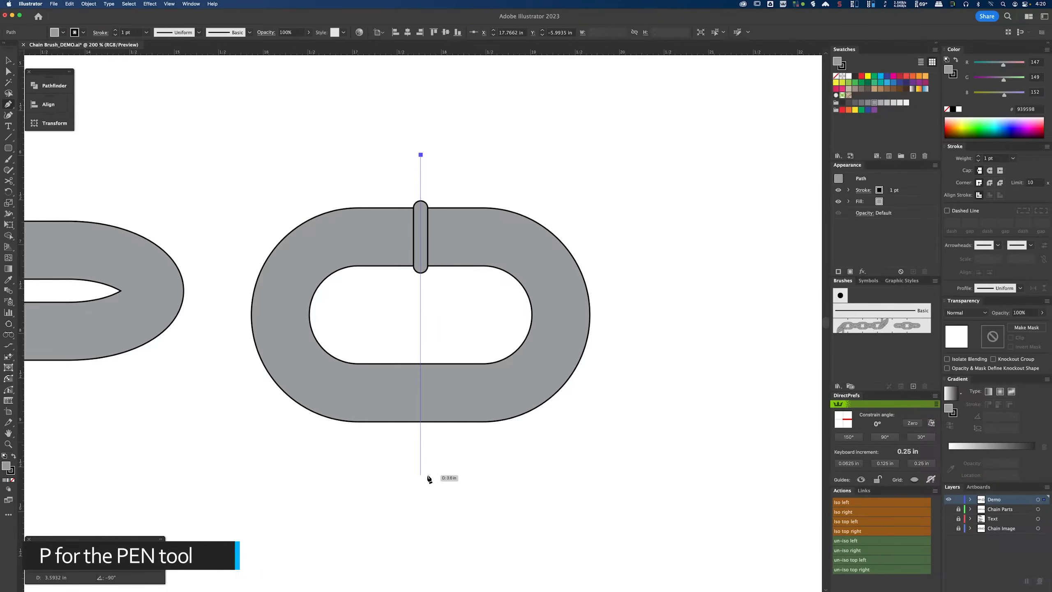
click(428, 475)
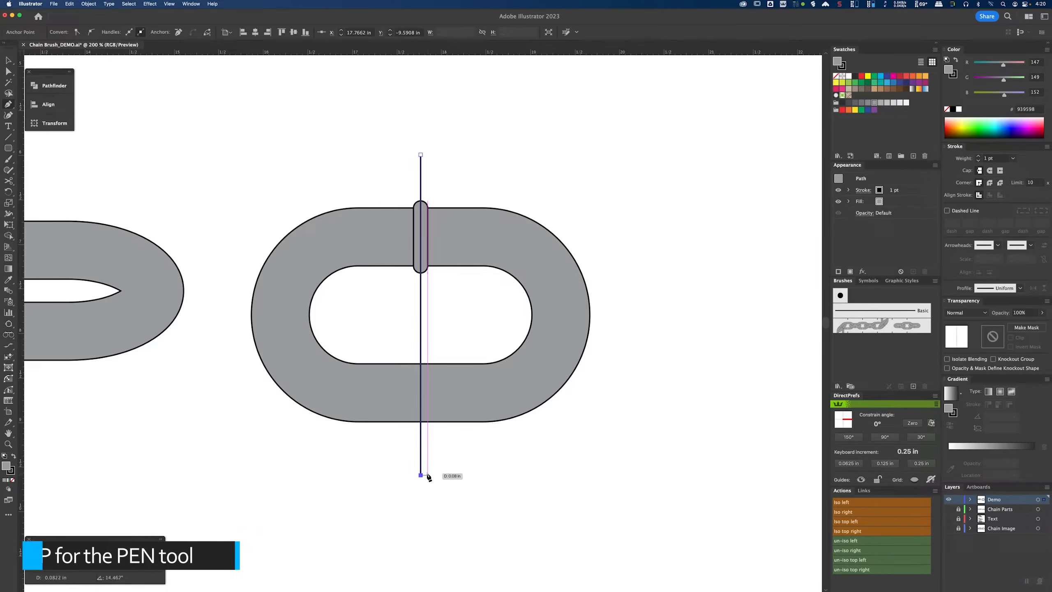
key(v)
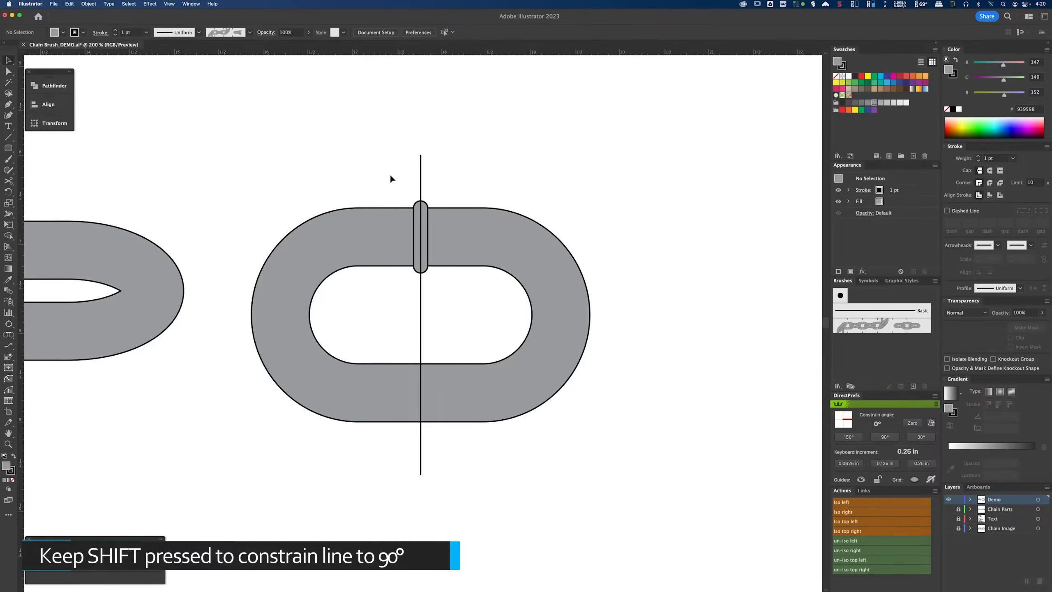
Step: Select the link and the vertical line and split the link along the line with the Shape Builder tool
drag(352, 130, 498, 483)
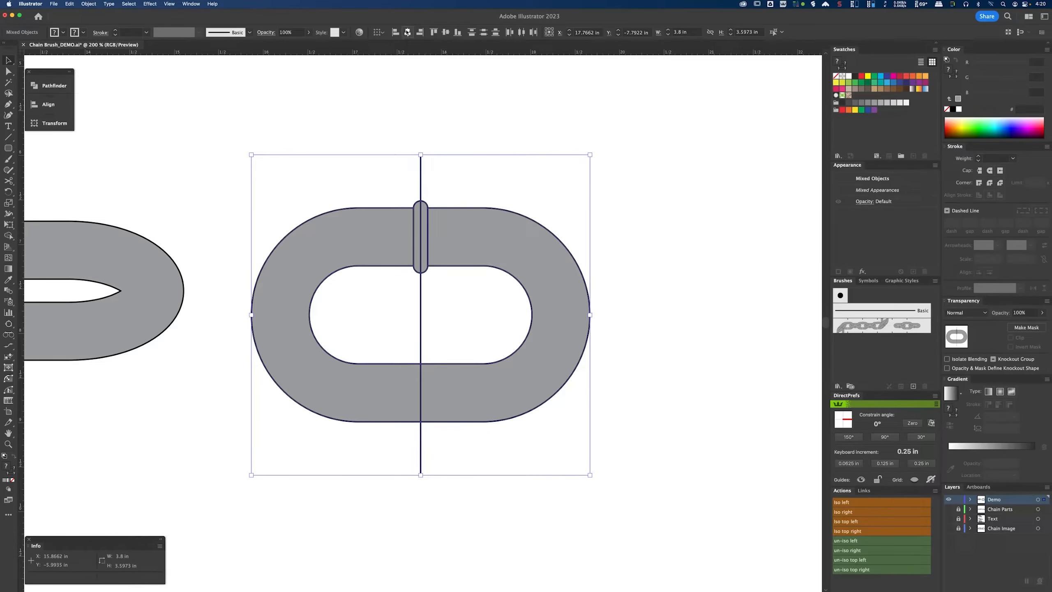
drag(331, 117, 525, 488)
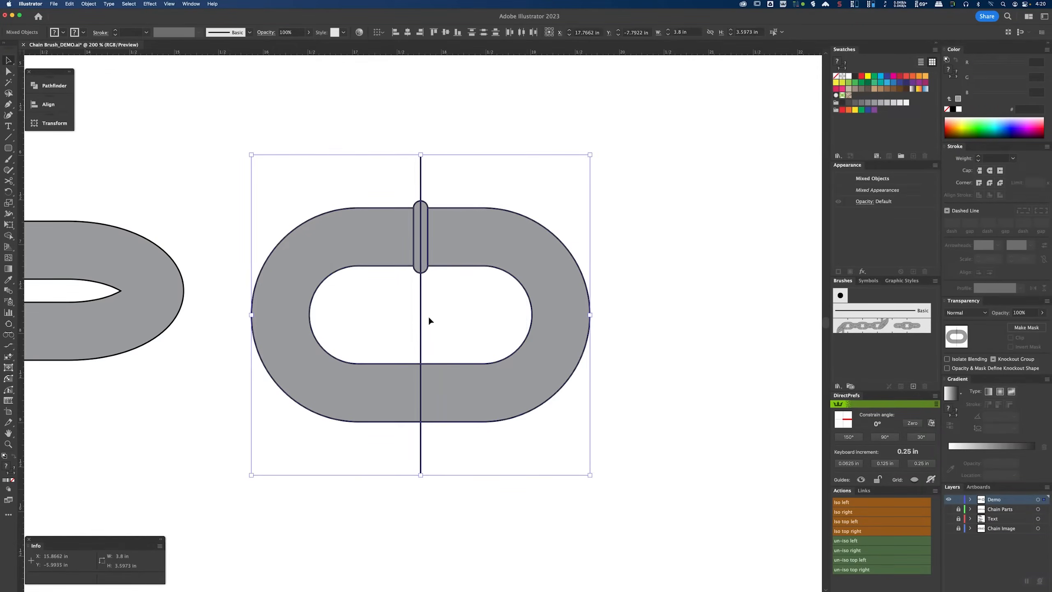
click(8, 236)
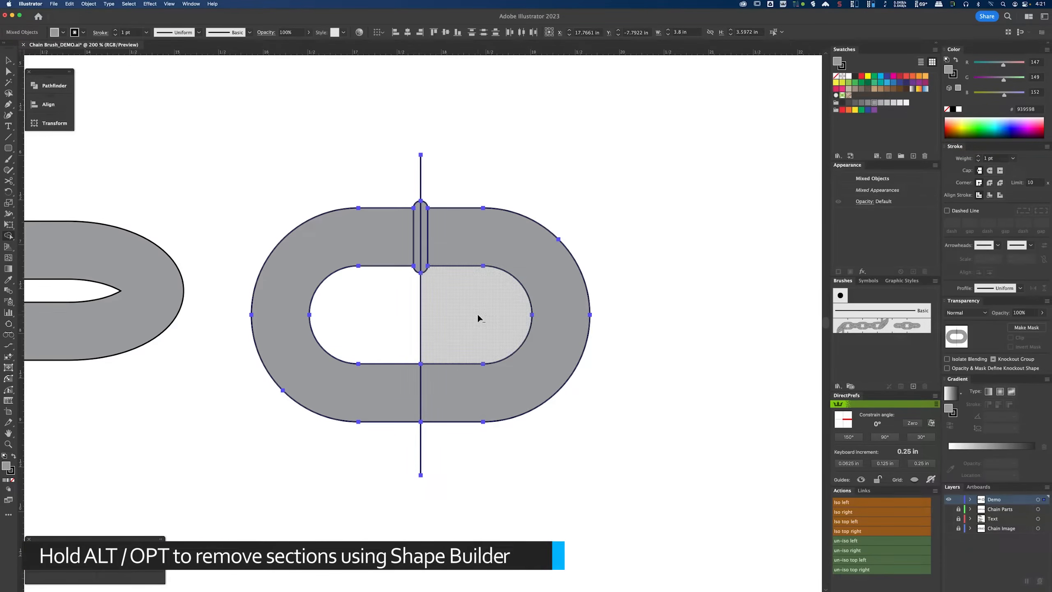
alt+click(528, 330)
key(v)
click(529, 329)
click(456, 237)
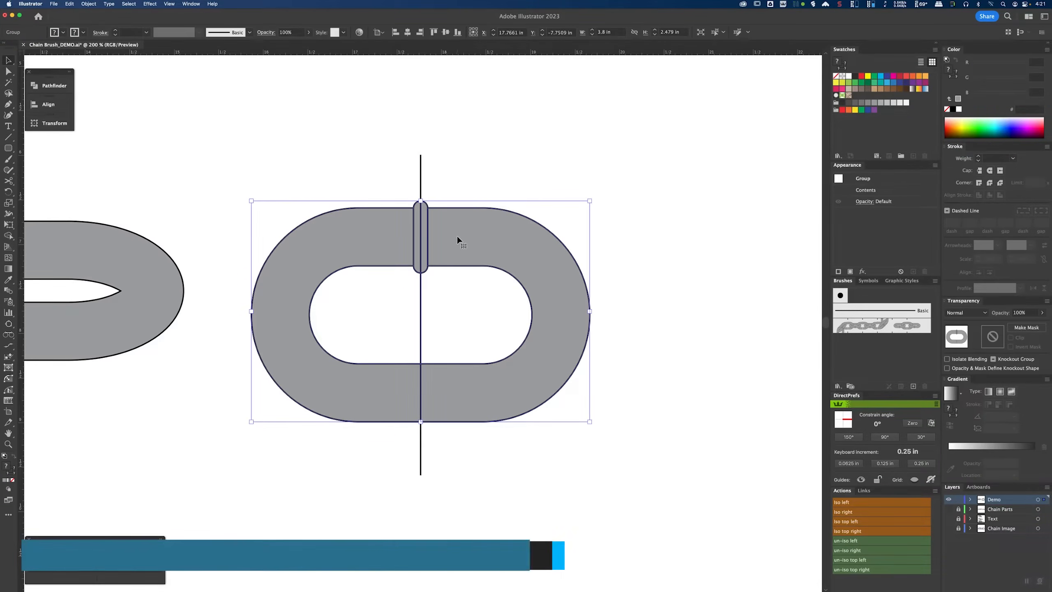
Step: Ungroup the split pieces and pull the right half of the link away to the right
click(89, 4)
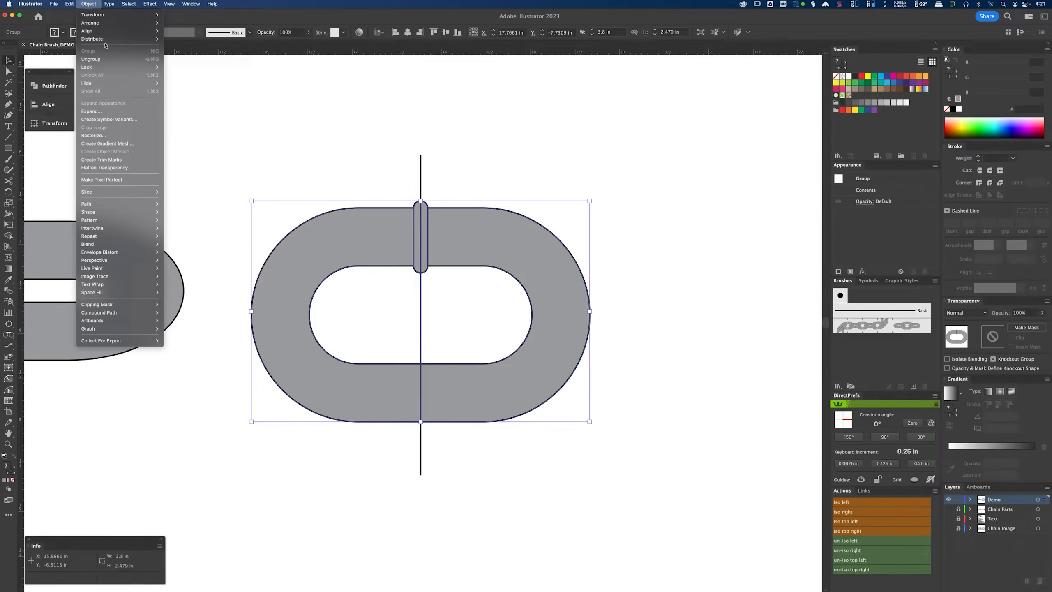
click(91, 59)
click(490, 253)
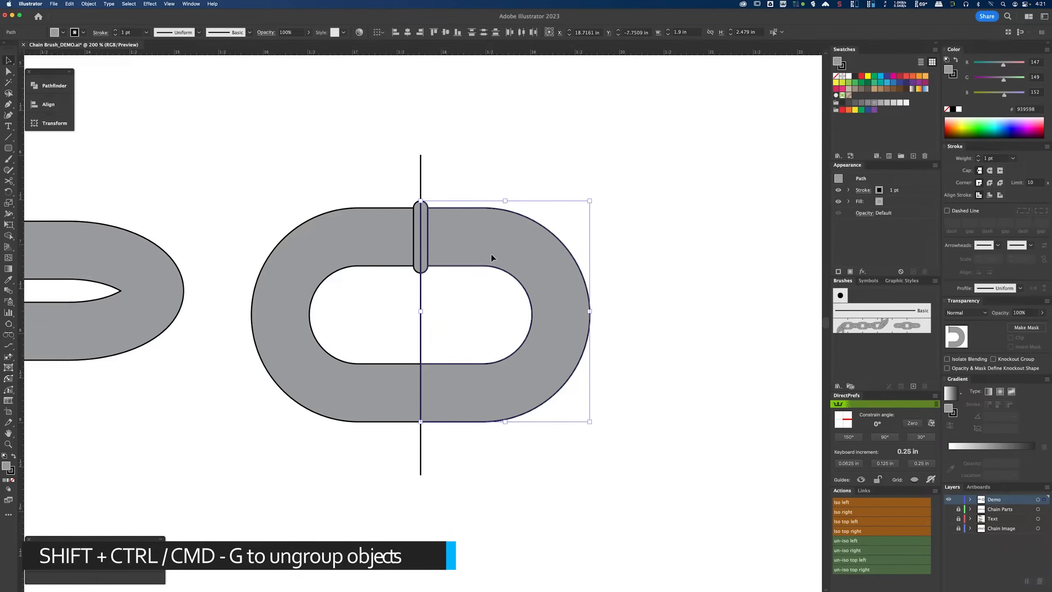
drag(469, 245, 568, 246)
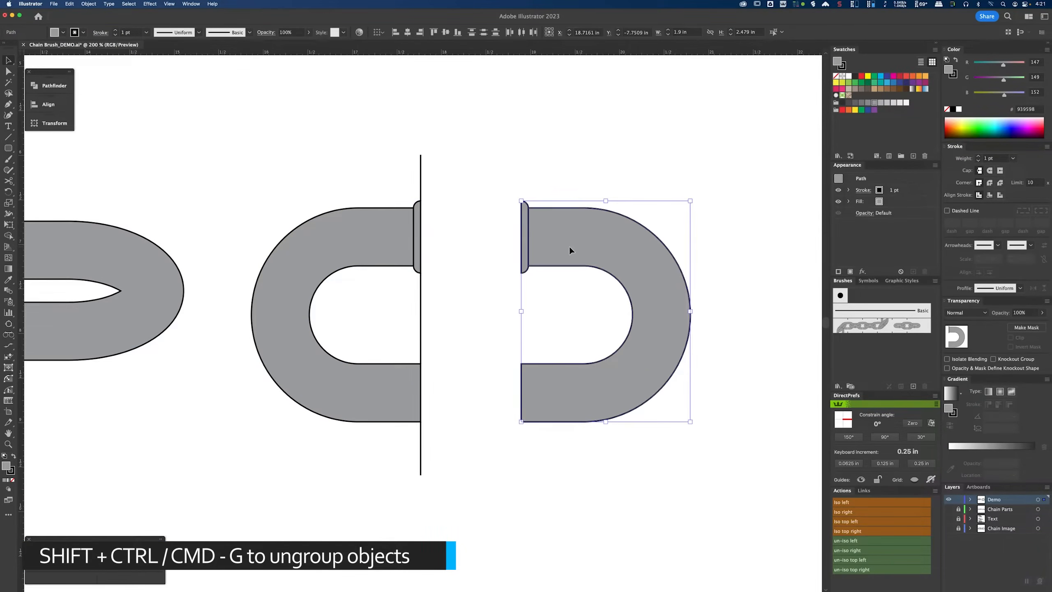
Step: Select the vertical line and the leftover inner piece and delete them
click(420, 170)
shift+click(420, 306)
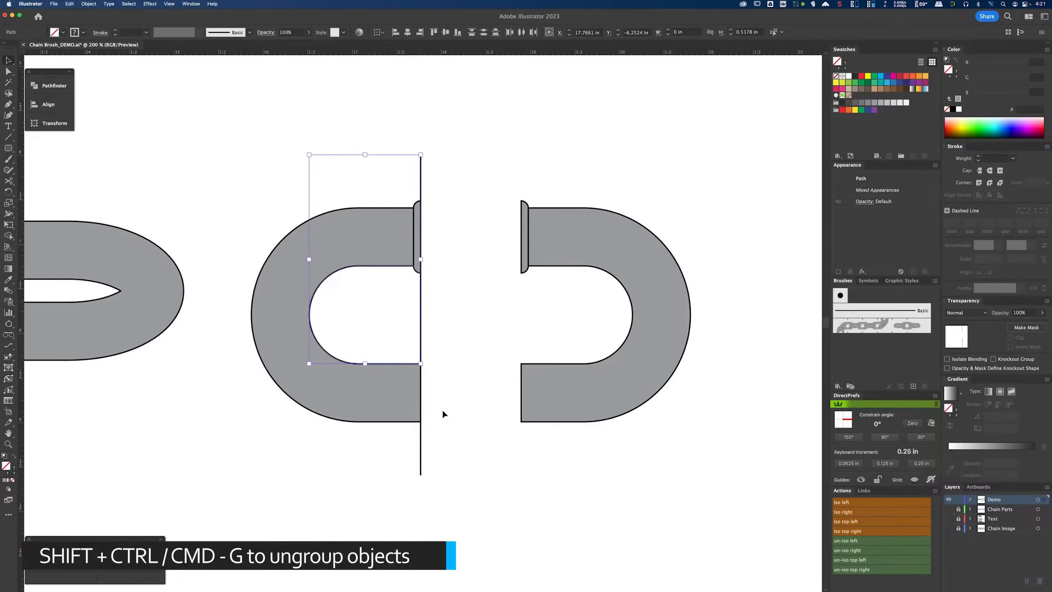
shift+click(420, 450)
key(Delete)
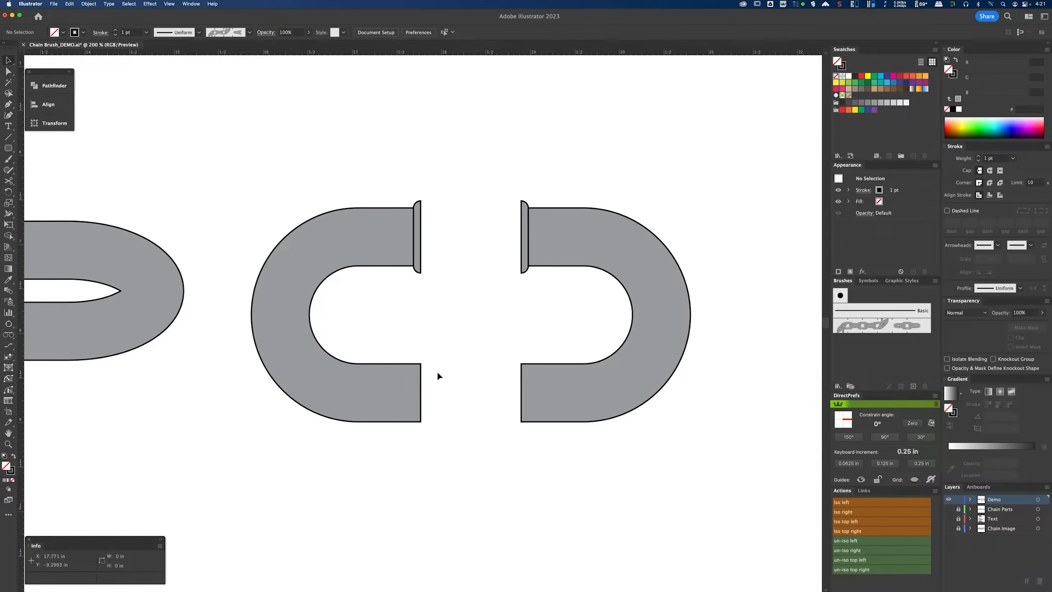
Step: Move the bar half and the left half apart, and undo both moves
drag(416, 239, 432, 238)
drag(411, 390, 380, 407)
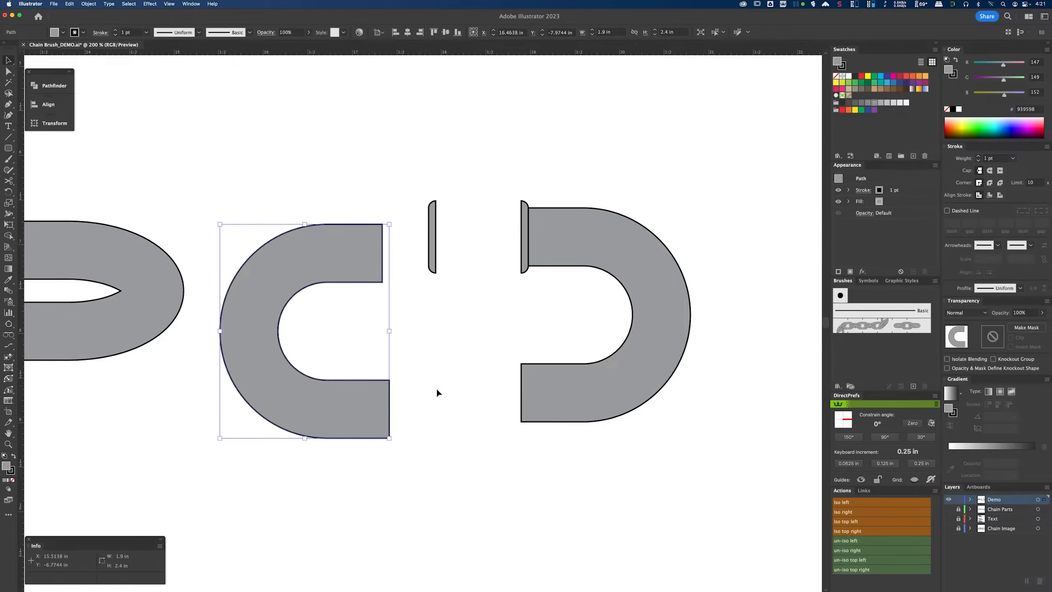
key(super+z)
key(super+z)
Step: Group each half of the link together with its piece of the bar
drag(307, 170, 430, 431)
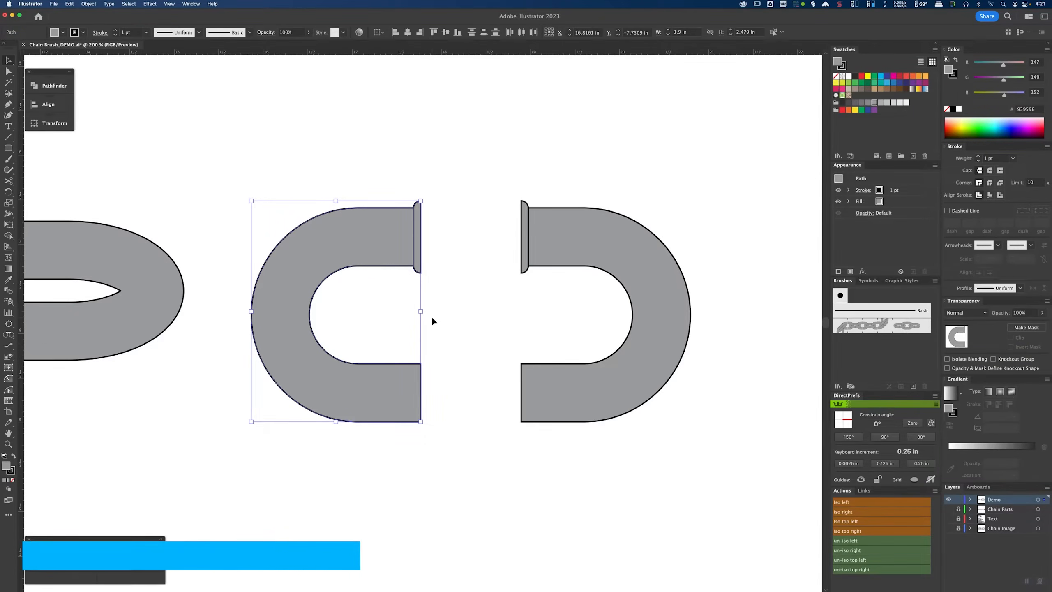
key(a)
key(super+g)
key(v)
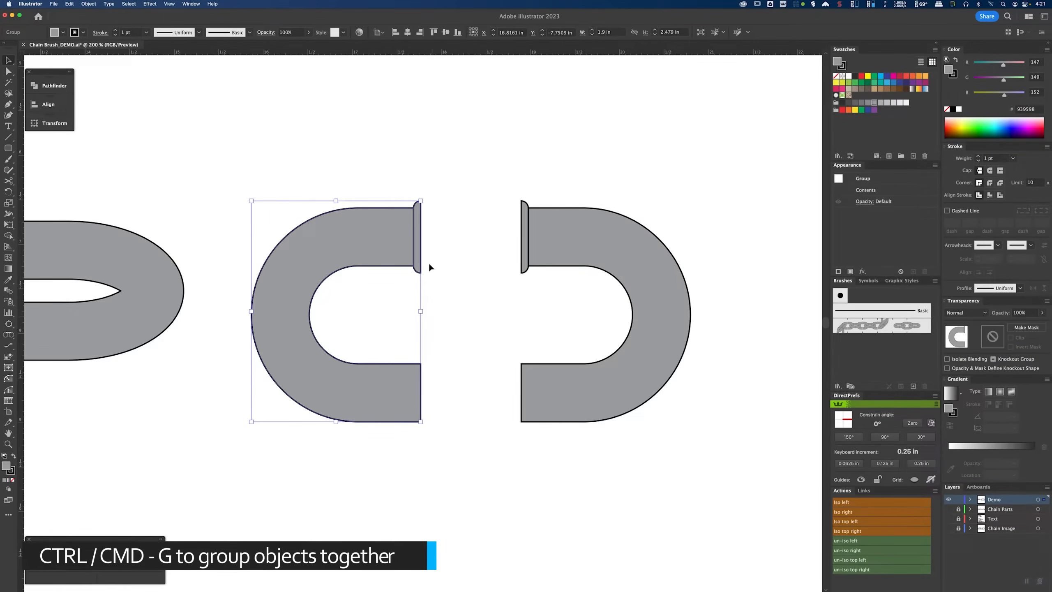
drag(494, 174, 705, 469)
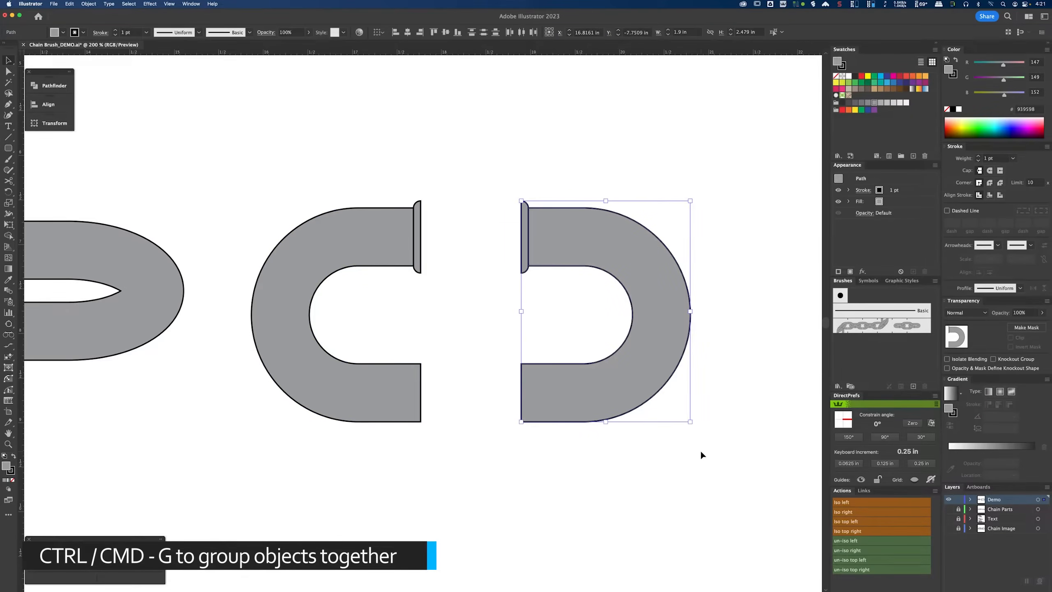
key(super+g)
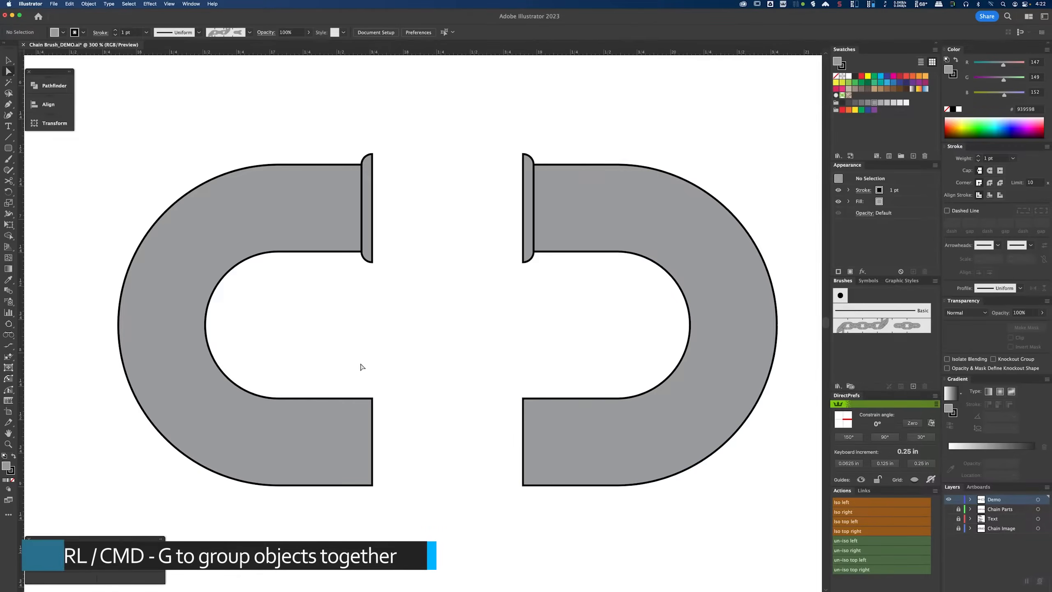
Step: Delete the straight closing segments at the open ends of both link halves
click(372, 430)
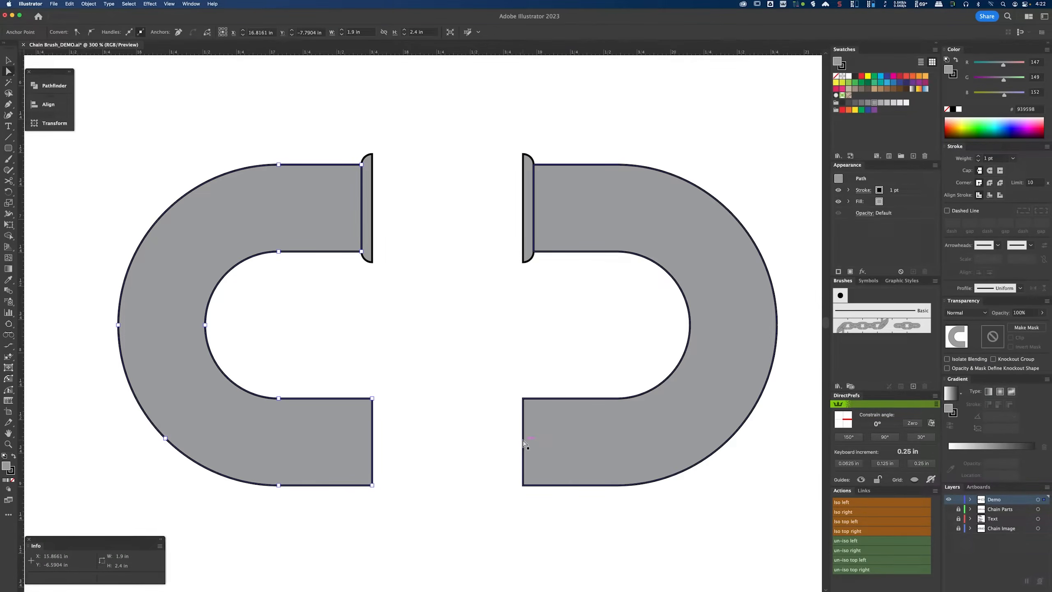
click(381, 437)
click(372, 438)
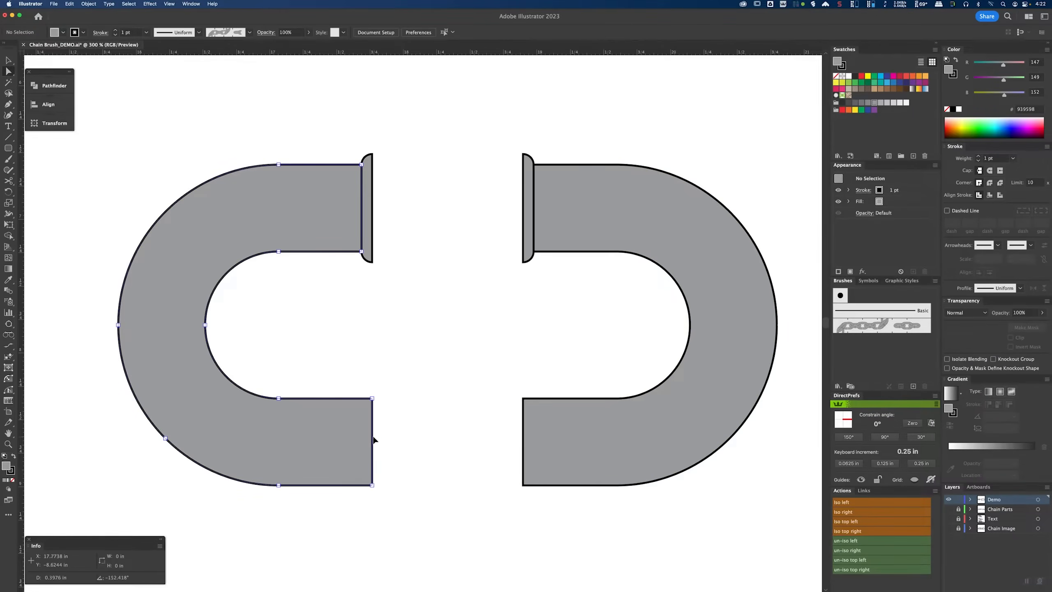
shift+click(523, 440)
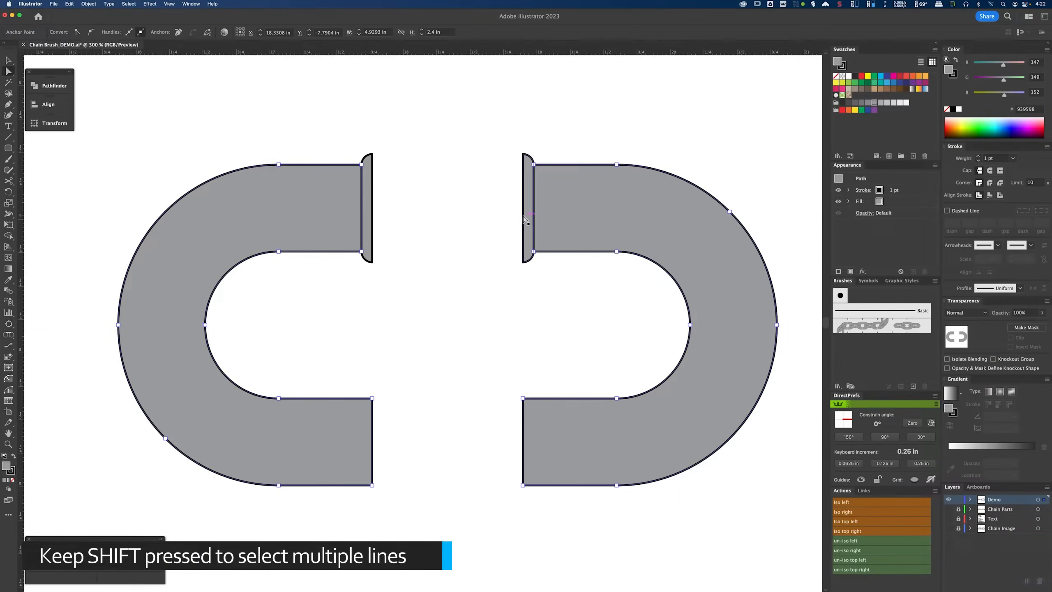
shift+click(374, 218)
key(super+a)
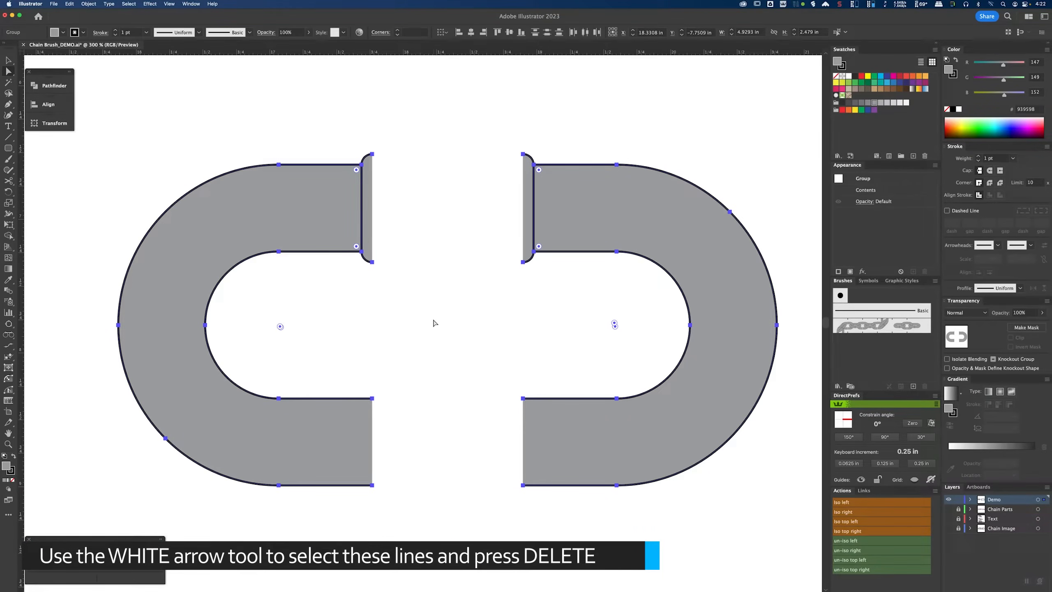
click(433, 326)
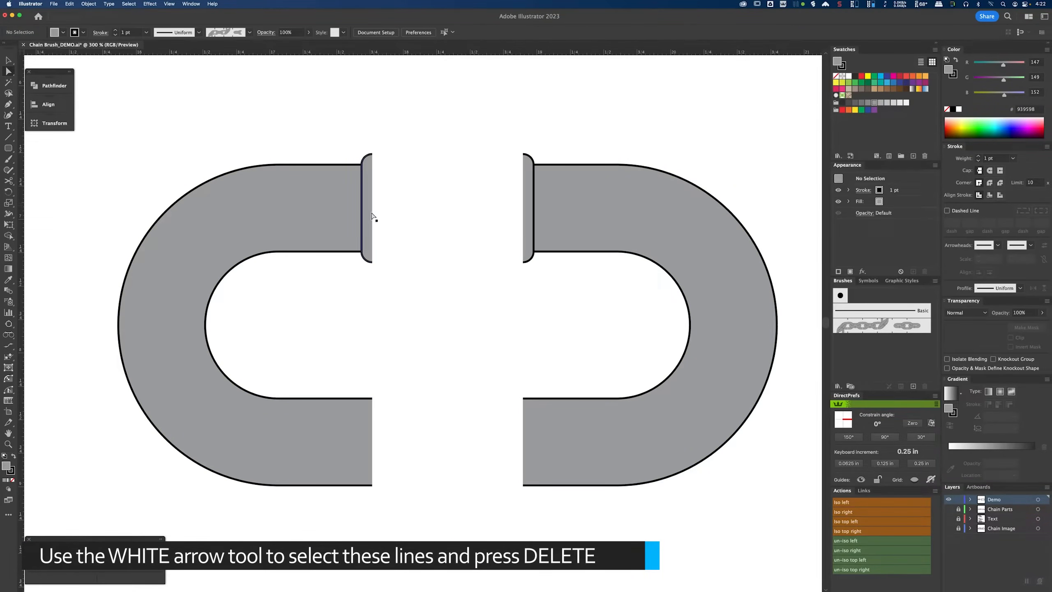
Step: Move the left half back against the right half to reassemble the link
key(v)
click(357, 249)
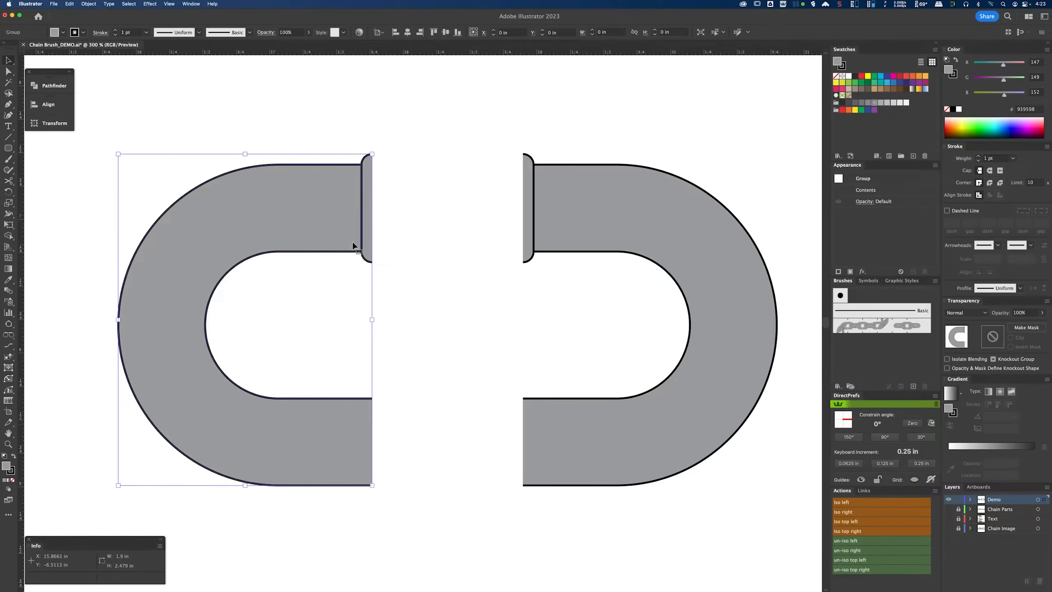
key(a)
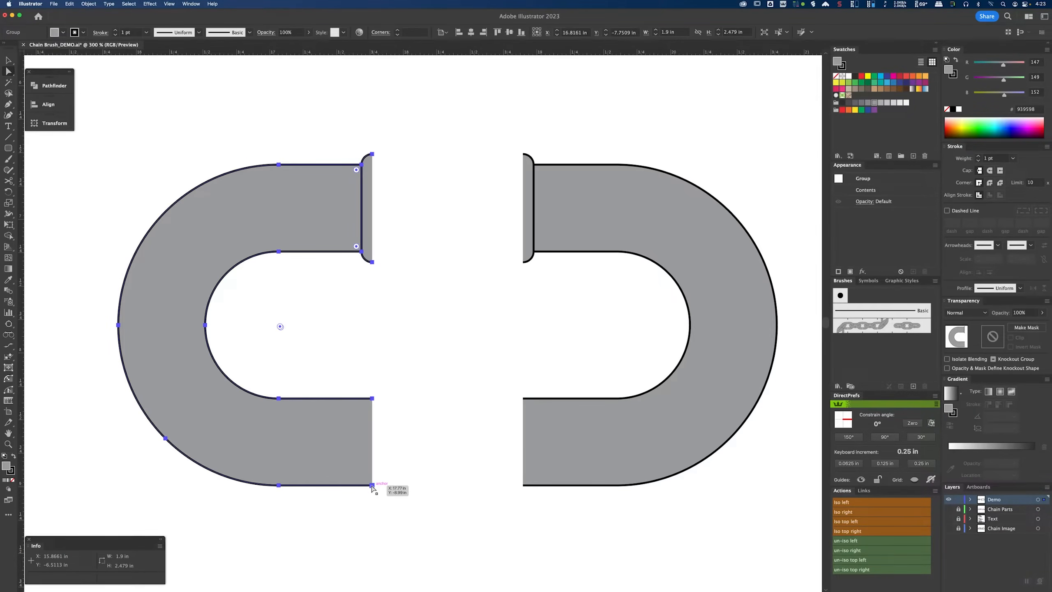
drag(372, 485, 523, 490)
click(613, 519)
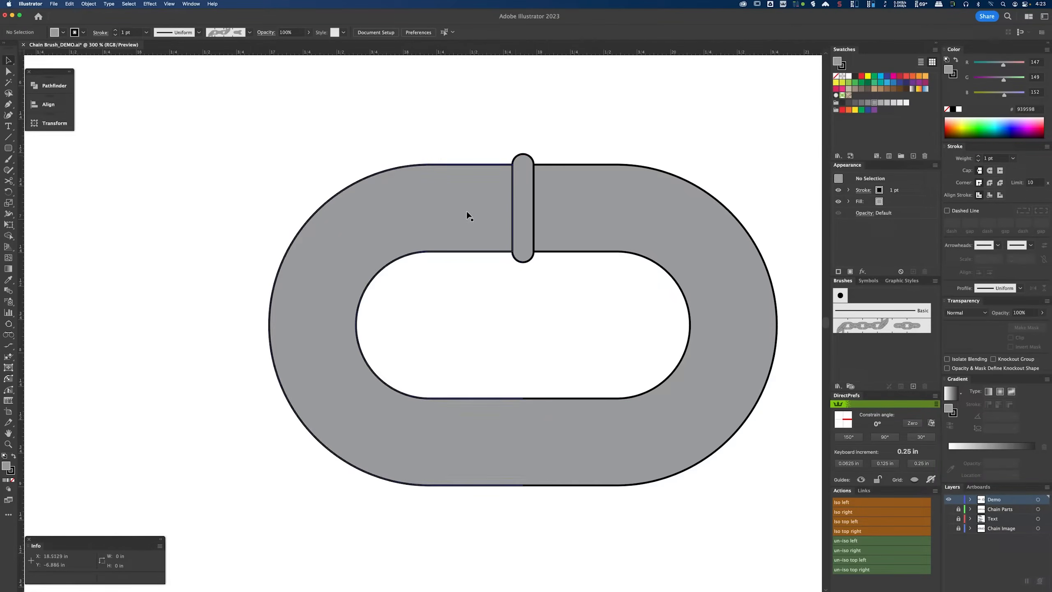
Step: Move the left half of the link away to the left, separating the two halves
drag(431, 210, 267, 209)
key(Left)
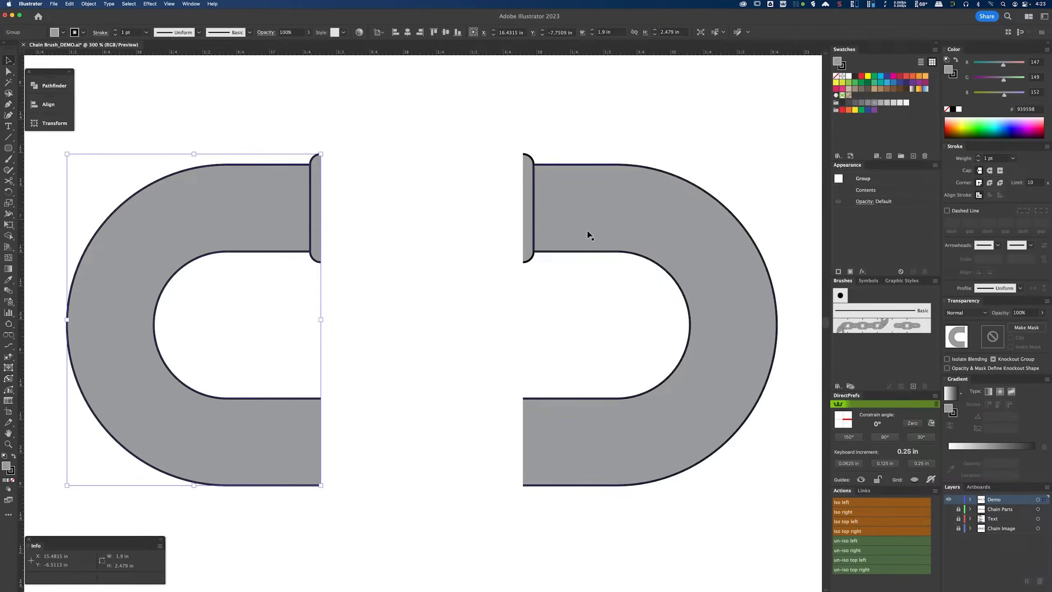
key(super+shift+a)
scroll(580, 220, down, 2)
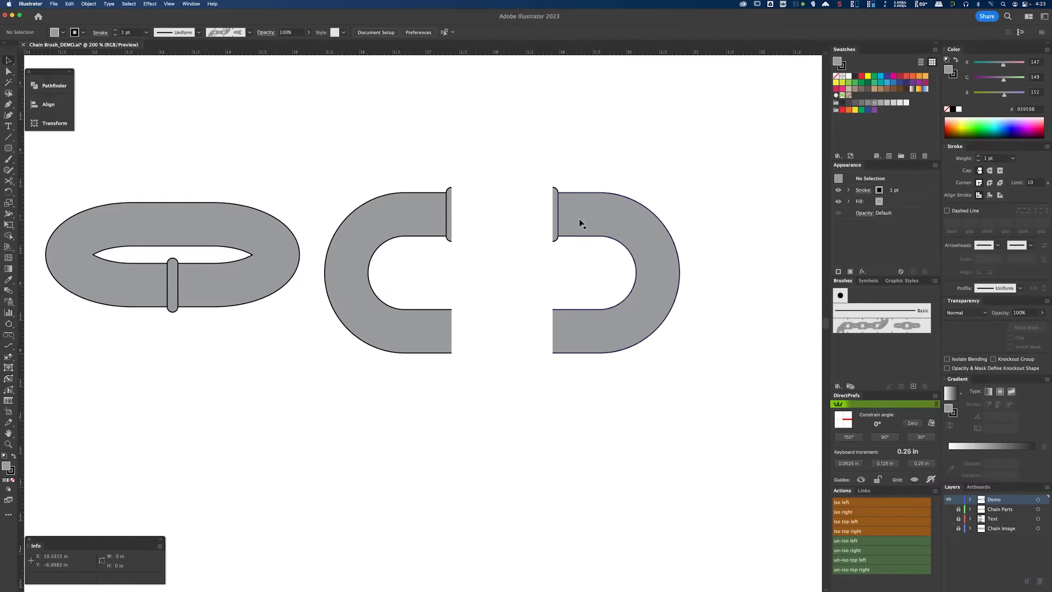
scroll(462, 224, up, 3)
scroll(462, 224, left, 4)
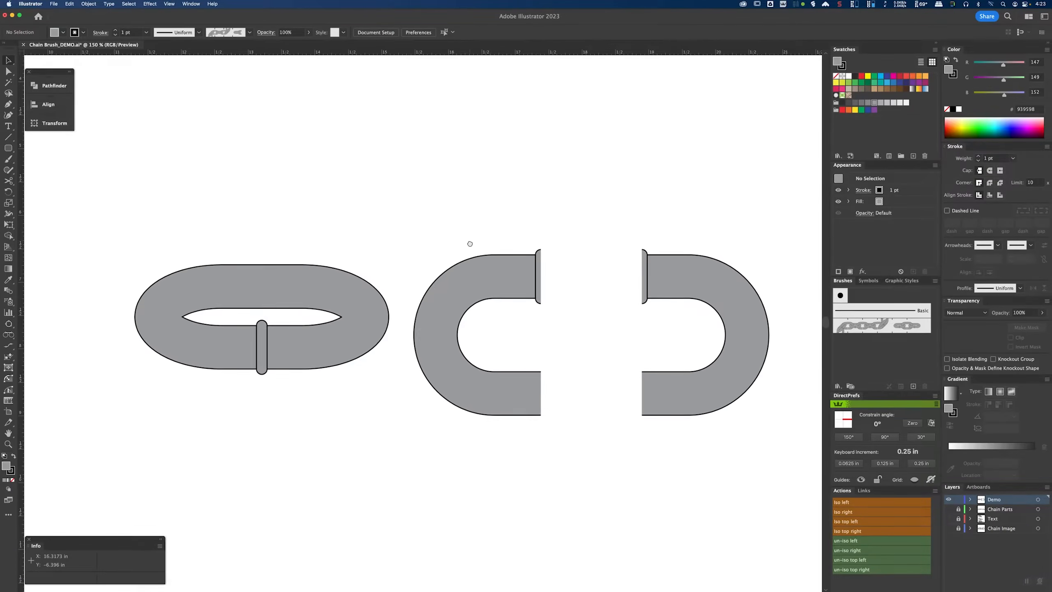
drag(491, 202, 532, 281)
scroll(470, 269, down, 2)
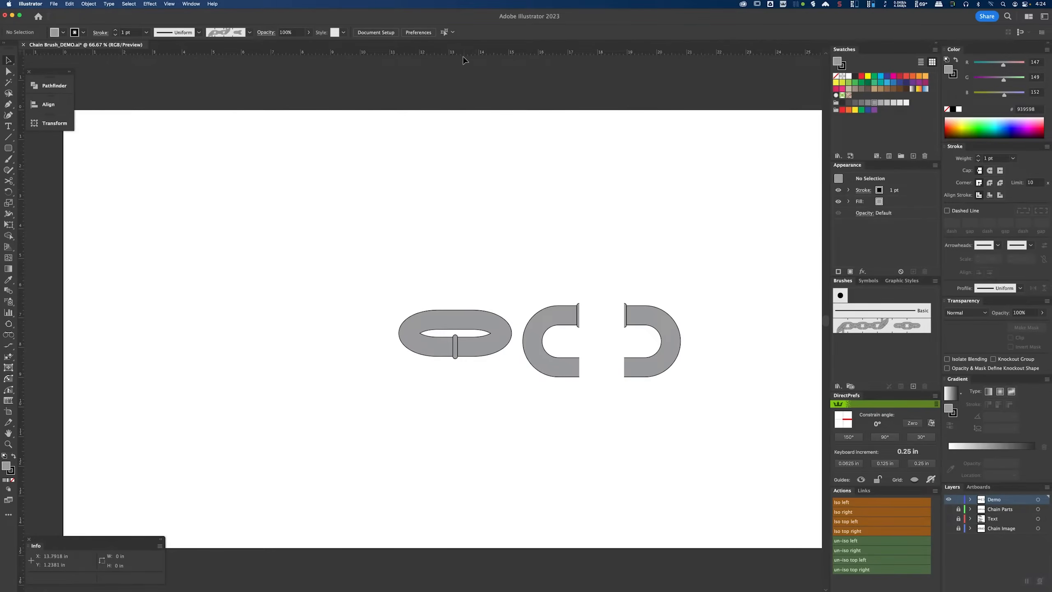
Step: Select the first link together with a horizontal guide and align their vertical centers
drag(444, 236, 379, 337)
drag(512, 333, 252, 323)
click(325, 305)
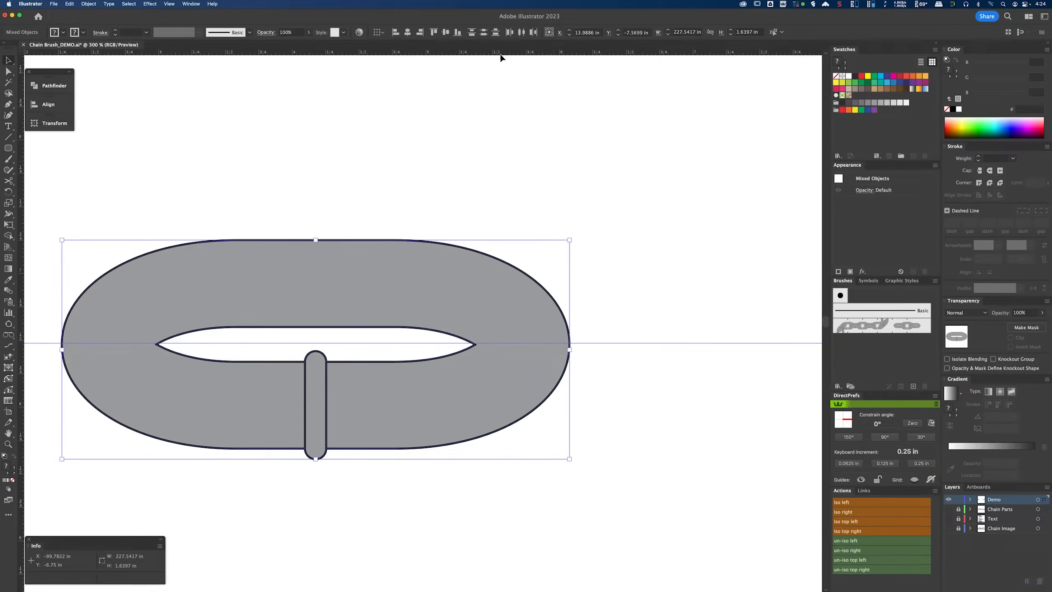
click(446, 33)
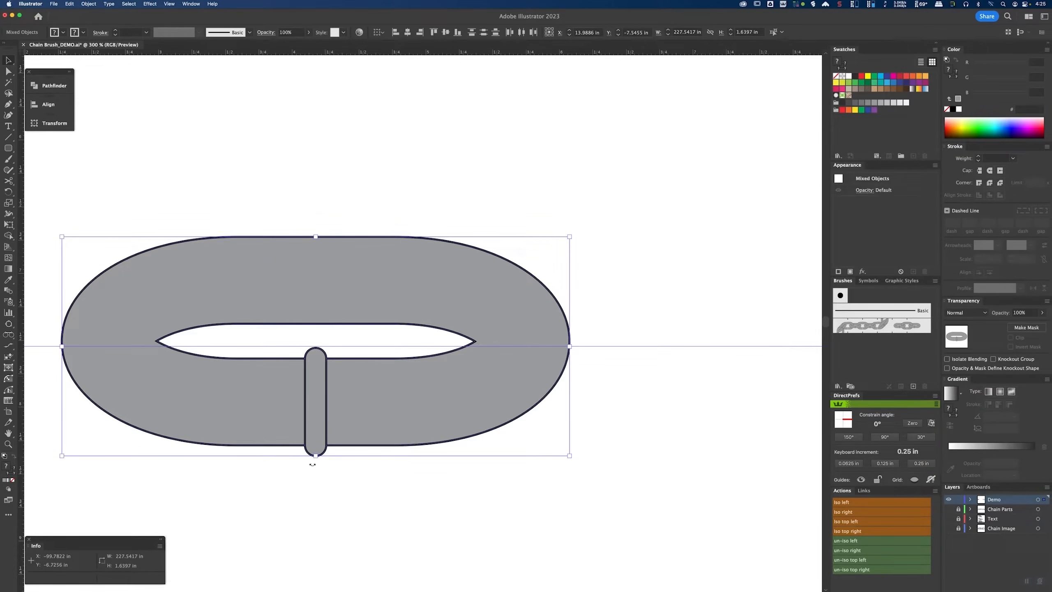
Step: Snap the pointed anchor of the first link's inner opening onto the horizontal guide
key(a)
scroll(481, 345, up, 3)
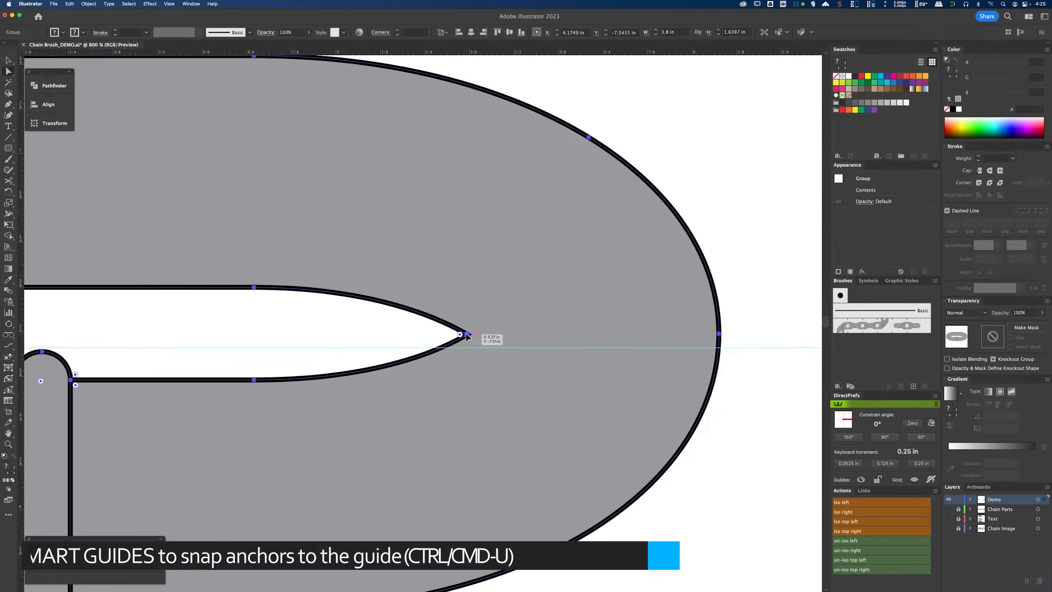
drag(468, 335, 467, 346)
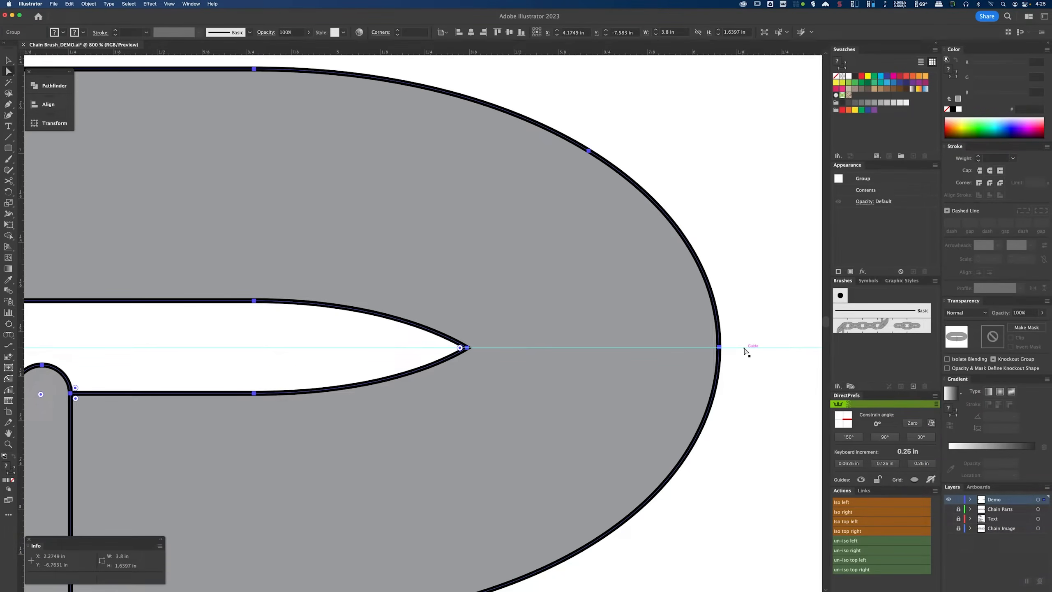
Step: Move the separated pair of link halves so their outer curve's midpoint snaps onto the horizontal guide
key(super+1)
key(v)
click(521, 368)
shift+click(695, 371)
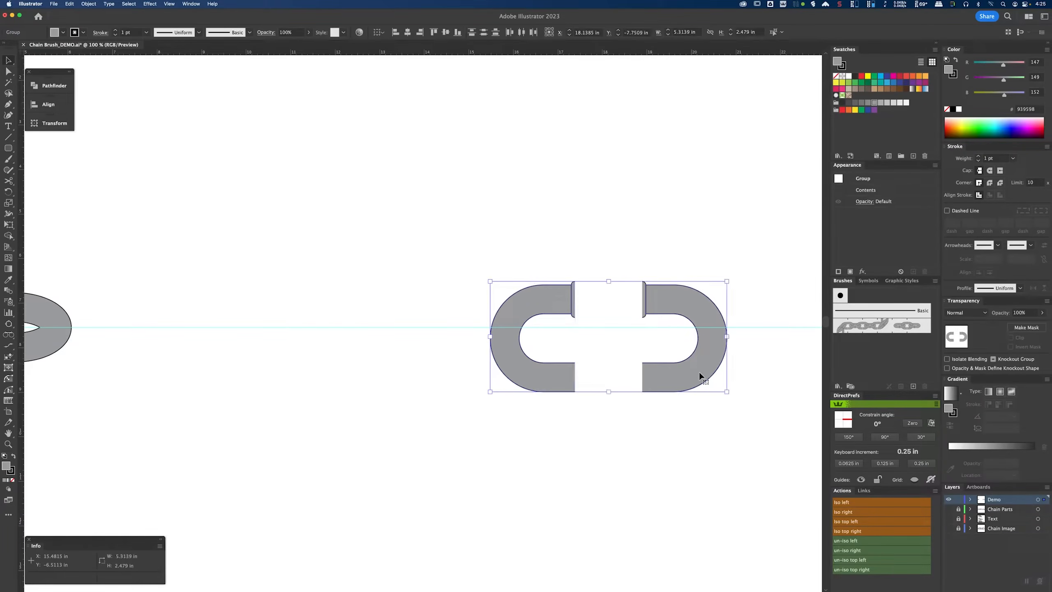
drag(699, 374, 193, 313)
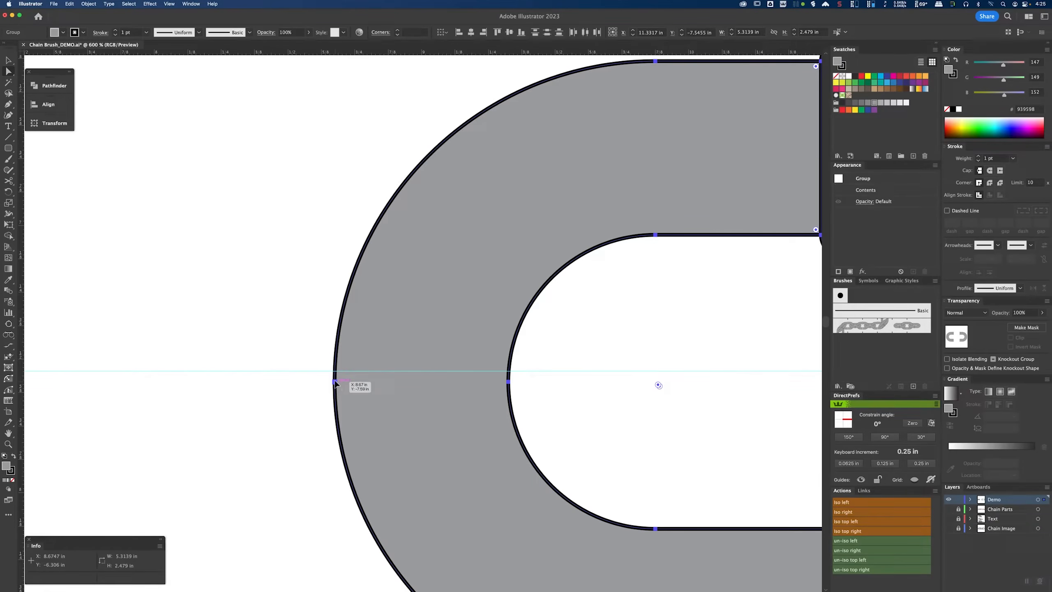
drag(335, 381, 333, 373)
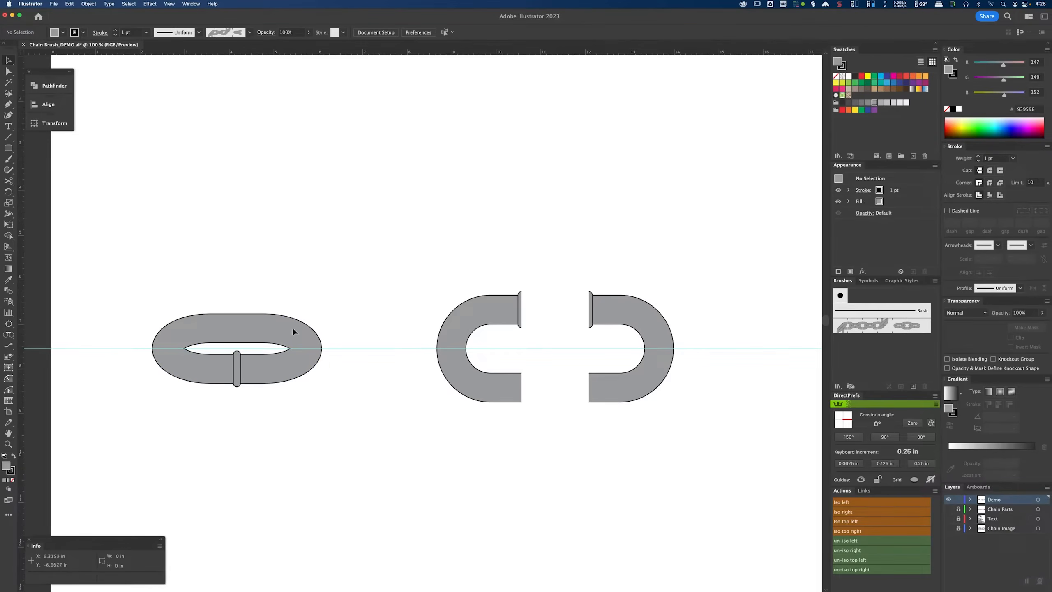
Step: Duplicate the first link together with both halves upward as a spare copy
click(292, 327)
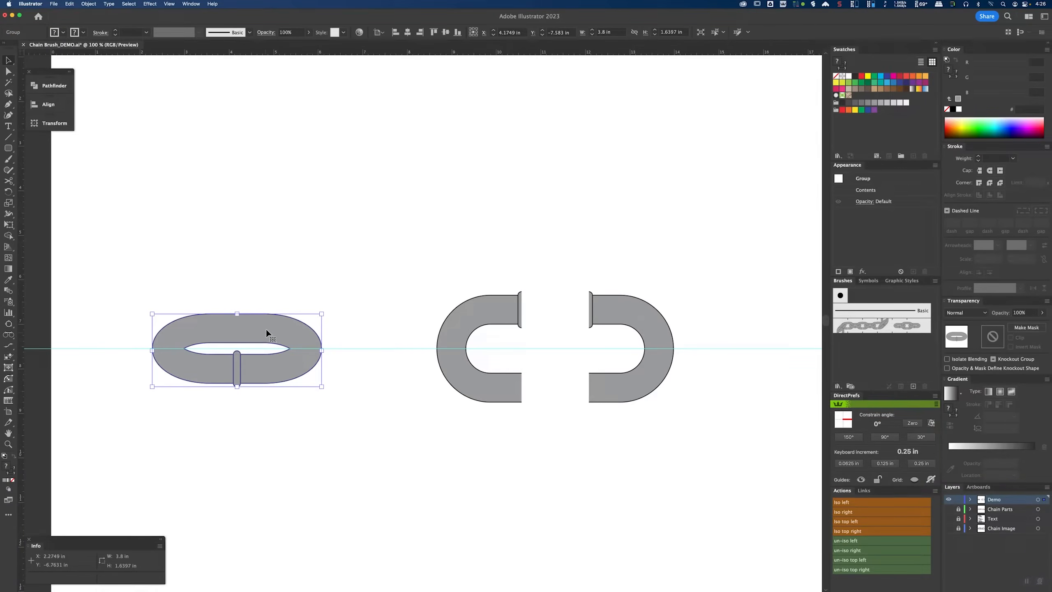
shift+click(492, 325)
shift+click(606, 316)
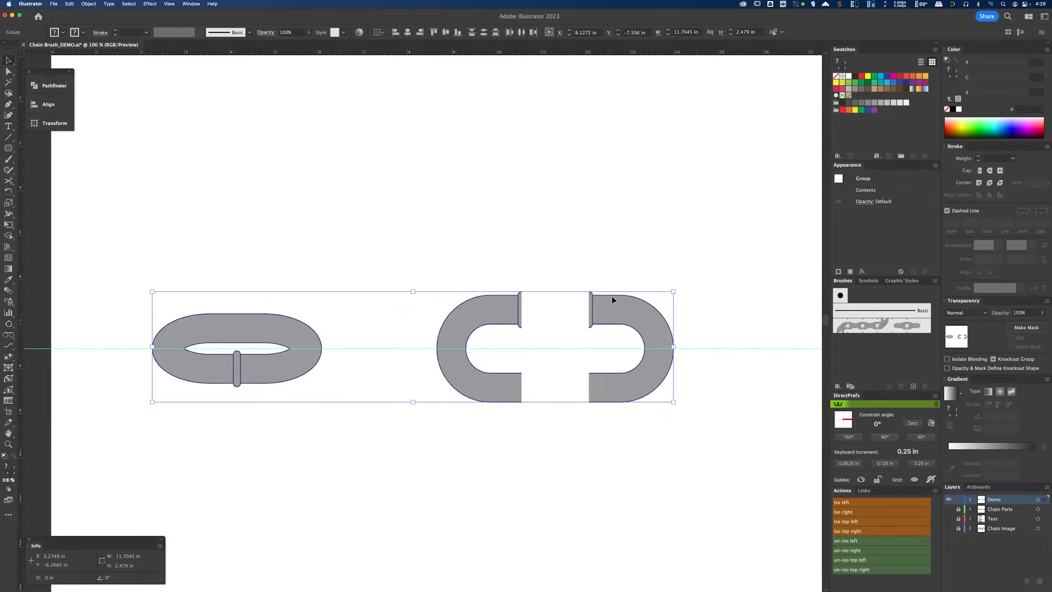
drag(612, 299, 615, 105)
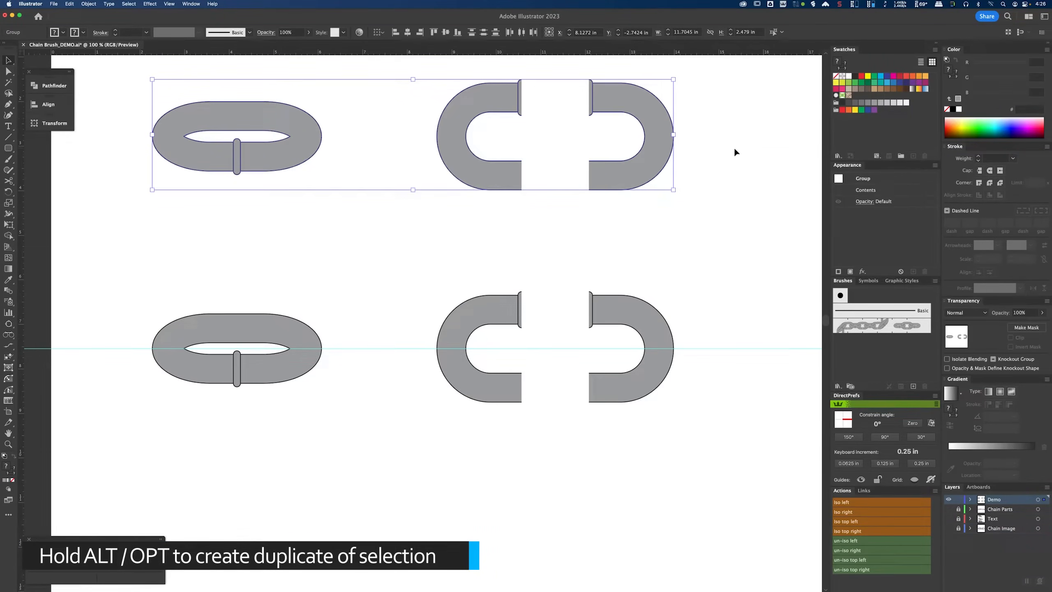
Step: Move the first link over the left half and slide the right half leftward onto the link
drag(243, 331, 406, 330)
scroll(454, 339, up, 2)
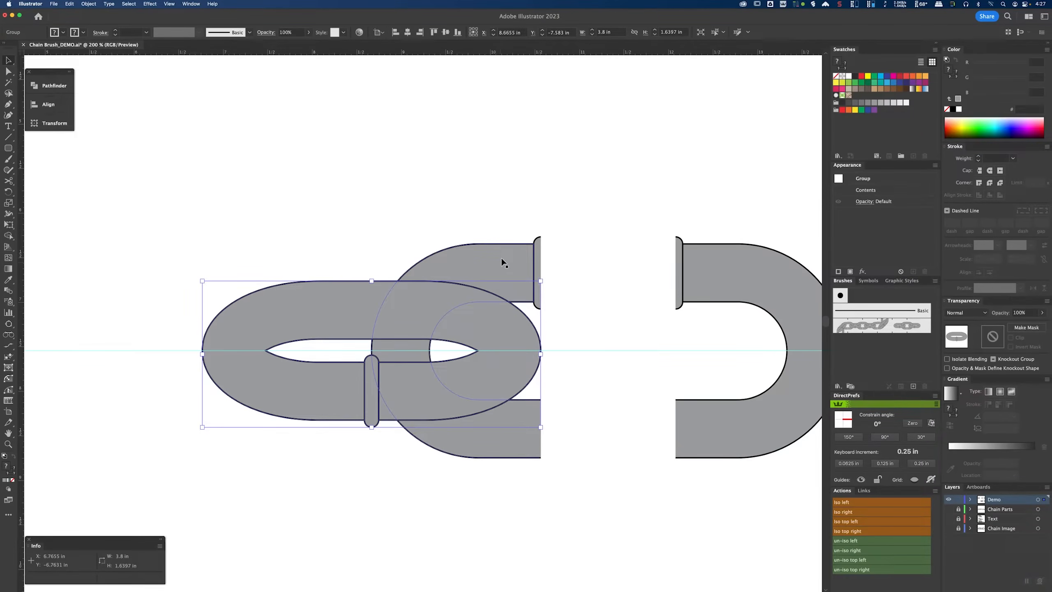
drag(729, 285, 233, 285)
Step: Snap one half's end anchor onto the center point of the link's inner opening on the guide
click(399, 185)
scroll(376, 358, up, 3)
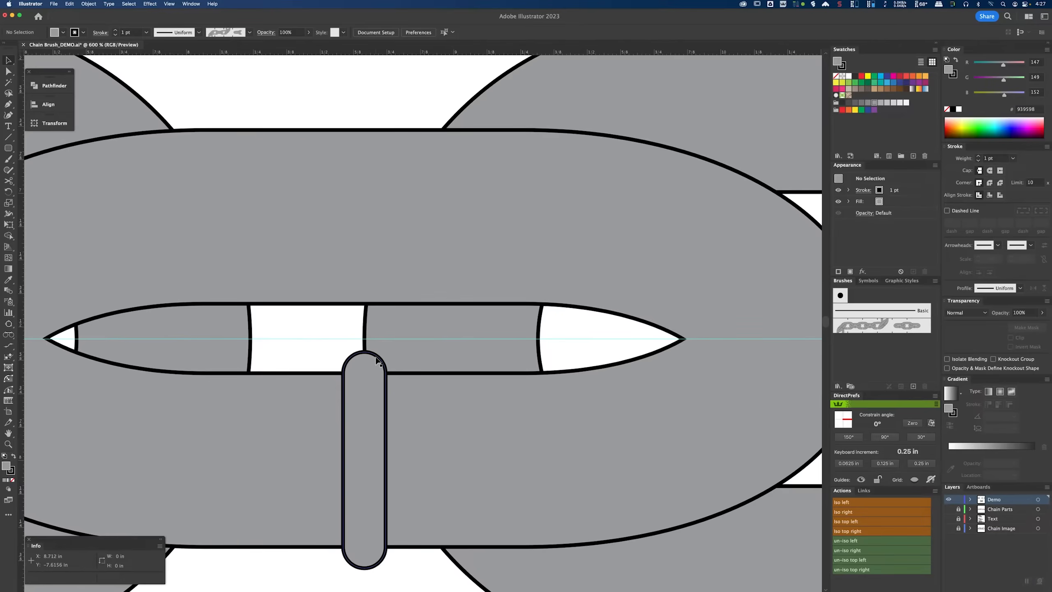
scroll(364, 359, up, 3)
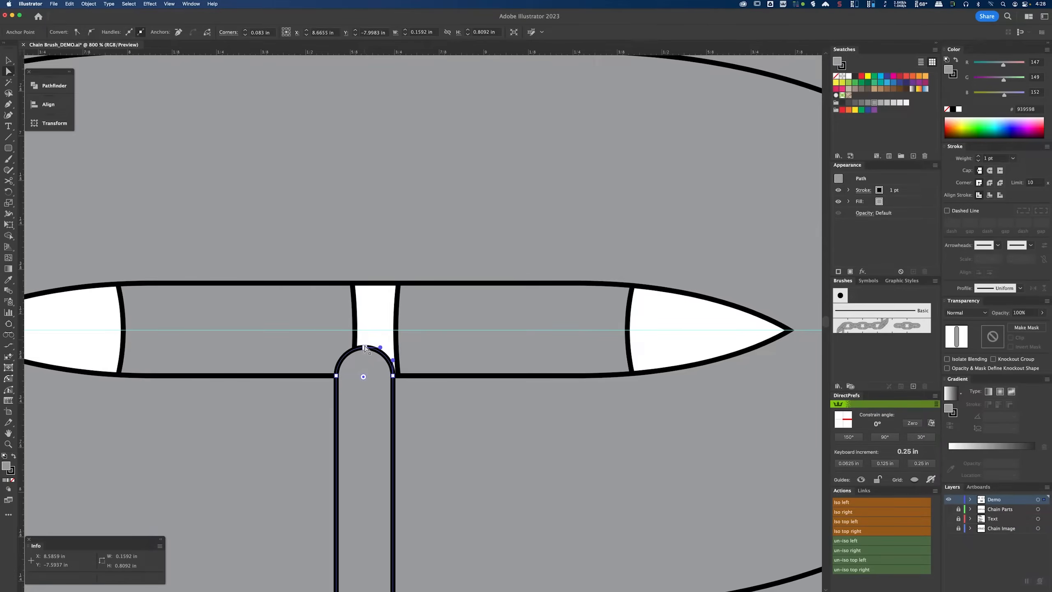
click(355, 331)
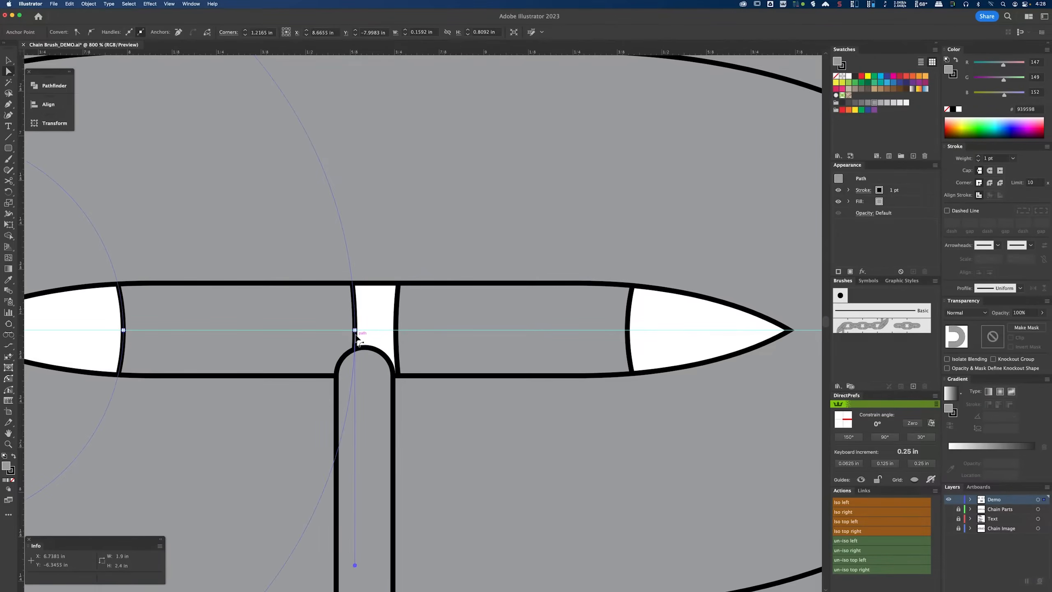
key(v)
key(a)
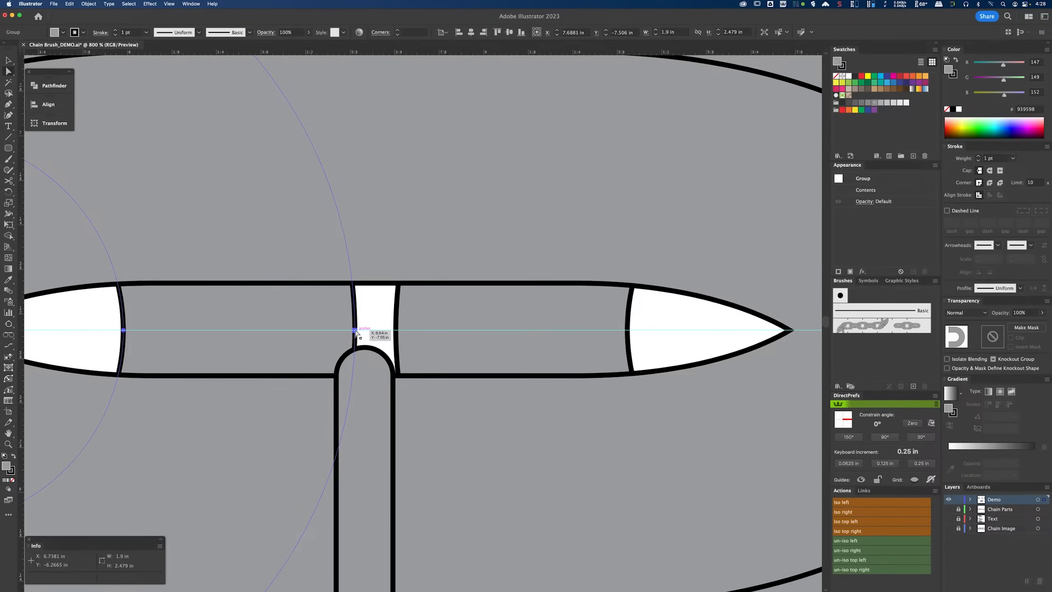
drag(355, 332, 365, 334)
Step: Snap the other half's end anchor onto the same center point so both halves meet inside the link
key(v)
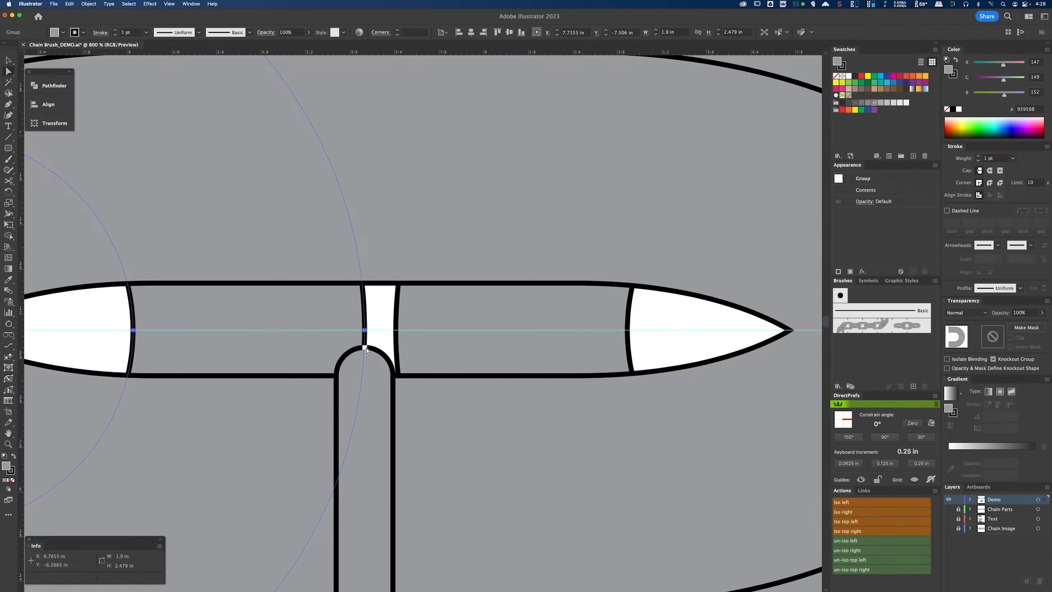
key(a)
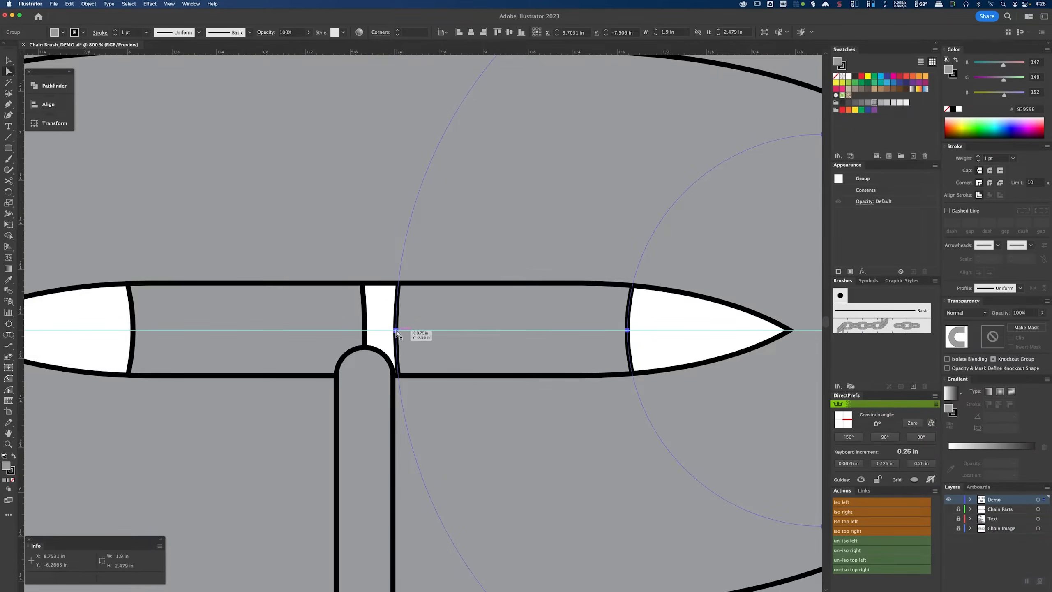
drag(396, 331, 366, 332)
scroll(375, 342, down, 3)
key(v)
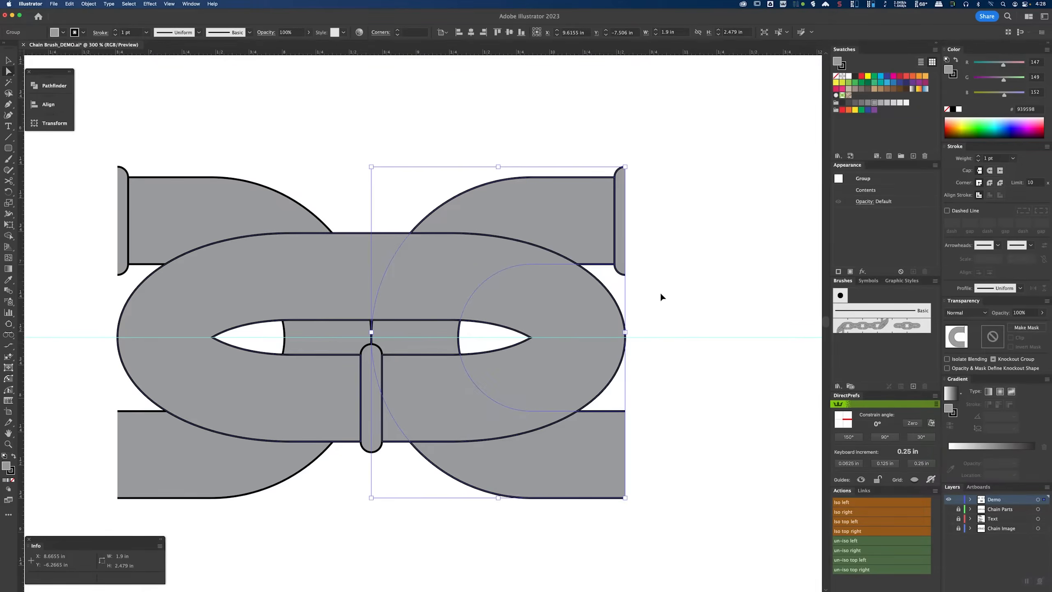
click(661, 291)
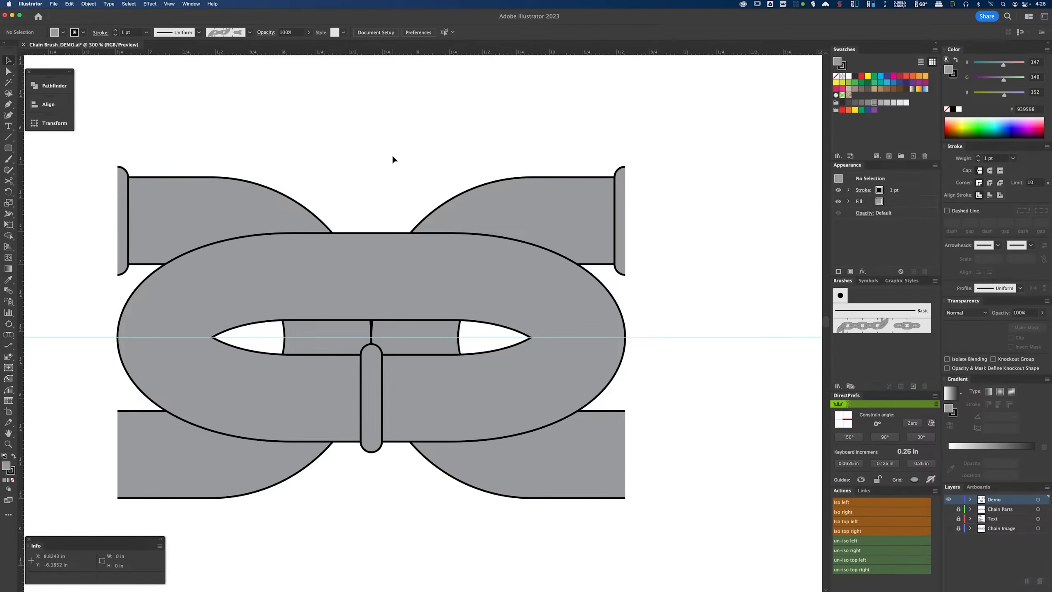
Step: Spread the halves apart by nudging the right half two 0.25 in increments right and the left half two left
key(super+k)
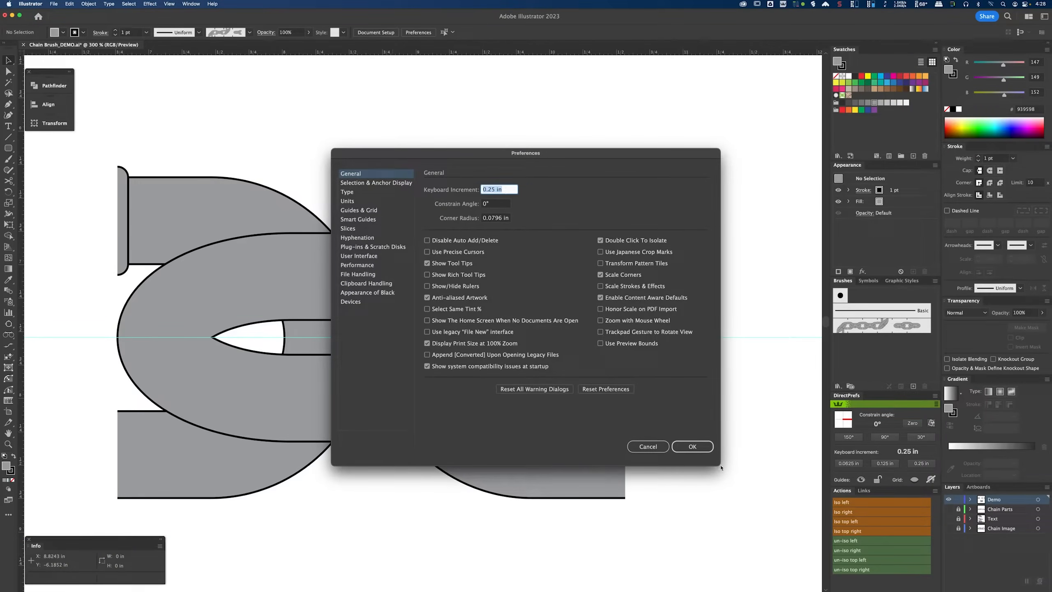
click(692, 446)
click(489, 212)
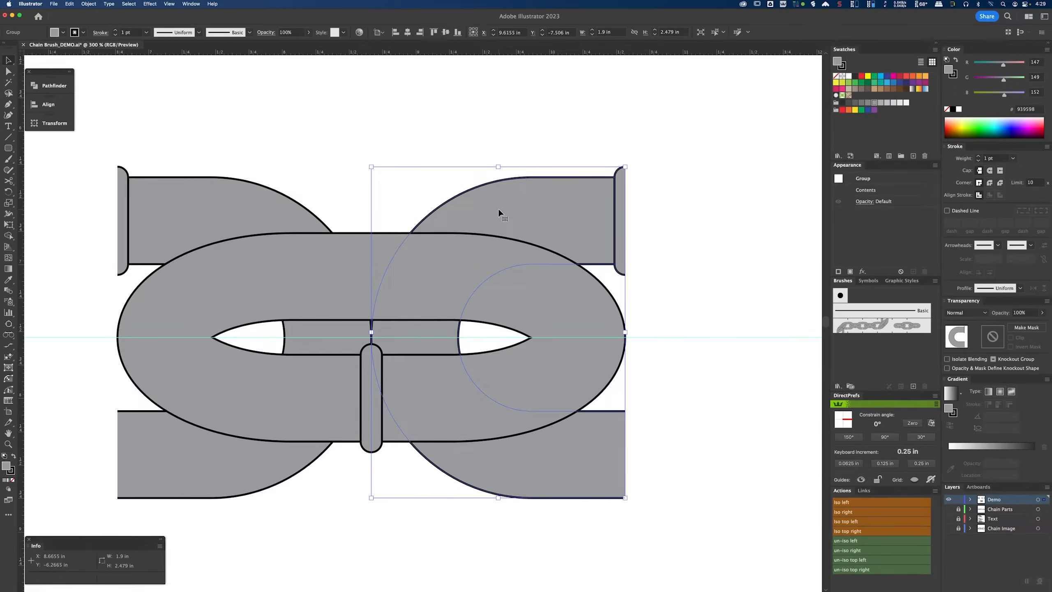
key(Right)
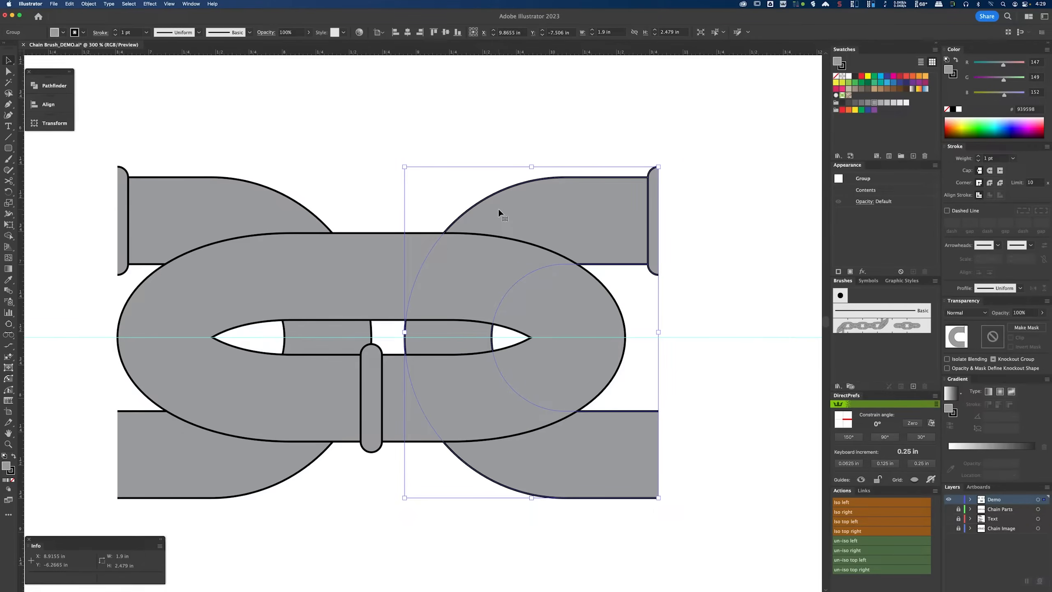
key(Right)
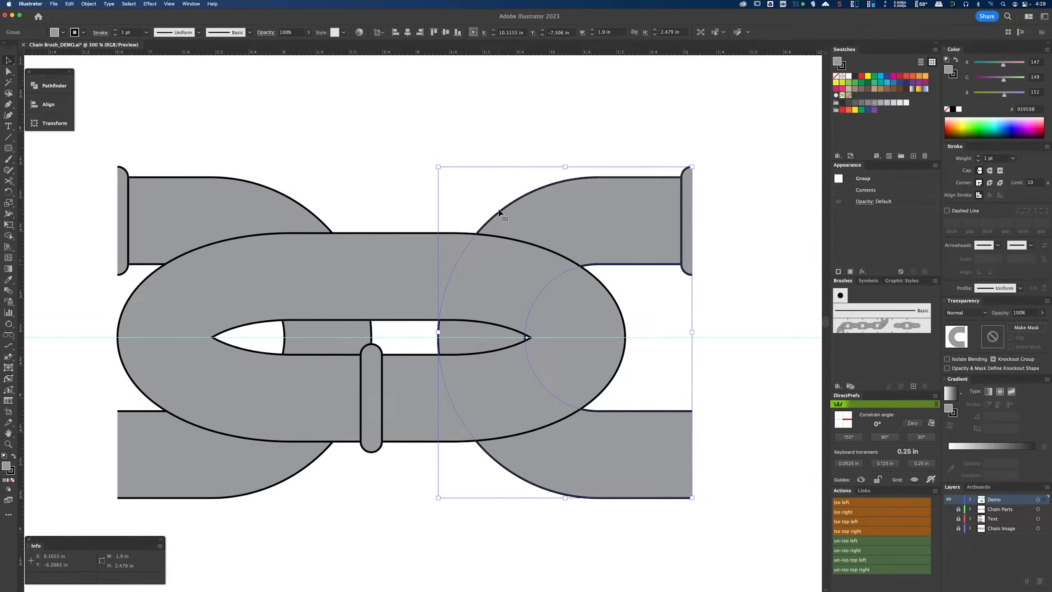
click(266, 212)
key(Left)
key(Left)
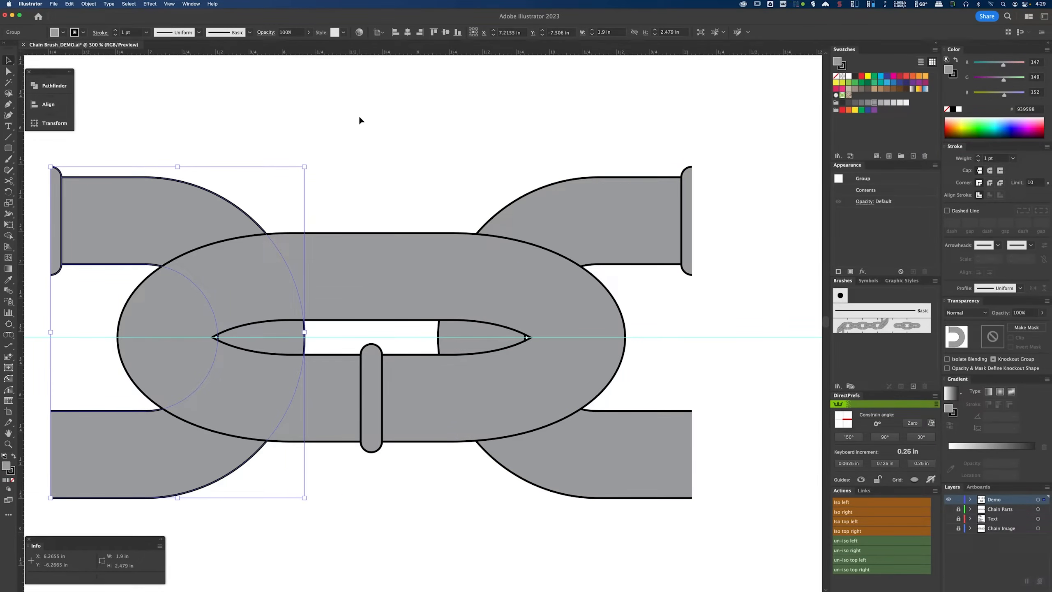
click(358, 115)
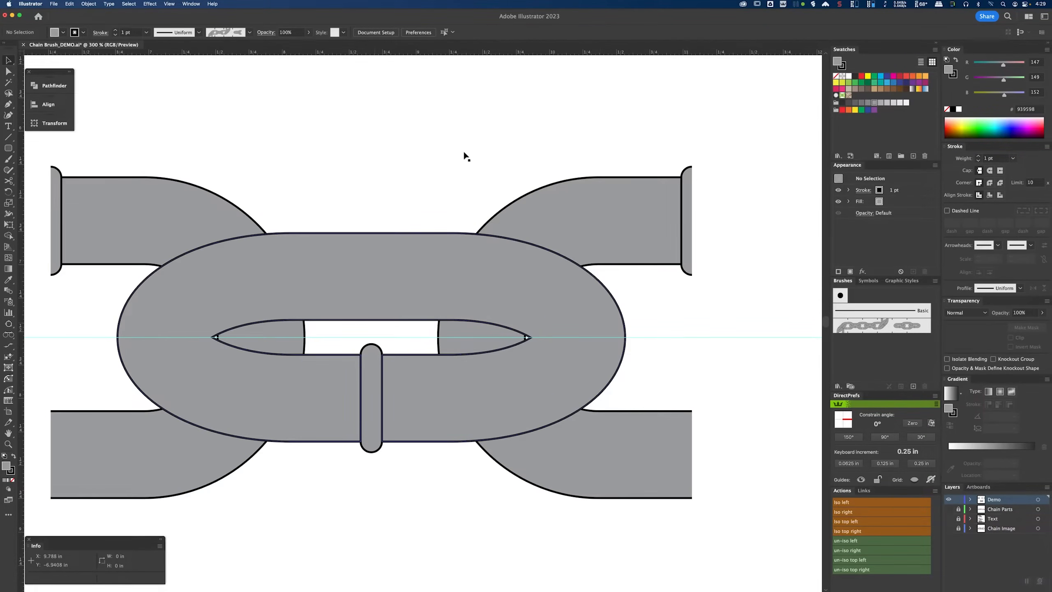
Step: Draw a 4.8 in square from the chain's upper-left end and set its fill to none
scroll(578, 216, down, 3)
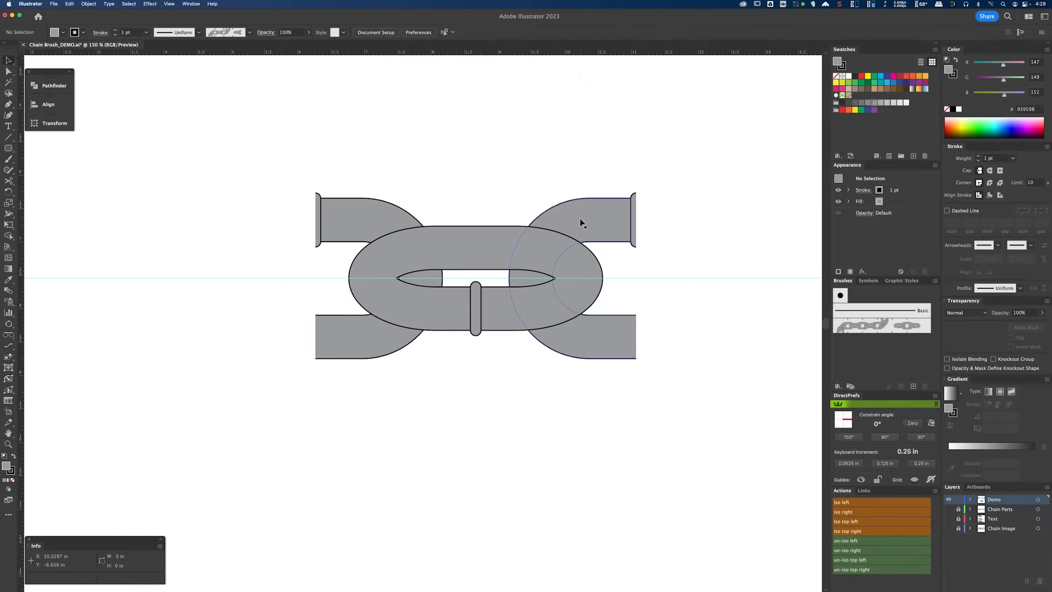
drag(507, 183, 430, 249)
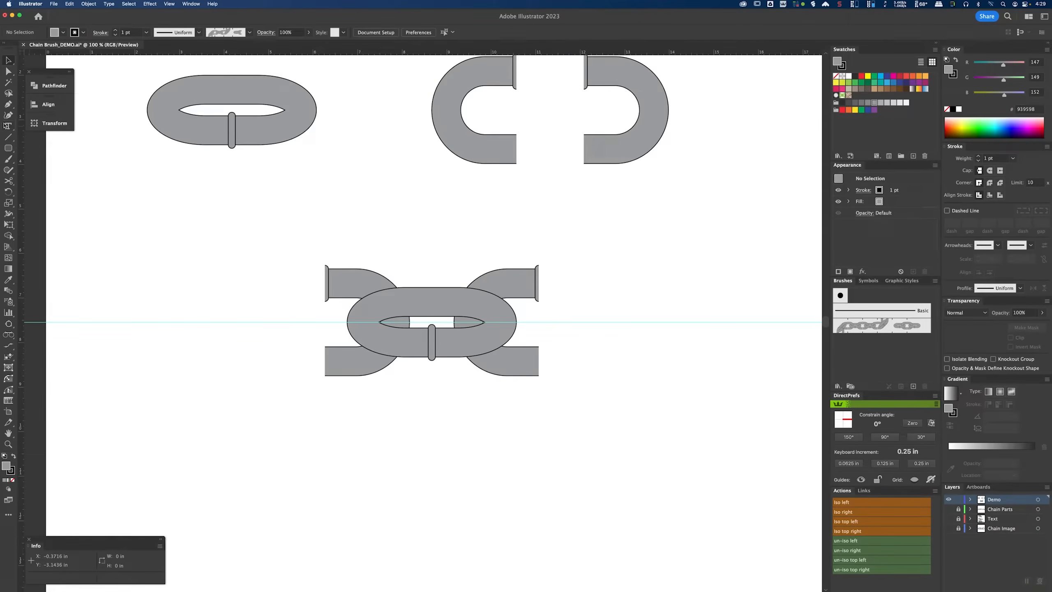
click(11, 151)
click(56, 148)
key(super+equal)
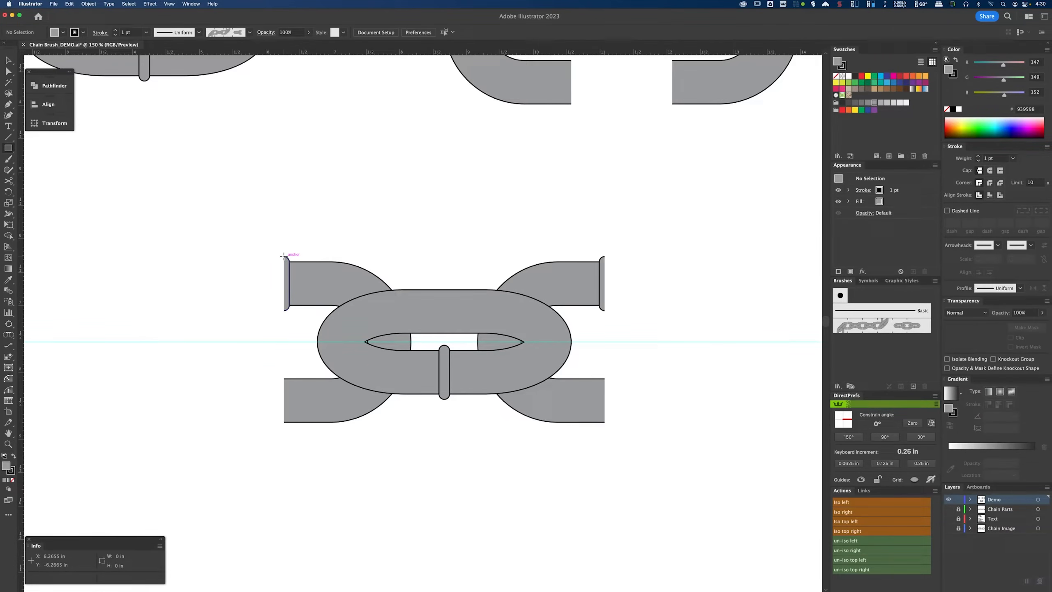
mouse_move(283, 255)
mouse_down()
mouse_move(601, 418)
mouse_move(546, 446)
mouse_move(490, 399)
mouse_move(604, 492)
mouse_up()
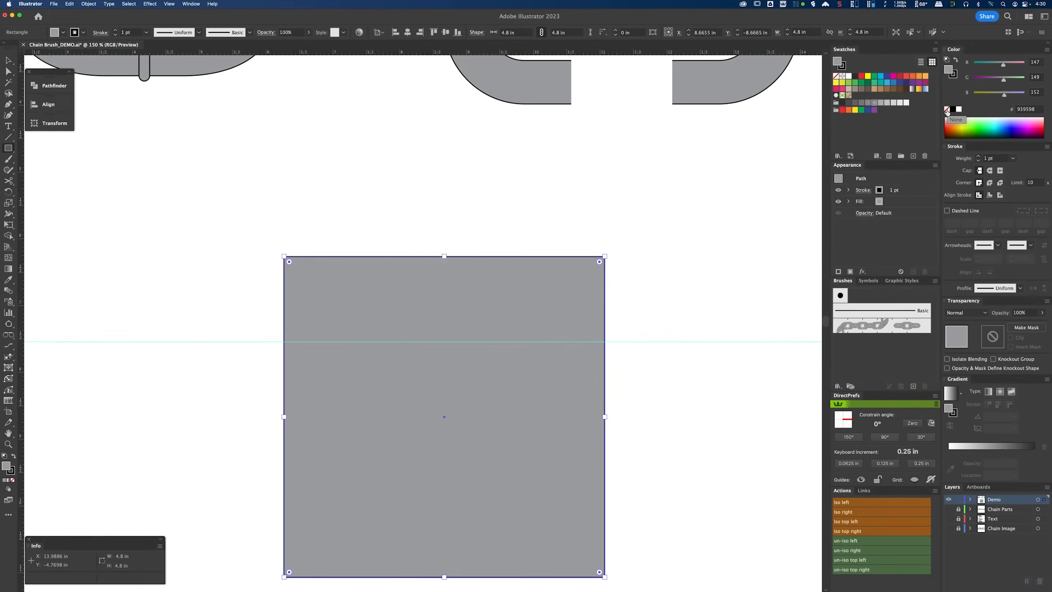
click(859, 200)
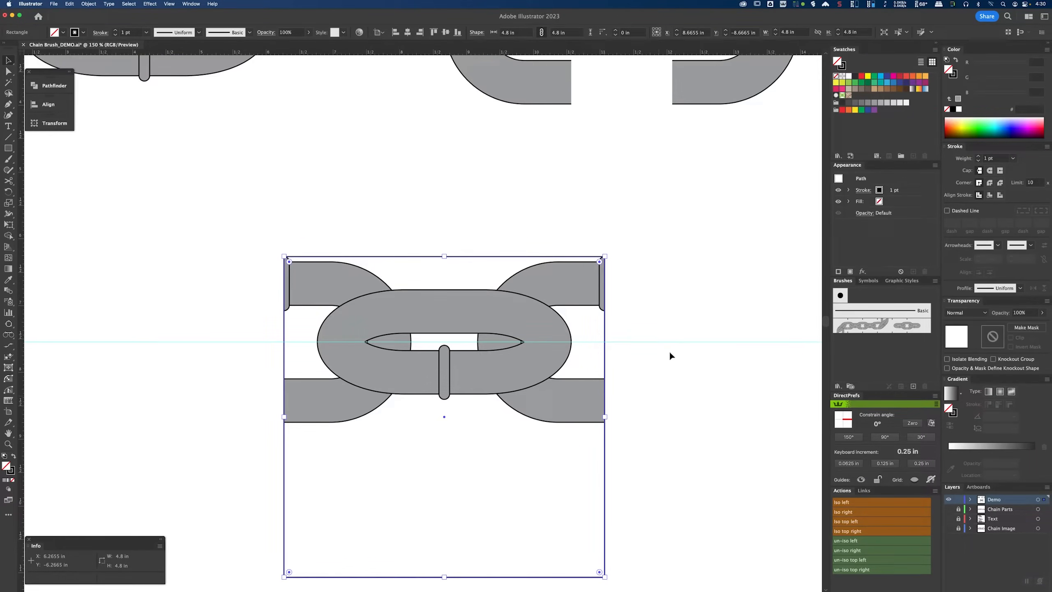
Step: Align the square's vertical center to the horizontal guide
shift+click(658, 342)
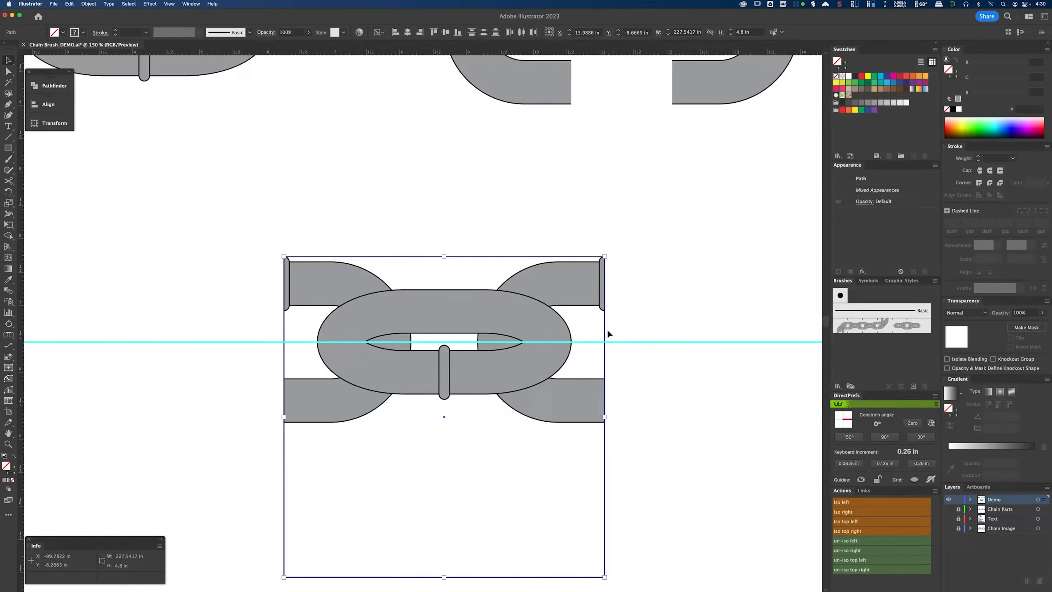
click(445, 33)
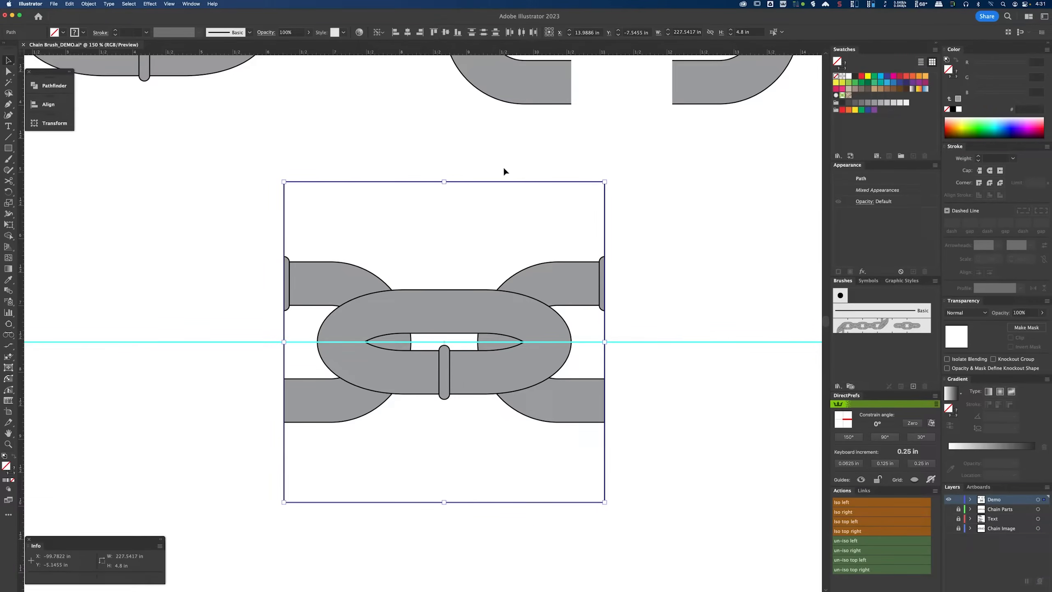
click(640, 253)
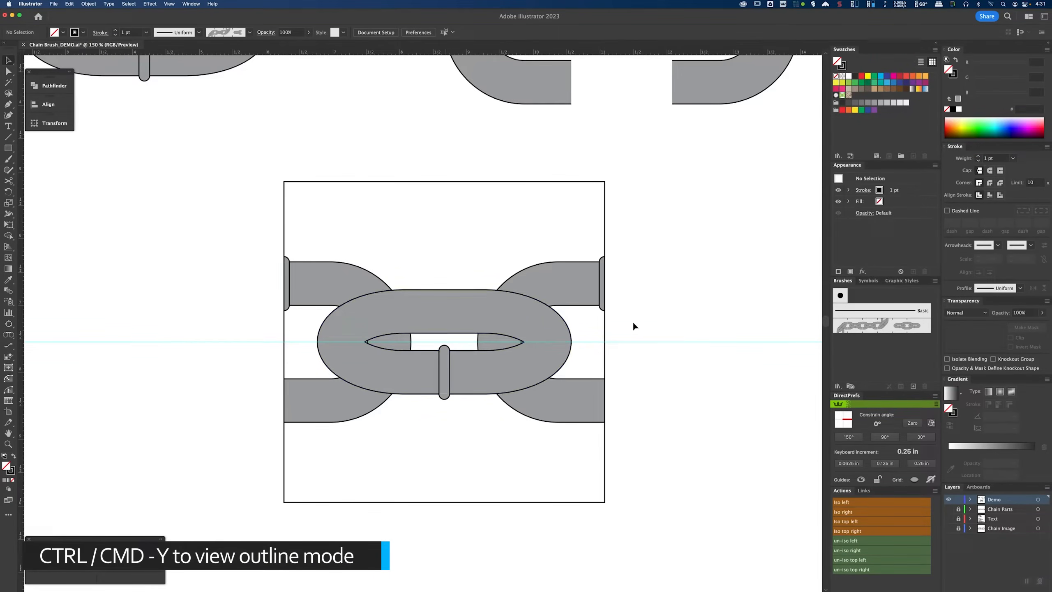
Step: Inspect in outline view where the square's edges meet the ends of the link halves
key(super+y)
scroll(282, 259, up, 5)
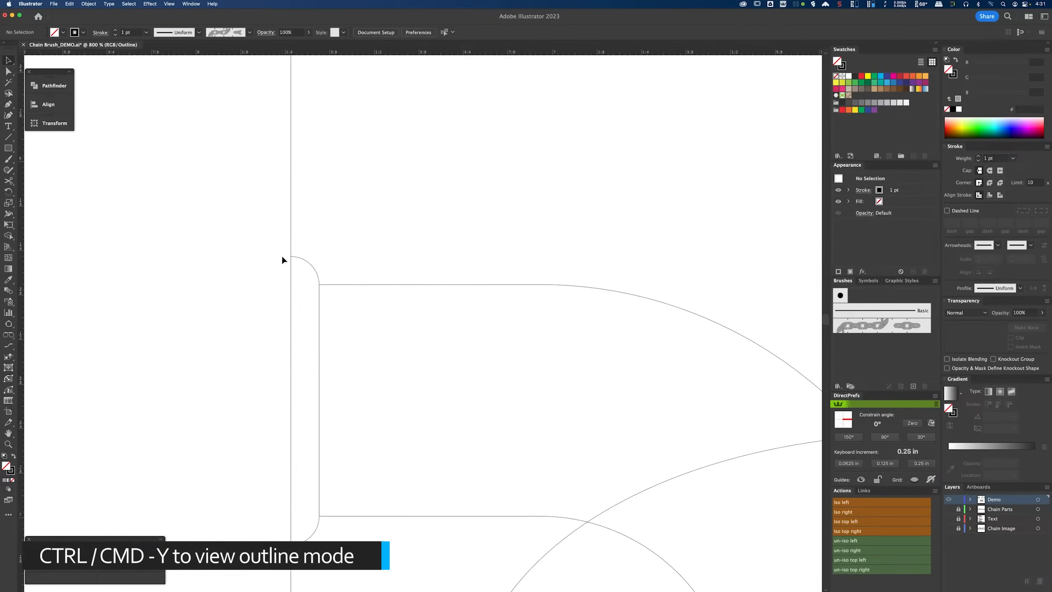
scroll(295, 261, up, 1)
drag(379, 343, 415, 278)
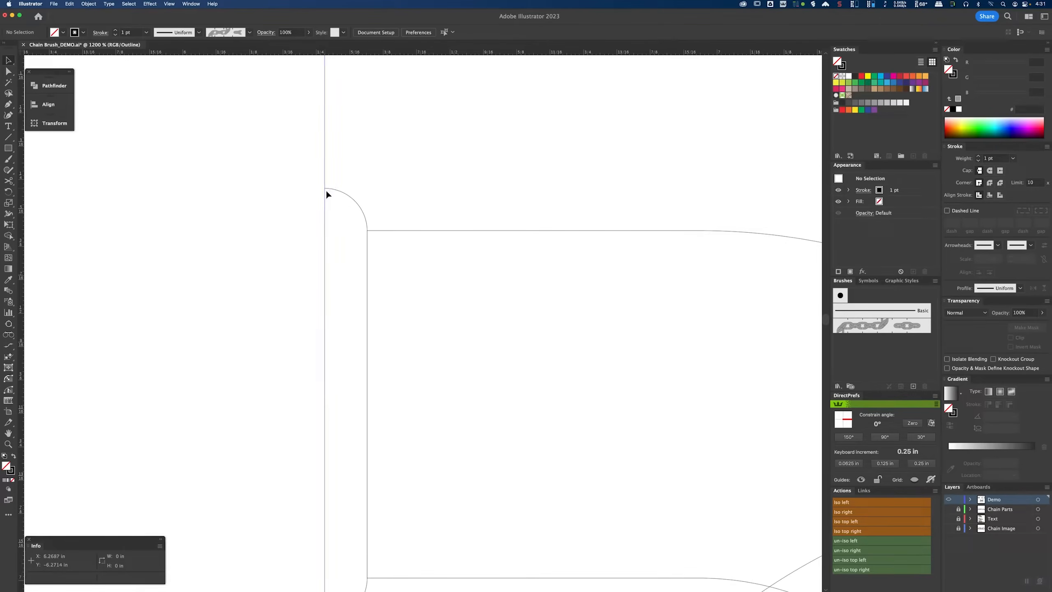
scroll(506, 293, down, 4)
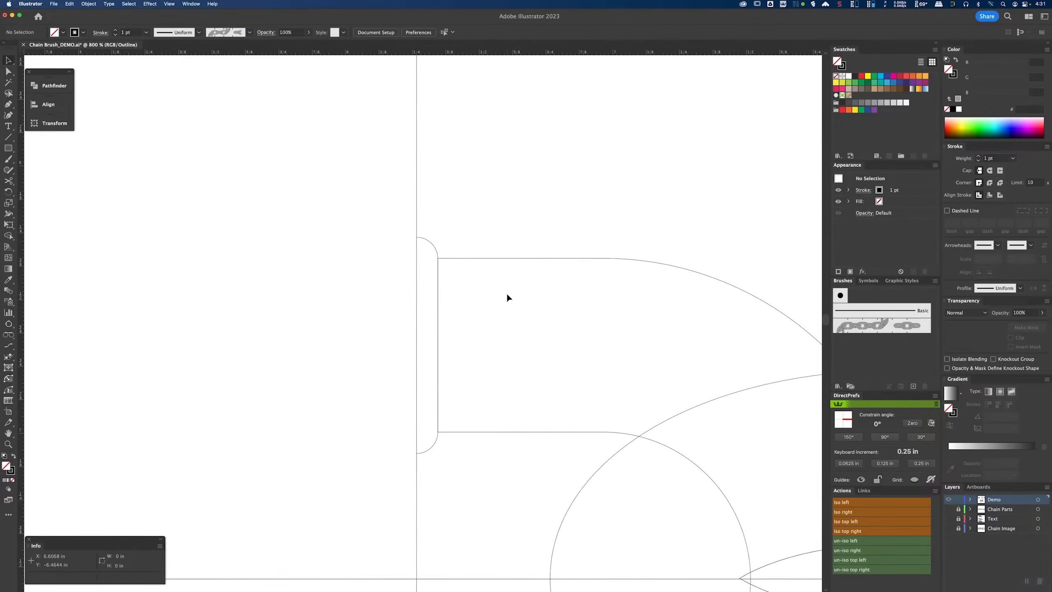
scroll(531, 260, up, 4)
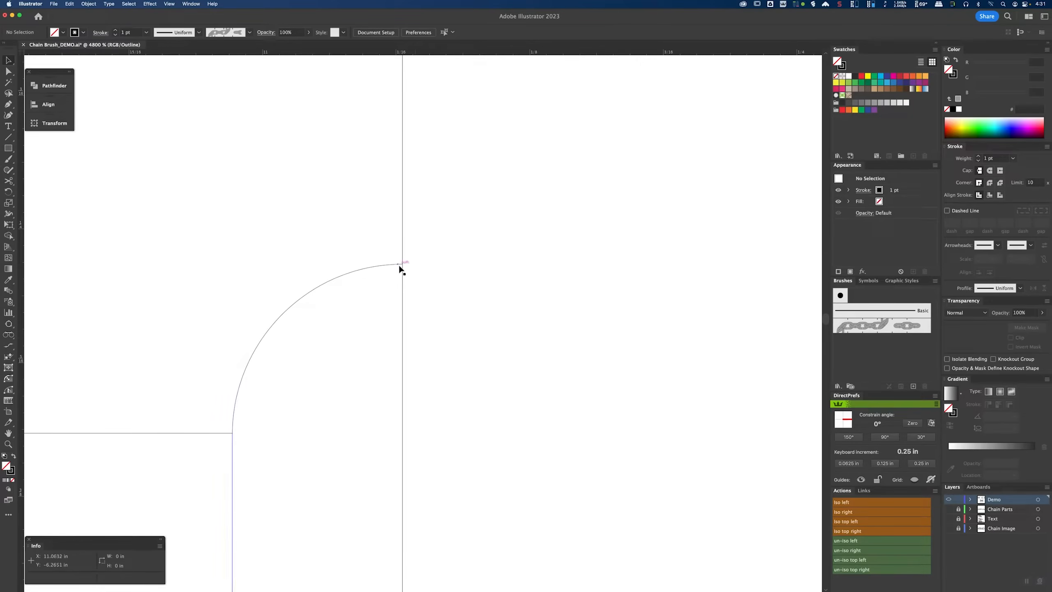
scroll(461, 291, down, 1)
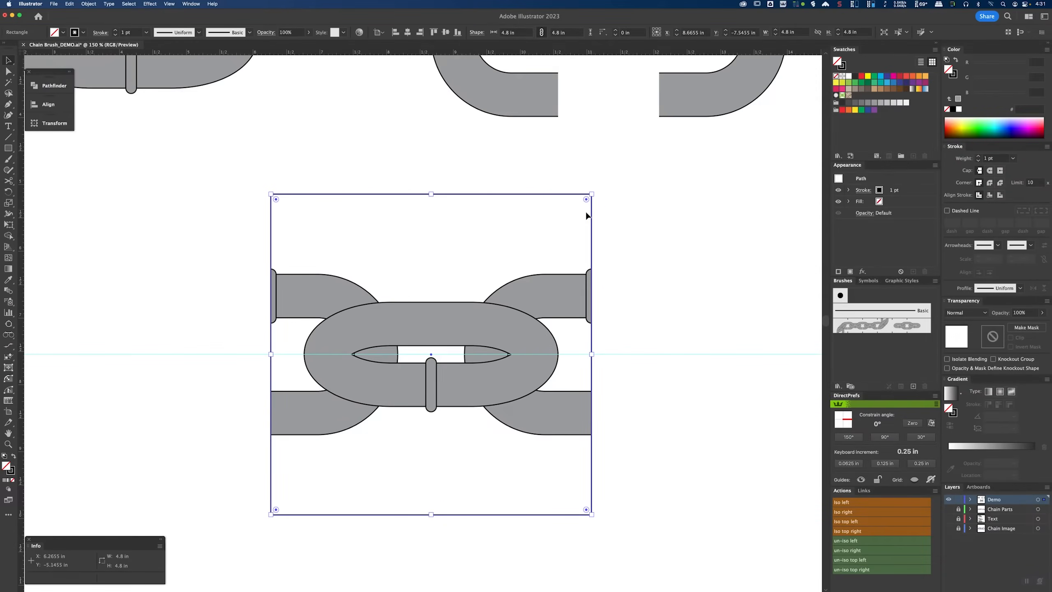
Step: Set the square's stroke colour to red FF0000
click(955, 76)
drag(992, 69, 1026, 62)
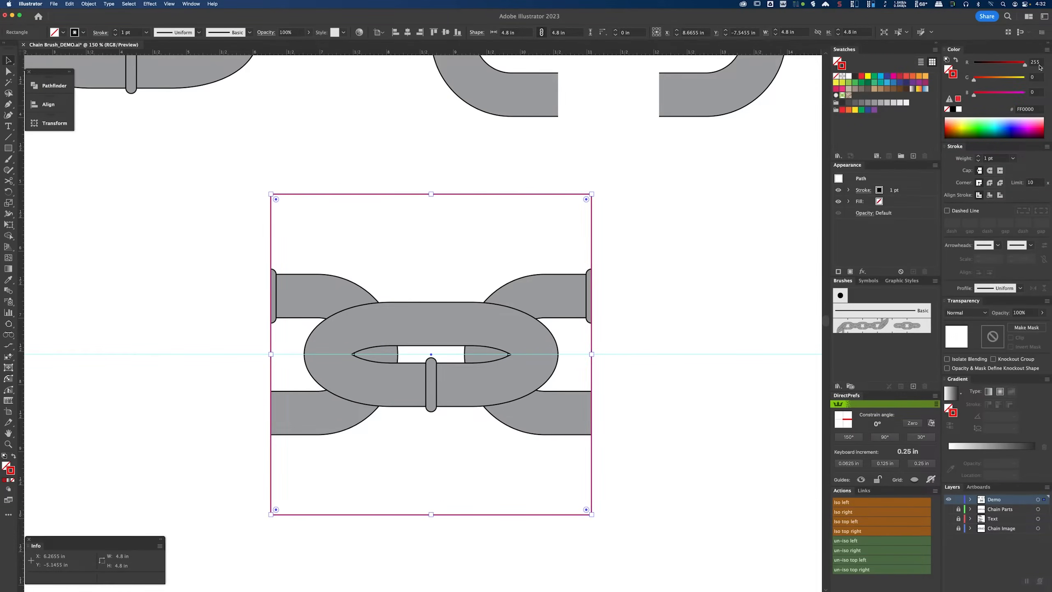
Step: Duplicate the framed chain tile twice to the right, making a row of three tiles
click(618, 193)
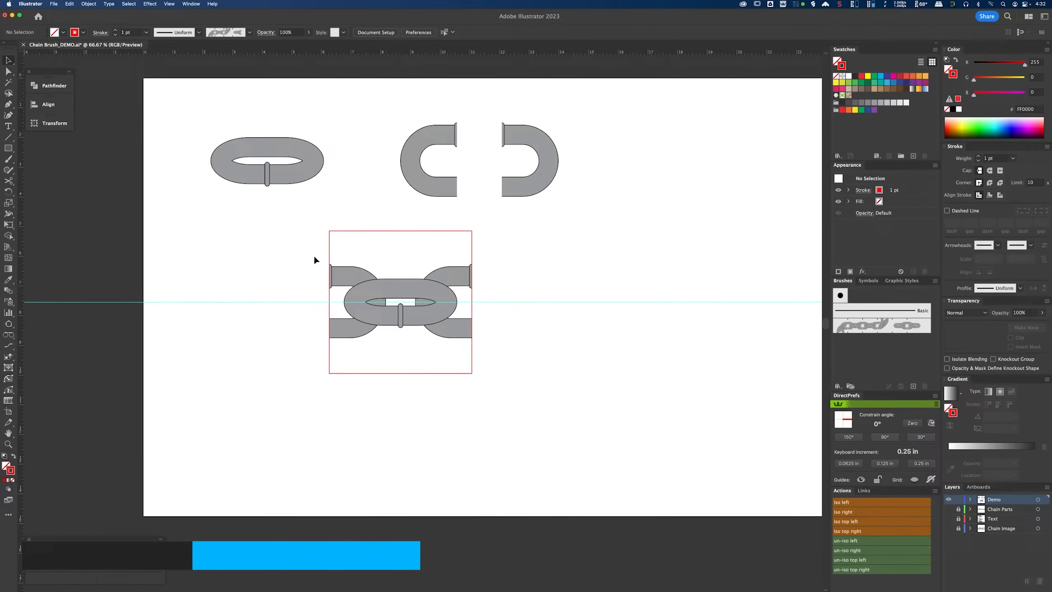
drag(311, 251, 520, 291)
drag(425, 290, 261, 289)
drag(242, 287, 388, 286)
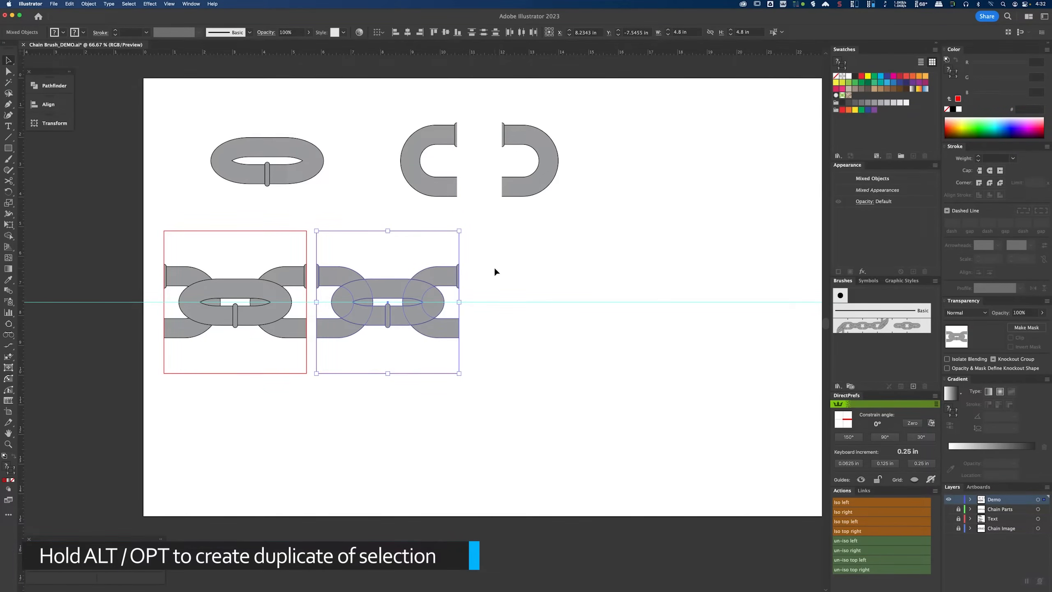
key(super+d)
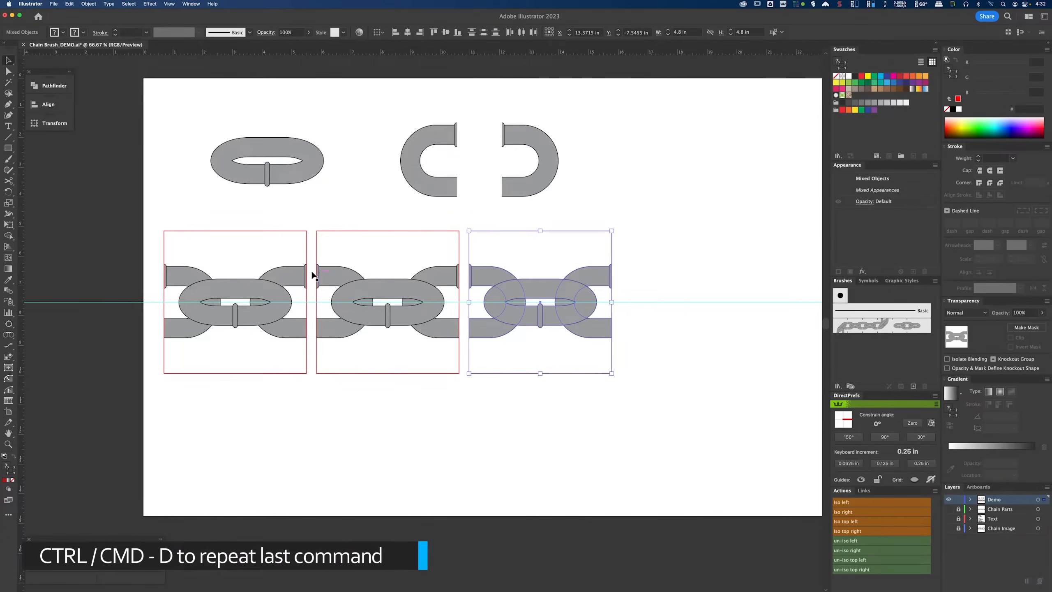
click(631, 261)
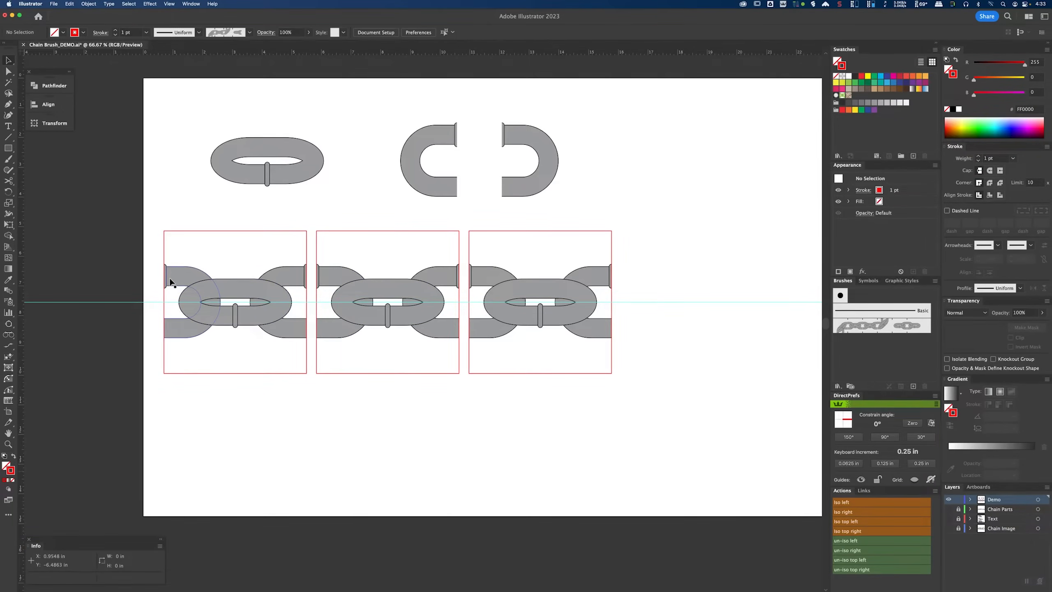
Step: Delete the left half link from the first tile and the right half link from the third tile
scroll(169, 279, up, 3)
click(190, 269)
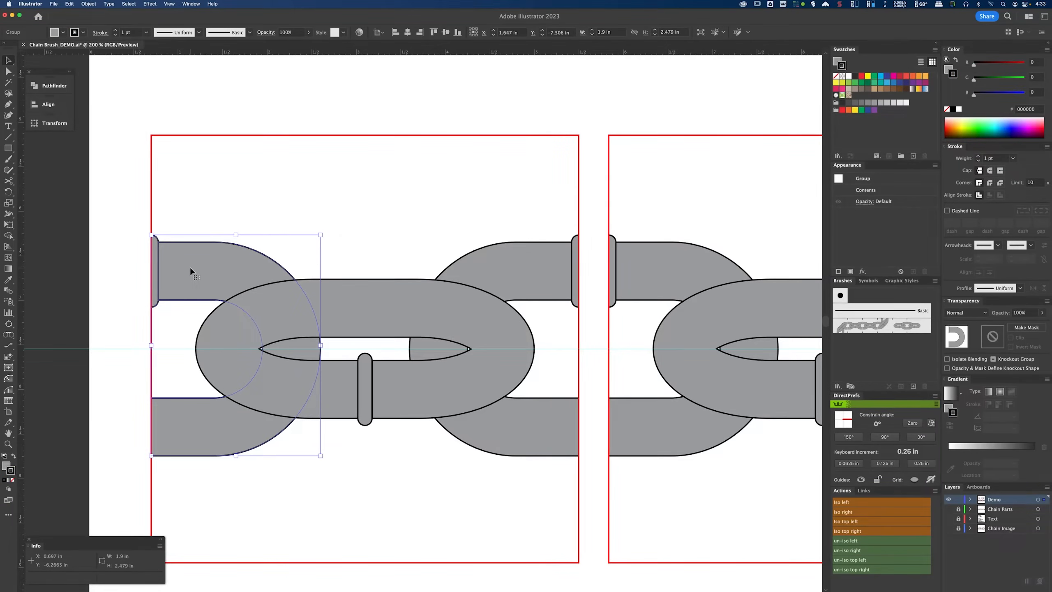
key(super+shift+a)
scroll(548, 287, right, 10)
scroll(548, 287, down, 1)
click(673, 234)
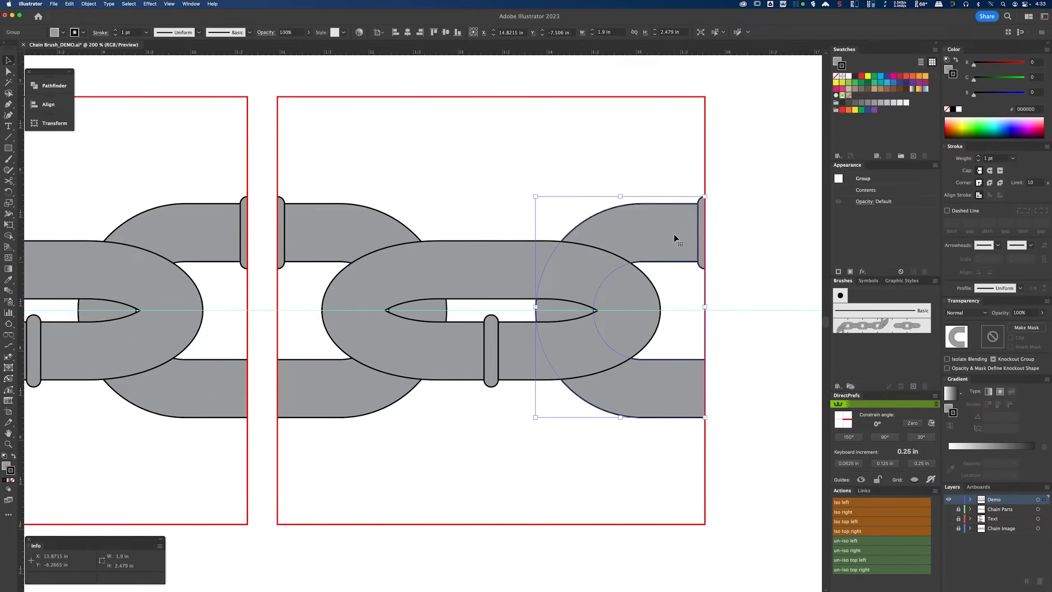
key(Delete)
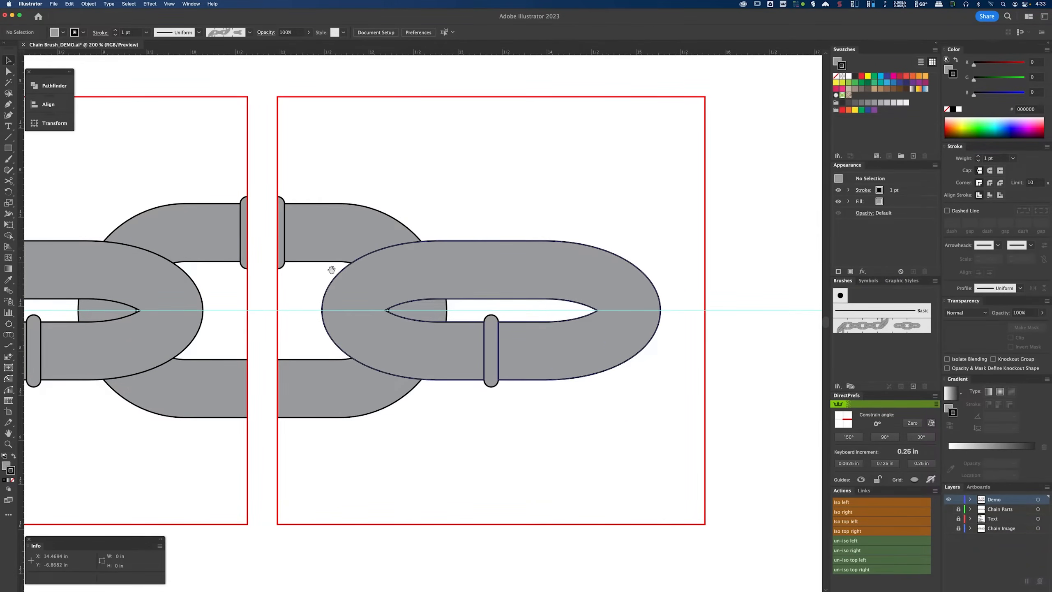
Step: Interlock the first tile's link with its right half link by merging their overlap with the Shape Builder tool
scroll(592, 253, left, 10)
click(313, 246)
shift+click(427, 220)
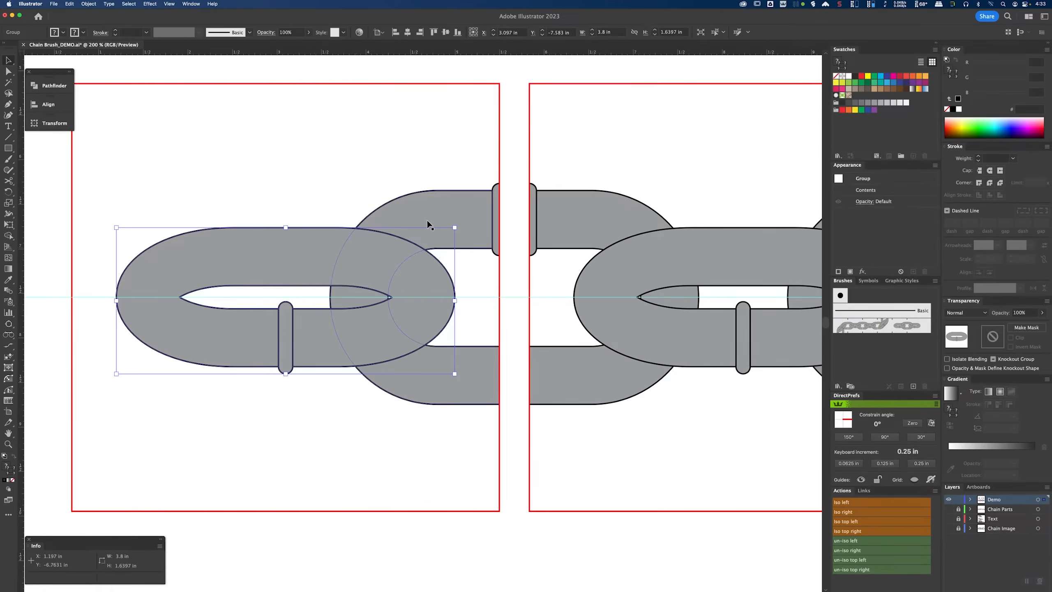
key(shift+m)
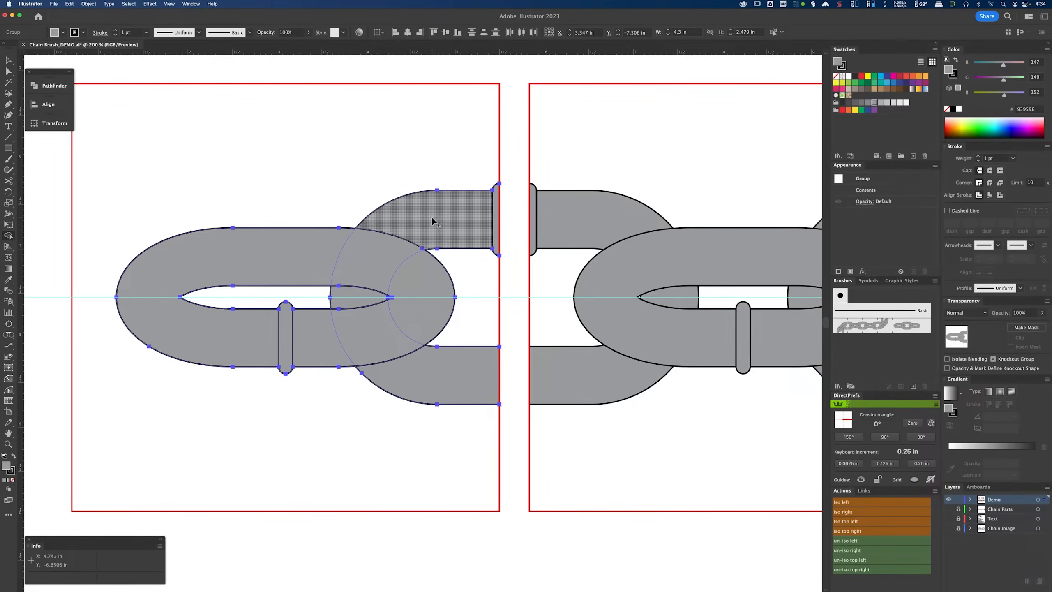
mouse_move(415, 219)
mouse_down()
mouse_move(358, 294)
mouse_move(383, 246)
mouse_move(361, 292)
mouse_move(389, 291)
mouse_up()
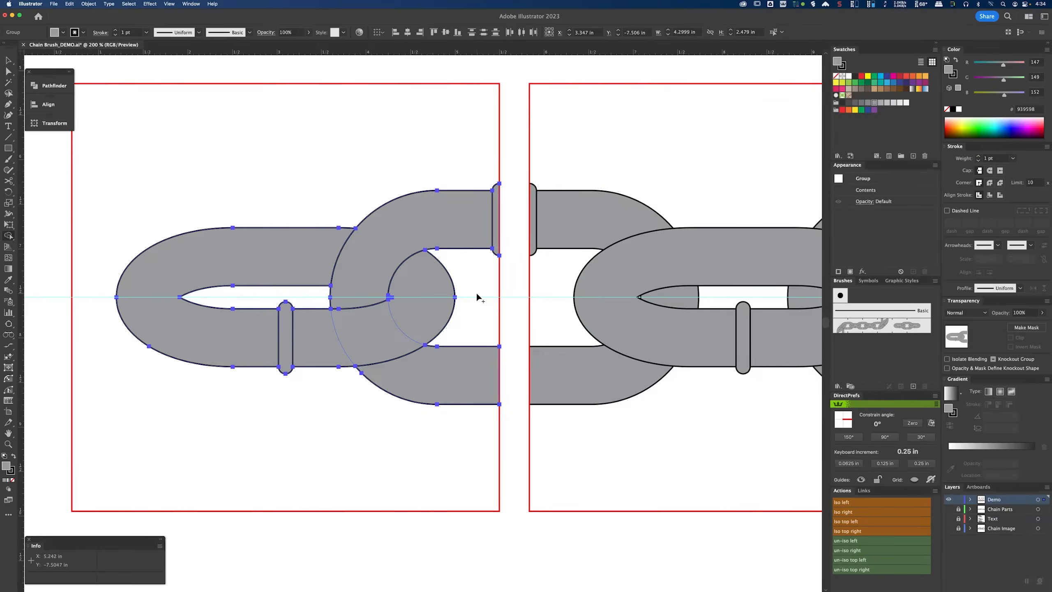
key(v)
click(327, 68)
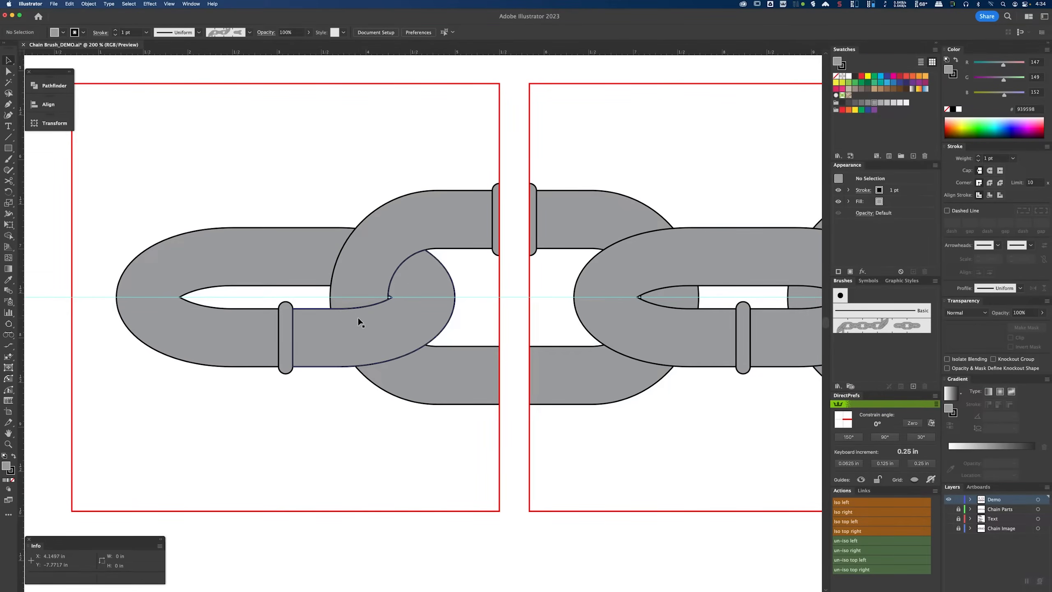
Step: Interlock the second tile's link with both its half links using the Shape Builder tool
scroll(419, 315, right, 10)
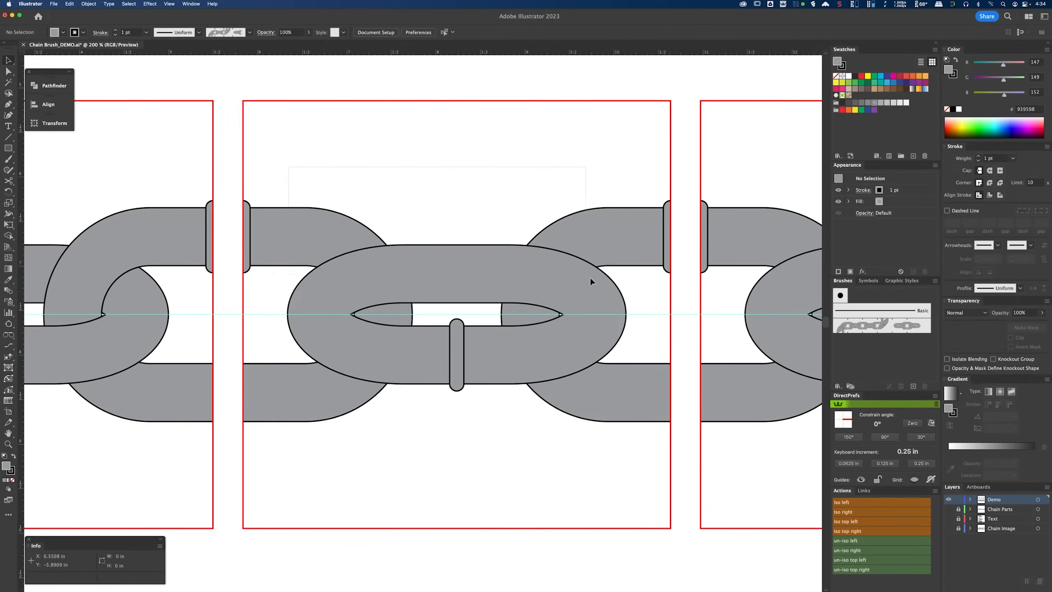
click(621, 307)
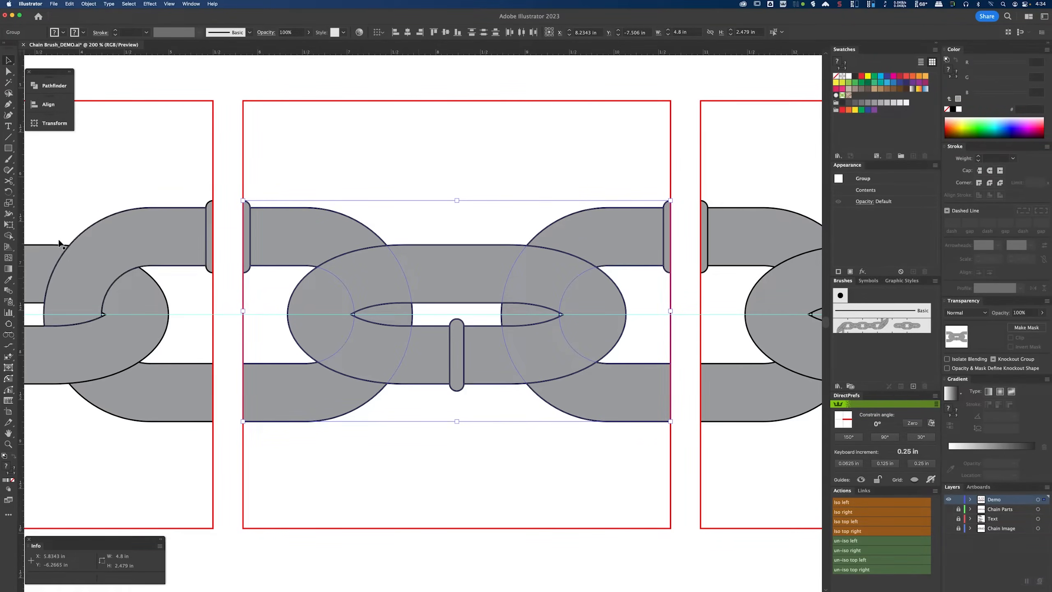
click(8, 236)
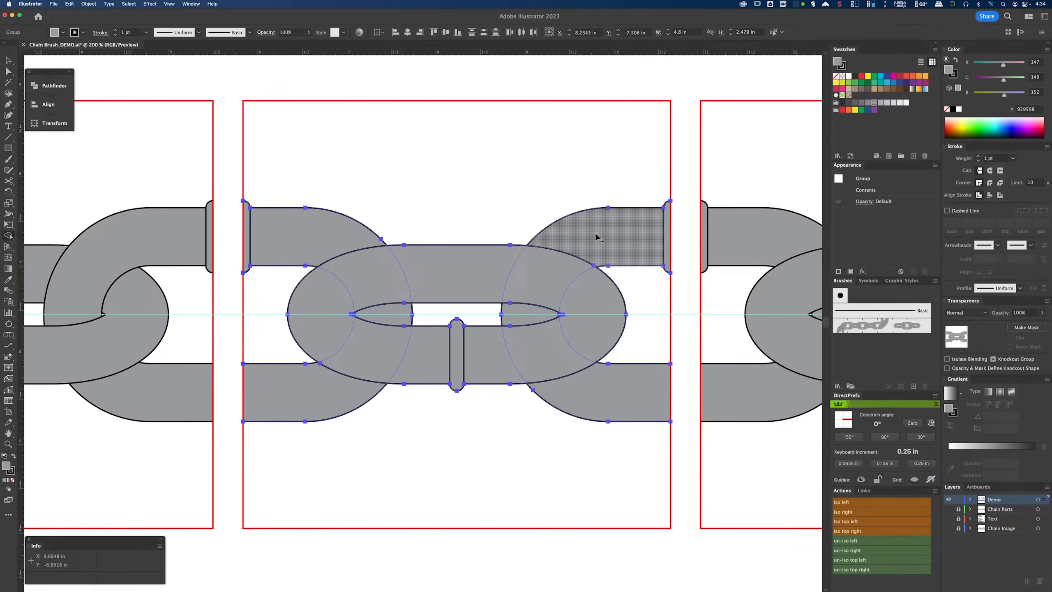
mouse_move(596, 234)
mouse_down()
mouse_move(557, 254)
mouse_move(526, 309)
mouse_up()
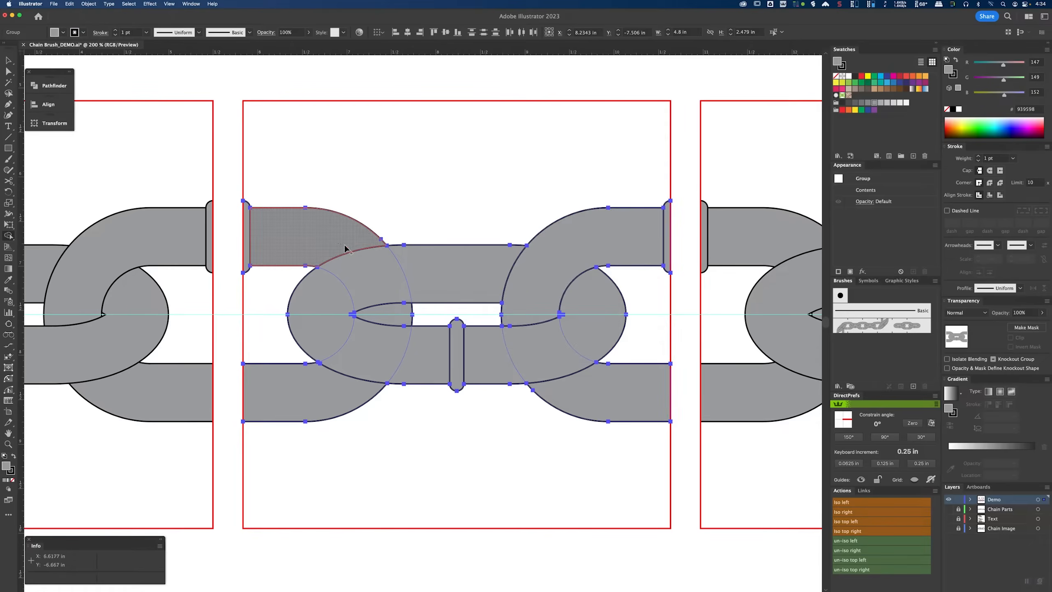
drag(345, 248, 385, 302)
Step: Interlock the third tile's link with its left half link using the Shape Builder tool
drag(584, 241, 163, 249)
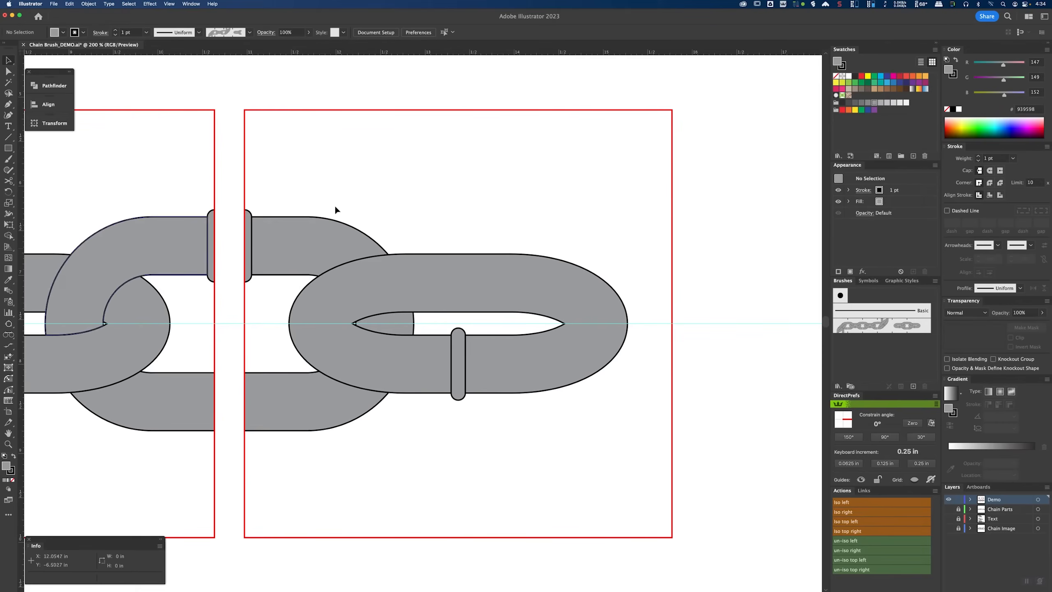
click(441, 293)
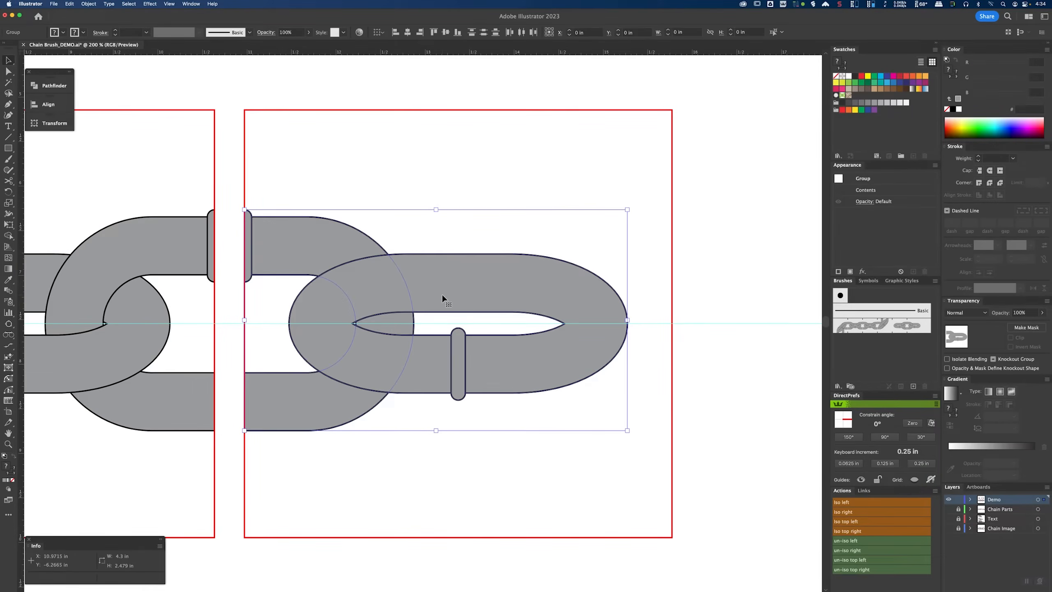
click(8, 235)
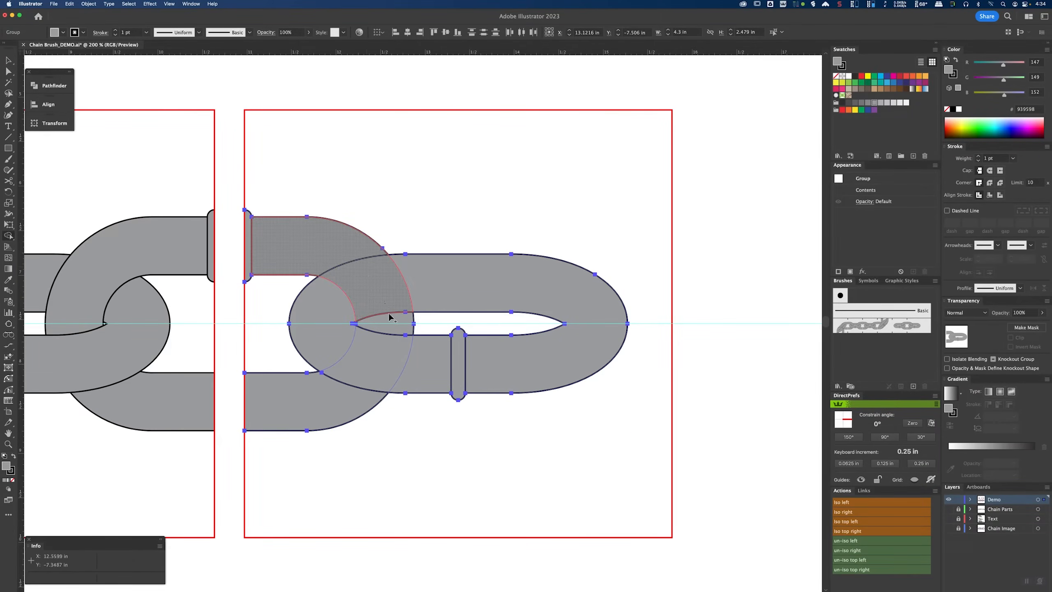
drag(388, 313, 390, 320)
key(v)
click(502, 216)
scroll(544, 233, down, 1)
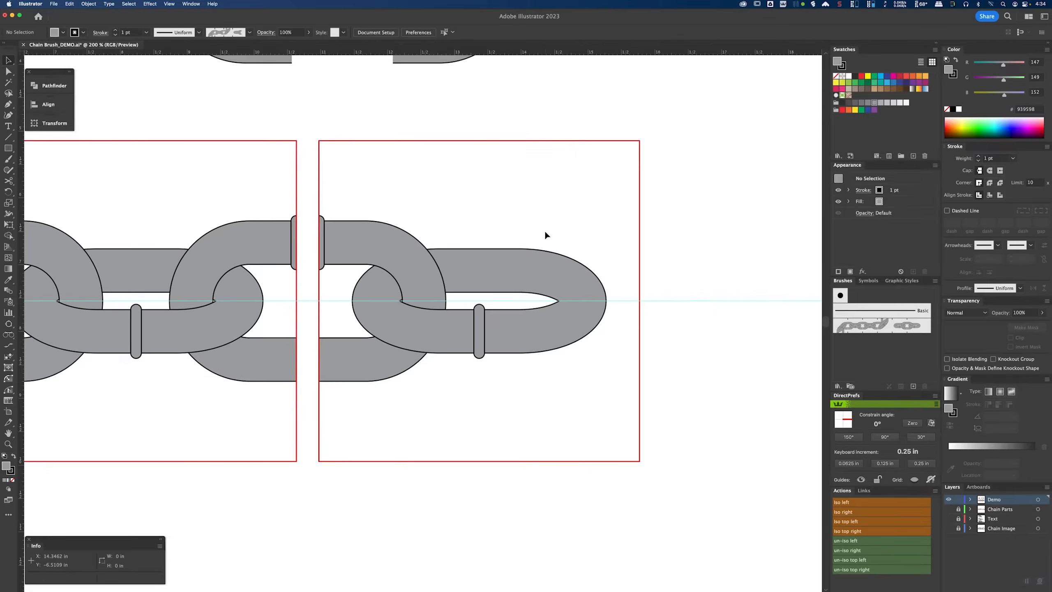
Step: Place copies of the separate link and the two half links on the horizontal guide beside the tiles
scroll(544, 230, down, 1)
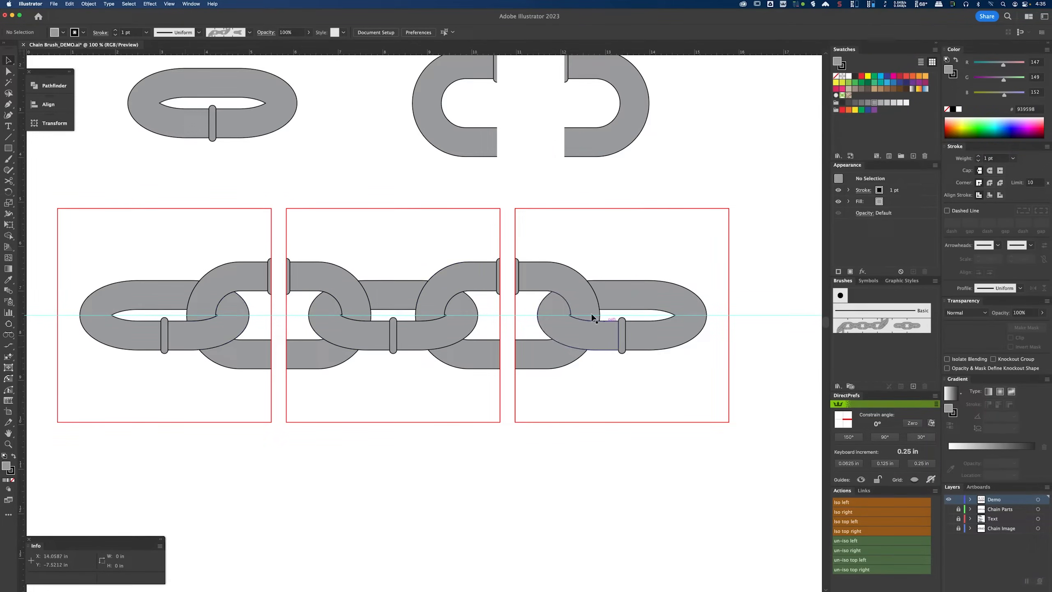
scroll(538, 310, right, 8)
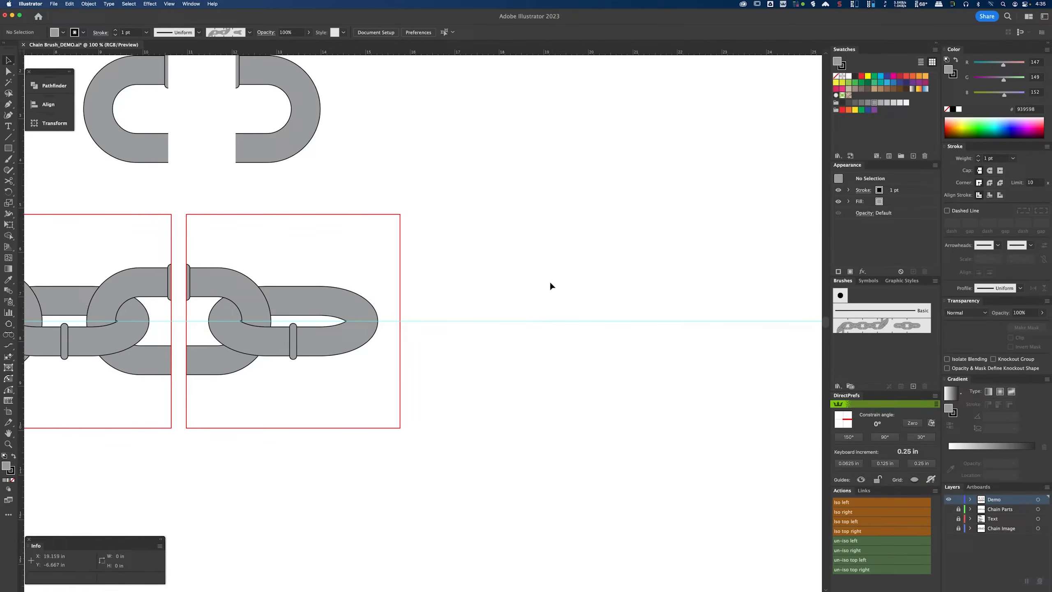
drag(544, 263, 376, 267)
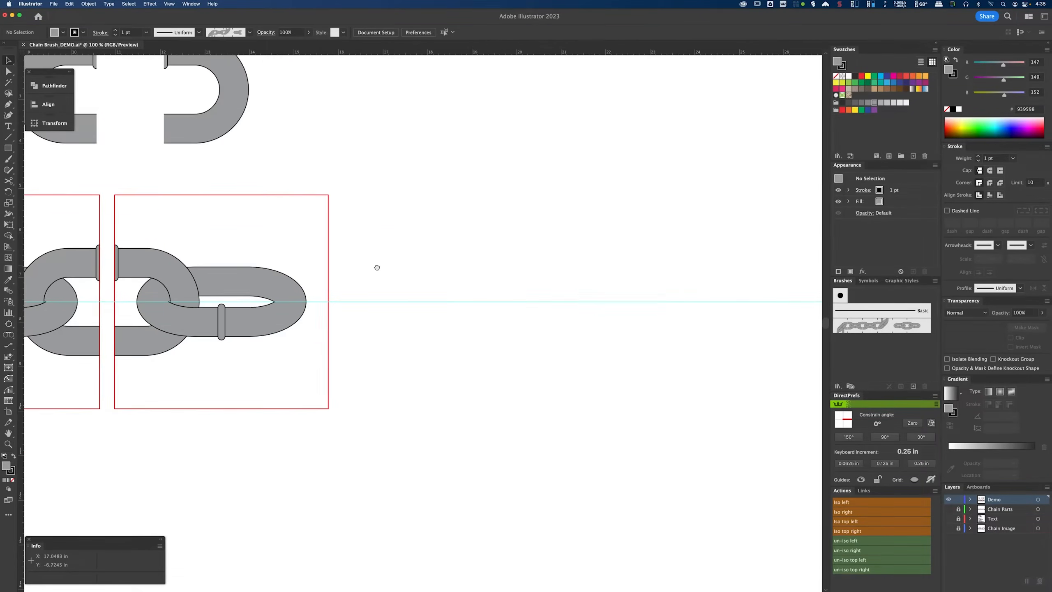
drag(256, 189, 470, 317)
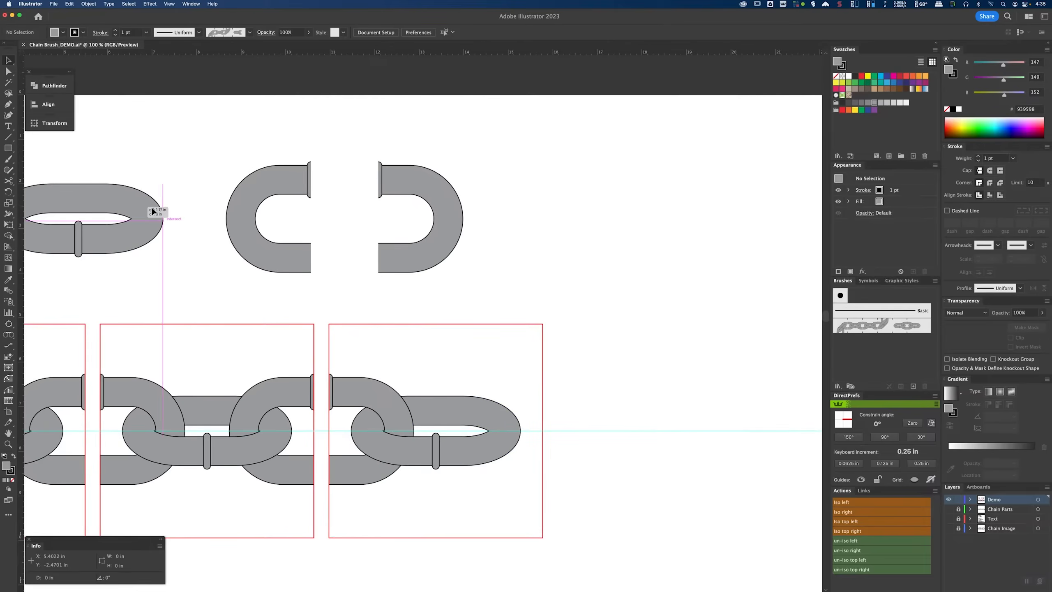
click(152, 208)
drag(124, 150, 398, 244)
drag(254, 243, 646, 237)
drag(649, 370, 333, 322)
drag(357, 212, 547, 428)
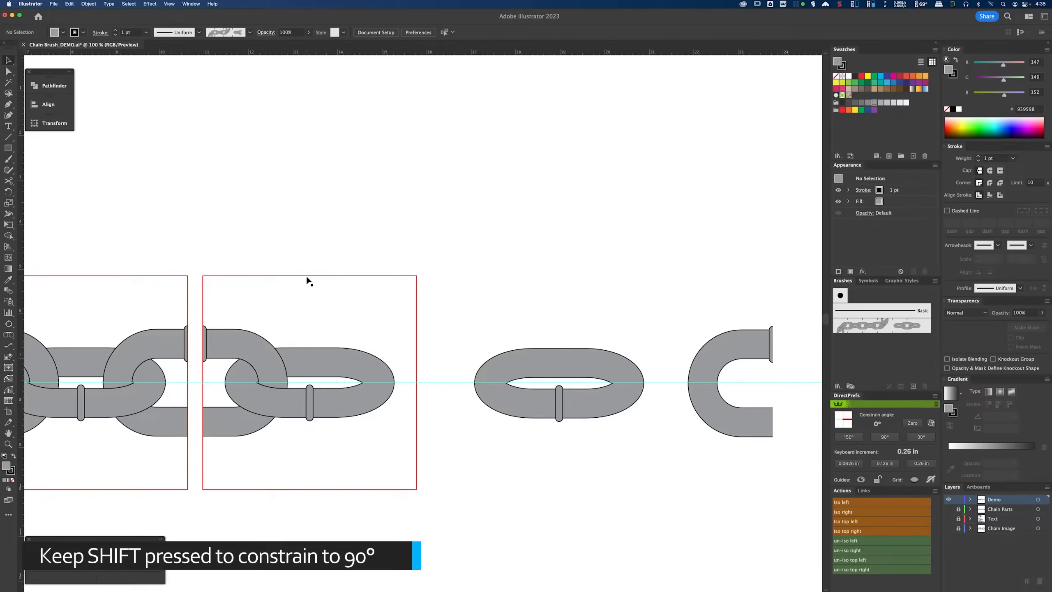
Step: Duplicate the red square twice more to the right, framing the link and the two half links
drag(305, 276, 536, 281)
scroll(497, 269, right, 8)
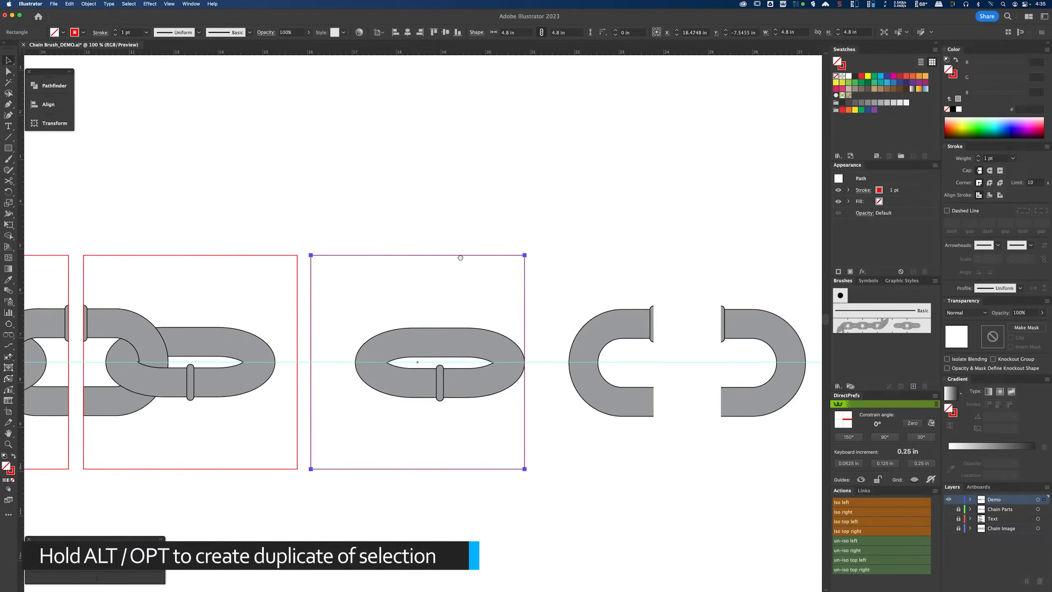
key(super+d)
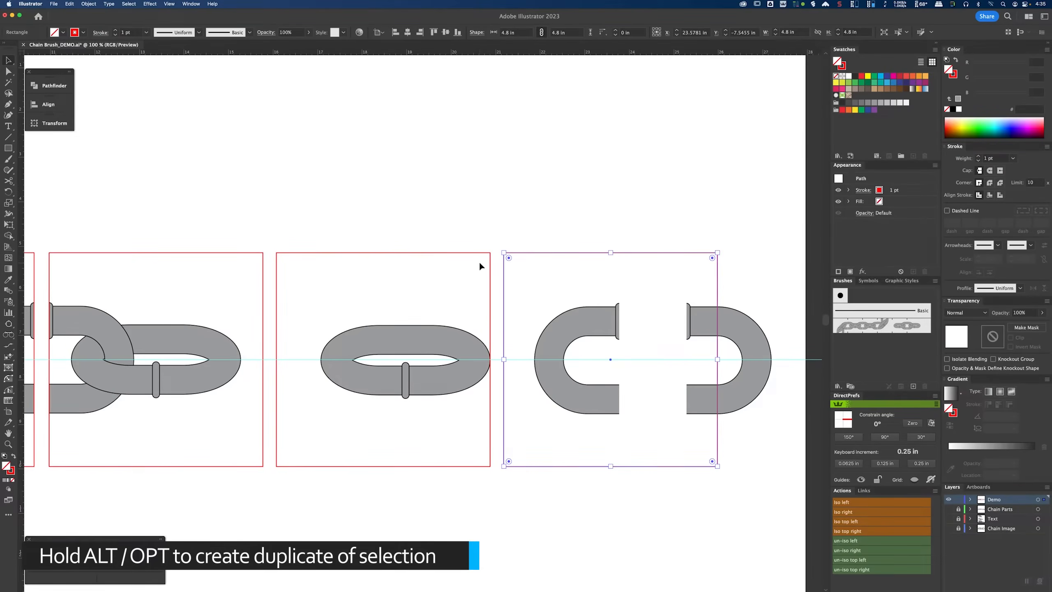
click(564, 217)
Step: Move the two half links out of the last square to above the tiles
scroll(518, 282, right, 4)
click(537, 314)
shift+click(645, 315)
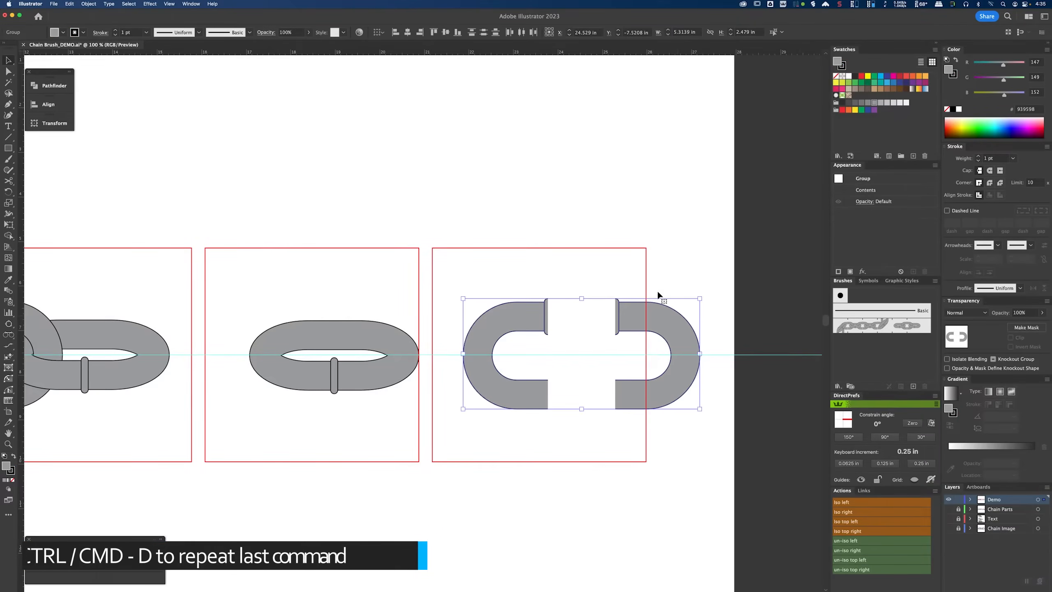
drag(657, 310, 473, 129)
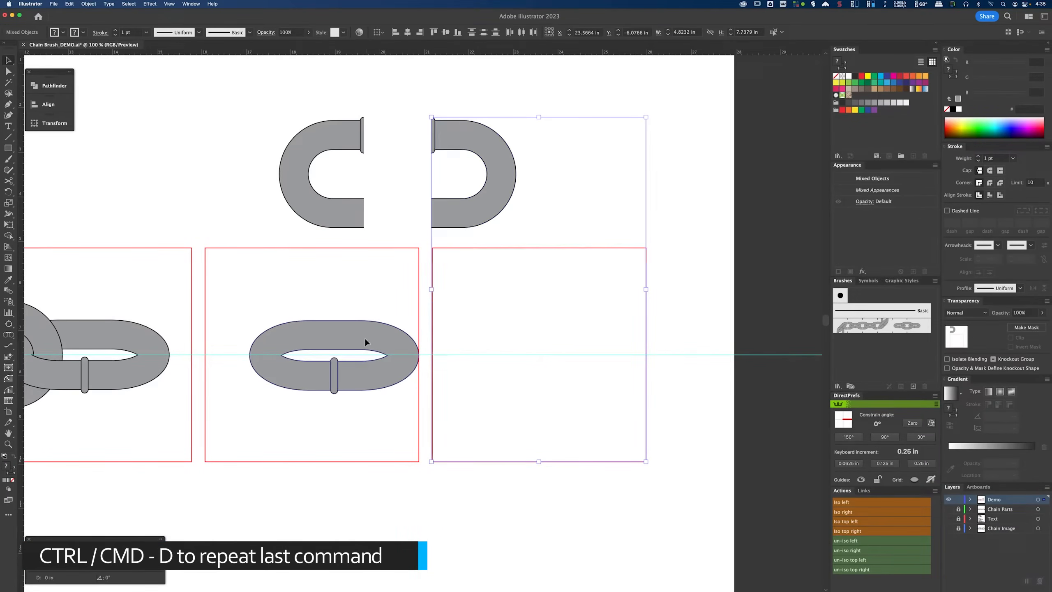
Step: Copy the full link into the last red square, trying and undoing a rotation of it
drag(365, 340, 573, 376)
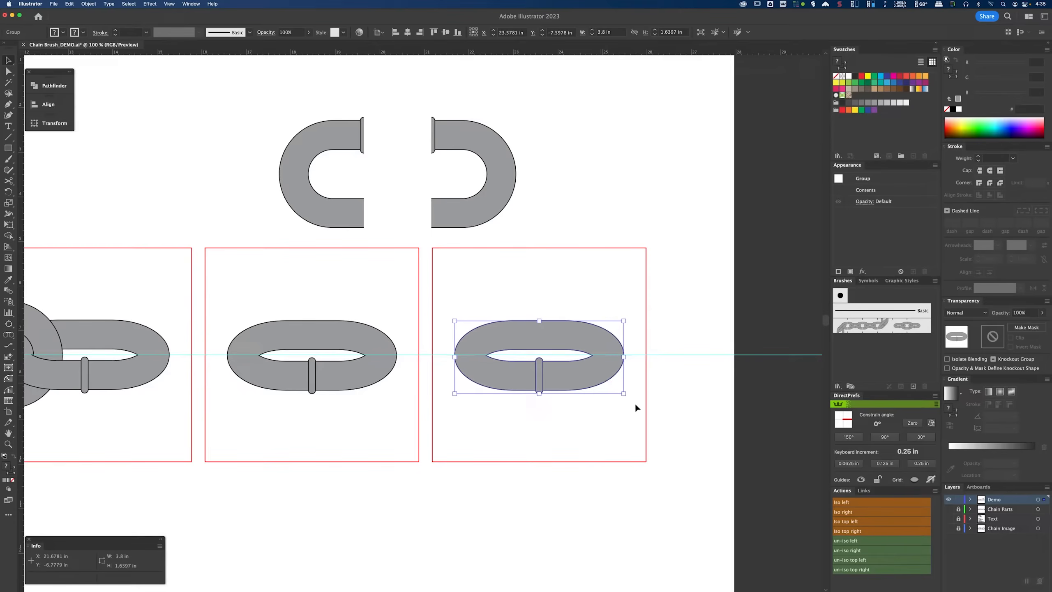
drag(628, 396, 466, 323)
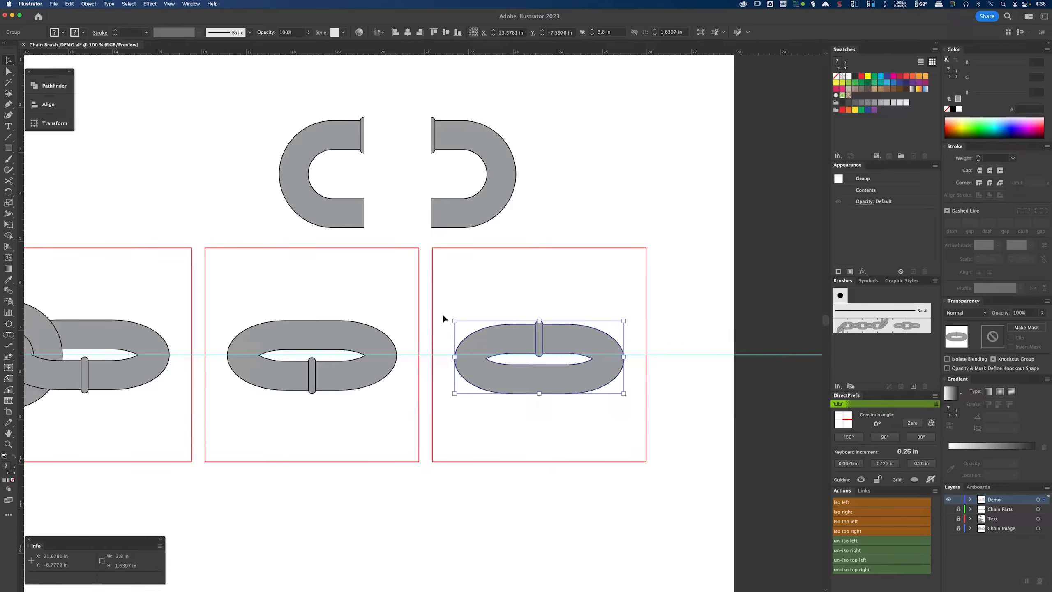
key(super+z)
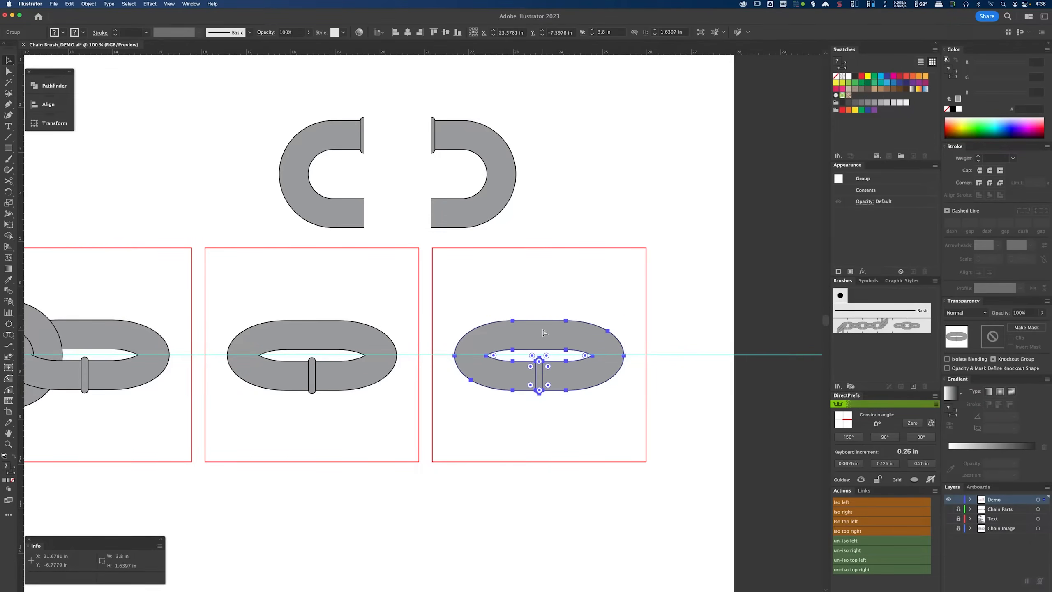
Step: Rotate the copied link 180° using the Transform panel
click(50, 123)
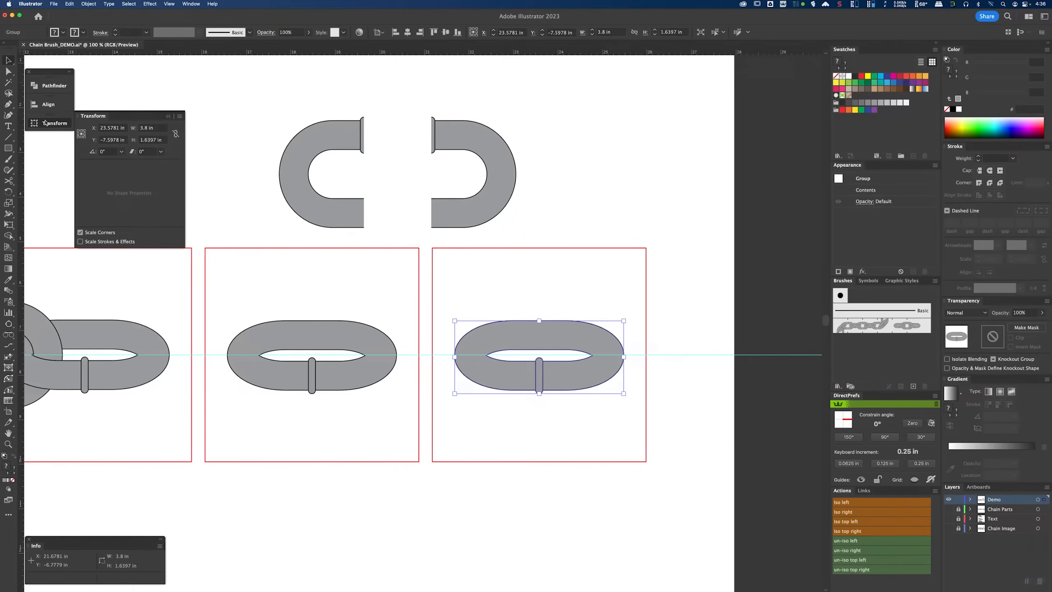
click(121, 151)
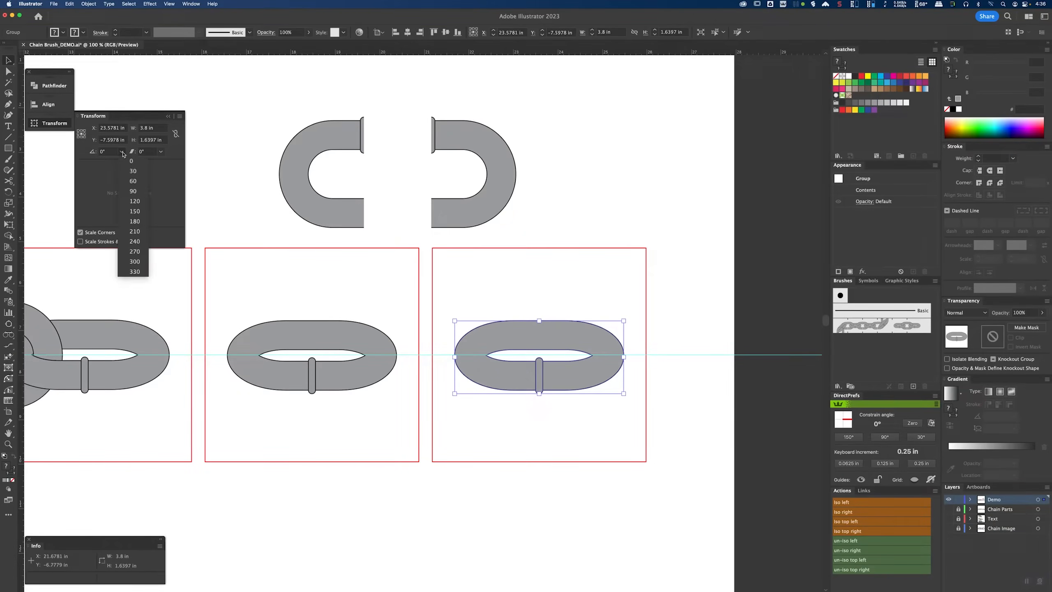
click(135, 221)
click(49, 123)
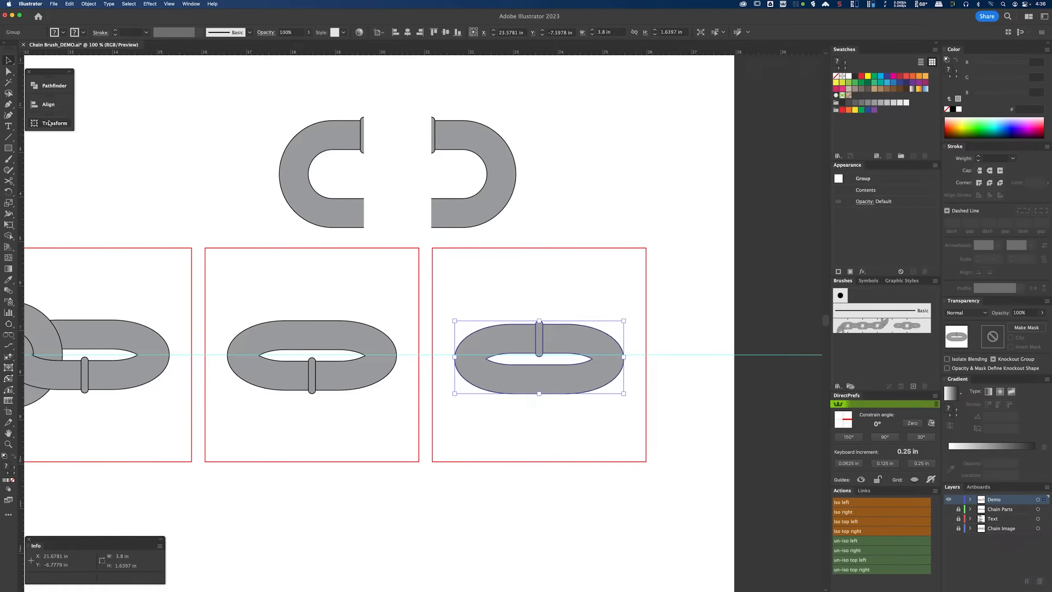
Step: Nudge the rotated link in the last square so its inner tip snaps onto the horizontal guide
click(649, 343)
click(606, 363)
scroll(607, 365, up, 4)
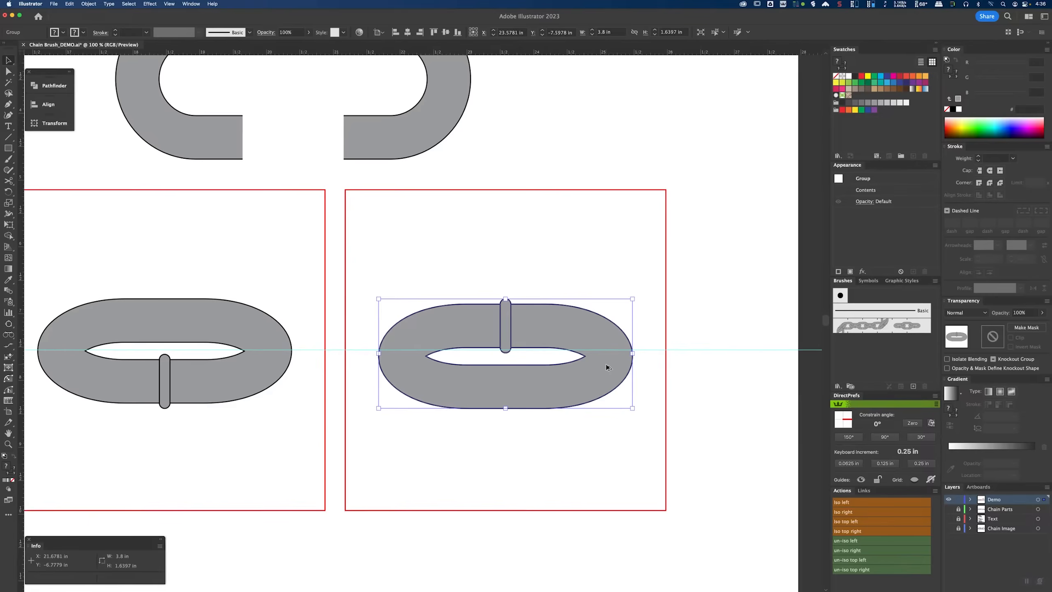
key(a)
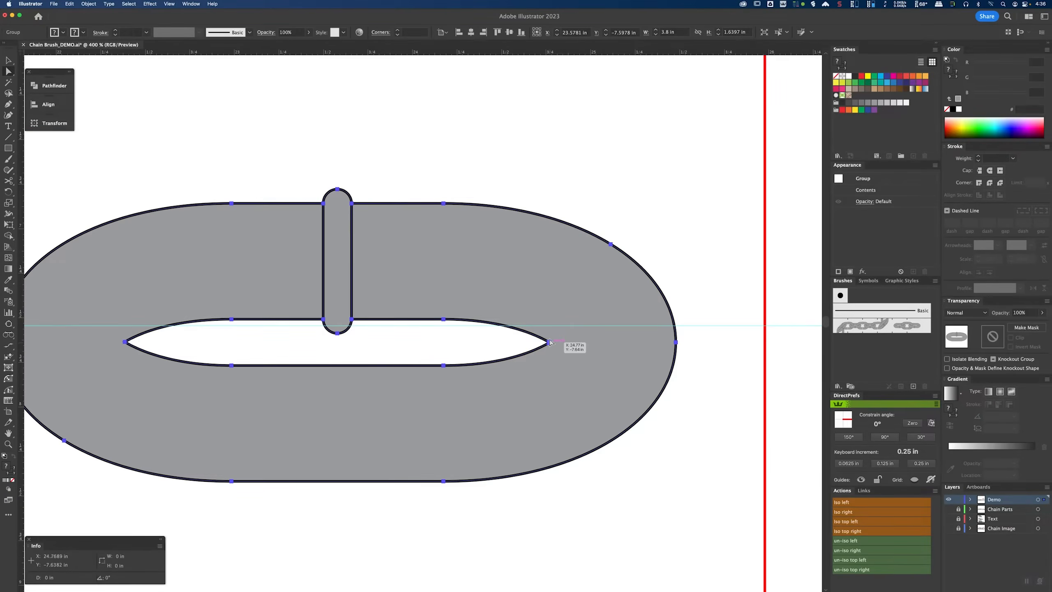
drag(555, 348, 551, 330)
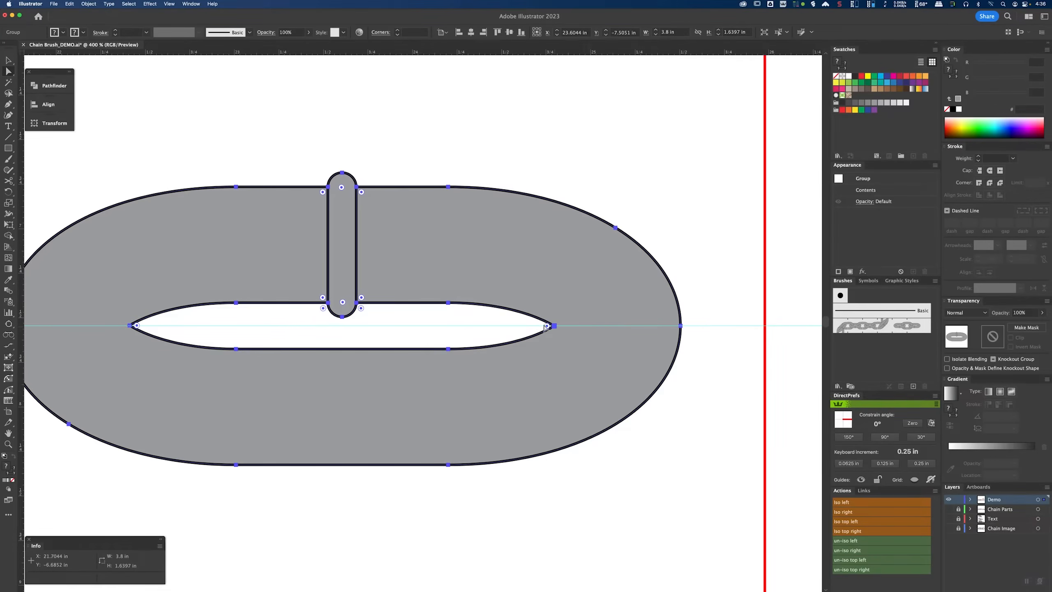
drag(251, 329, 634, 345)
drag(225, 324, 615, 331)
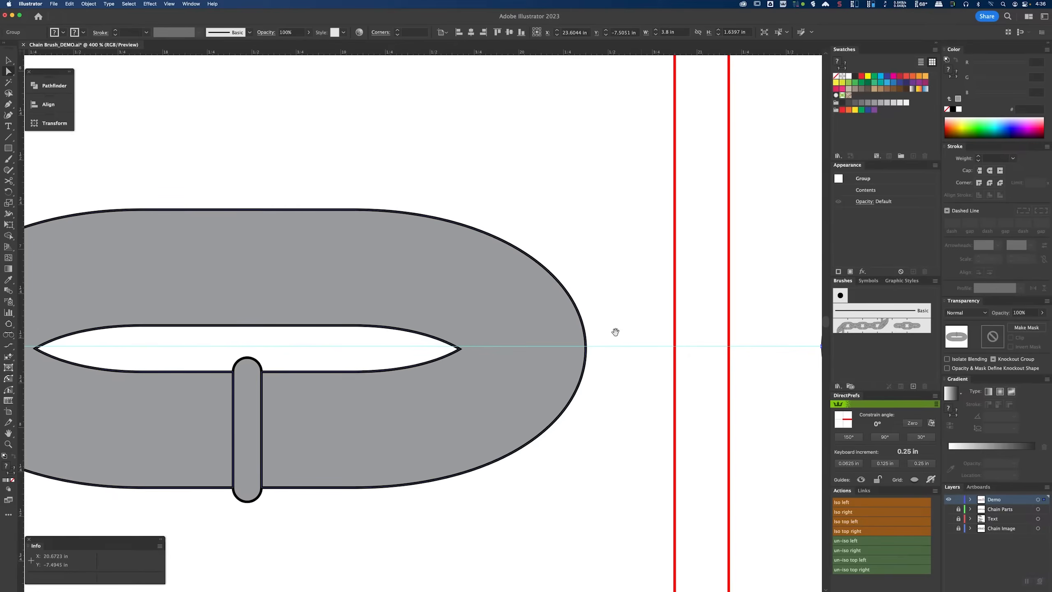
click(463, 343)
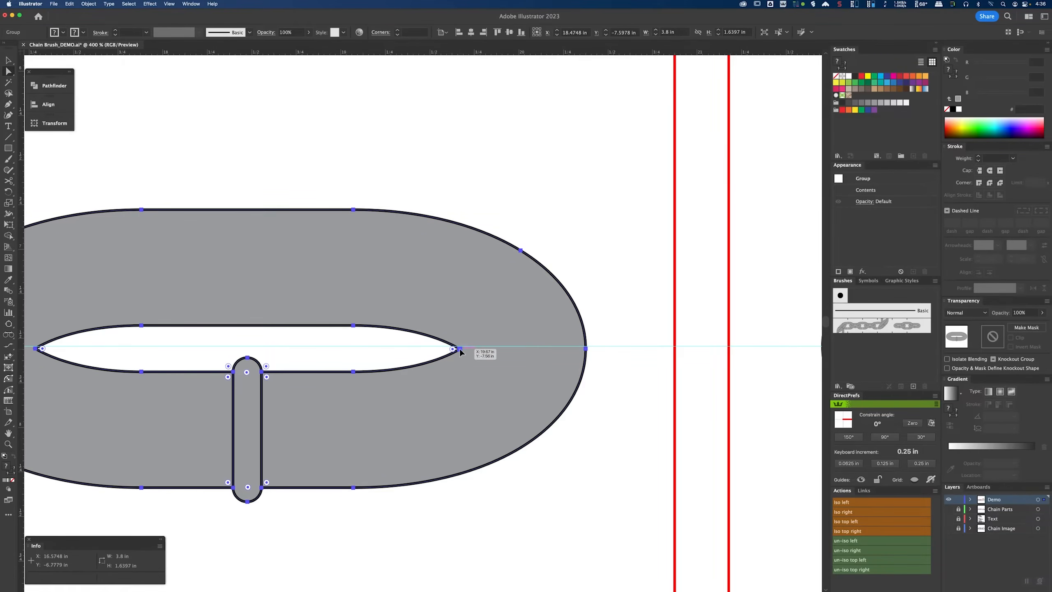
drag(460, 349, 463, 346)
click(493, 199)
key(v)
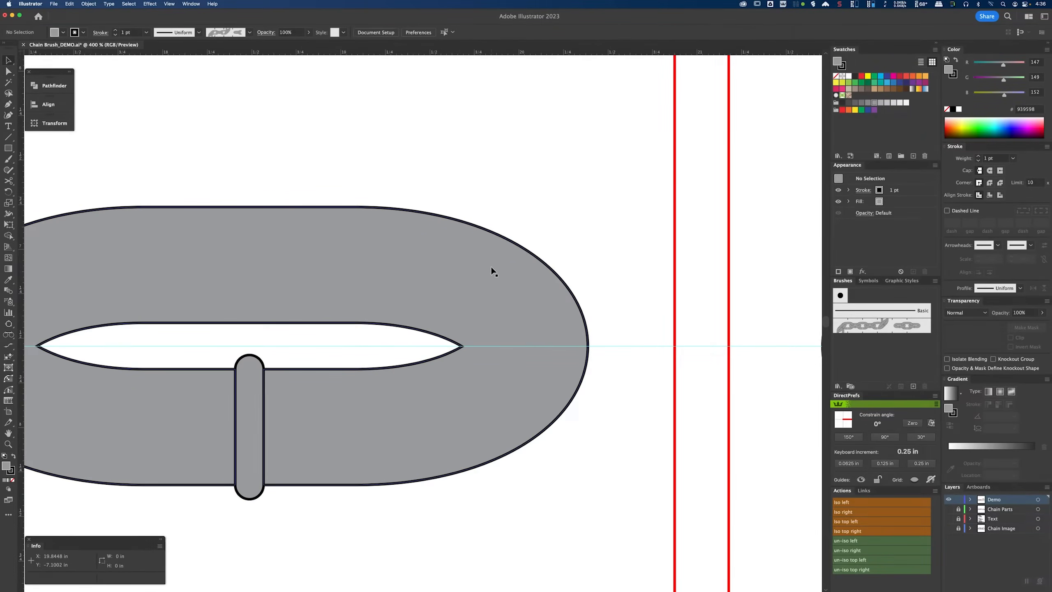
Step: Center each full link horizontally within its red square using horizontal center alignment
scroll(491, 266, down, 3)
drag(528, 267, 372, 275)
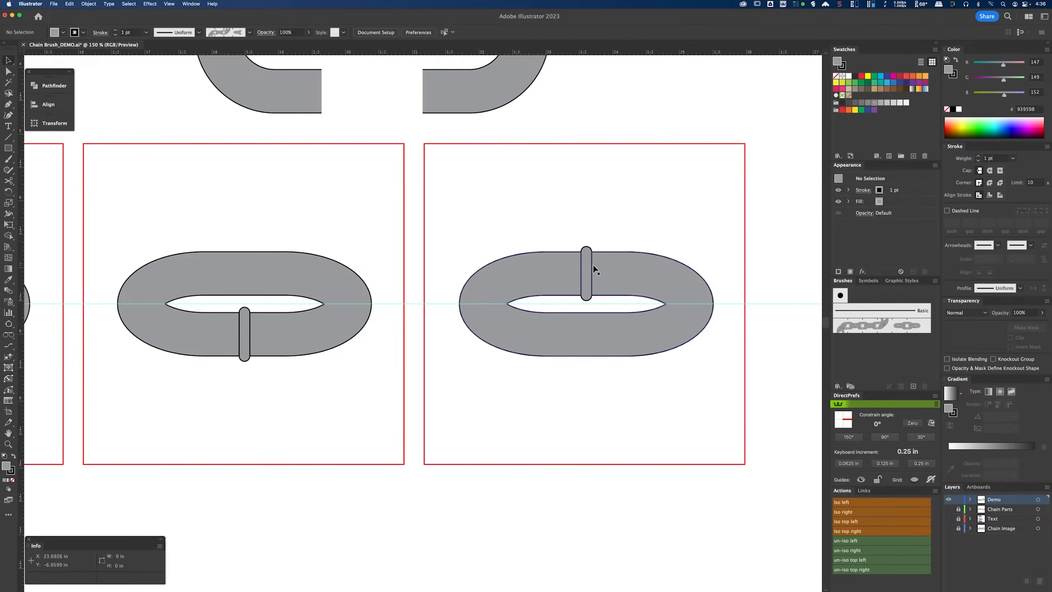
click(593, 266)
shift+click(611, 144)
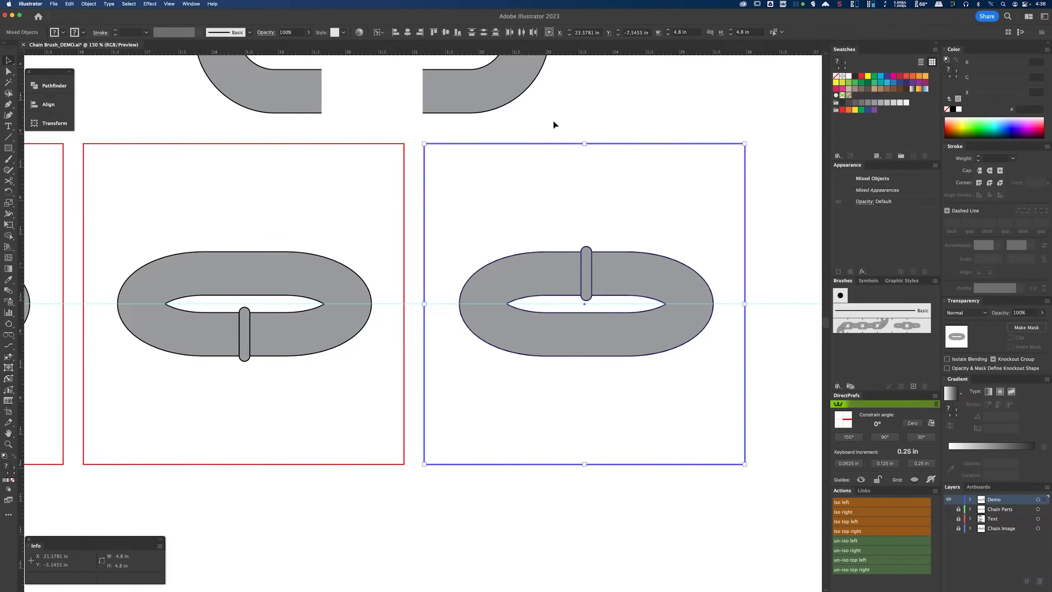
click(407, 34)
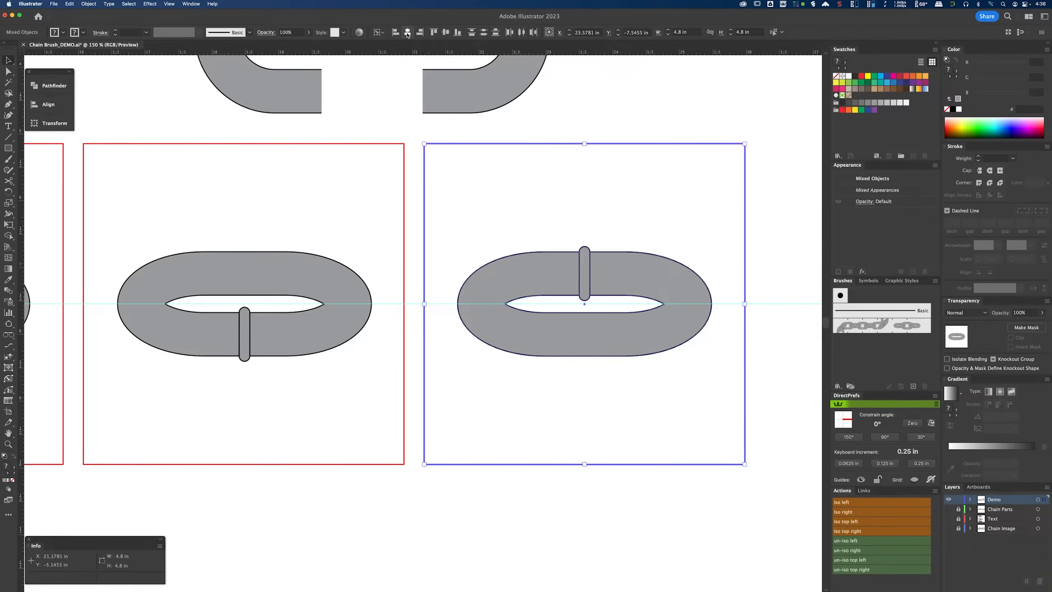
click(258, 278)
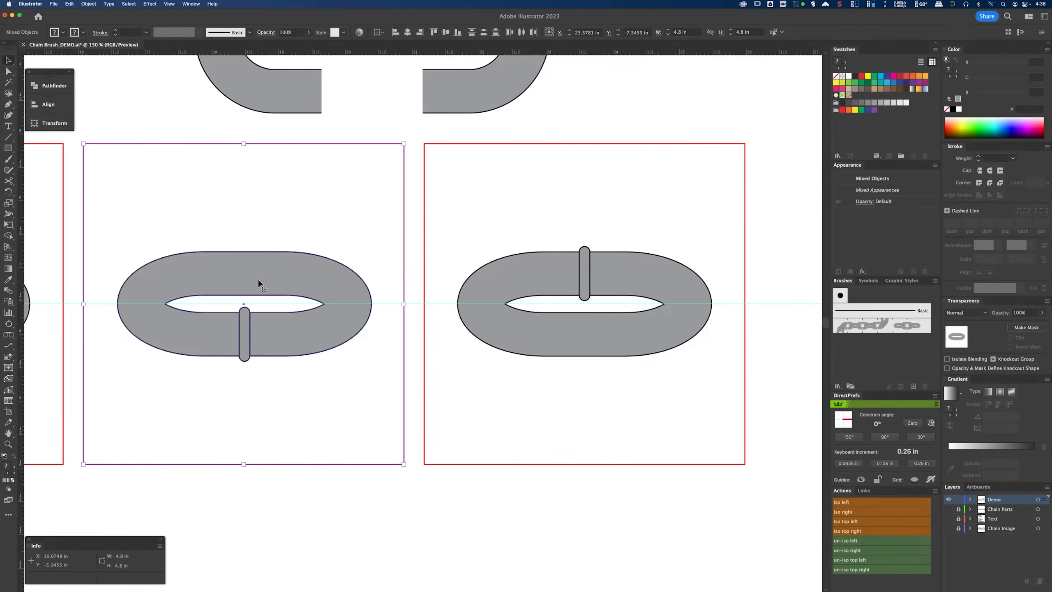
click(318, 143)
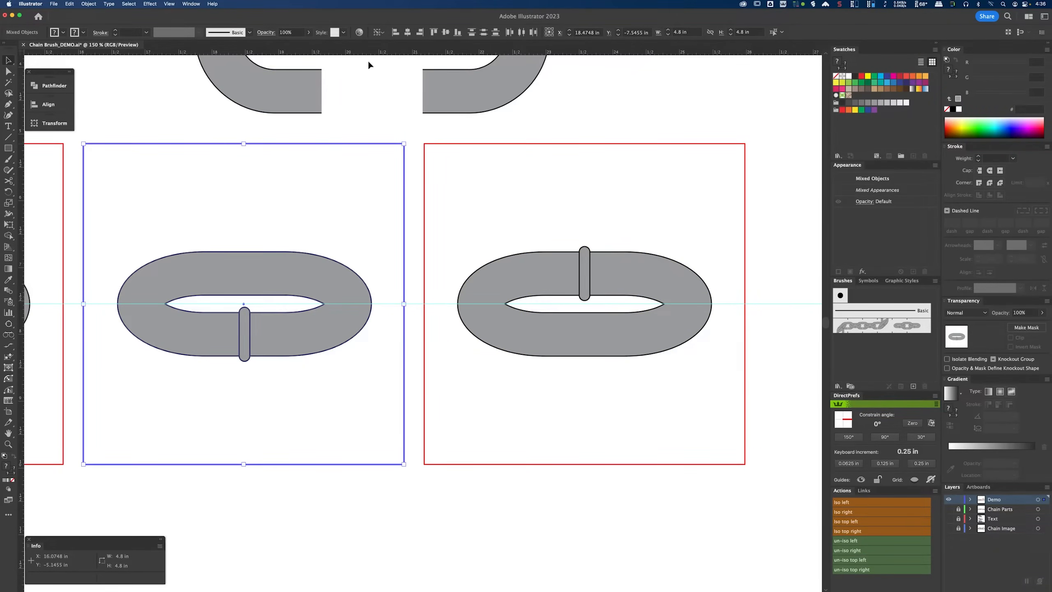
click(407, 33)
click(217, 139)
drag(179, 129, 305, 286)
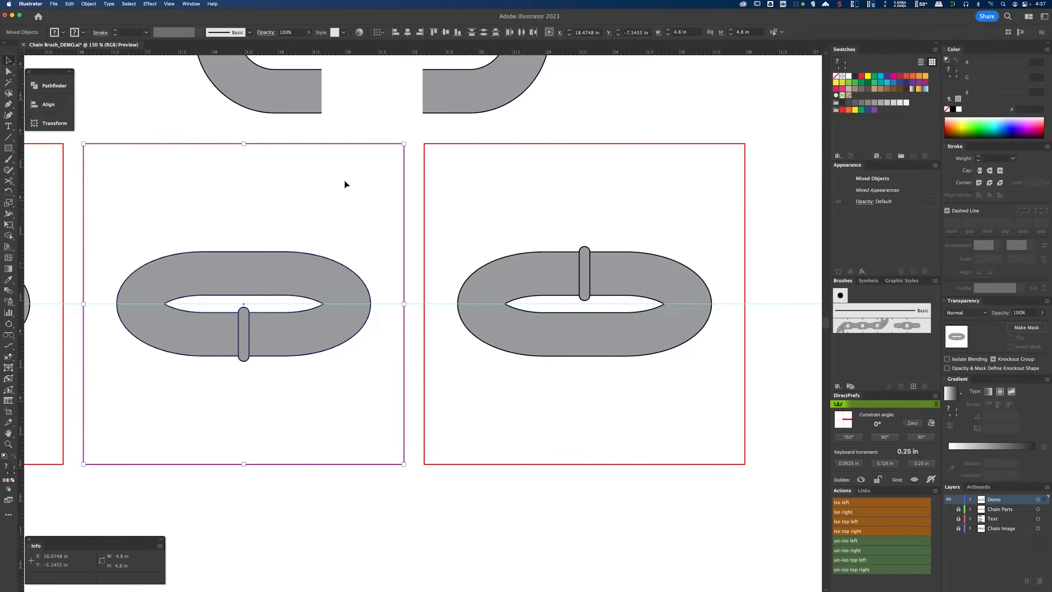
click(302, 144)
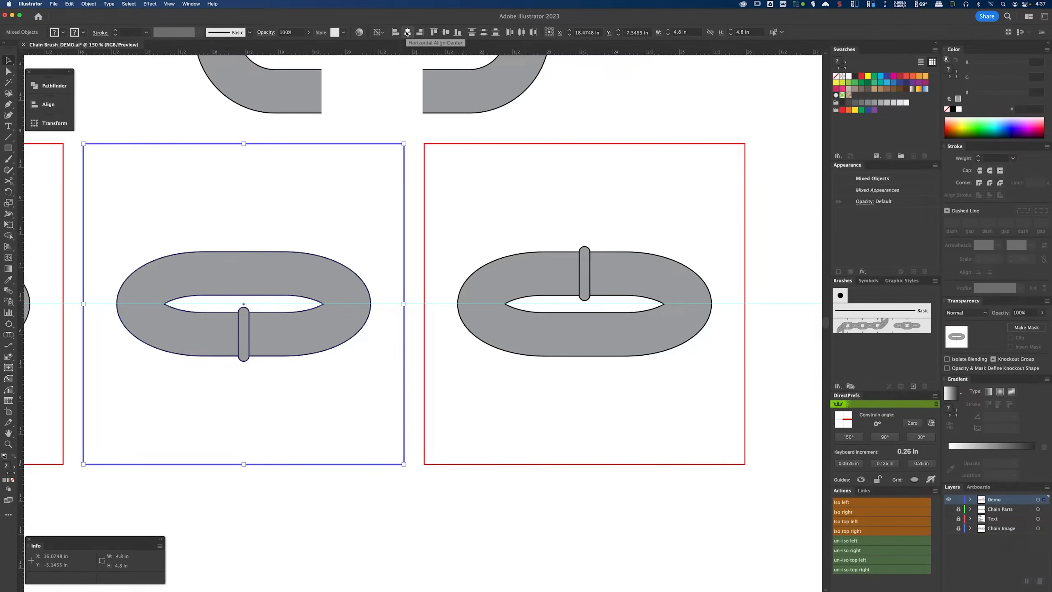
click(363, 119)
drag(354, 131, 384, 176)
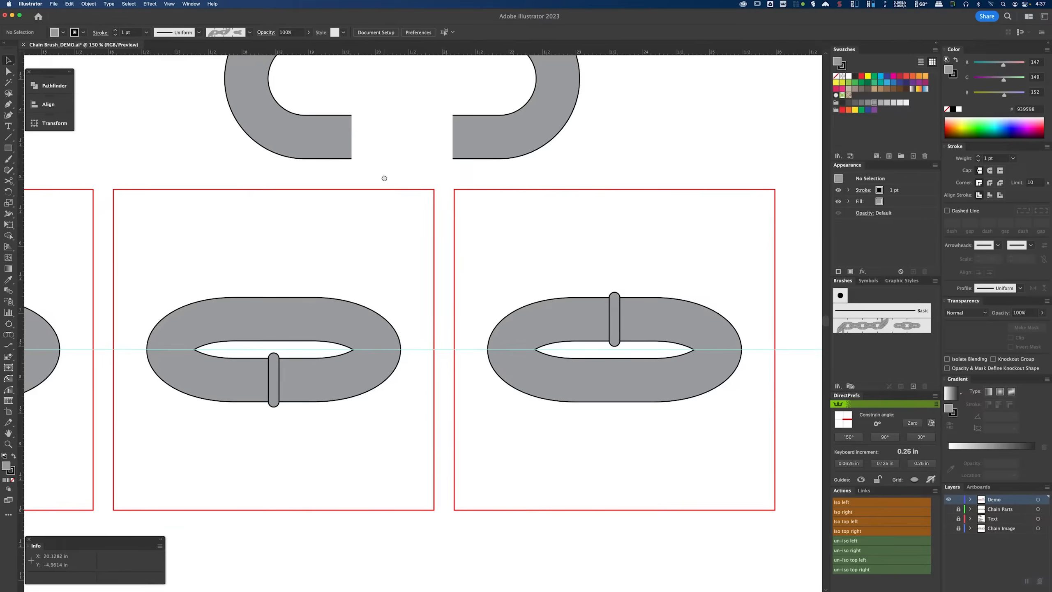
Step: Move the pair of half links down so they overlap the link in the middle square
click(493, 146)
drag(525, 135, 454, 247)
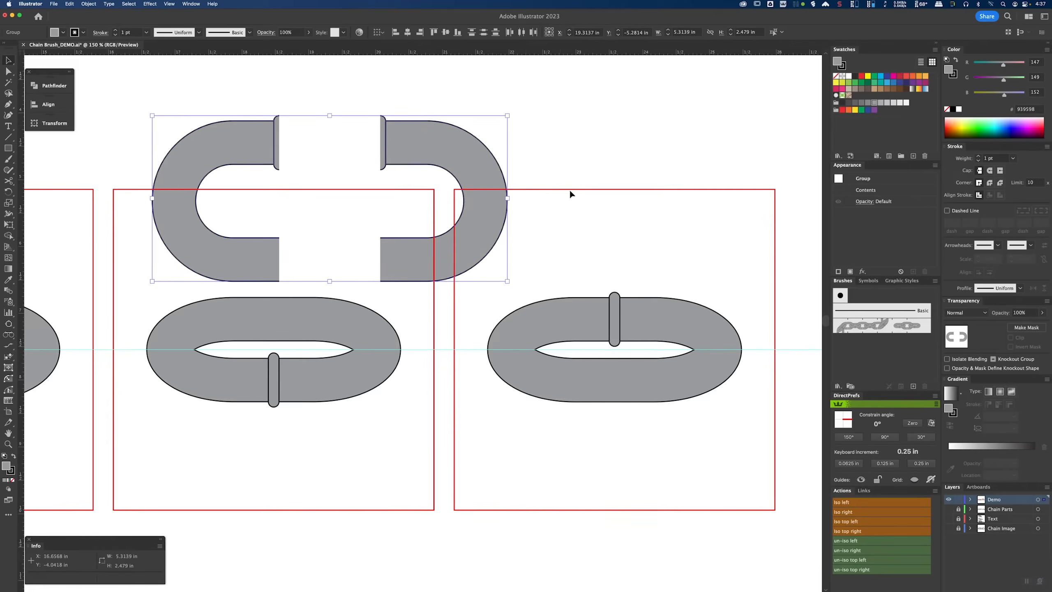
click(568, 190)
click(481, 361)
click(257, 369)
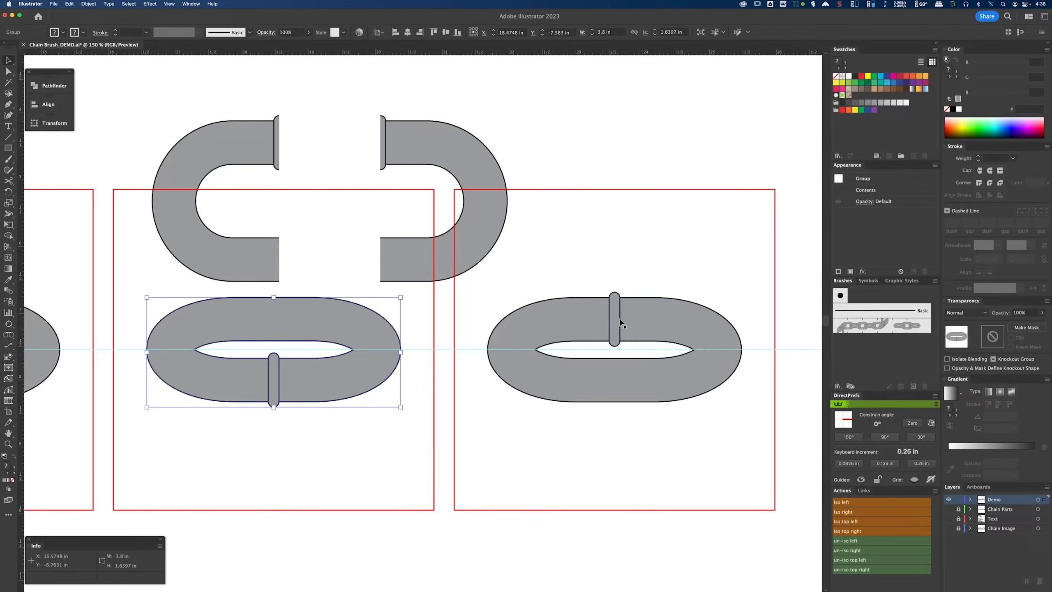
mouse_move(463, 238)
mouse_down()
mouse_move(481, 254)
mouse_move(461, 218)
mouse_up()
click(302, 125)
scroll(246, 126, up, 1)
click(237, 125)
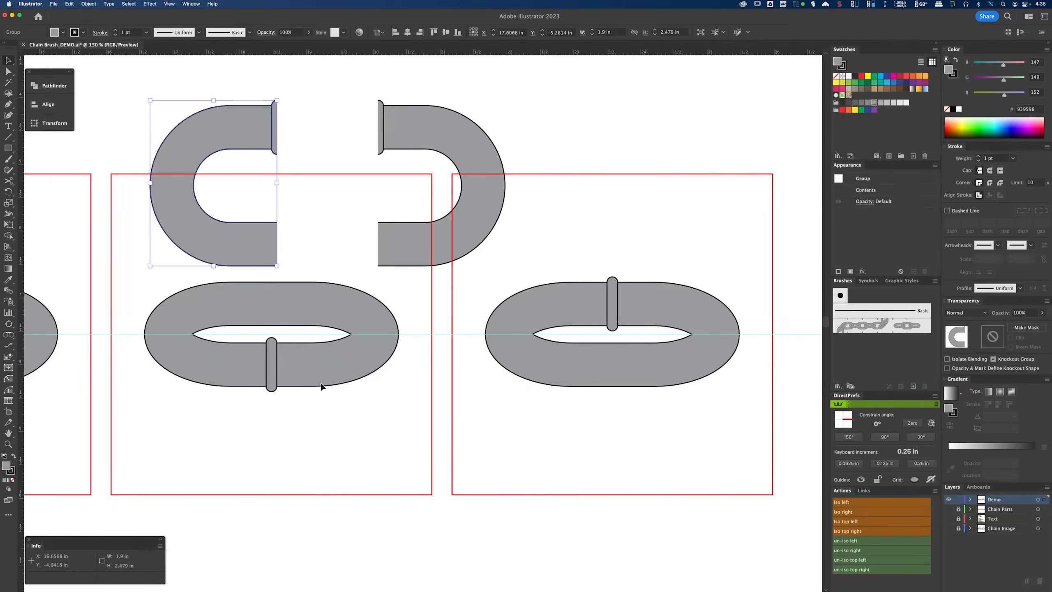
shift+click(414, 130)
drag(414, 130, 337, 277)
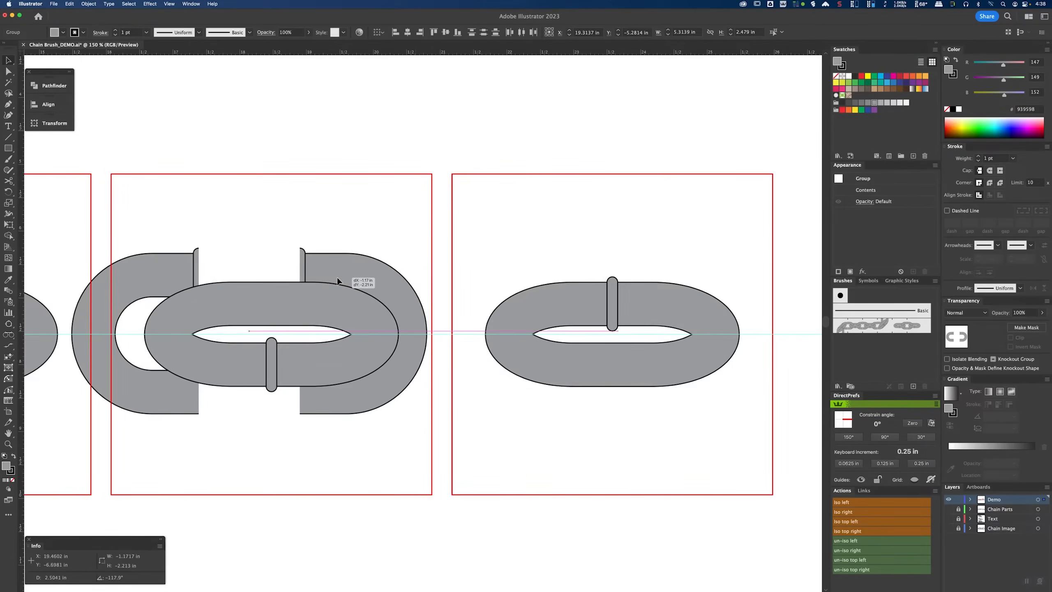
Step: Move the left half link down below the middle link and the right half link to the square's right edge
click(300, 339)
drag(300, 336, 242, 388)
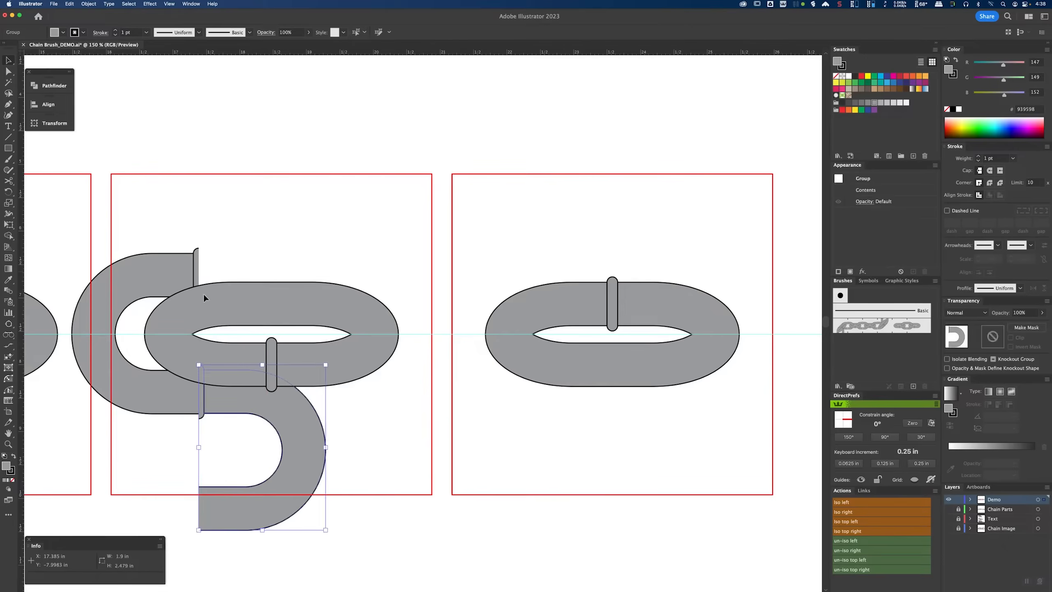
drag(141, 263, 366, 266)
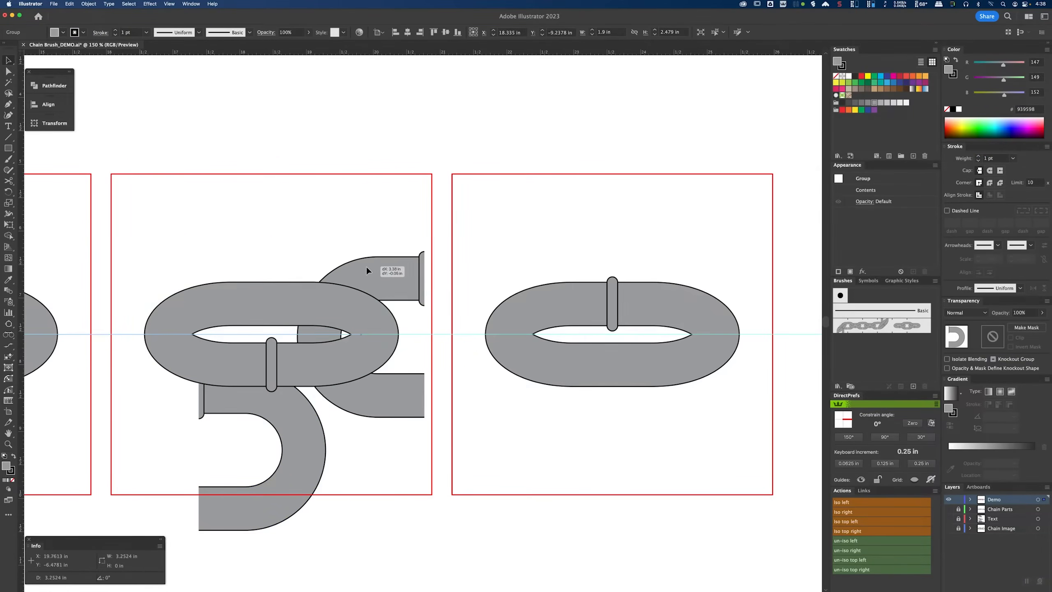
Step: Snap the right half link onto the horizontal guide and its end onto the red square's edge
key(a)
scroll(379, 307, up, 2)
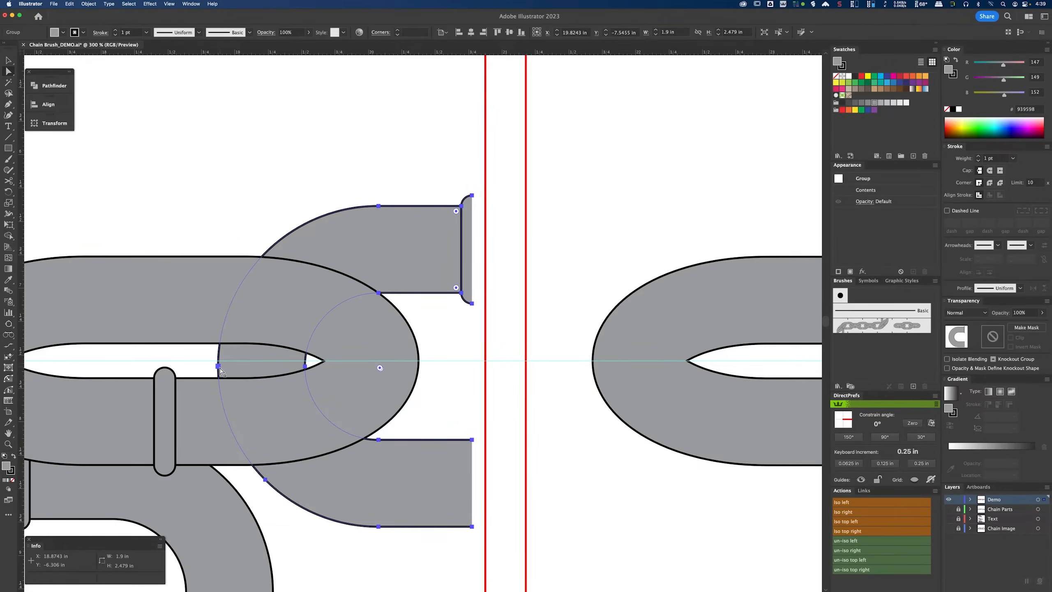
scroll(220, 369, up, 1)
drag(218, 365, 218, 359)
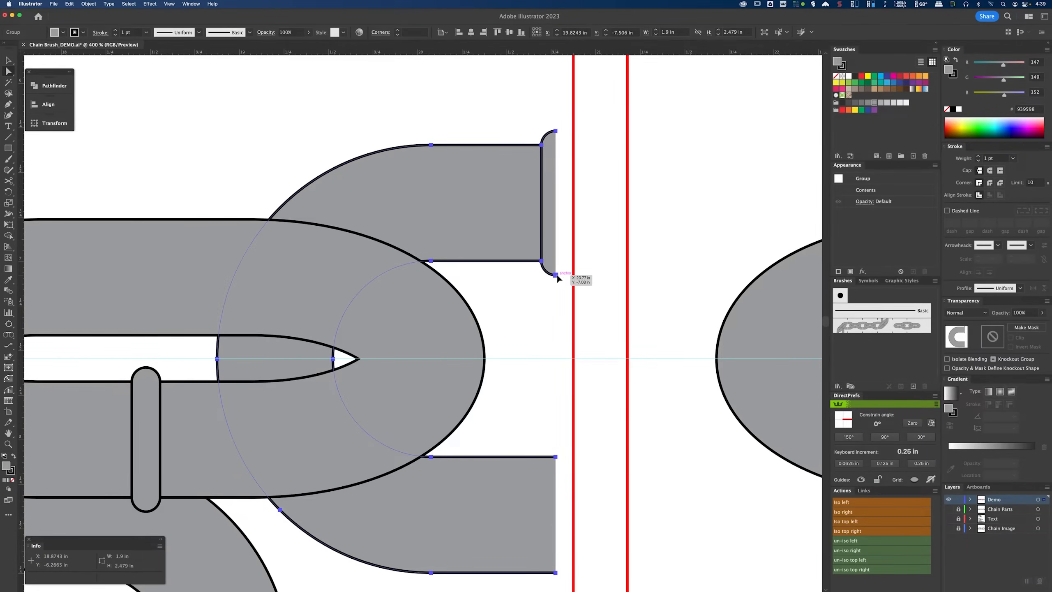
drag(557, 274, 574, 277)
click(594, 284)
Step: Rotate the left half link 90° into an arch and place it beneath the middle link
drag(149, 404, 382, 203)
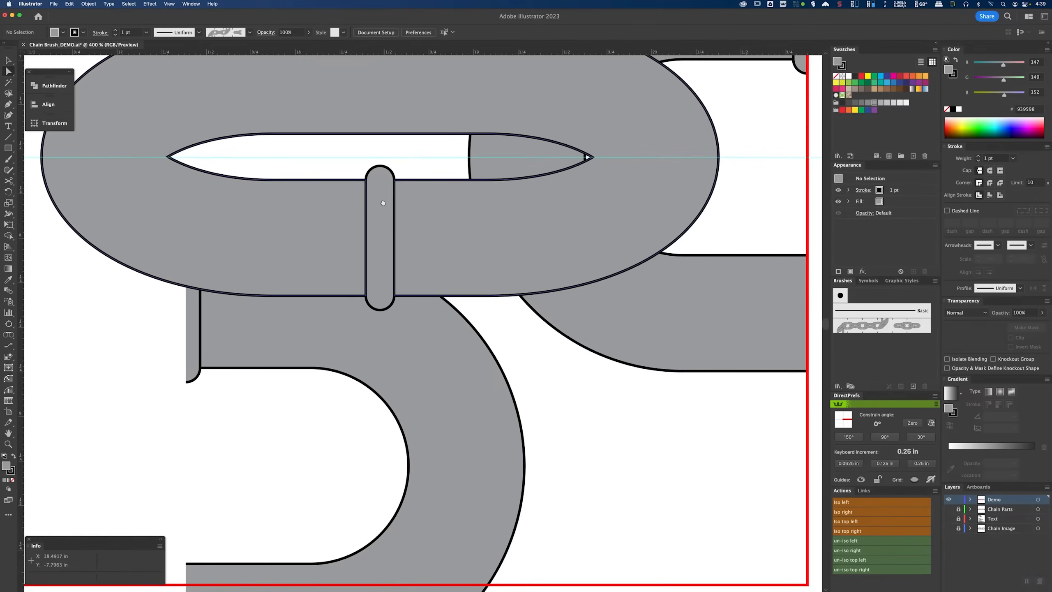
key(v)
click(381, 335)
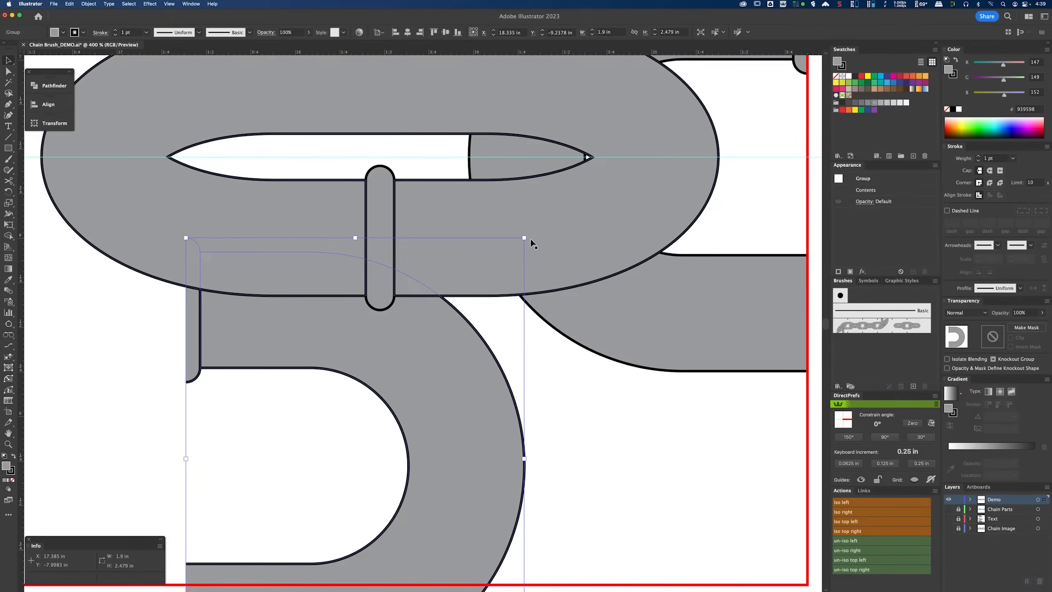
drag(528, 234, 238, 312)
drag(425, 387, 462, 300)
drag(450, 407, 451, 428)
scroll(339, 488, down, 5)
scroll(339, 487, left, 2)
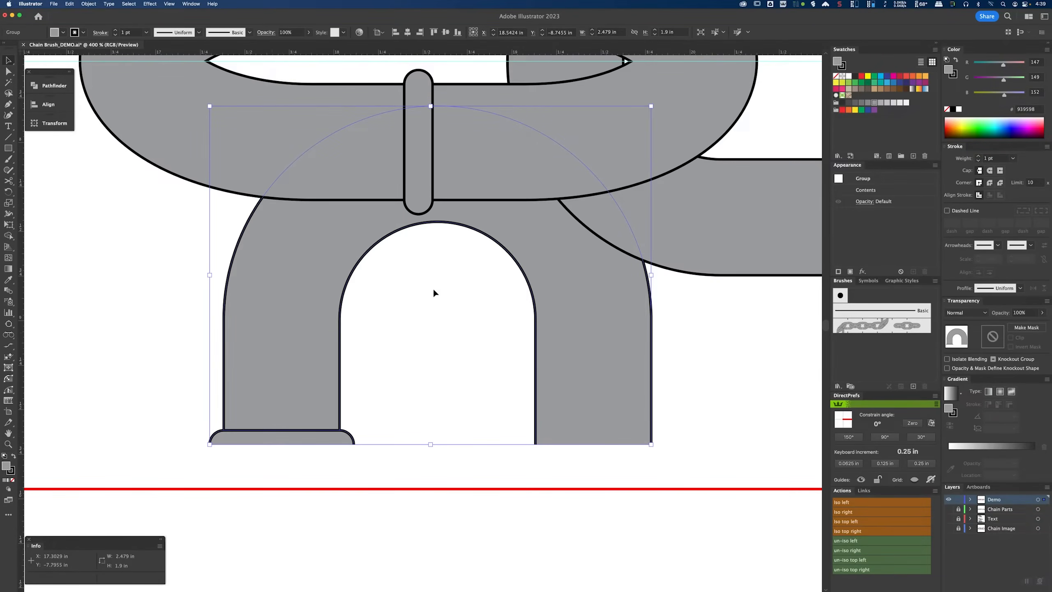
scroll(506, 225, up, 8)
scroll(506, 225, right, 2)
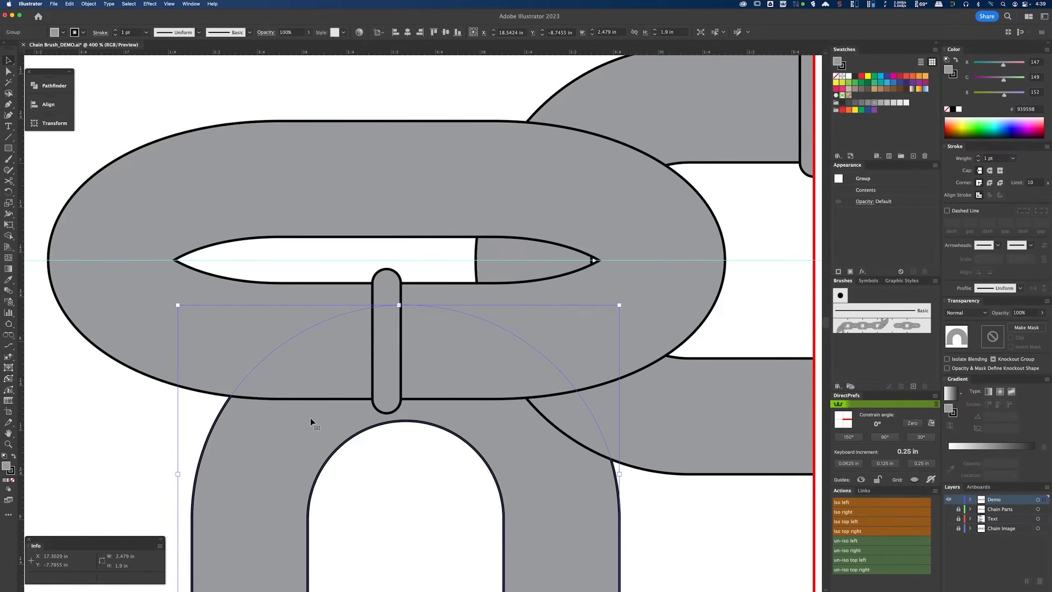
drag(257, 444, 162, 514)
click(555, 498)
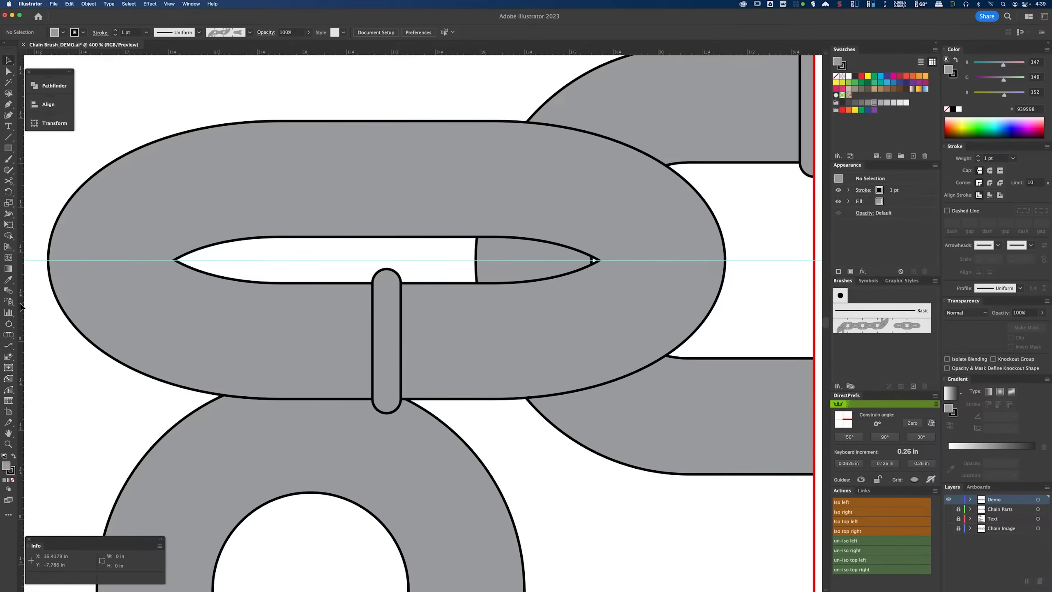
Step: Rotate a copy of the vertical guide line 45° around the middle link's center point
click(386, 269)
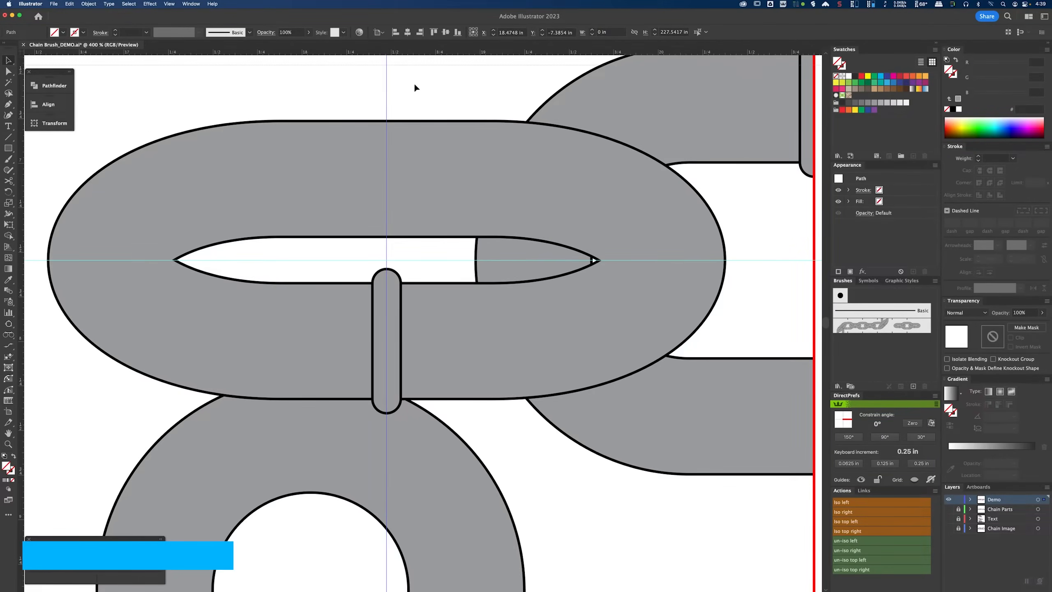
click(387, 260)
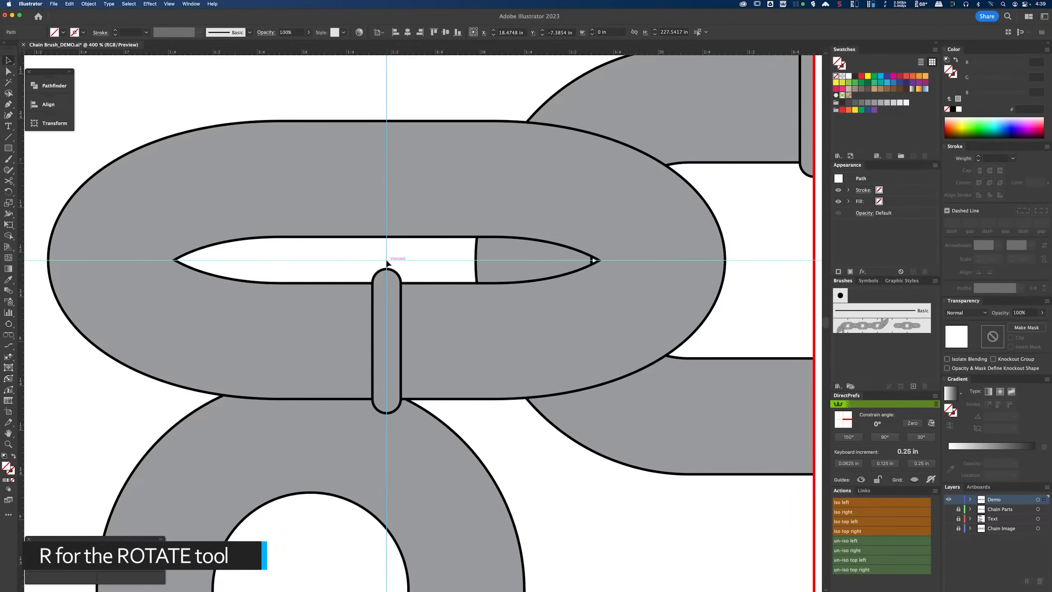
key(r)
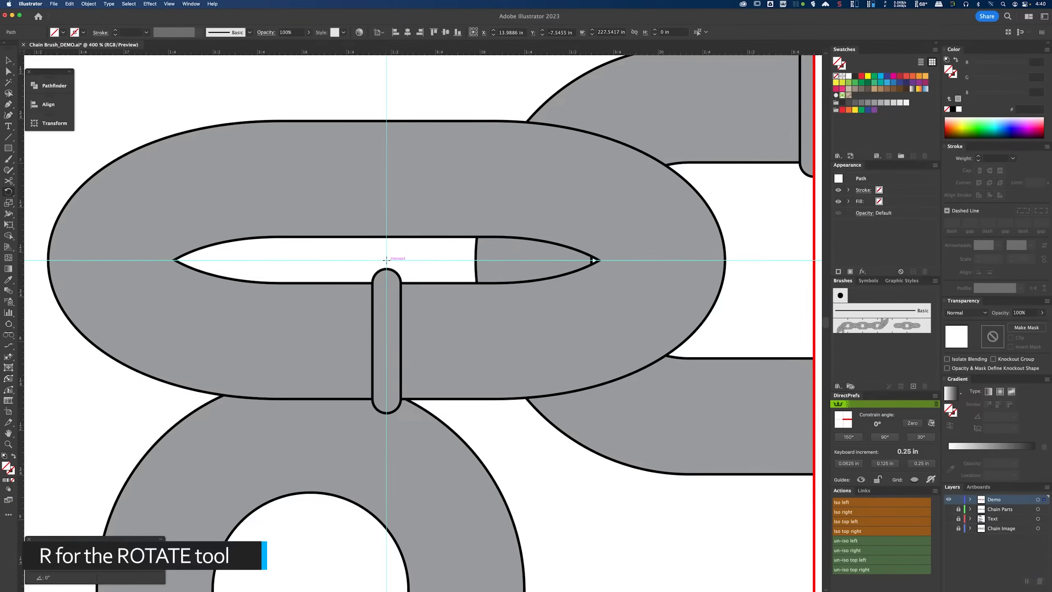
click(386, 260)
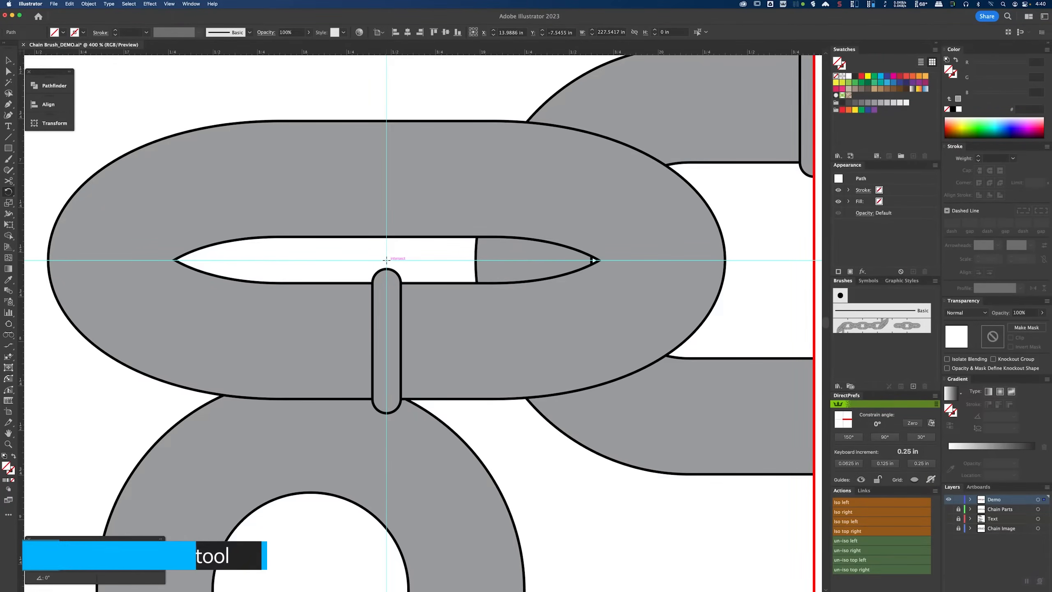
drag(613, 260, 576, 361)
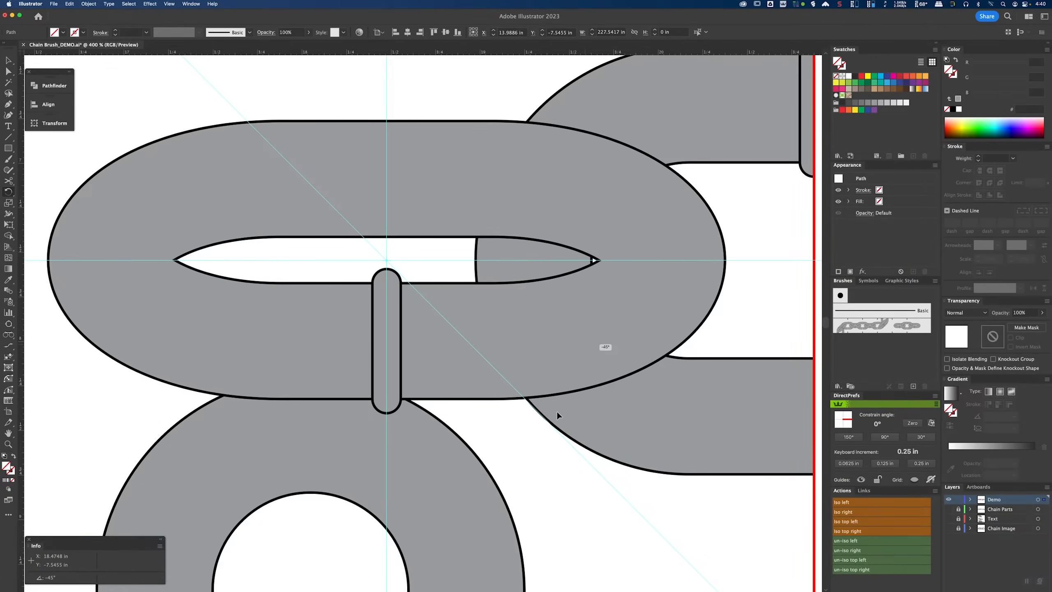
drag(557, 413, 557, 411)
key(v)
click(388, 84)
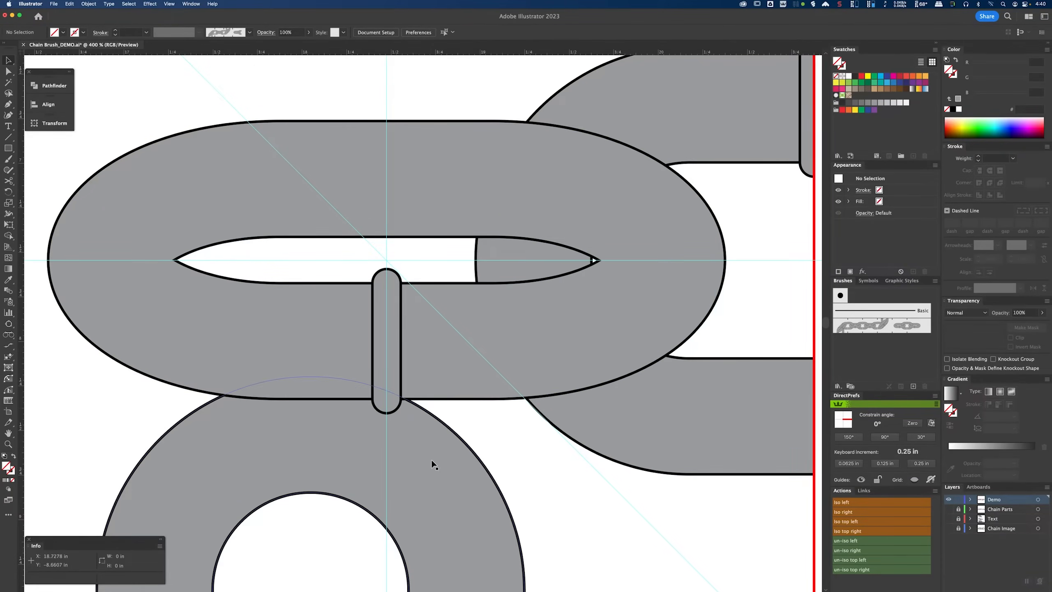
Step: Move the arch half link horizontally to center it on the vertical guide
click(425, 468)
scroll(424, 468, down, 3)
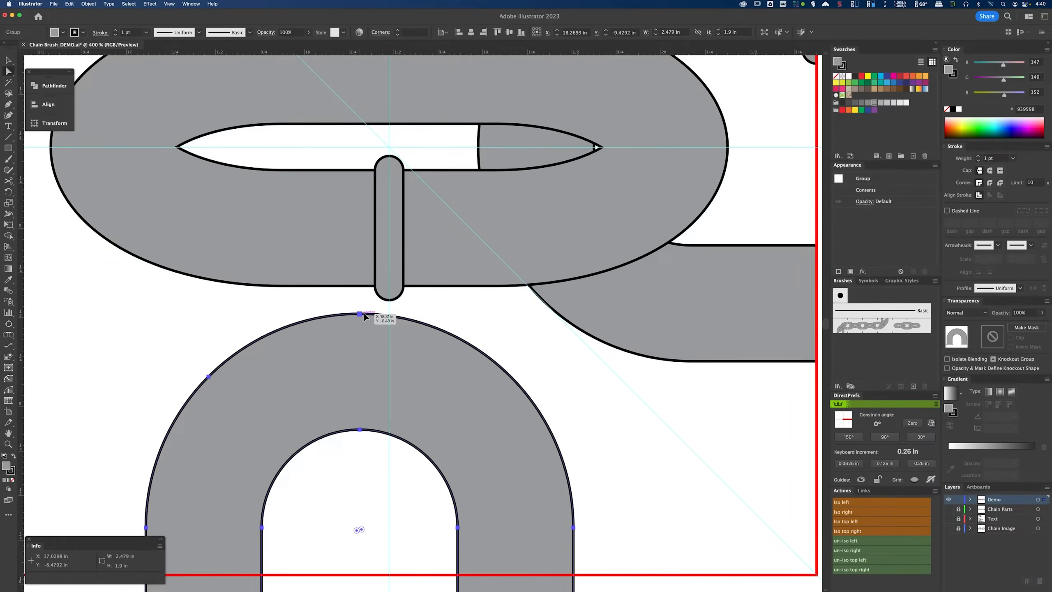
drag(360, 313, 389, 313)
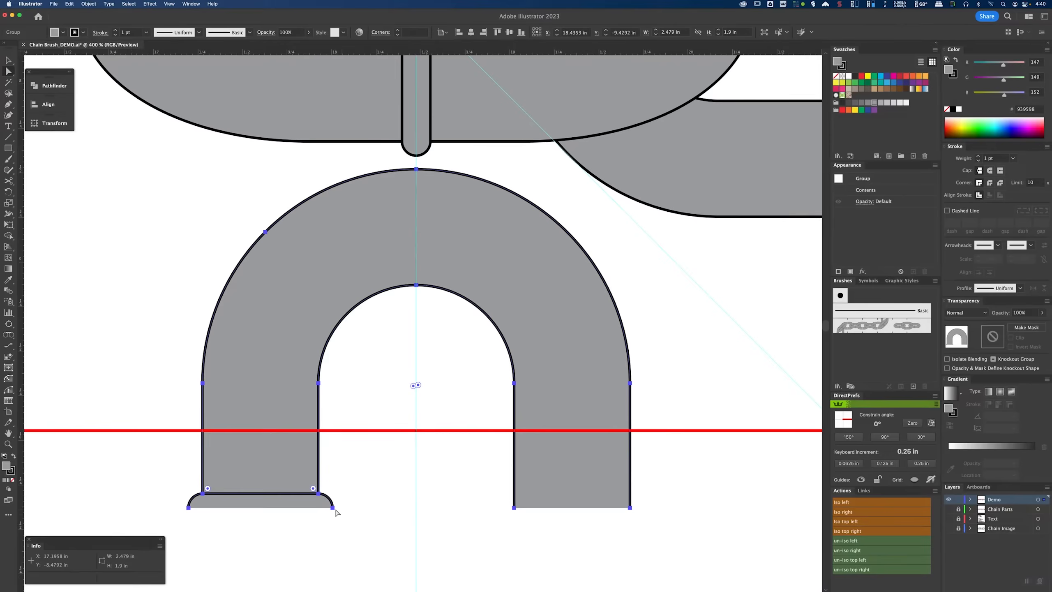
Step: Move the arch half link up so its open ends sit on the red square's bottom edge
drag(333, 506, 333, 431)
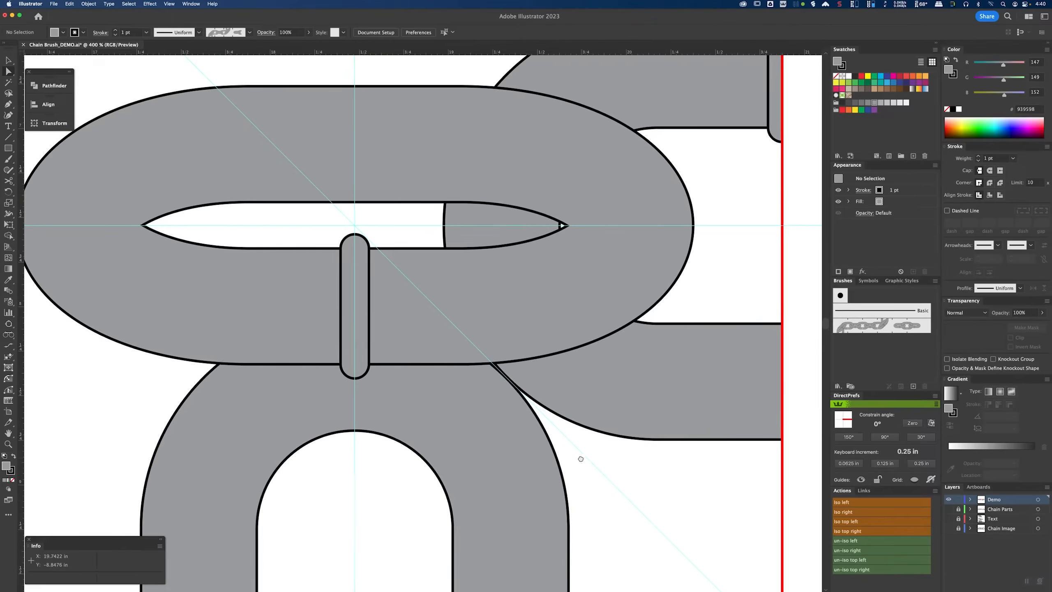
Step: Rotate the middle chain link 45° so it lies along the diagonal guide
scroll(604, 342, up, 2)
key(v)
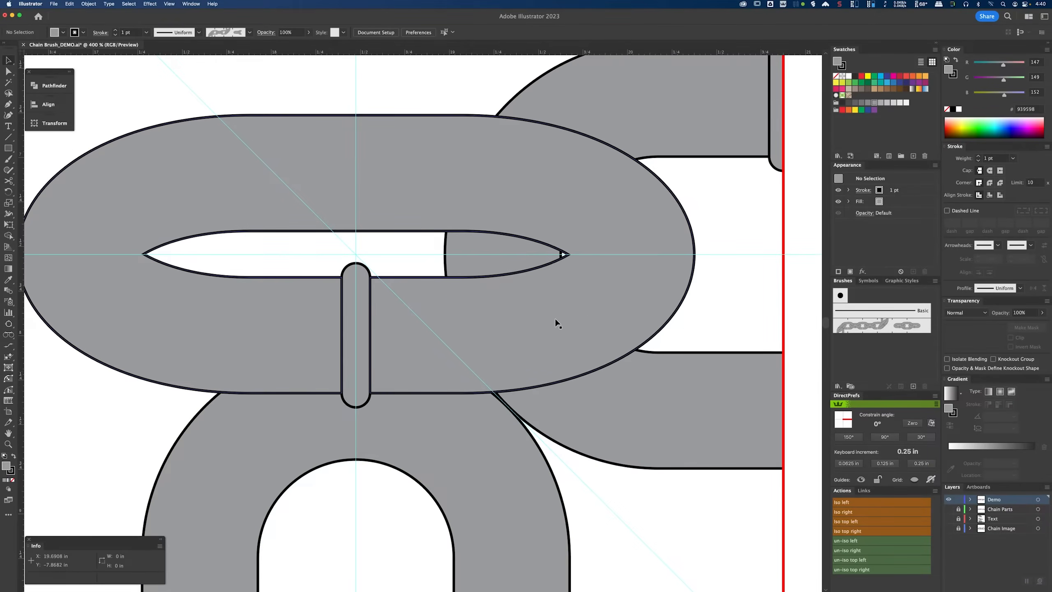
click(454, 182)
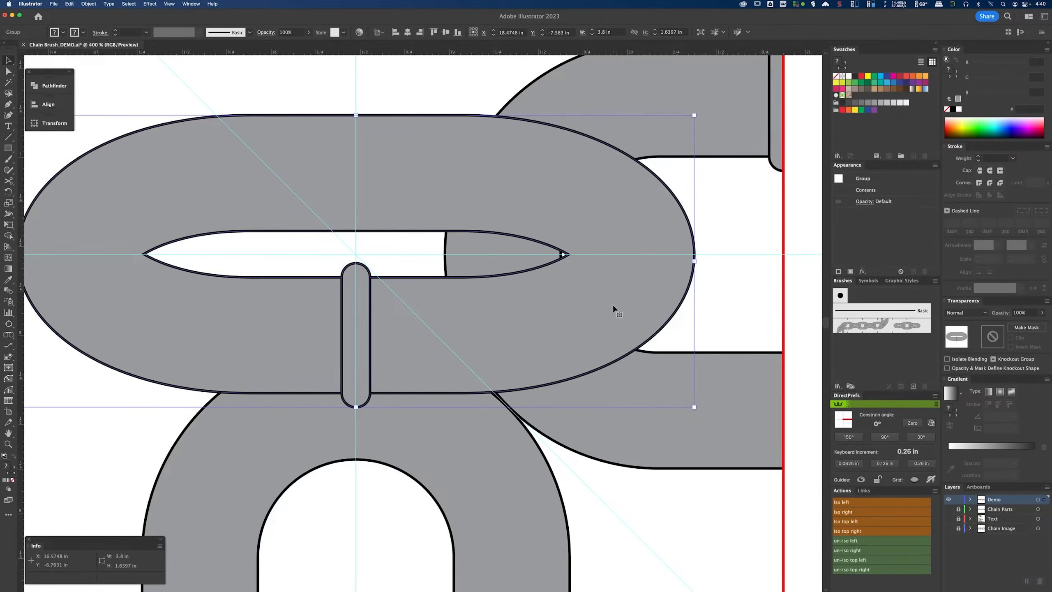
drag(698, 412, 702, 255)
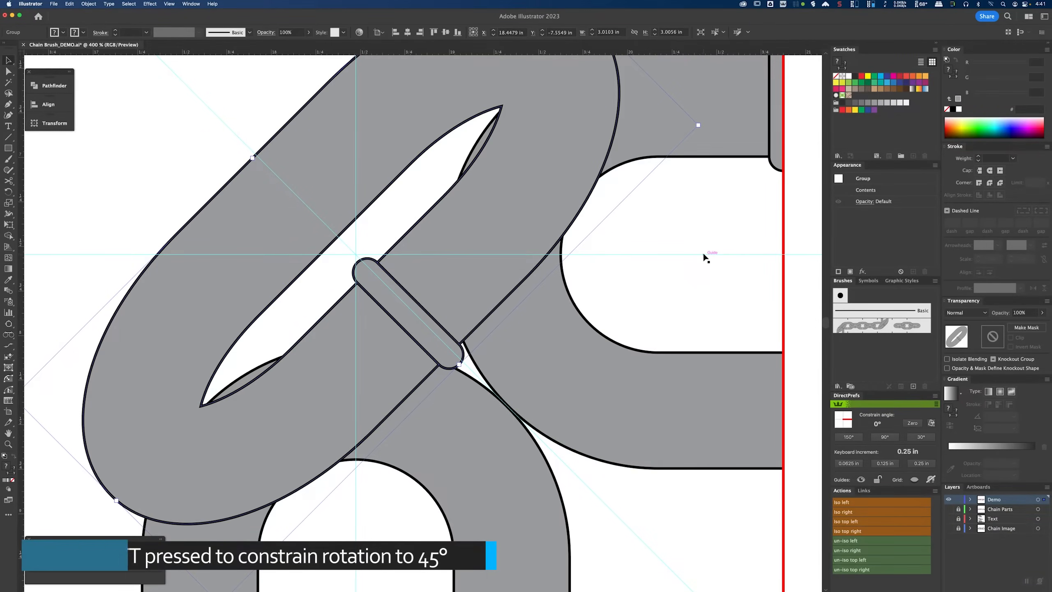
Step: Shift the crossbar inside the rotated link so it is centered on the diagonal guide
key(a)
scroll(367, 258, up, 2)
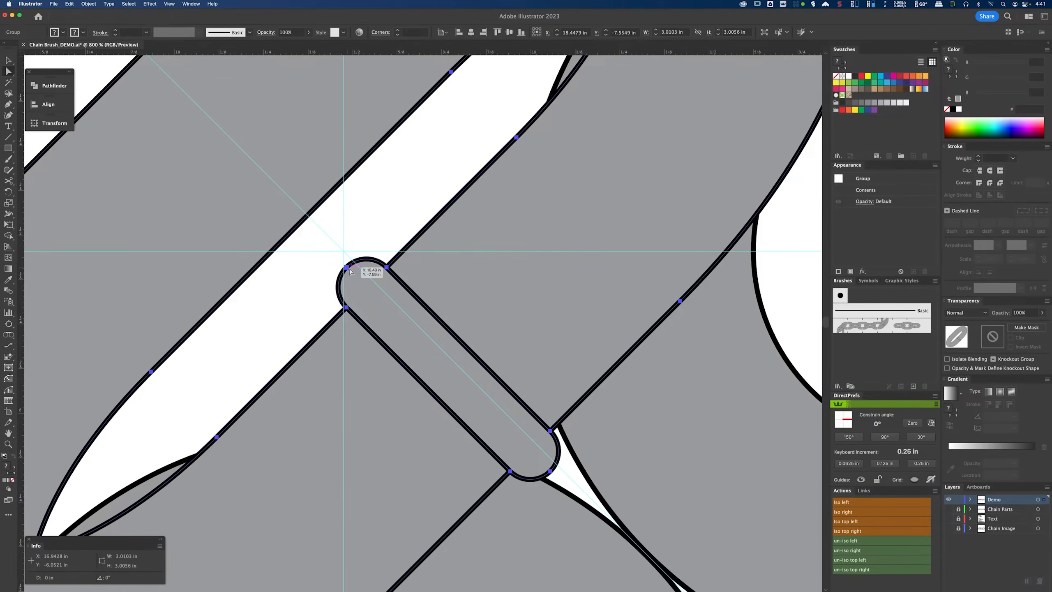
drag(350, 268, 364, 274)
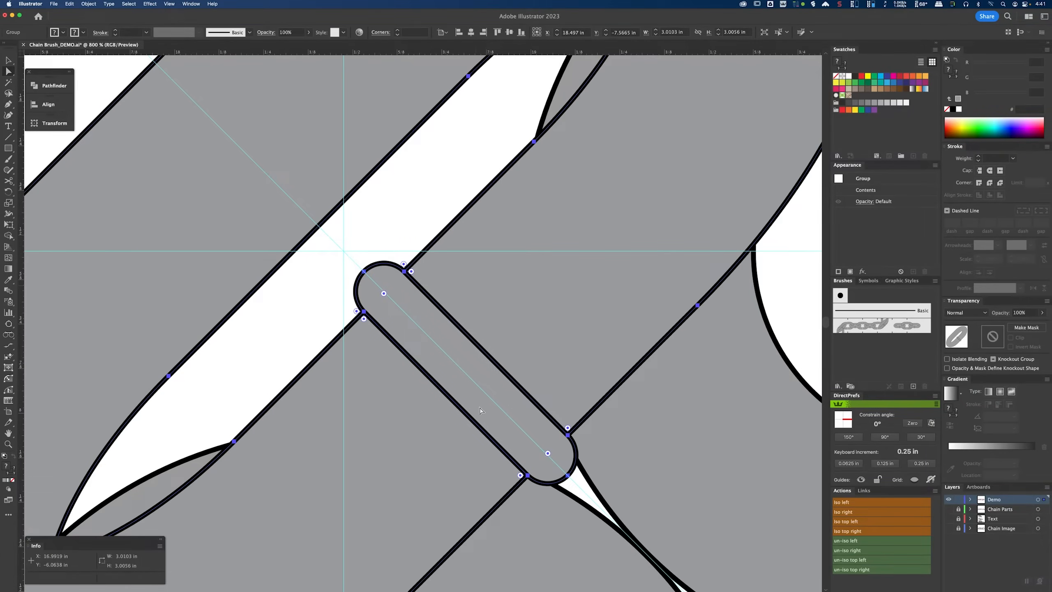
Step: Deselect and switch to outline view to inspect the rotated link's paths
key(super+minus)
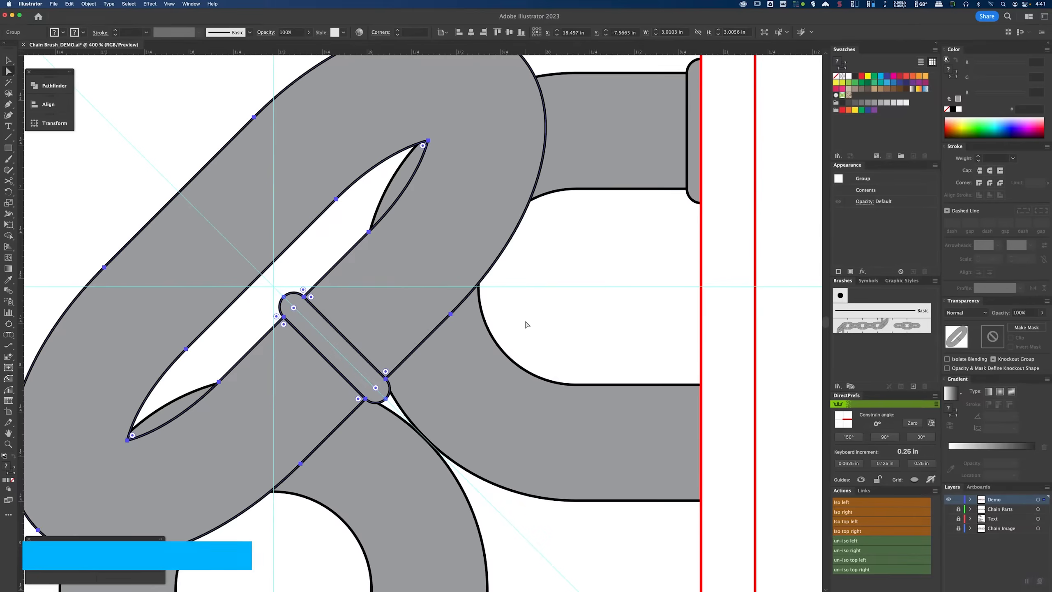
click(525, 320)
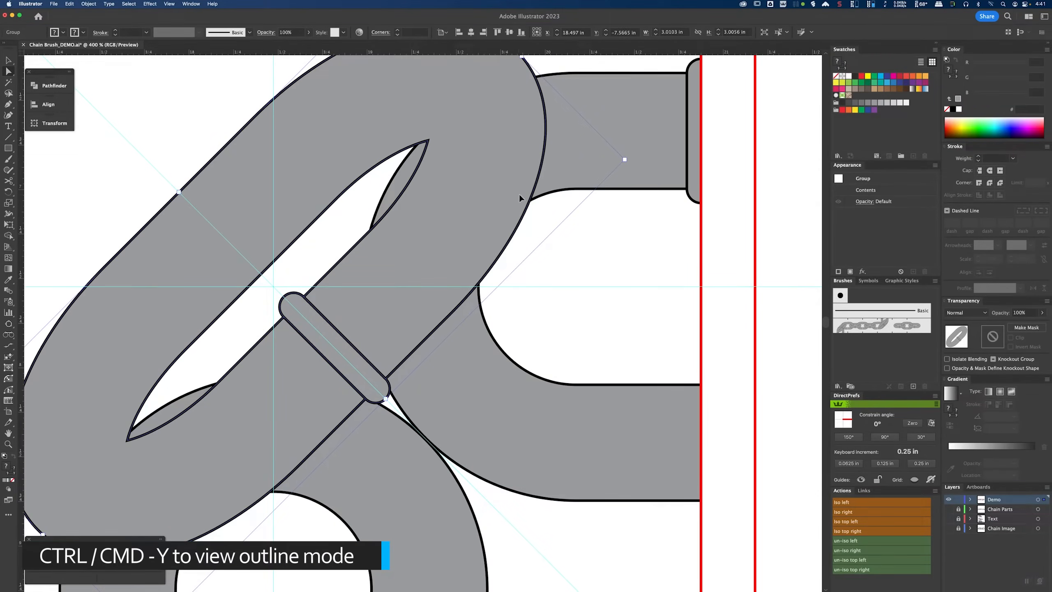
key(super+y)
key(super+plus)
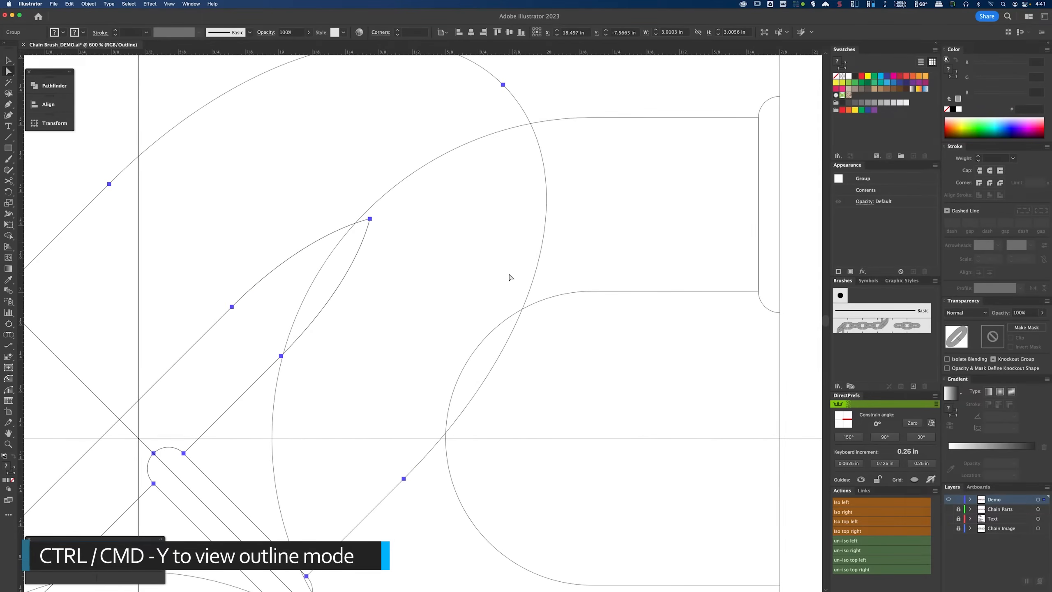
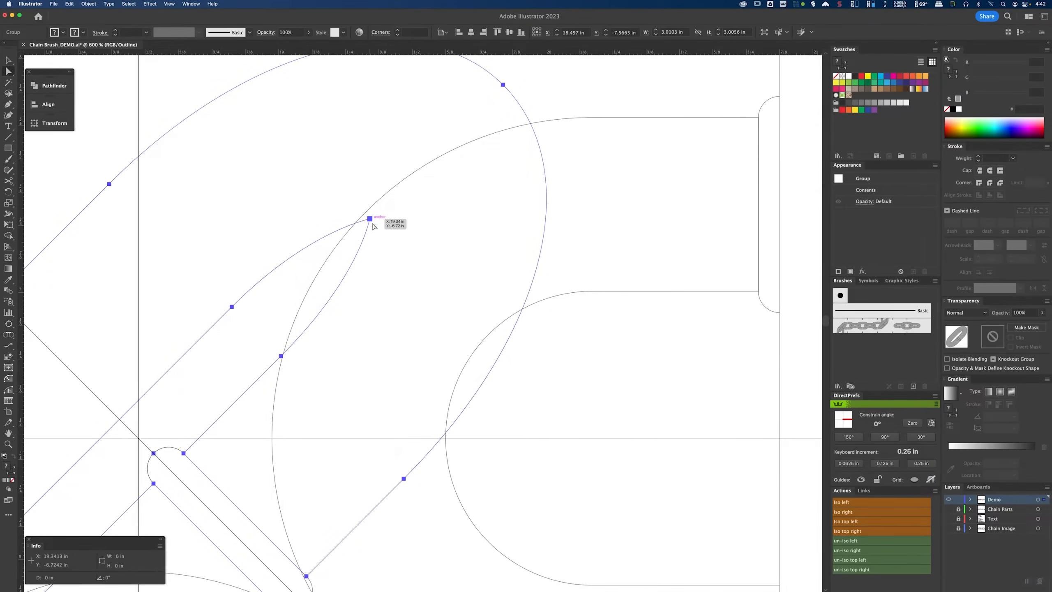
Step: Move the rotated middle link so its inner tip anchor snaps onto the neighbouring link's curve
drag(370, 220, 492, 332)
scroll(499, 342, up, 10)
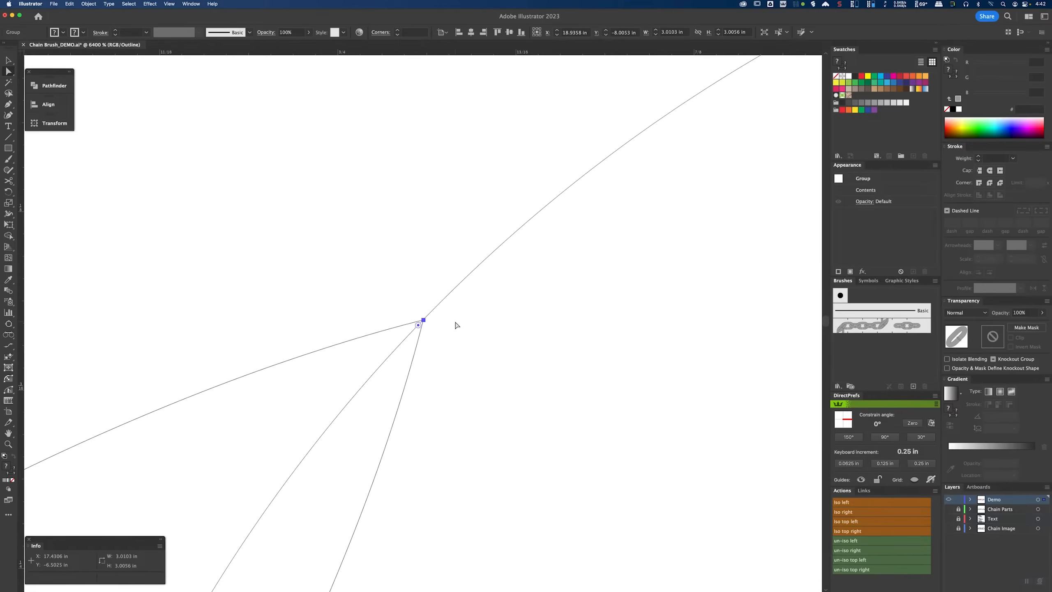
scroll(505, 348, down, 5)
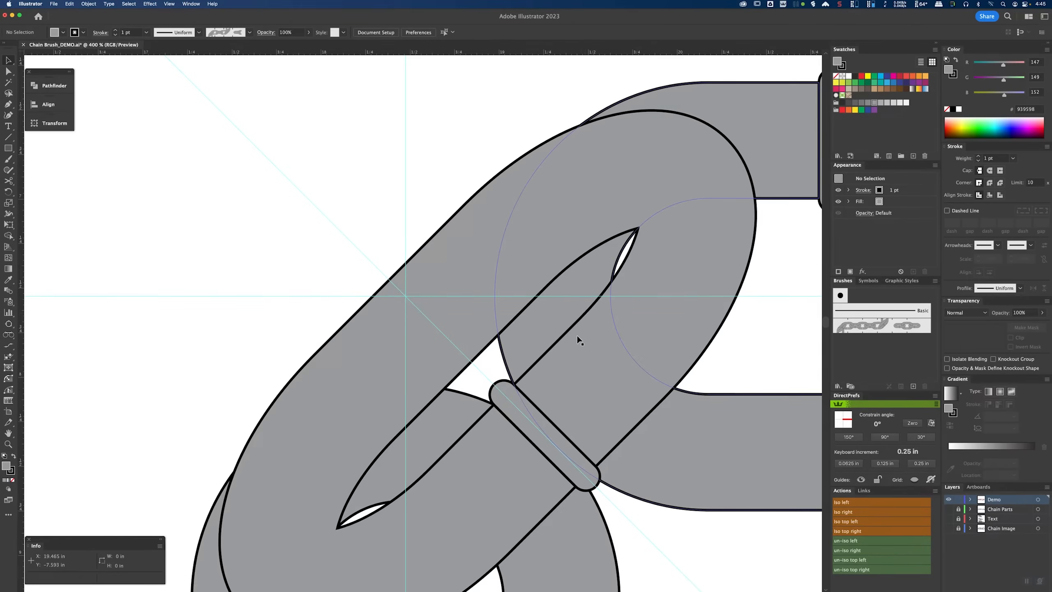
scroll(575, 334, down, 2)
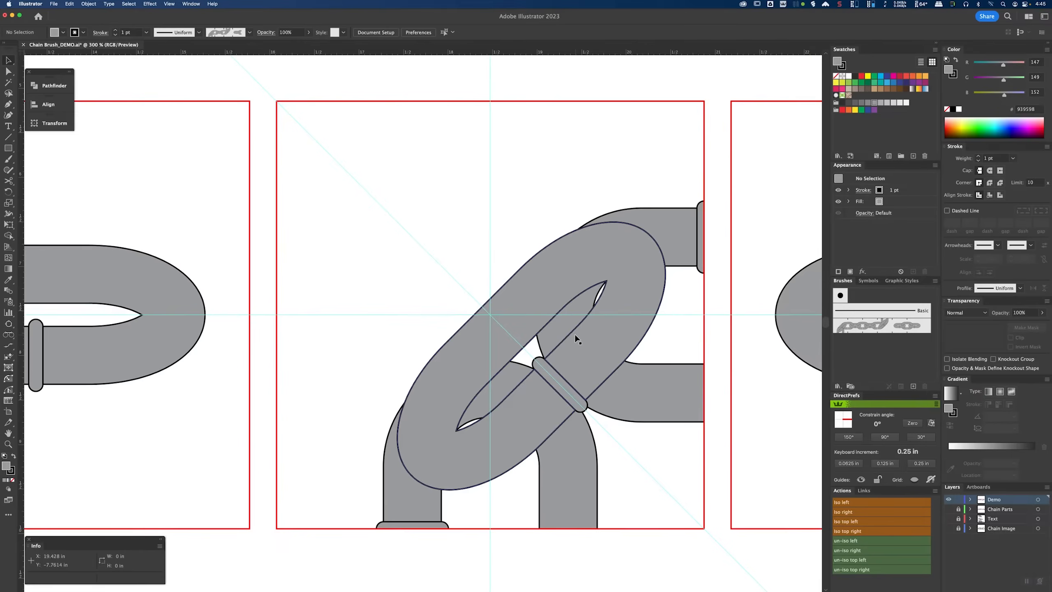
Step: Duplicate the bottom arch and right half link horizontally into the next red square
drag(730, 337, 374, 317)
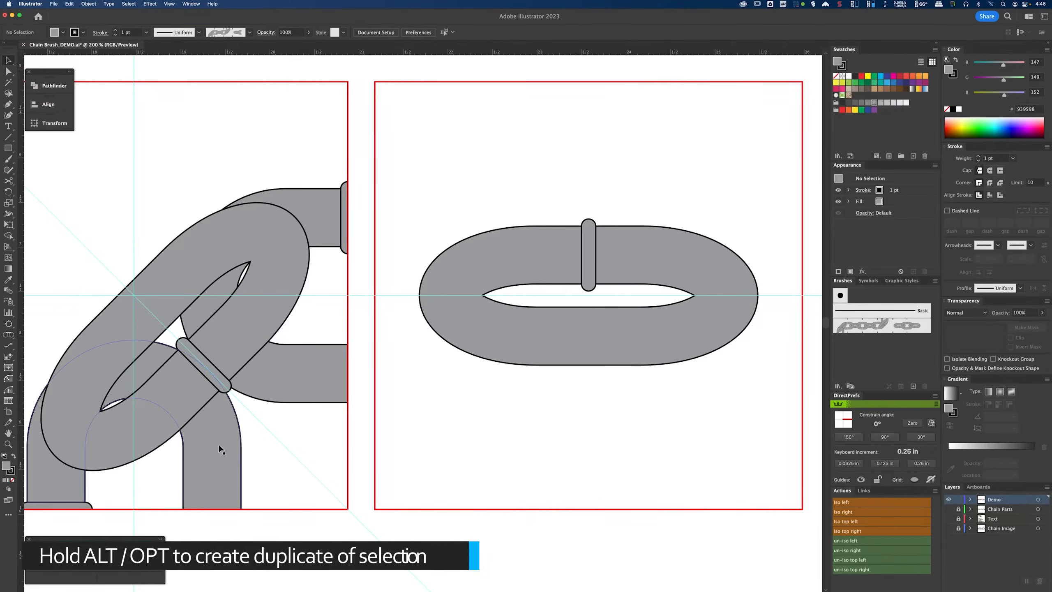
click(285, 374)
drag(286, 375, 736, 374)
scroll(662, 290, right, 5)
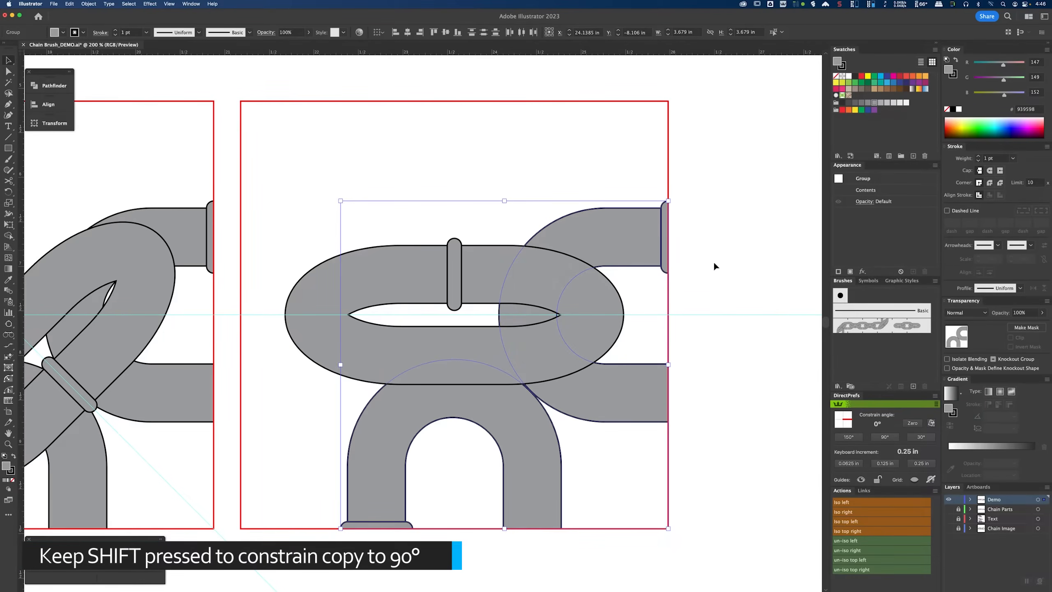
Step: Reflect the right half link across the horizontal guide so its end cap moves to the bottom
click(588, 243)
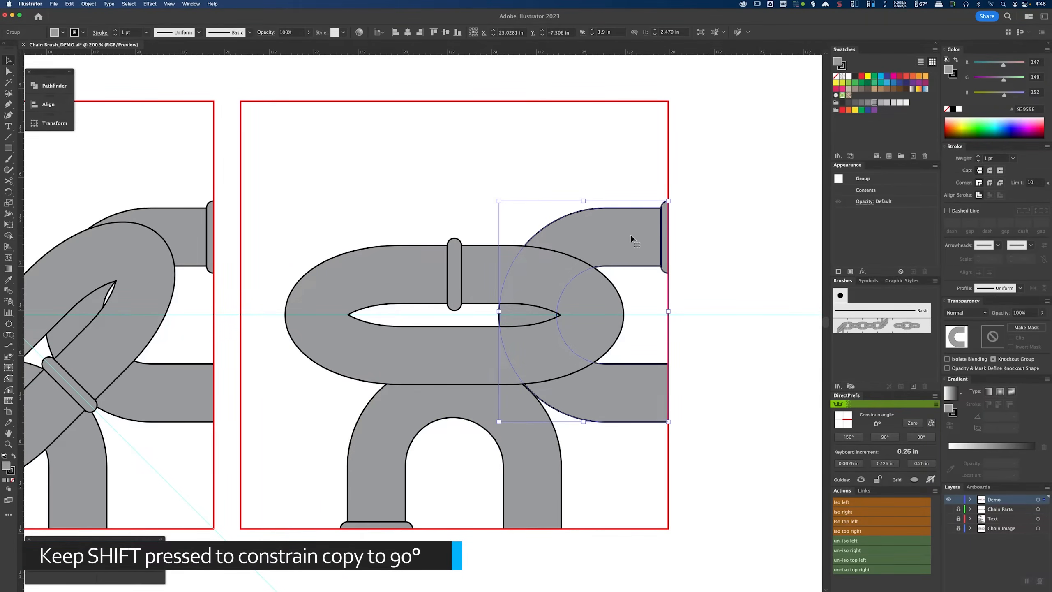
click(8, 195)
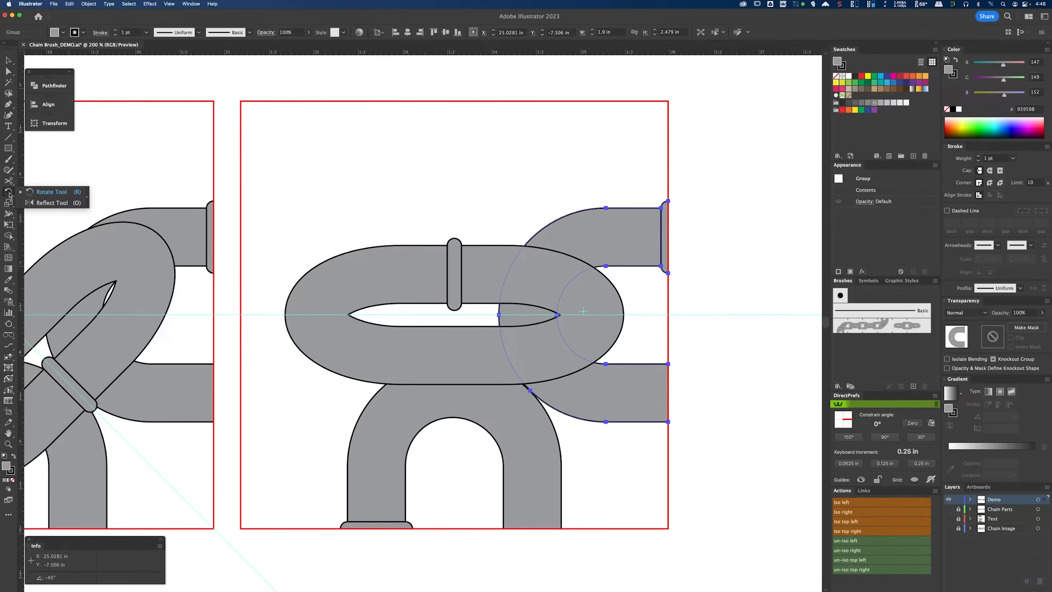
click(62, 206)
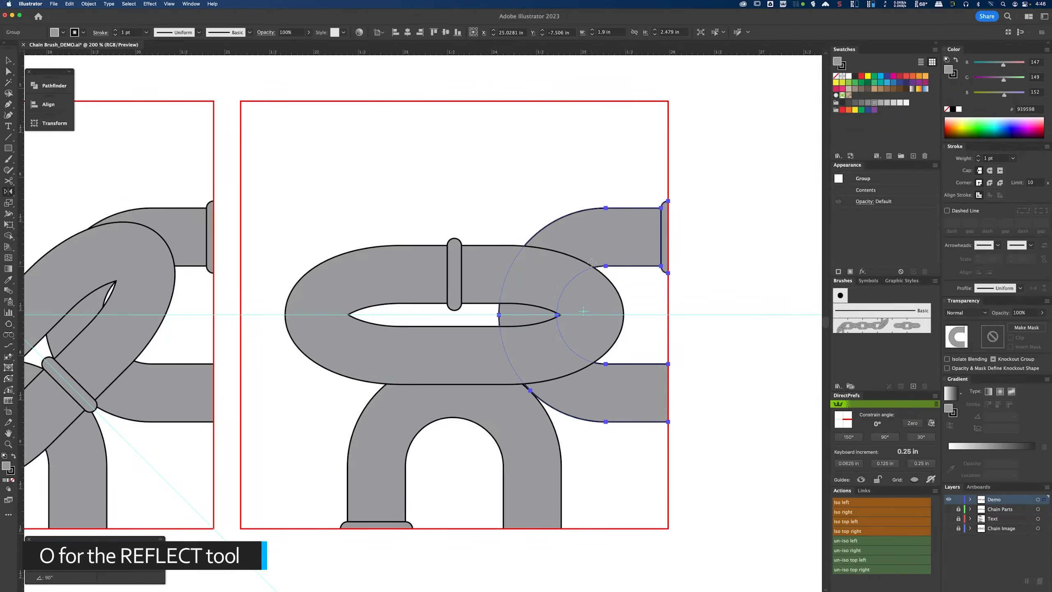
key(super+plus)
key(super+plus)
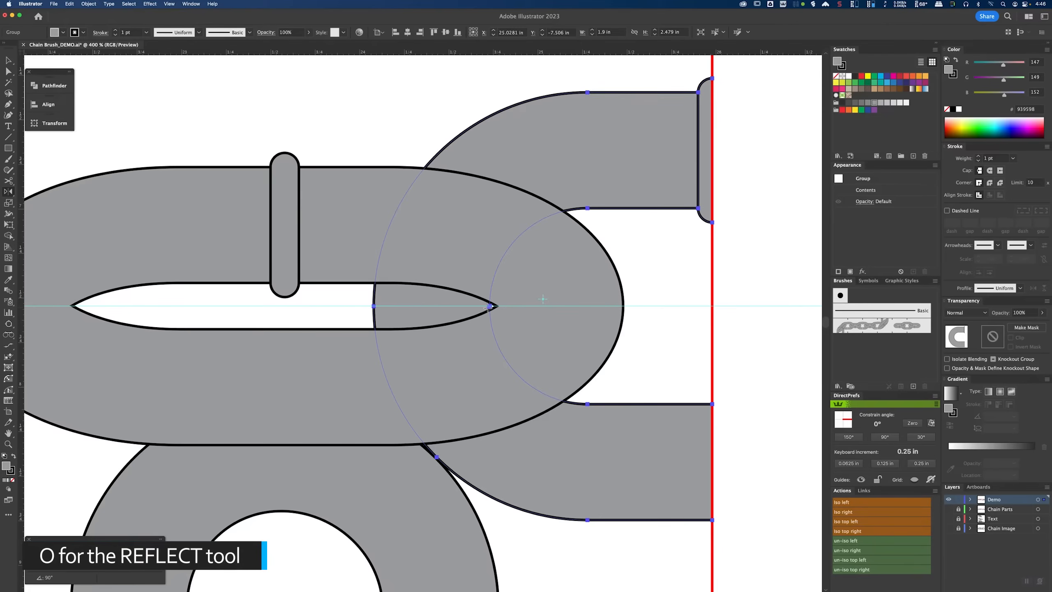
click(374, 306)
drag(566, 141, 564, 352)
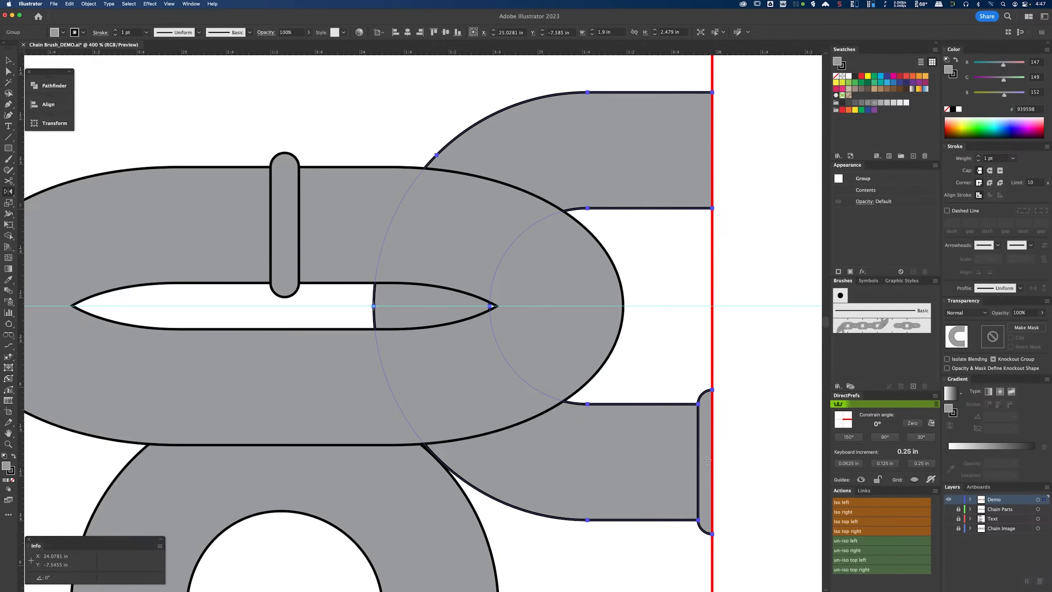
Step: Reflect the bottom arch vertically-axis so its end cap moves to the right side, then deselect
key(v)
scroll(622, 414, down, 5)
scroll(621, 414, left, 3)
click(552, 375)
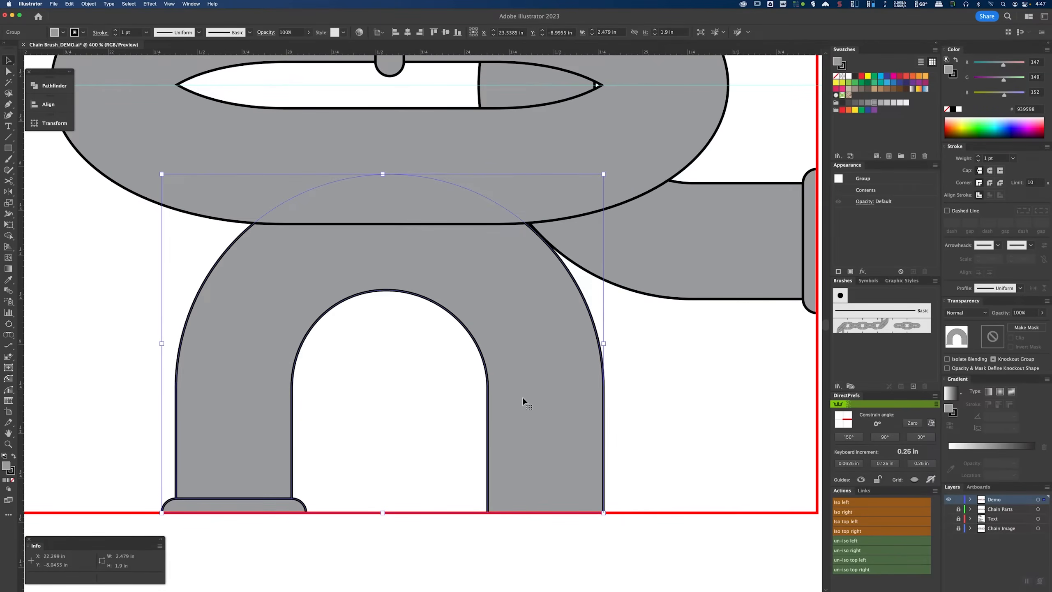
key(o)
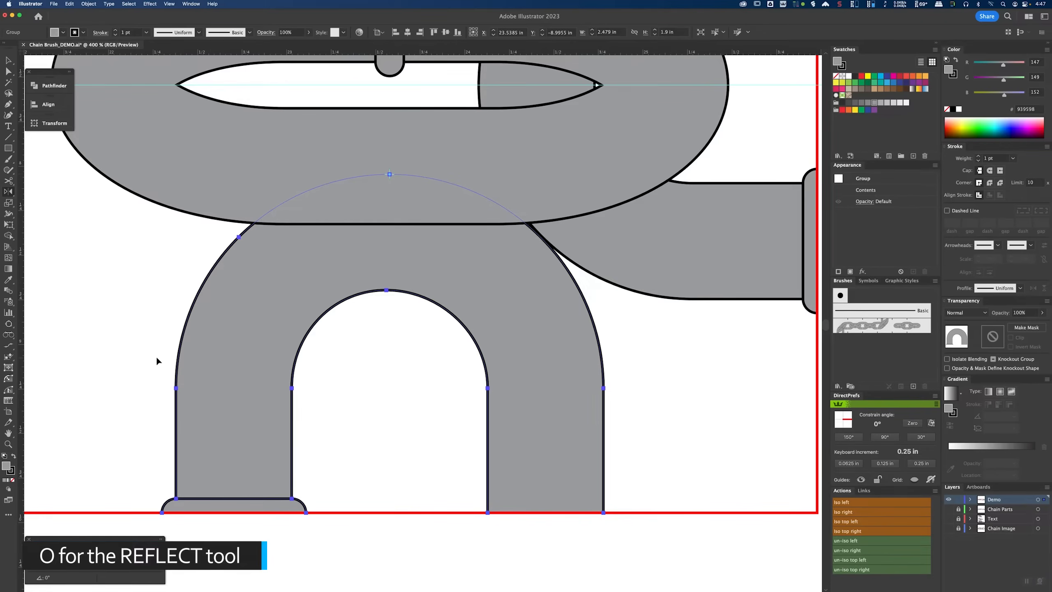
drag(207, 359, 540, 355)
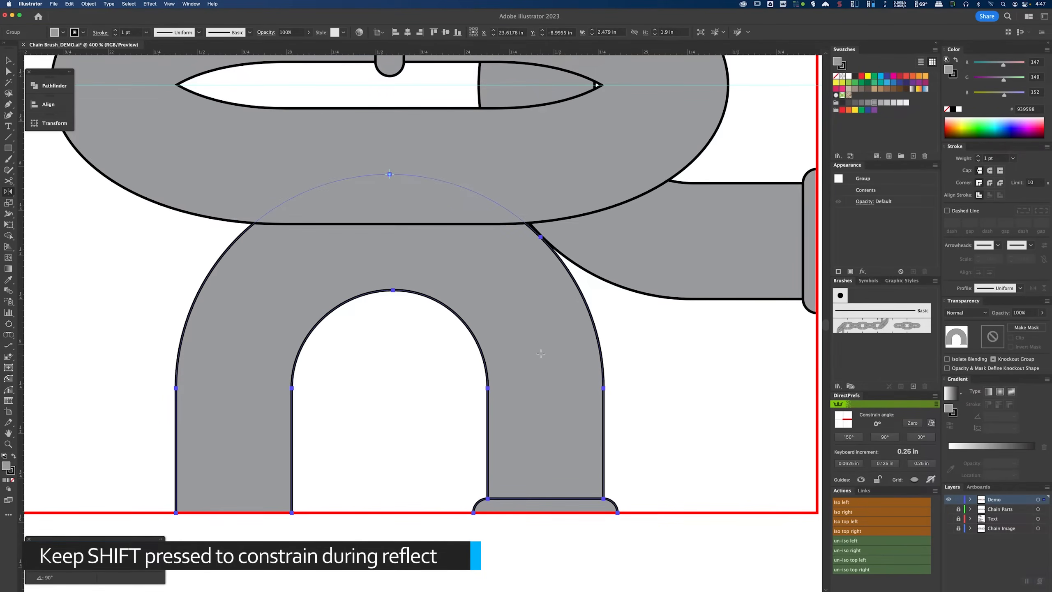
key(v)
click(567, 546)
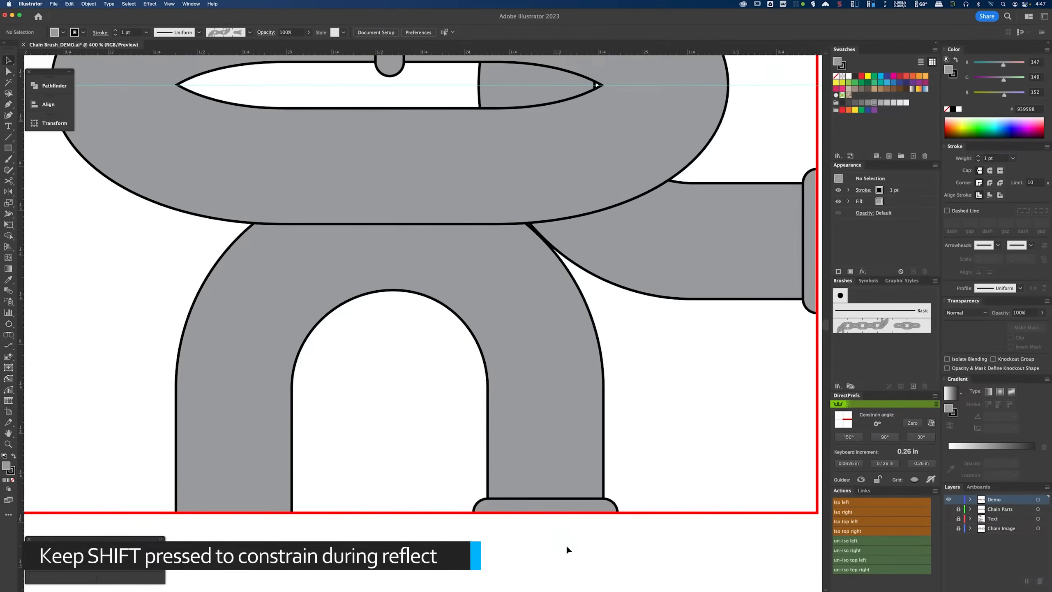
Step: Center the vertical guide horizontally on the second red square
scroll(534, 497, up, 5)
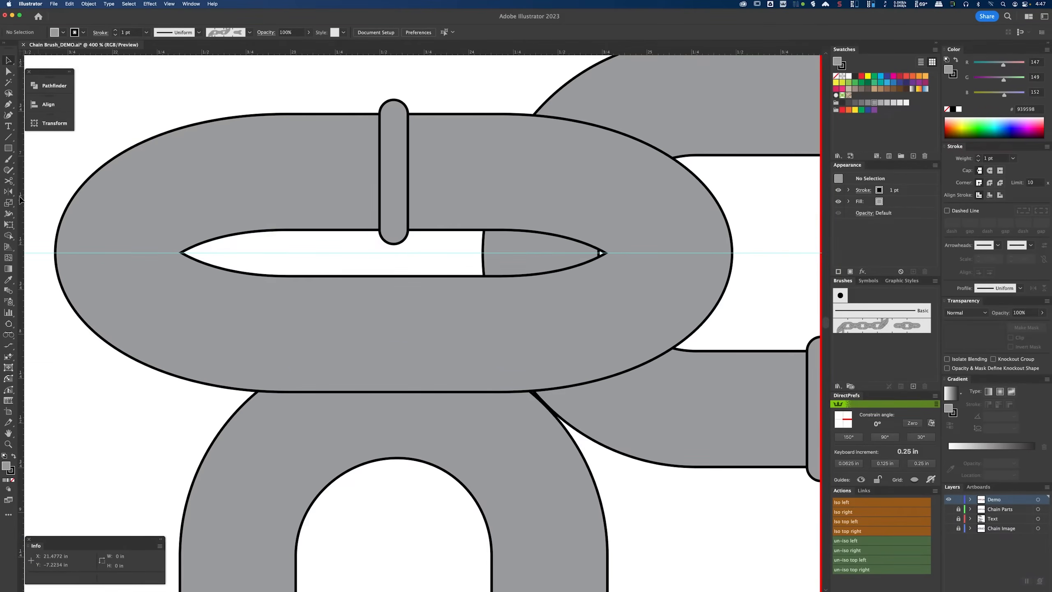
click(376, 264)
key(cmd+minus)
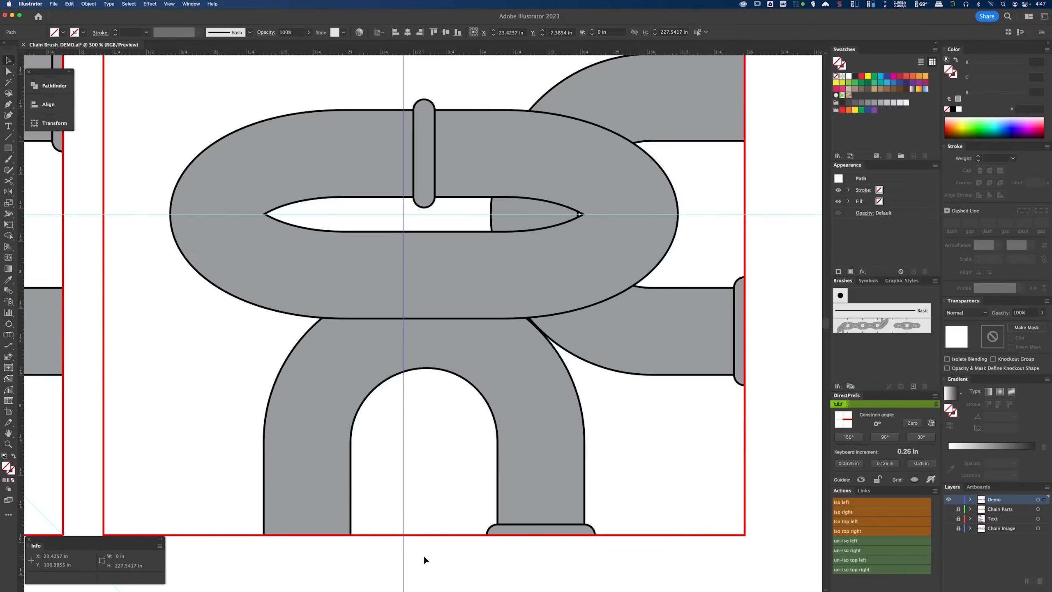
shift+click(400, 534)
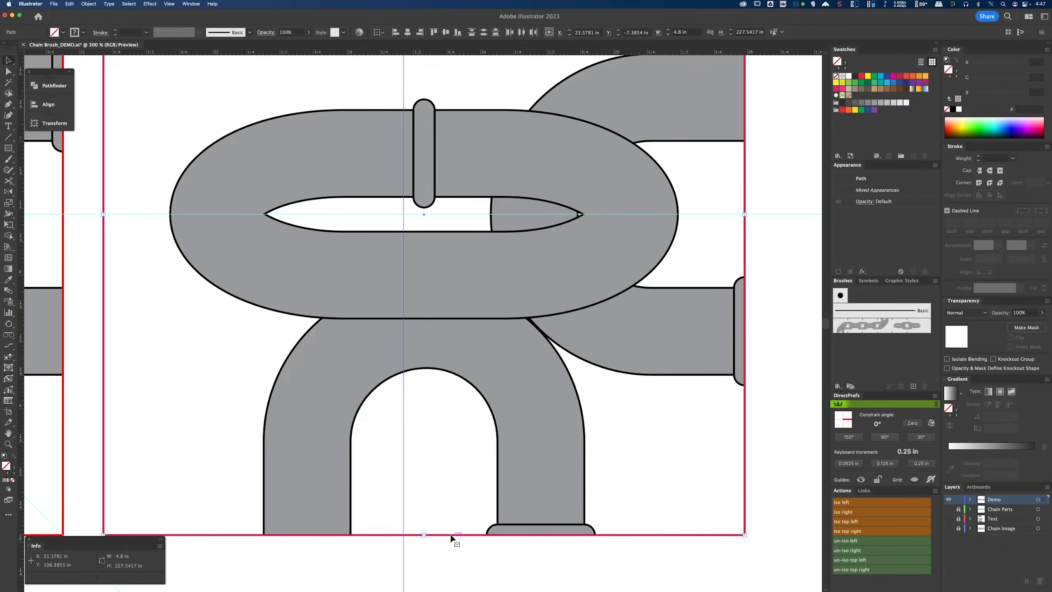
click(407, 32)
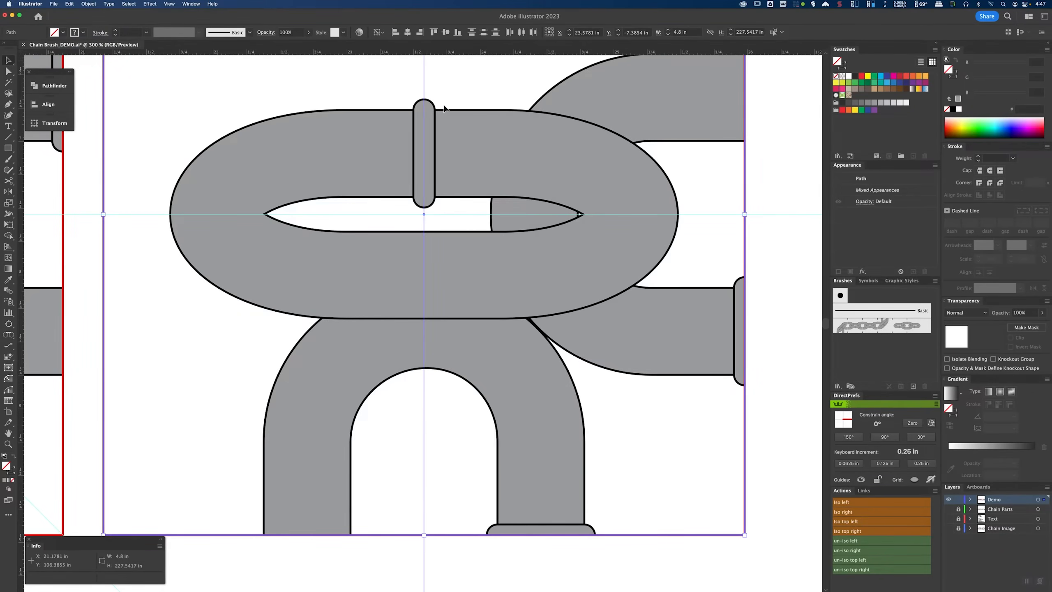
Step: Rotate a copy of the horizontal guide 45° around the square's center to make a diagonal guide
scroll(454, 215, down, 1)
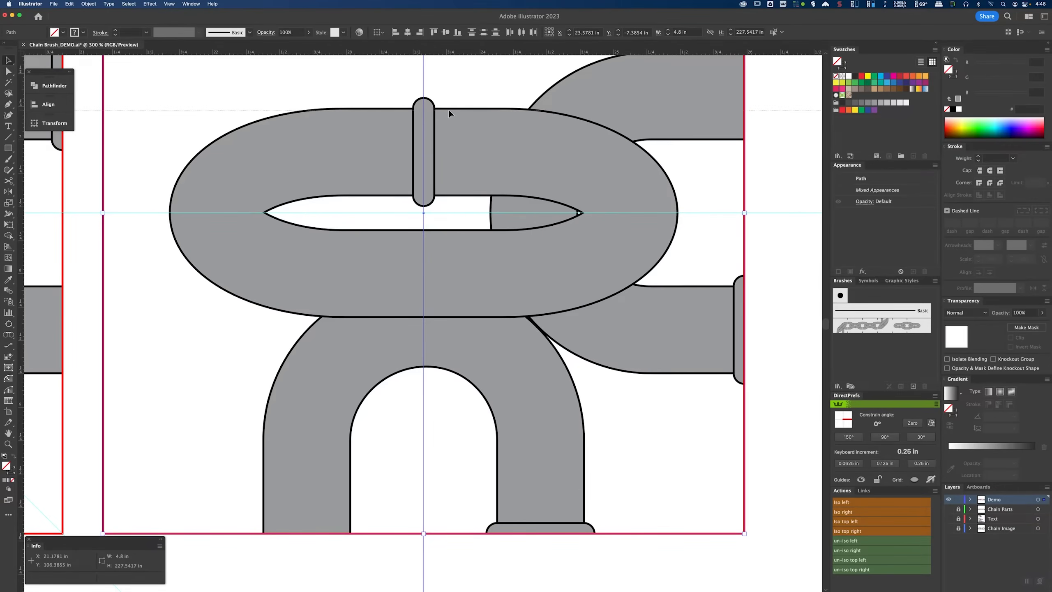
click(449, 212)
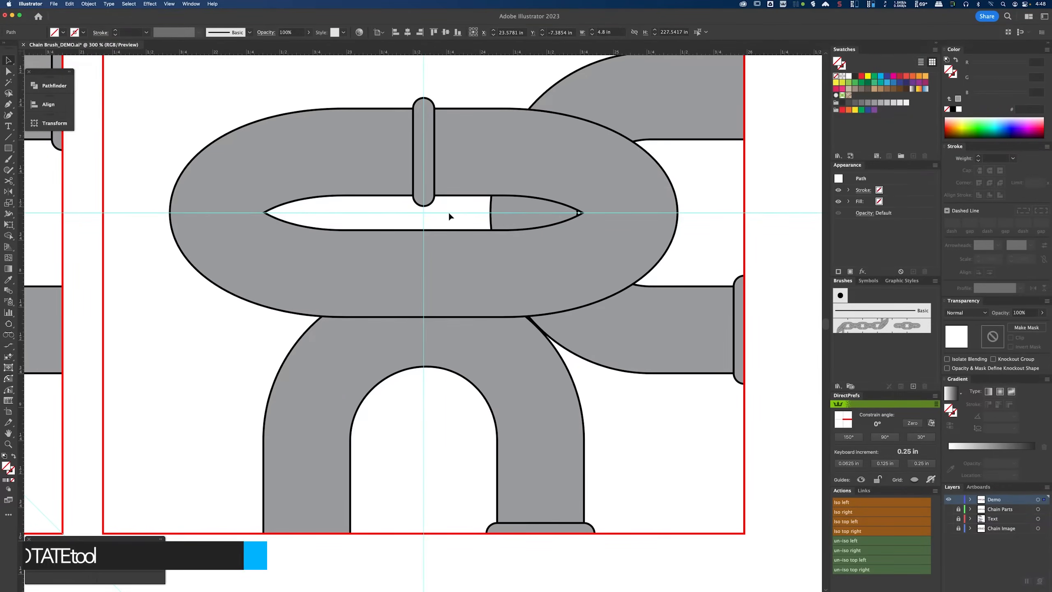
key(r)
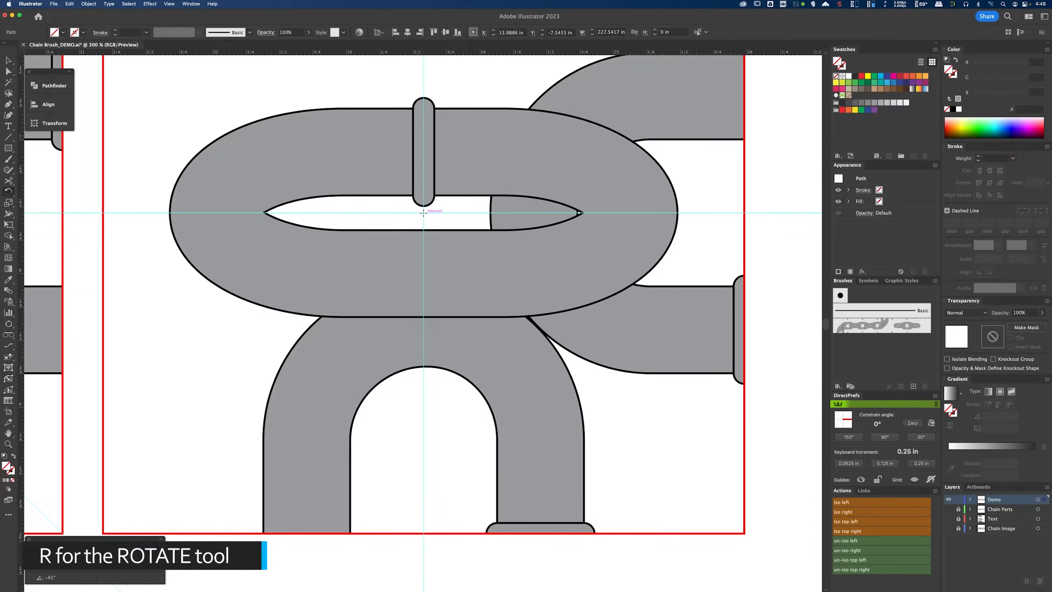
click(423, 213)
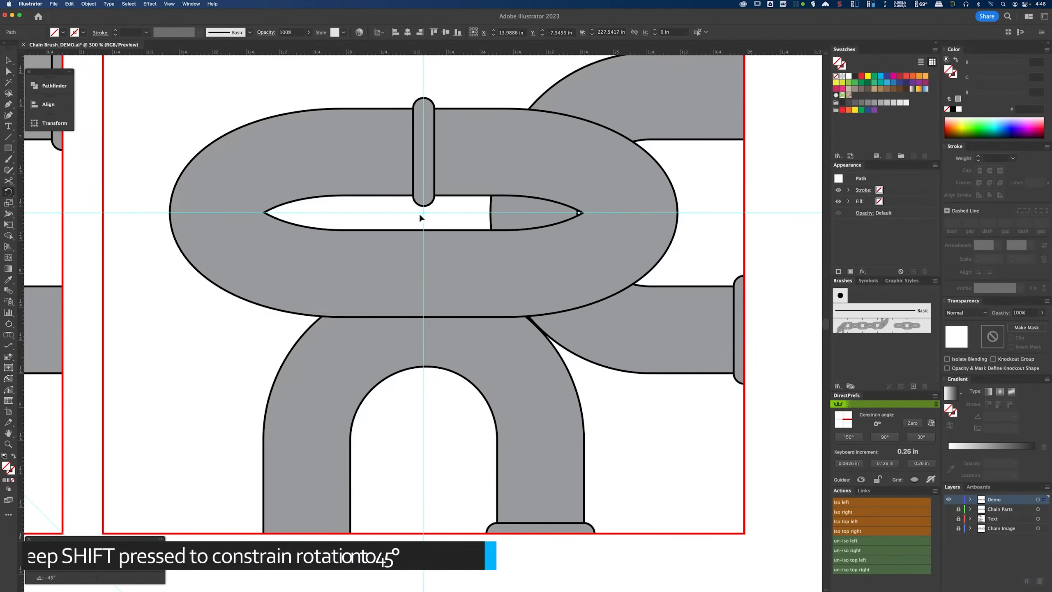
drag(618, 211, 588, 365)
key(v)
click(666, 410)
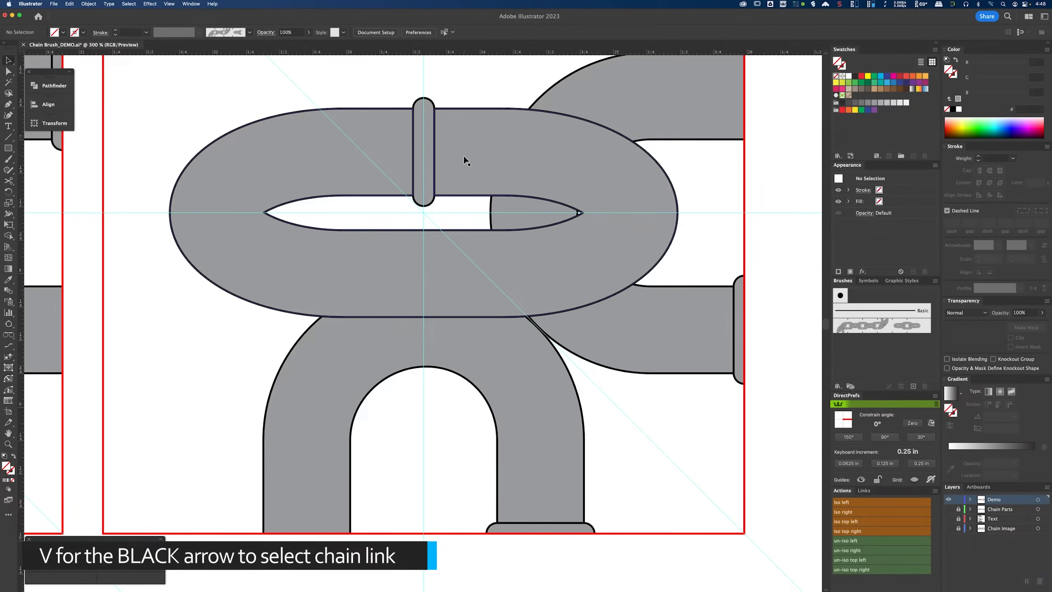
Step: Rotate the horizontal link in the second square 45° so it lies along the diagonal guide
click(471, 155)
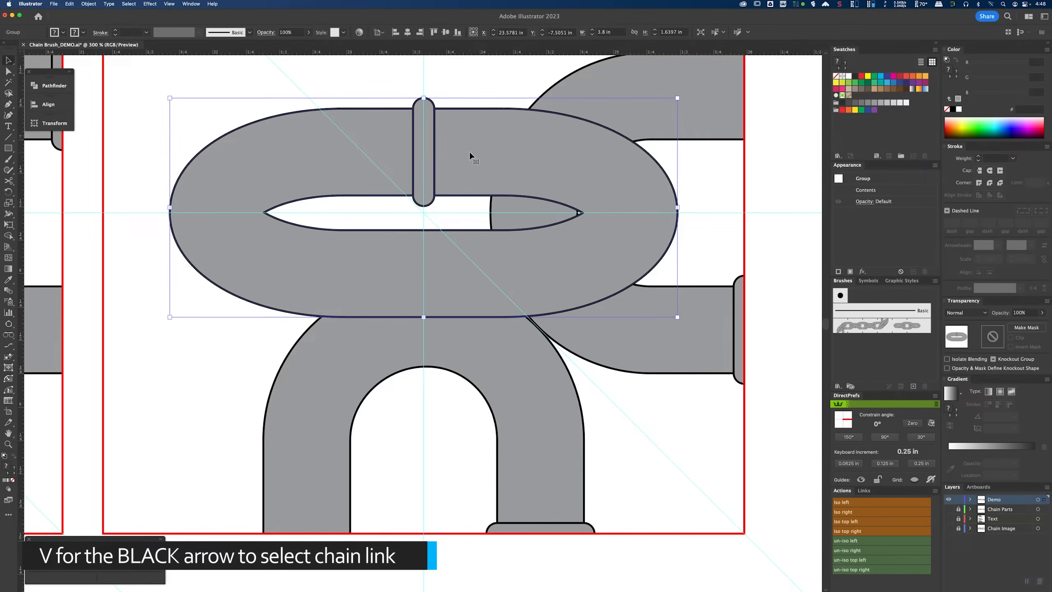
scroll(469, 155, up, 3)
drag(673, 186, 539, 125)
Step: Shift the crossbar inside the rotated link so it is centered on the diagonal guide
key(a)
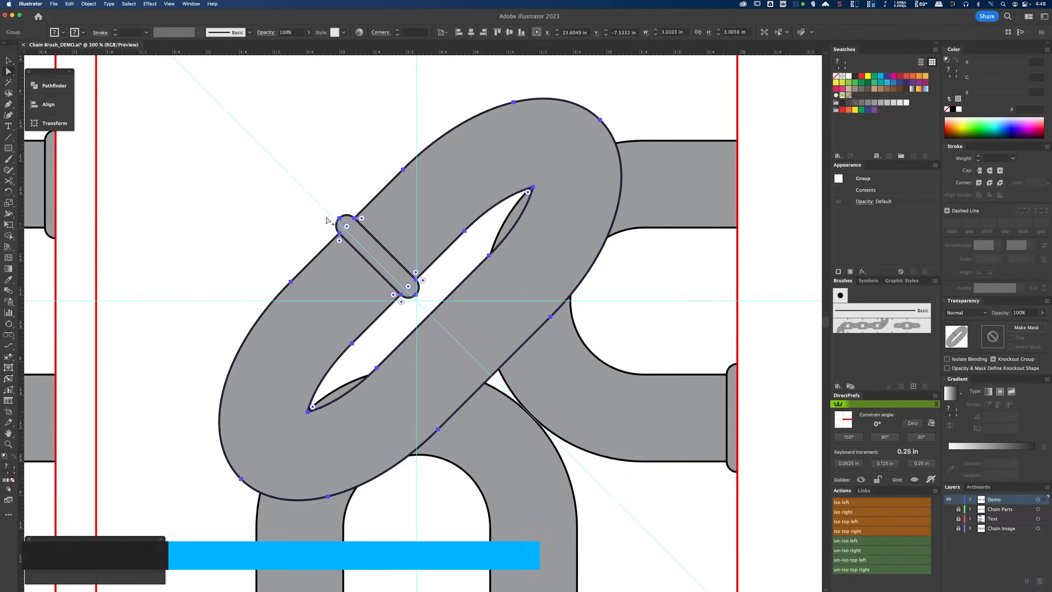
scroll(329, 218, up, 3)
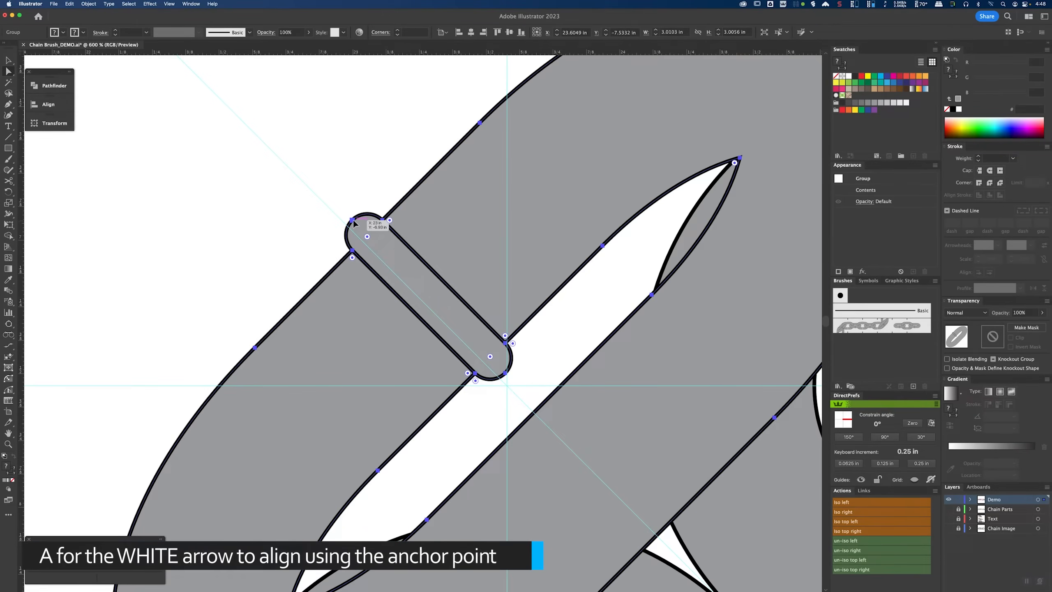
drag(353, 221, 328, 207)
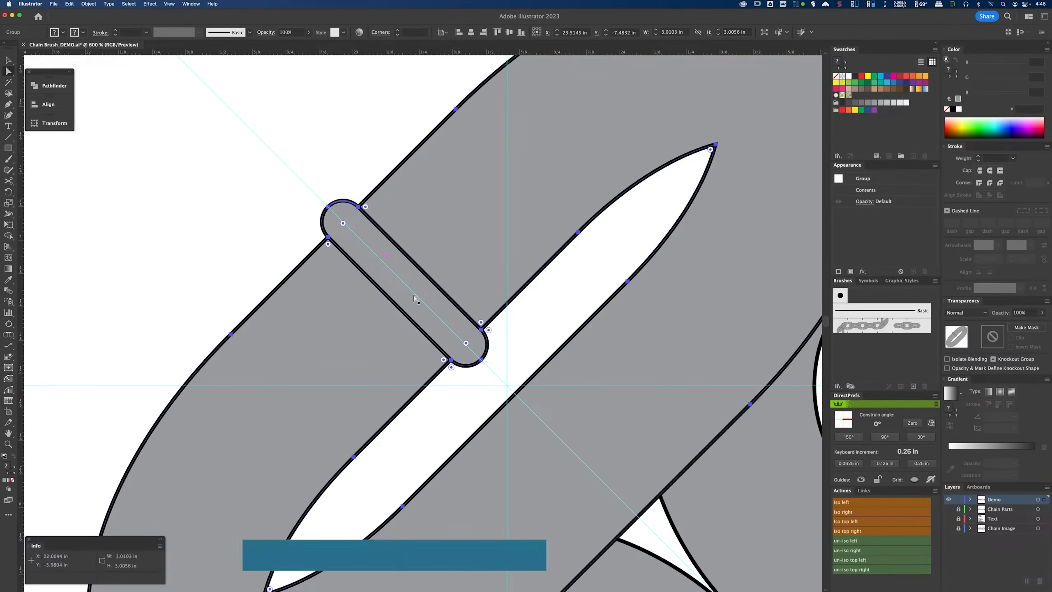
Step: In outline view, snap the rotated link's inner tip anchor onto the neighbouring link's curve
drag(771, 284, 543, 237)
key(super)
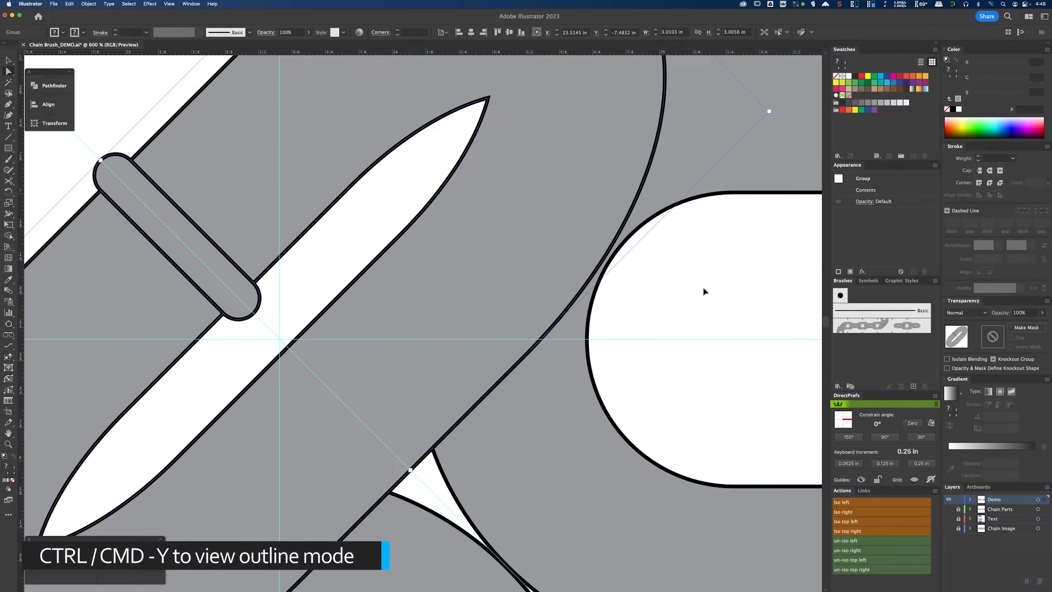
key(super+y)
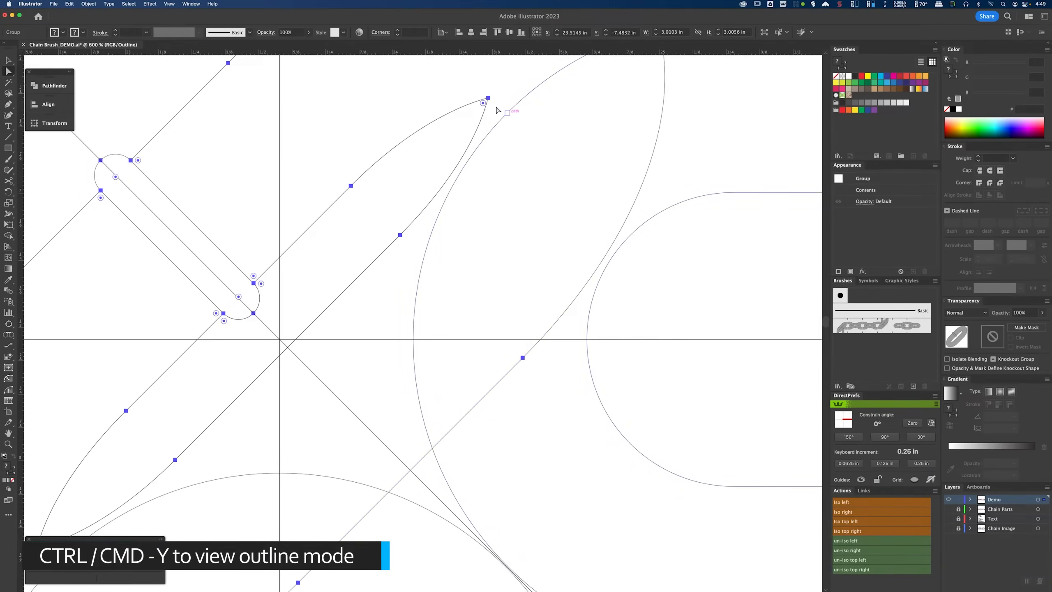
drag(496, 110, 628, 236)
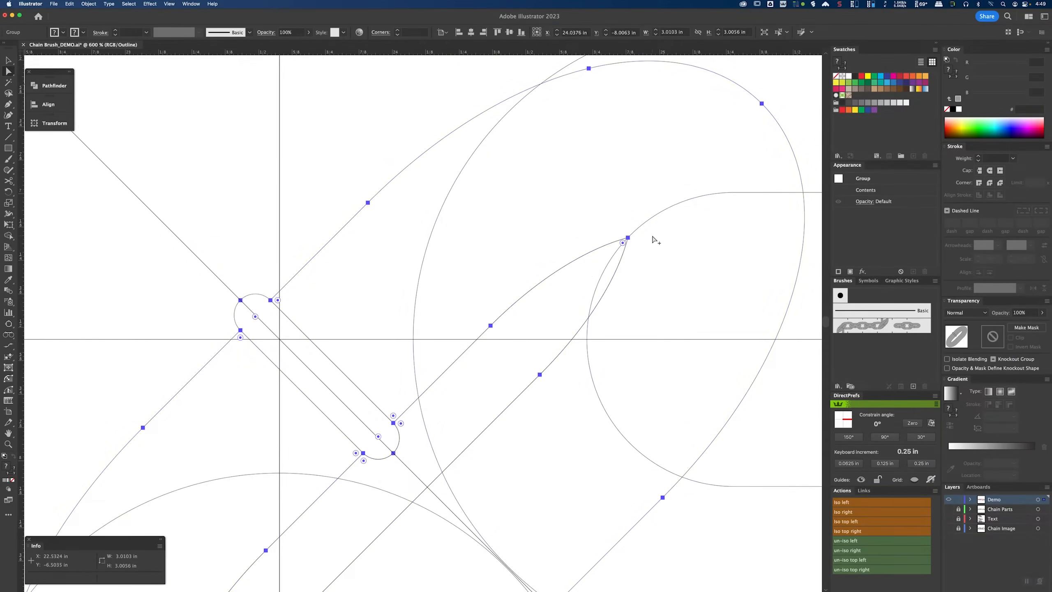
scroll(656, 240, up, 5)
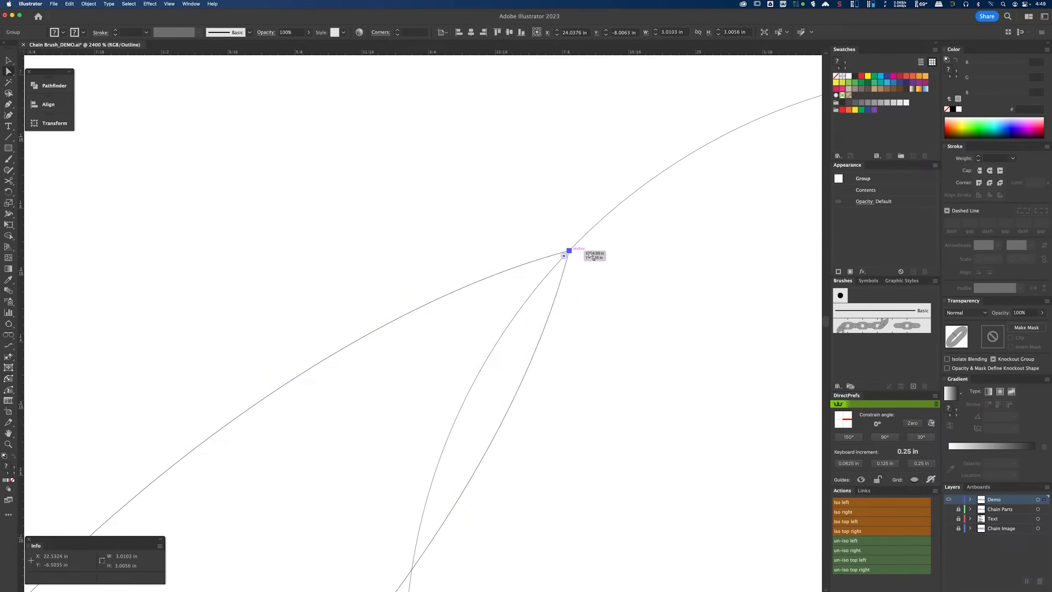
scroll(572, 253, down, 8)
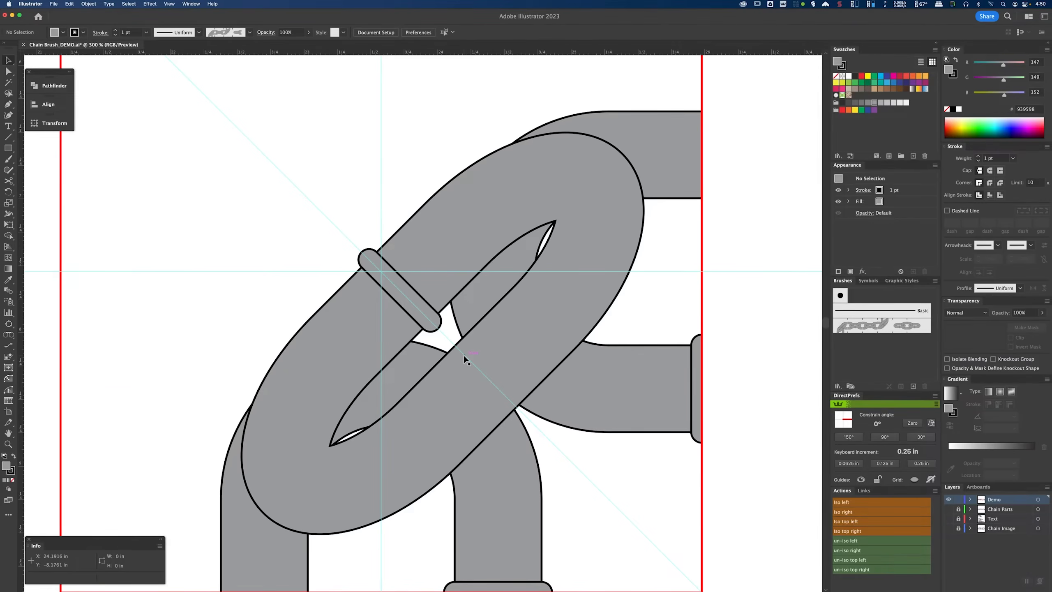
scroll(464, 356, down, 2)
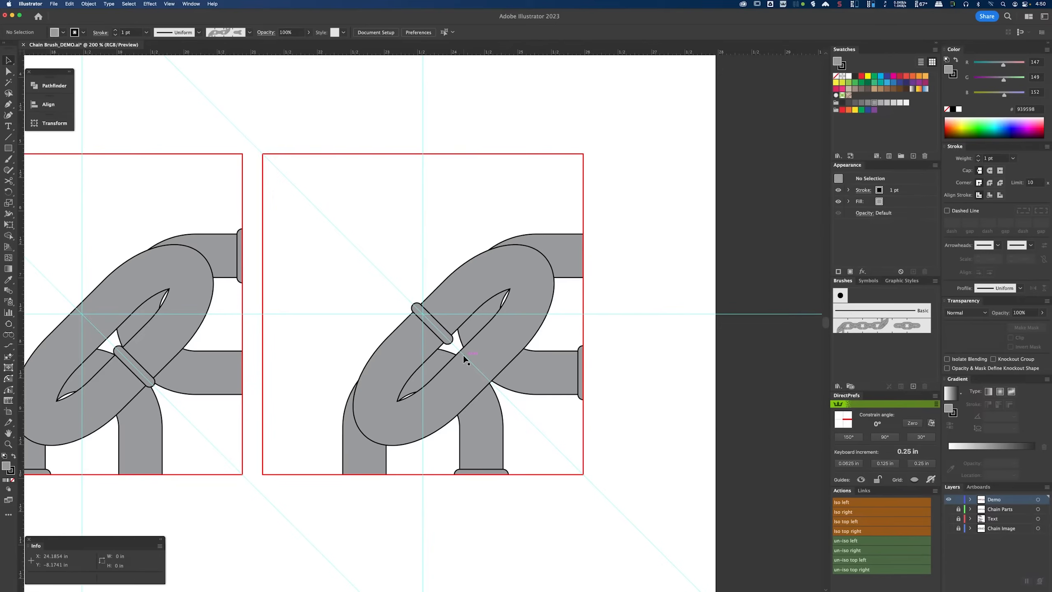
Step: Clear all guides from the document
scroll(462, 353, down, 2)
drag(426, 363, 534, 343)
scroll(488, 348, up, 1)
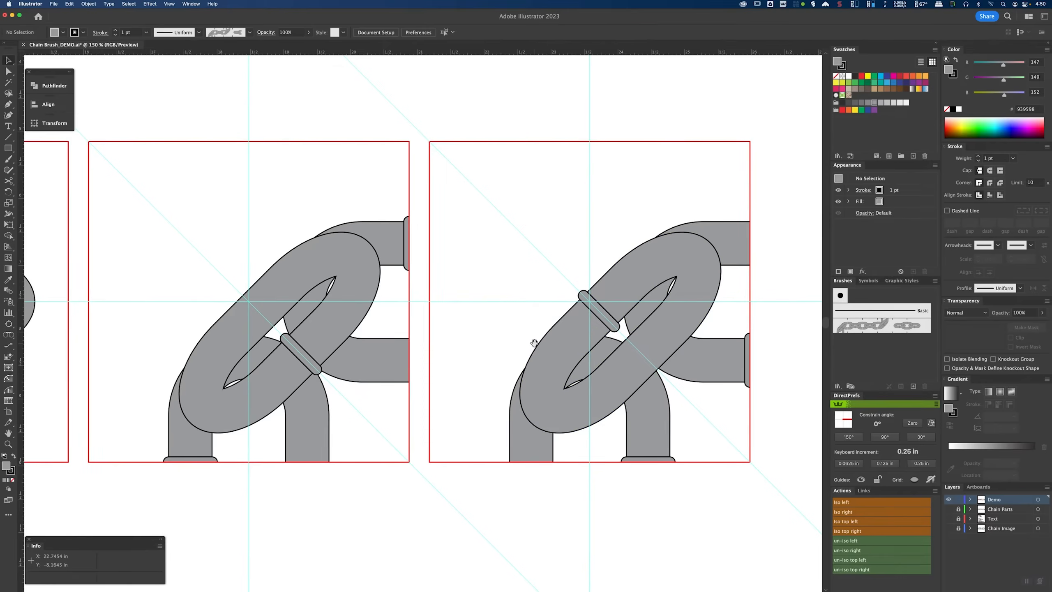
click(169, 4)
mouse_move(208, 325)
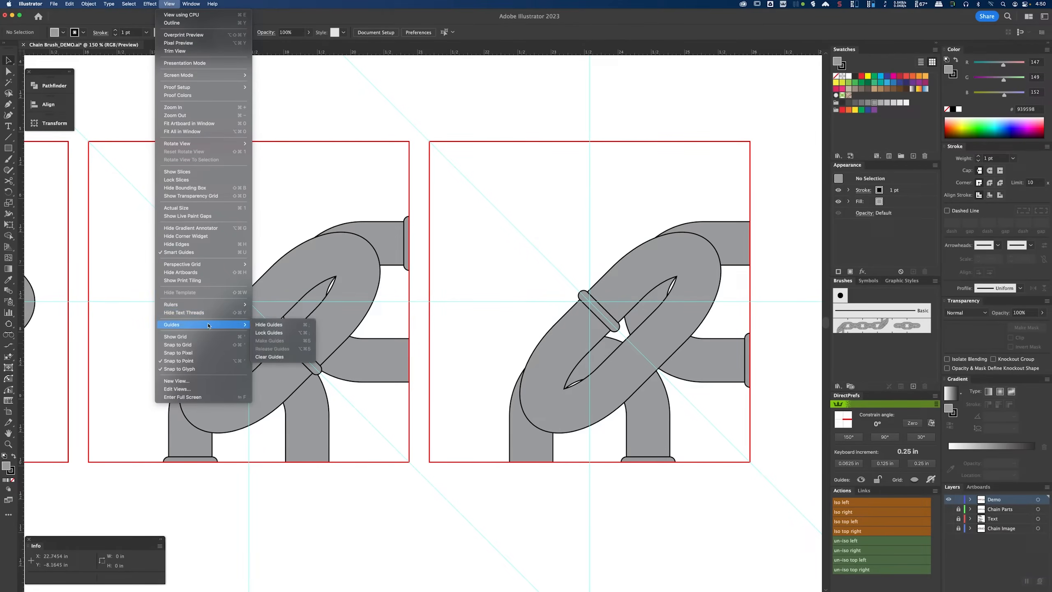
click(277, 357)
Step: Merge the overlapping pieces of the rotated link in the second diagonal square into single shapes with the Shape Builder
drag(436, 332, 435, 333)
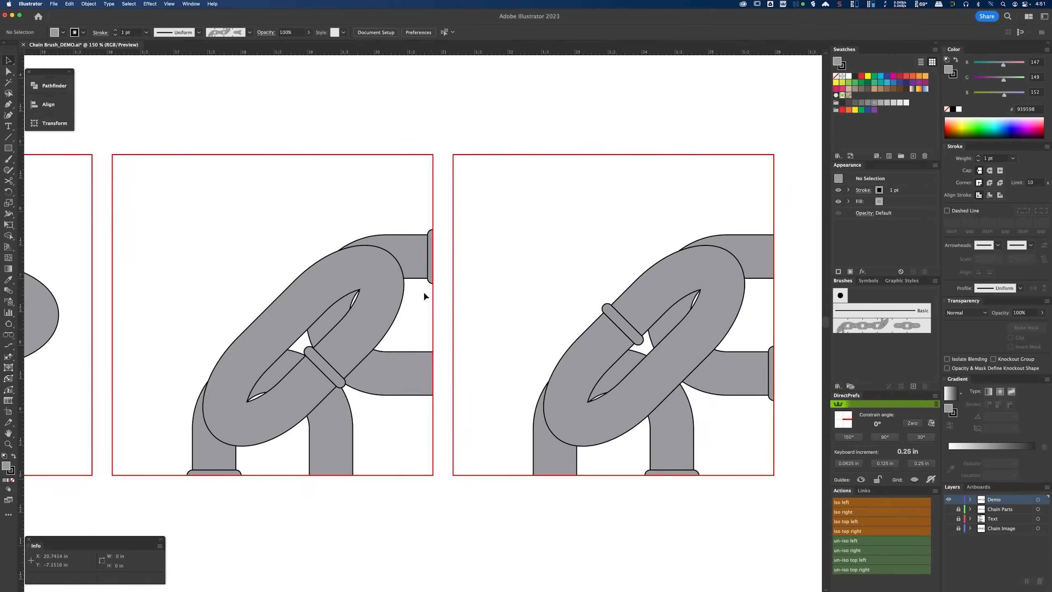
drag(427, 294, 419, 286)
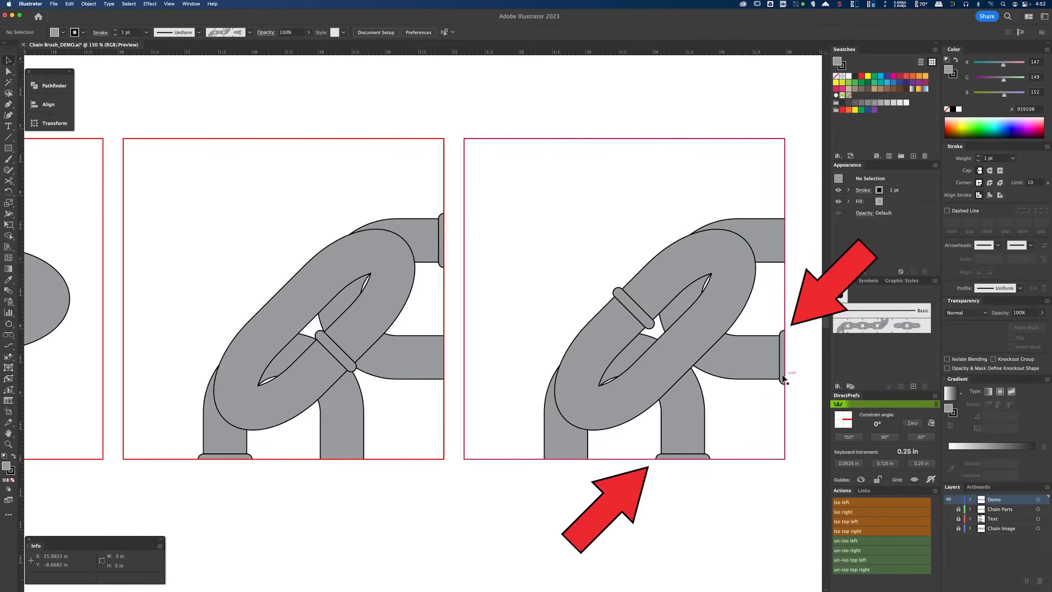
click(393, 279)
shift+click(343, 421)
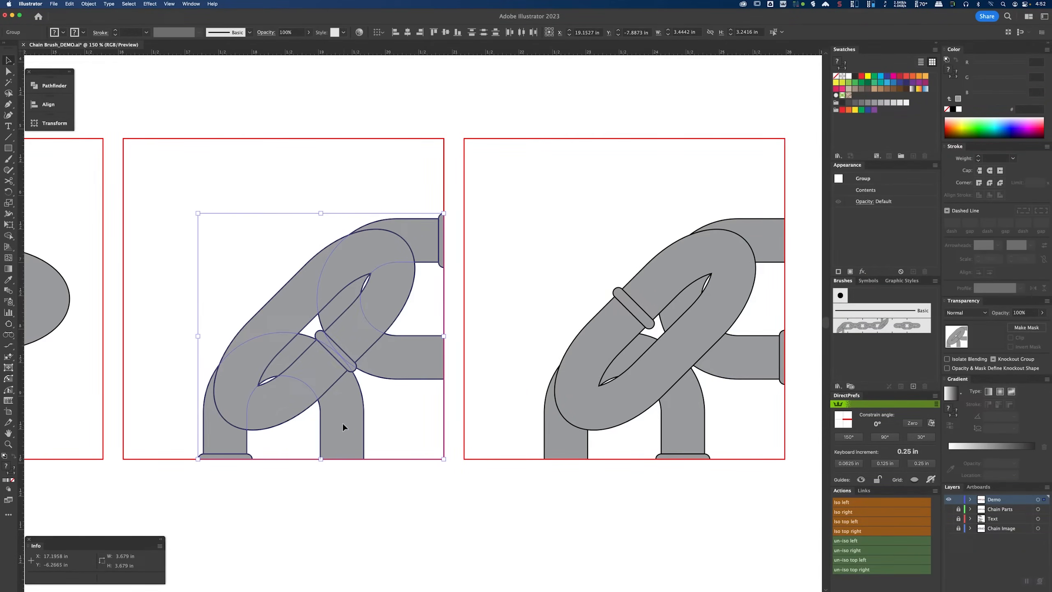
click(9, 236)
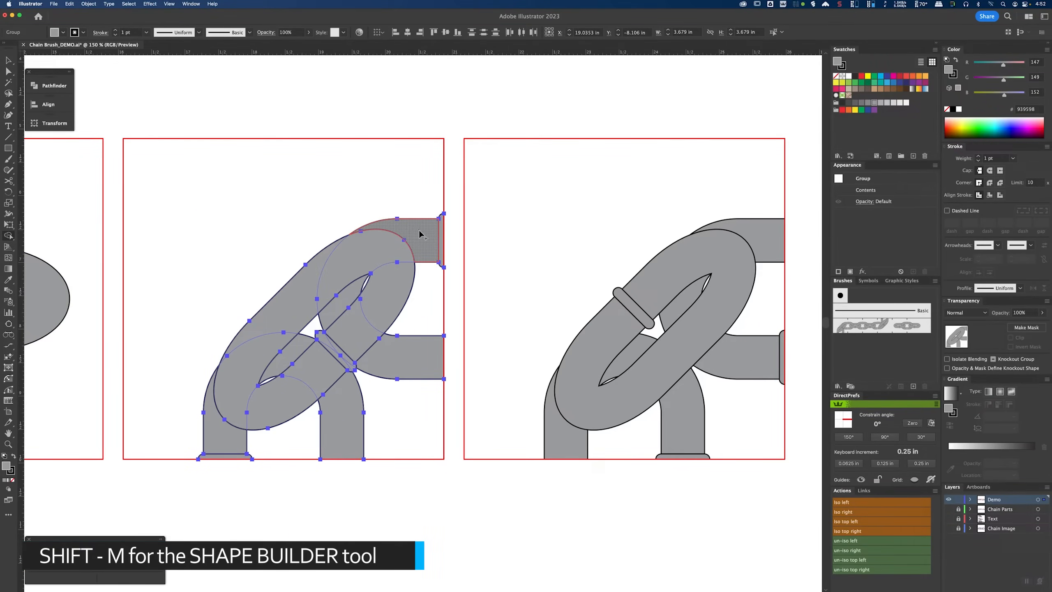
mouse_move(419, 230)
mouse_down()
mouse_move(373, 248)
mouse_move(347, 300)
mouse_up()
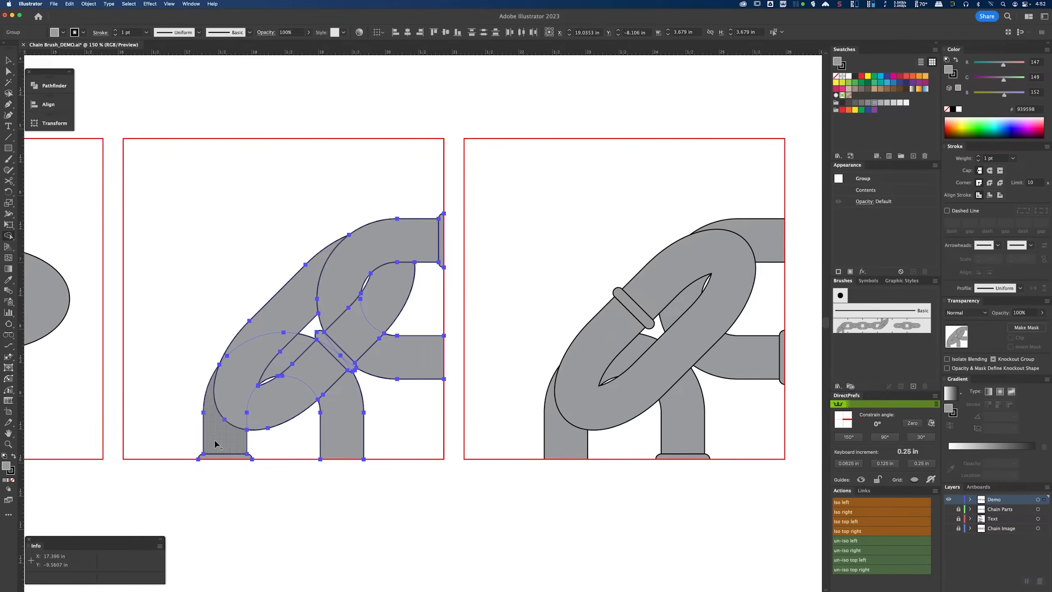
drag(215, 435, 222, 396)
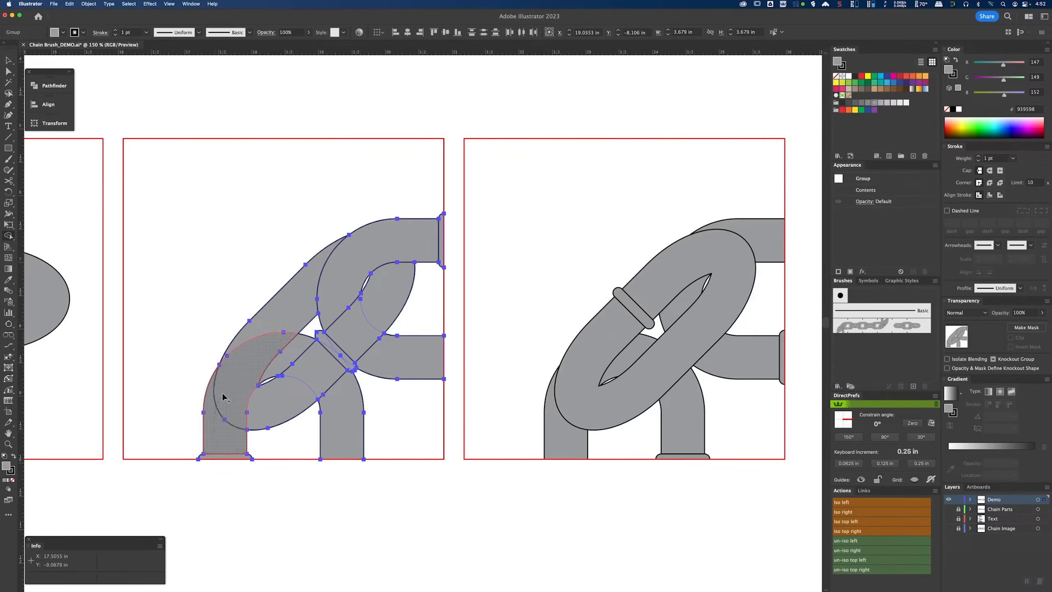
drag(254, 364, 292, 363)
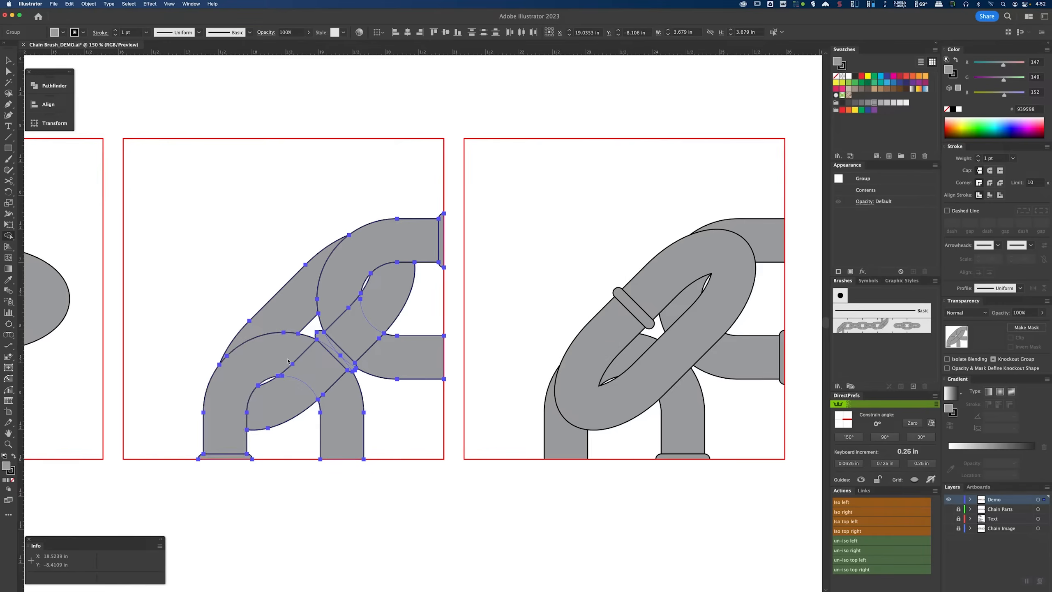
key(v)
click(318, 493)
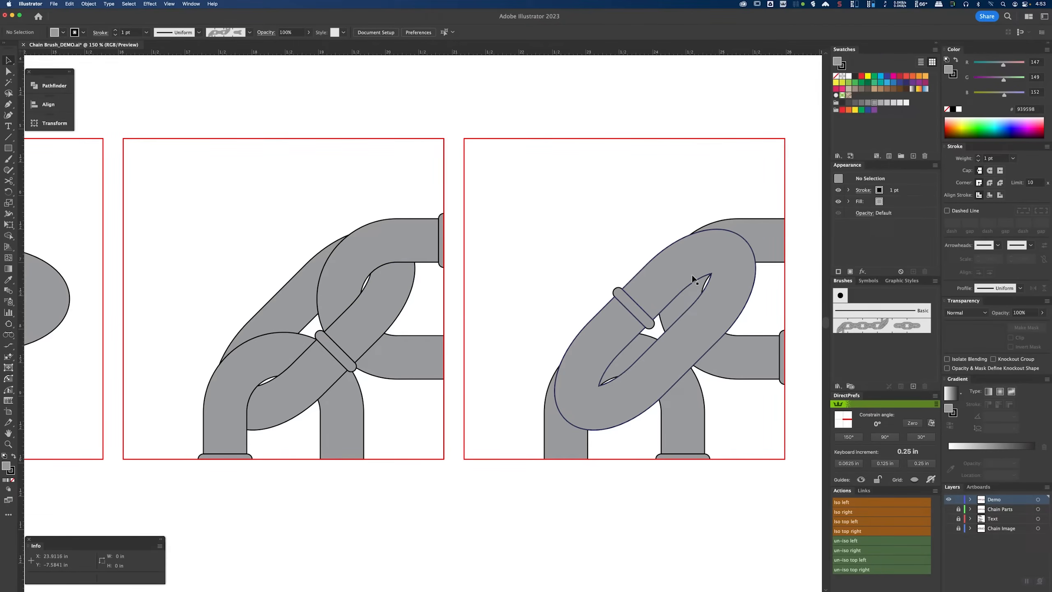
Step: Apply the Shape Builder to the link pieces in the last diagonal square
click(658, 268)
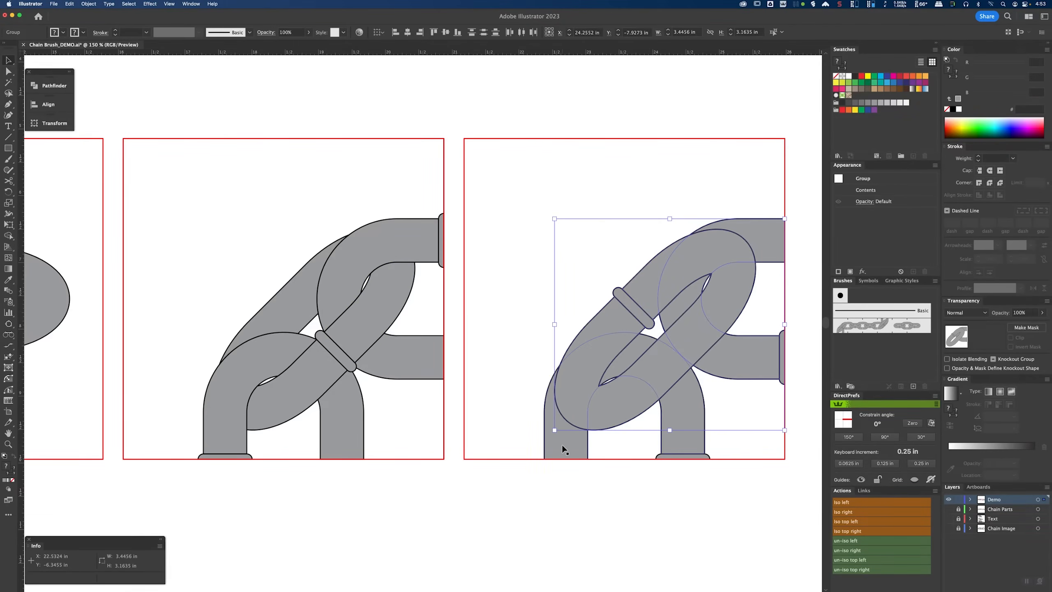
key(shift+m)
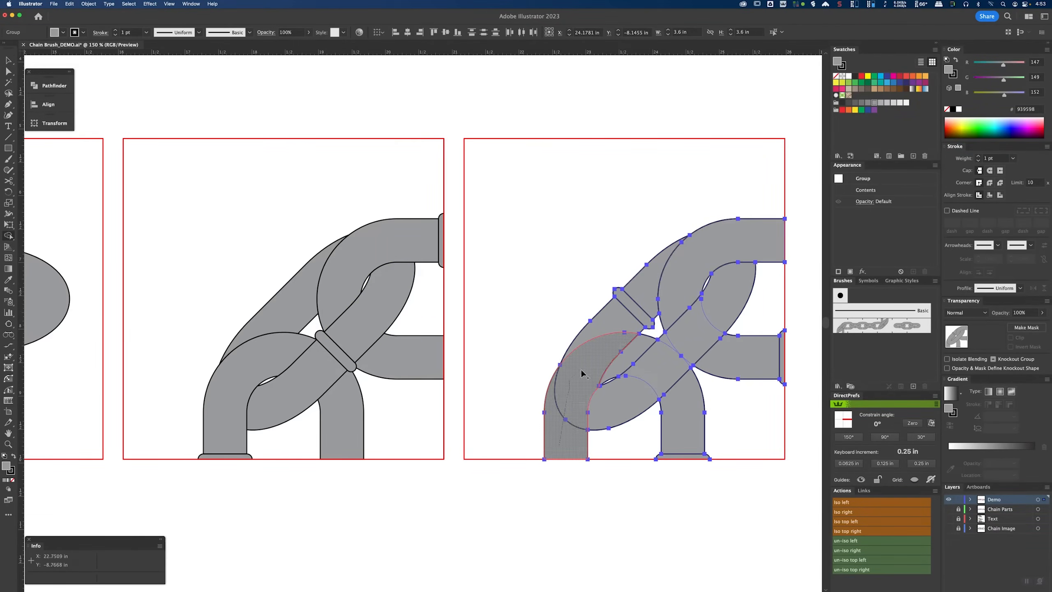
click(581, 373)
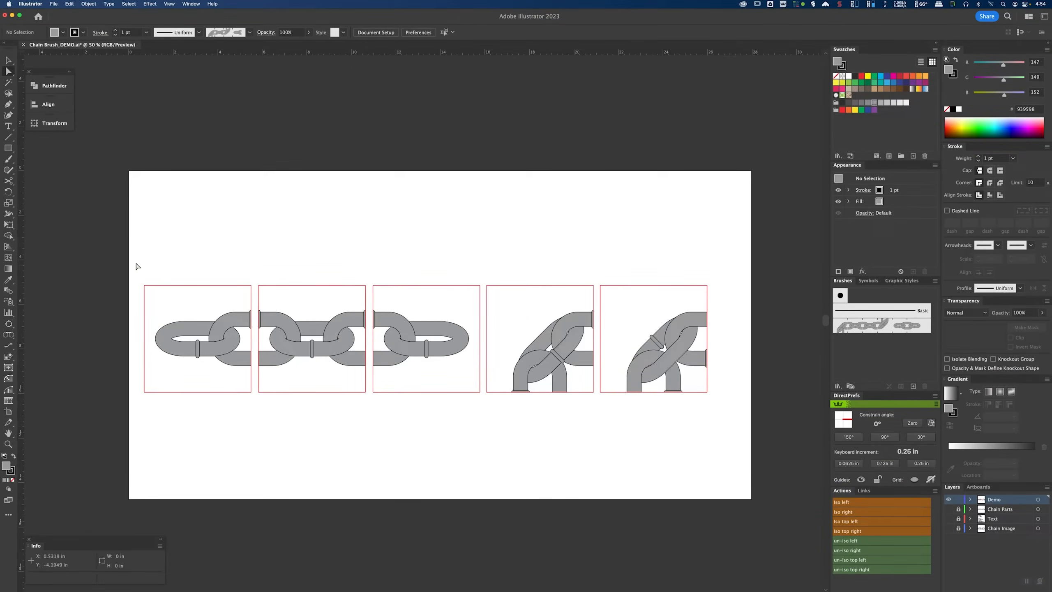
Step: Select all five red bounding squares and set their stroke to none
drag(138, 256, 717, 290)
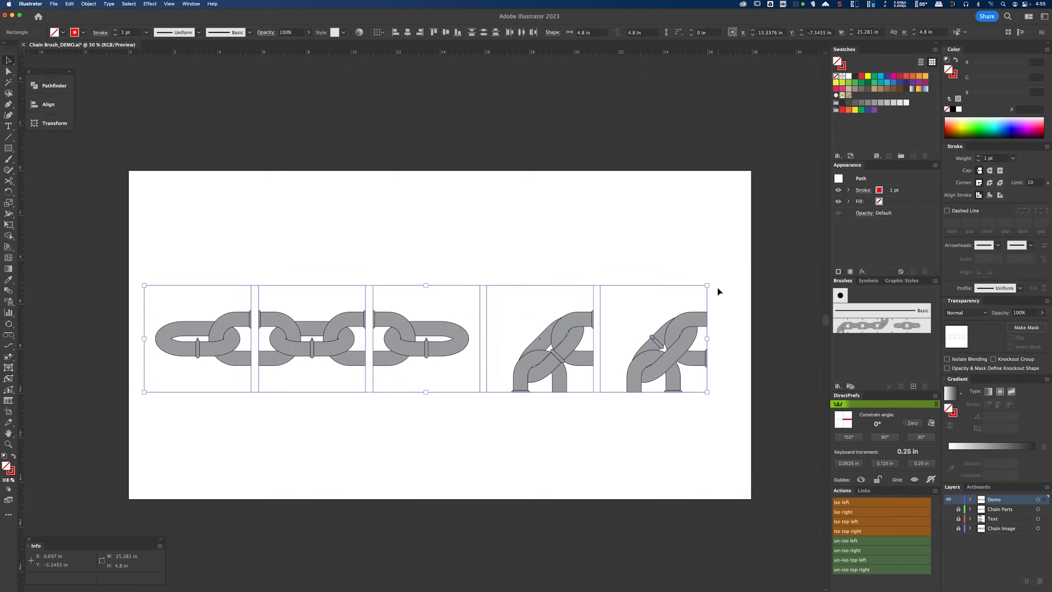
click(955, 78)
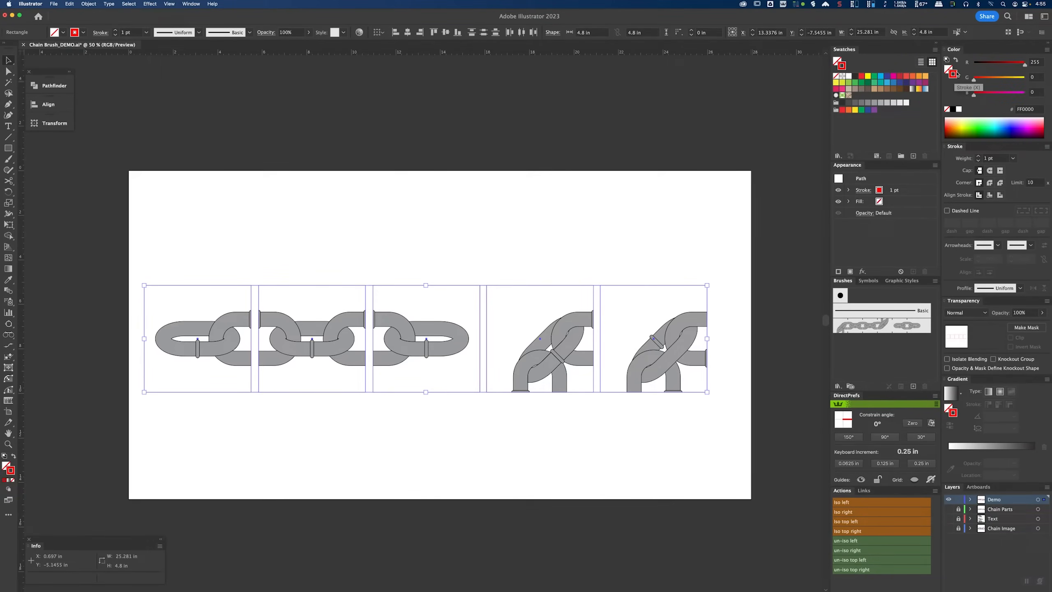
click(947, 110)
Step: Group the contents of each of the five tiles separately, one group per tile
mouse_move(153, 260)
mouse_down()
mouse_move(217, 413)
mouse_move(235, 419)
mouse_up()
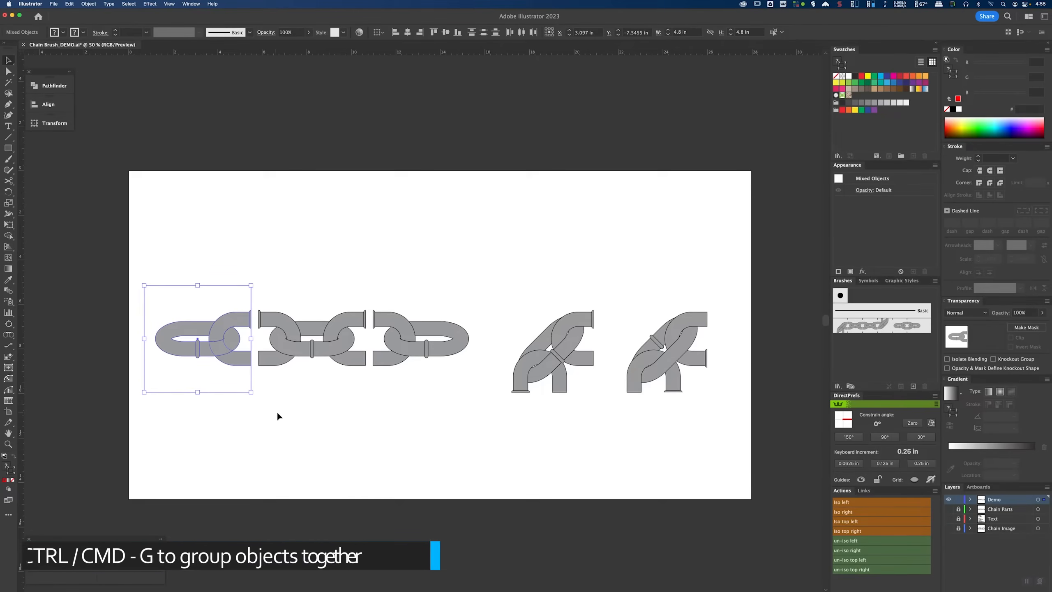
key(super+g)
drag(275, 245, 354, 421)
key(super+g)
drag(387, 241, 454, 415)
key(super+g)
drag(505, 235, 576, 435)
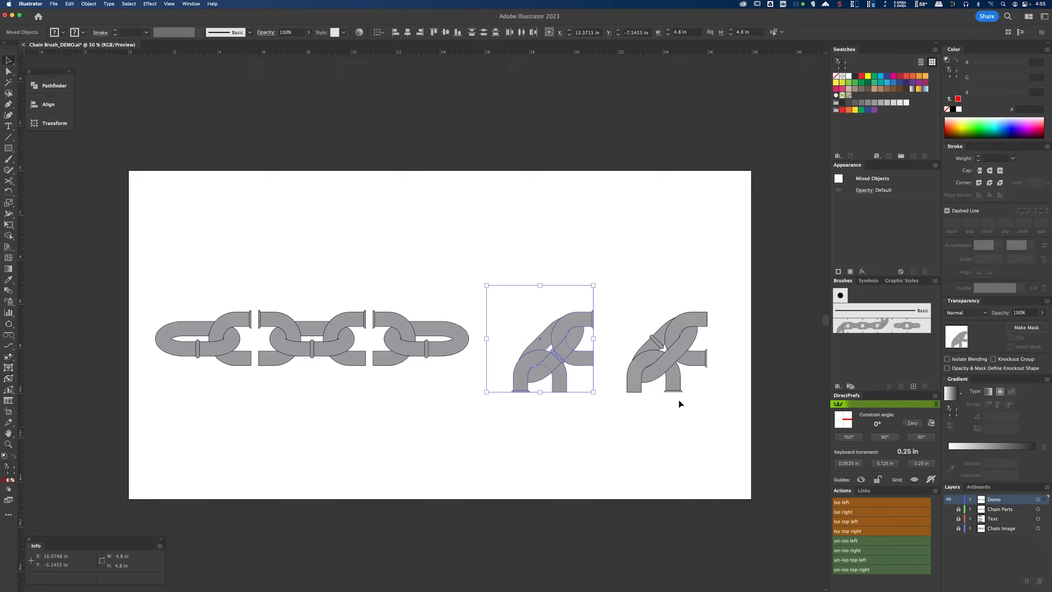
key(super+g)
drag(690, 426, 696, 428)
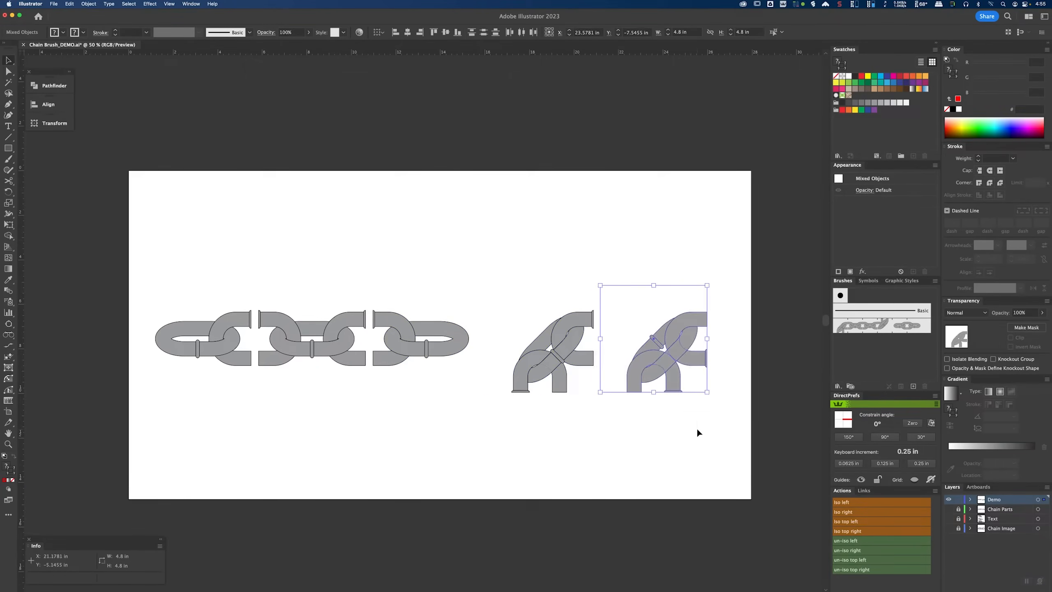
key(super+g)
Step: Select the invisible bounding squares and lock them
click(543, 218)
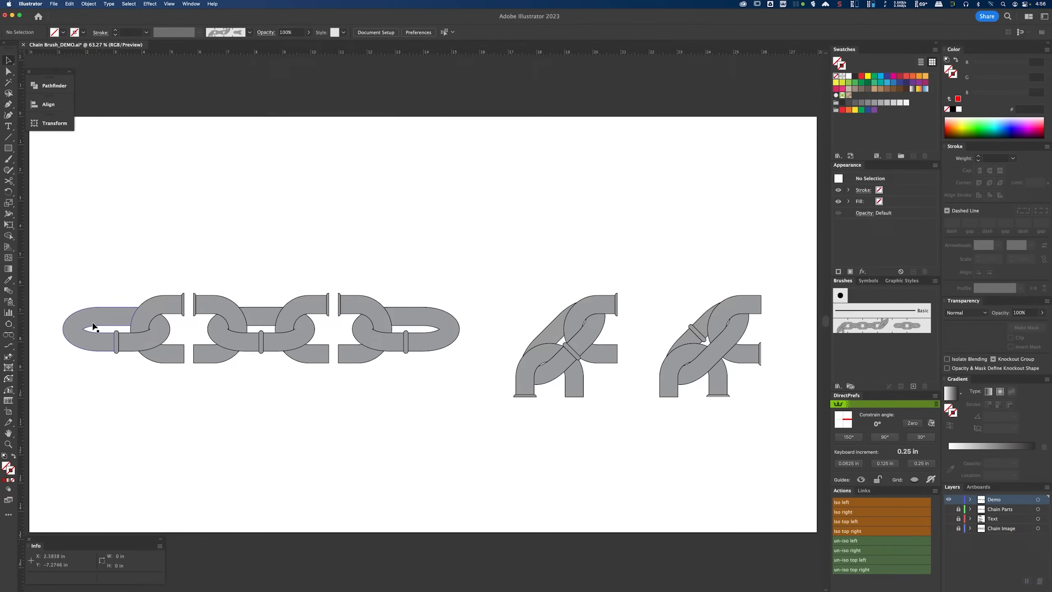
key(super+1)
scroll(72, 328, up, 1)
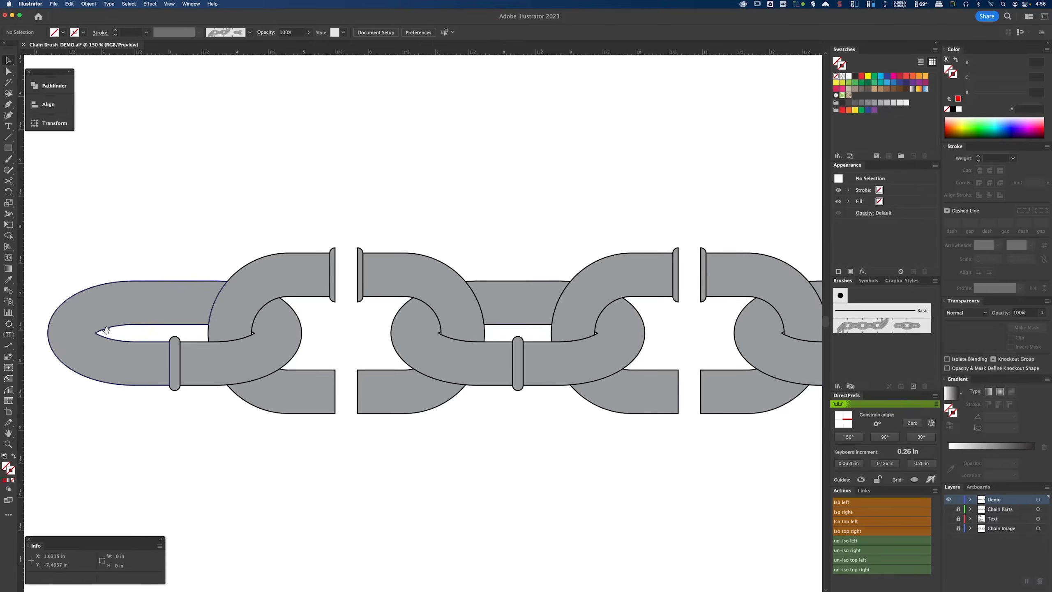
drag(136, 331, 208, 327)
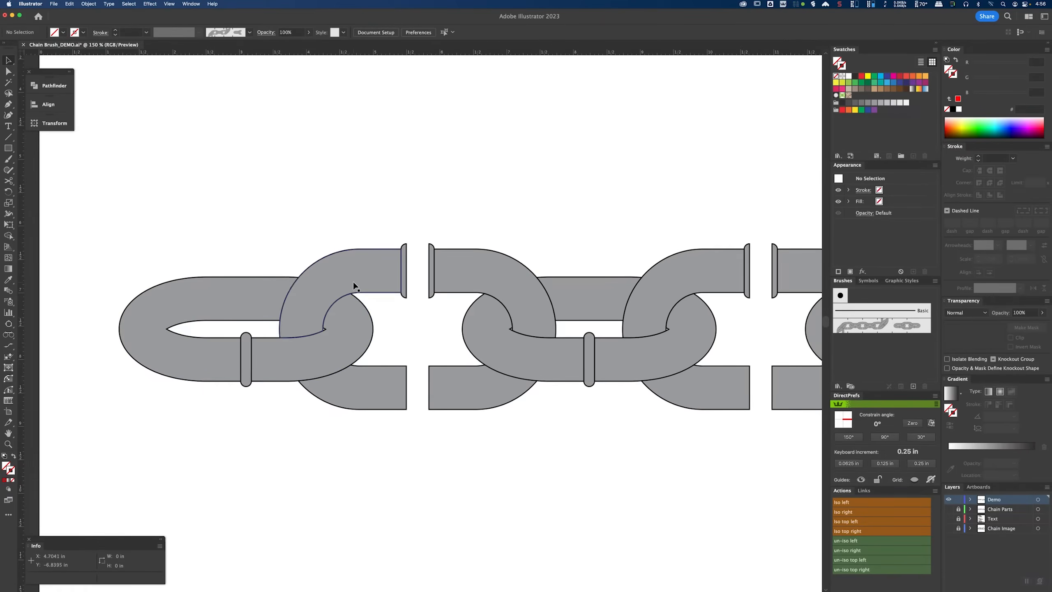
key(a)
key(super+minus)
key(super+minus)
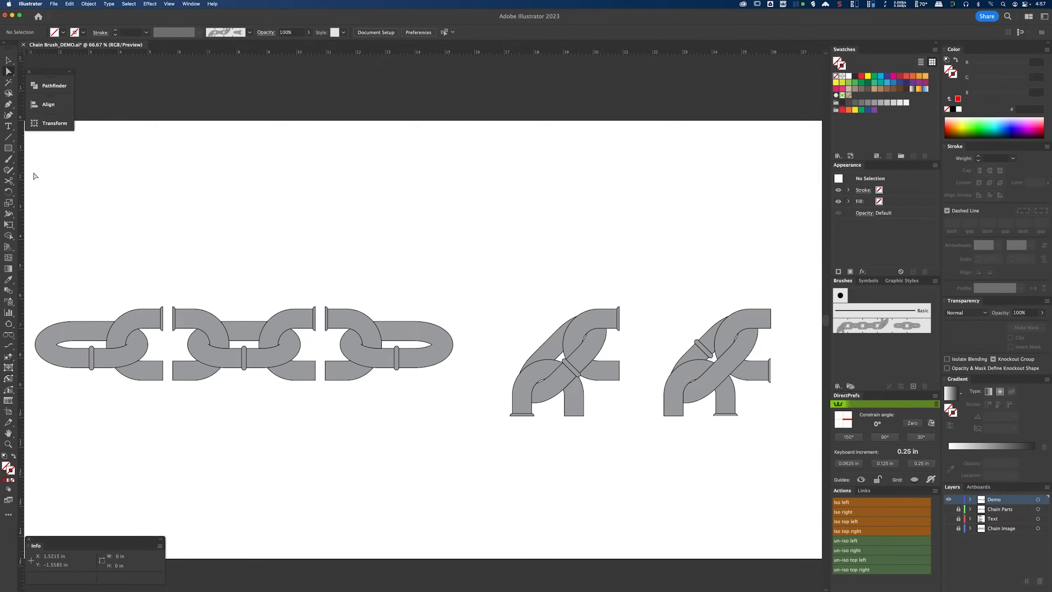
drag(37, 162, 800, 296)
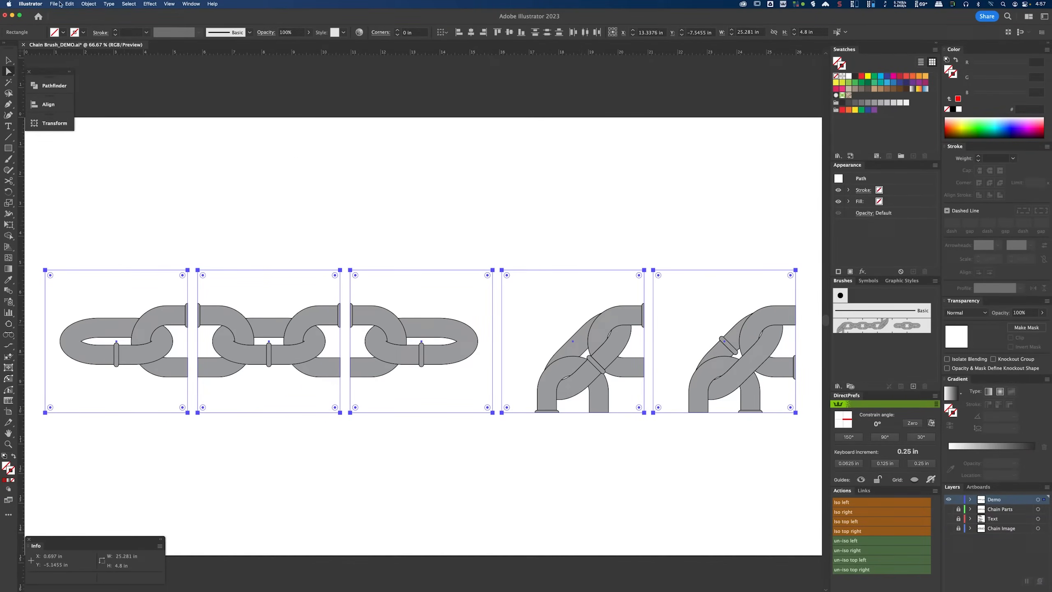
click(88, 5)
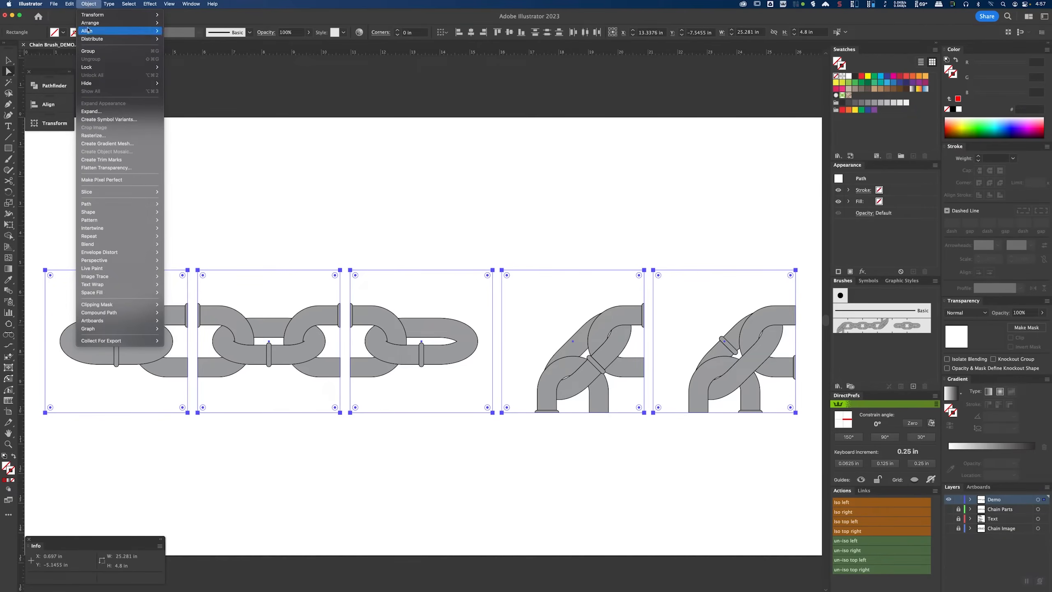
mouse_move(116, 69)
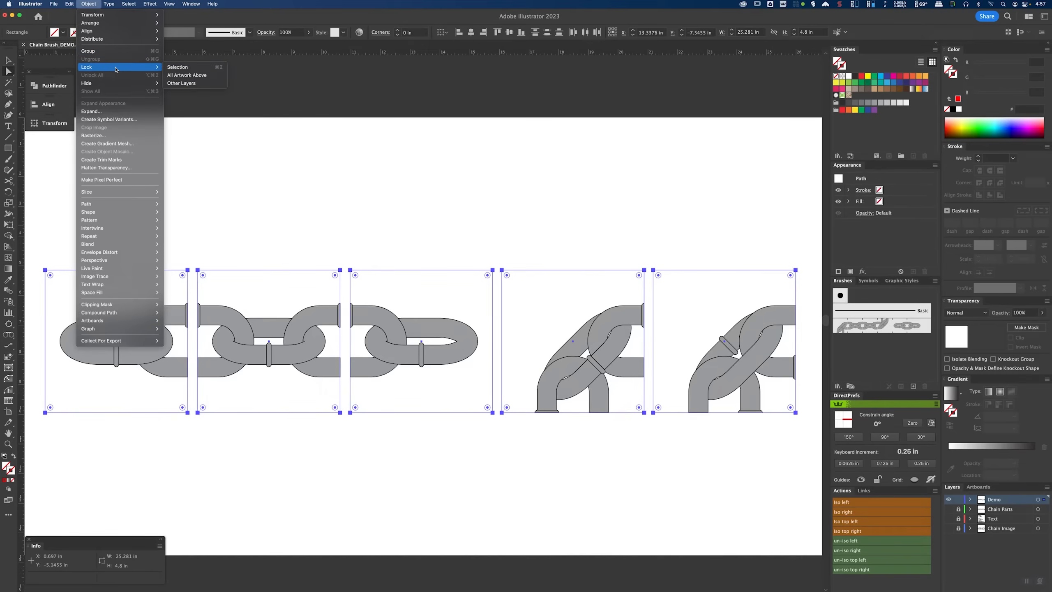
click(179, 68)
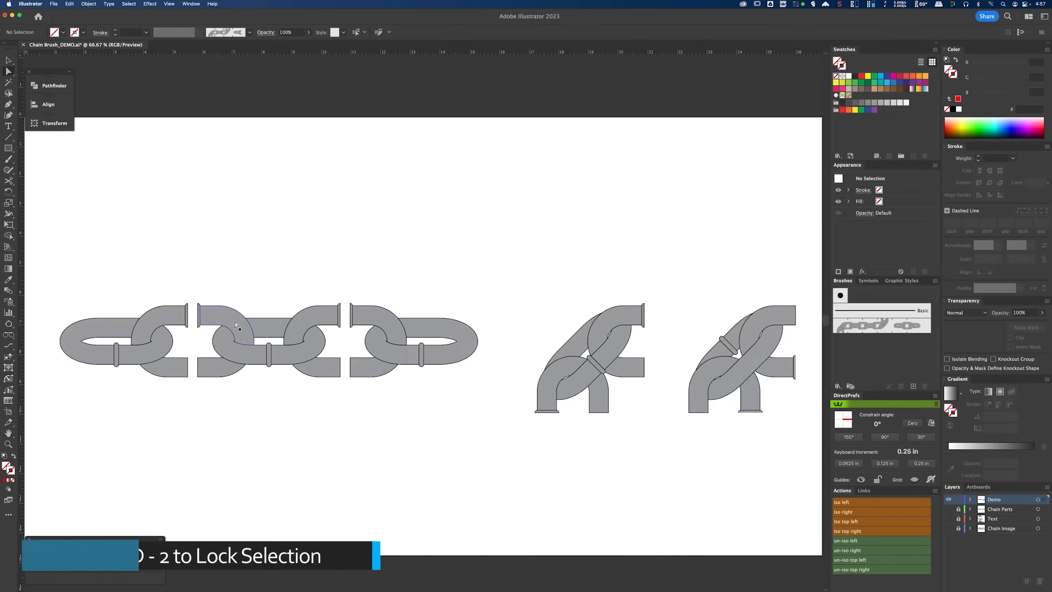
Step: Inspect the end caps and tube pieces where neighbouring tiles meet by selecting them individually
scroll(165, 334, up, 2)
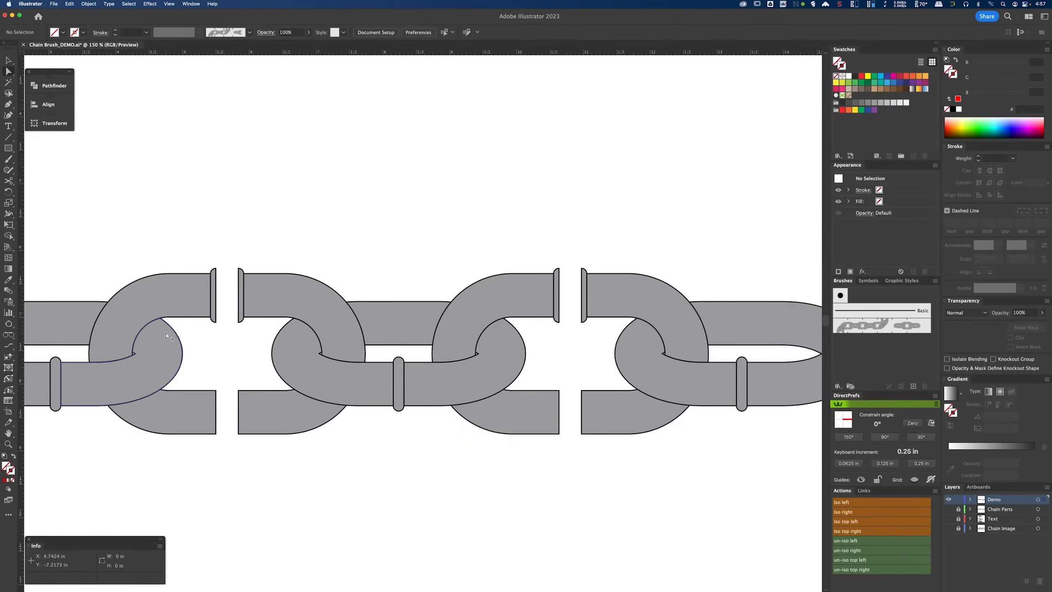
scroll(169, 334, up, 2)
scroll(221, 294, up, 2)
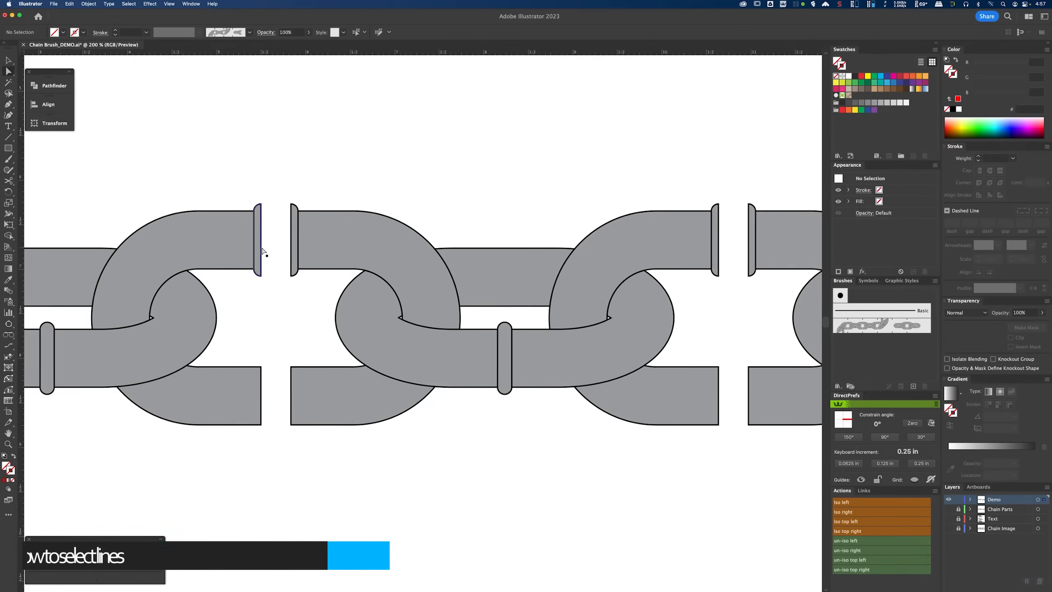
click(257, 251)
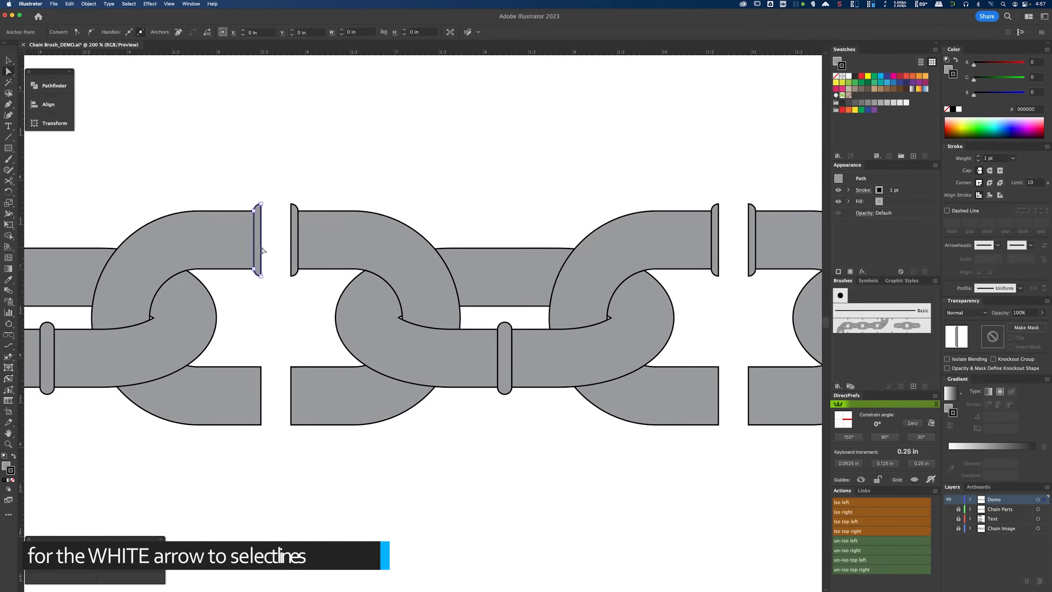
click(294, 258)
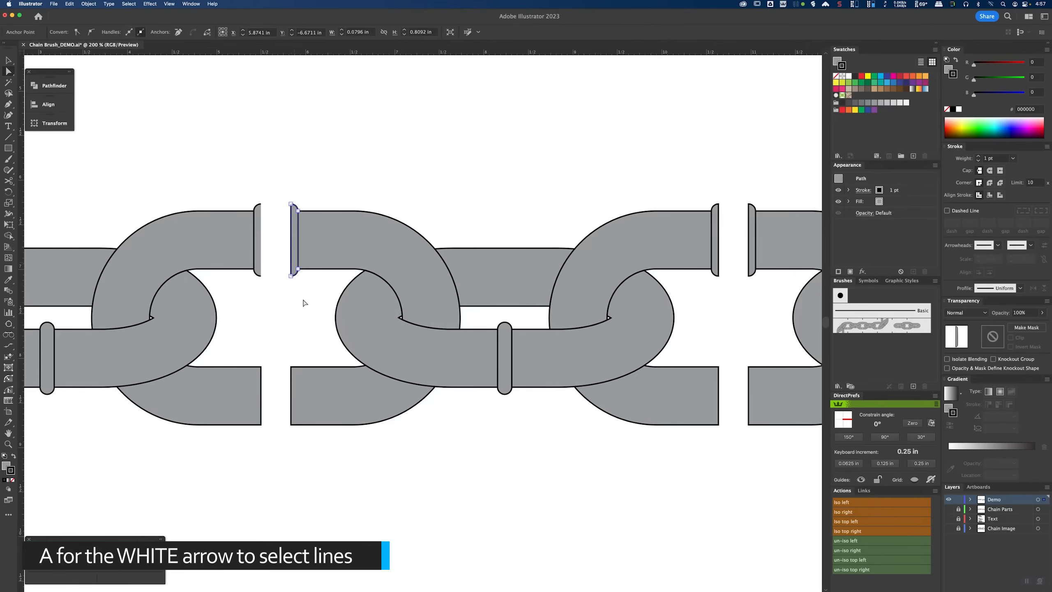
click(293, 395)
click(263, 401)
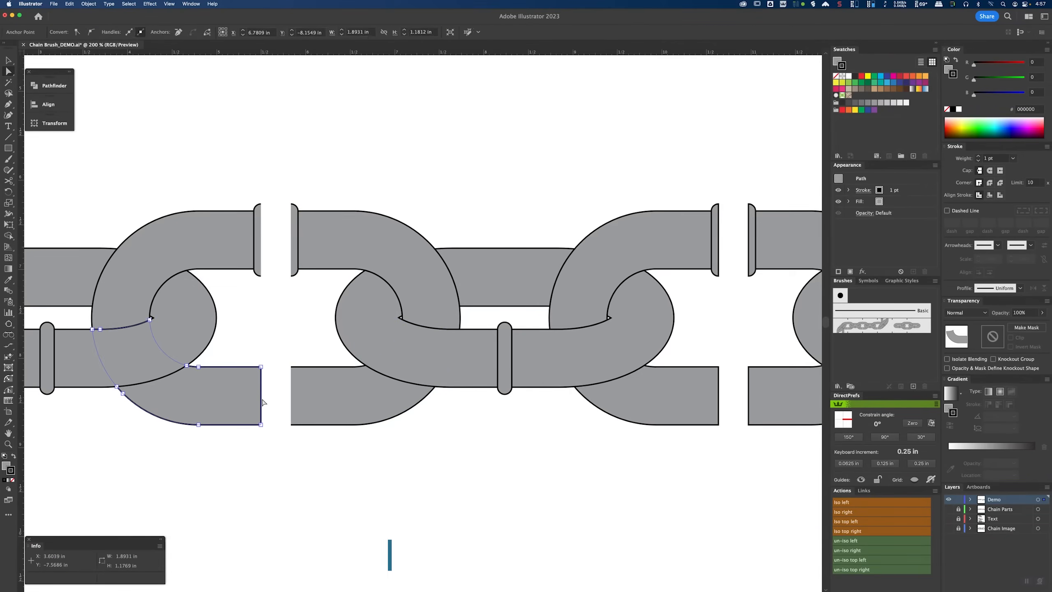
click(721, 402)
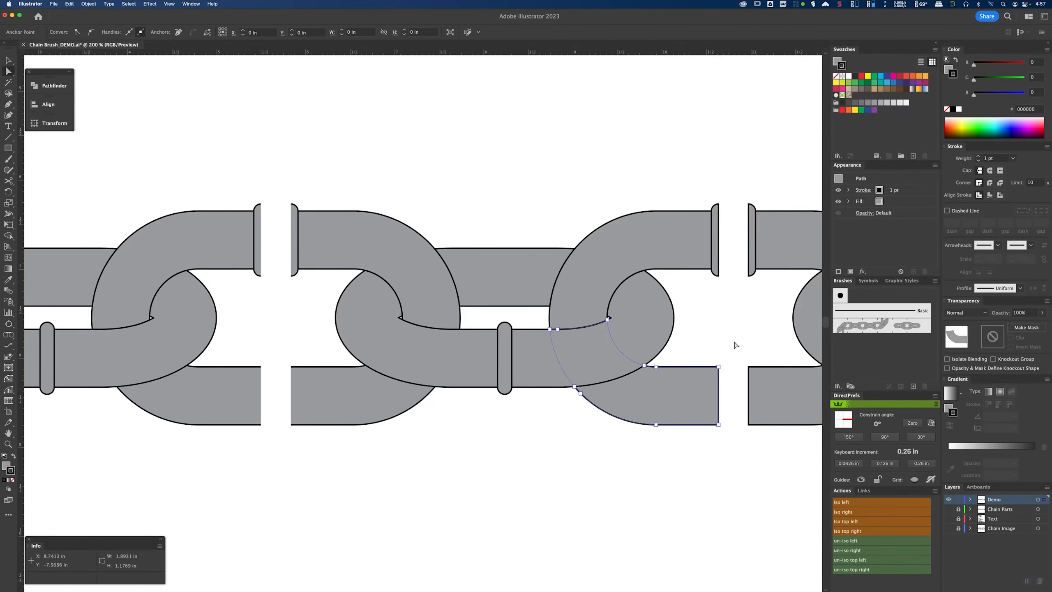
click(720, 247)
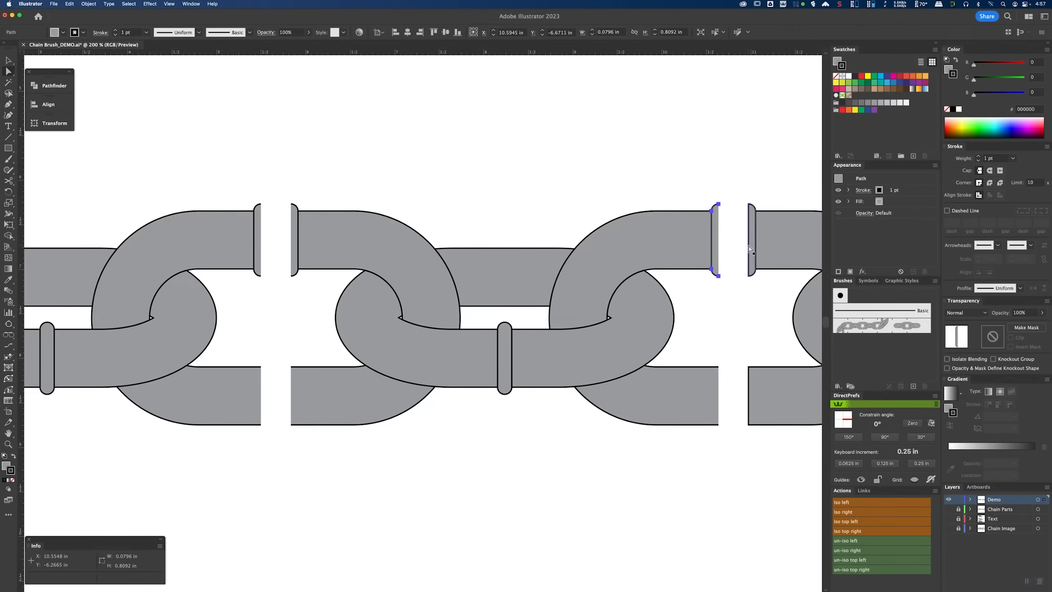
click(750, 249)
click(721, 479)
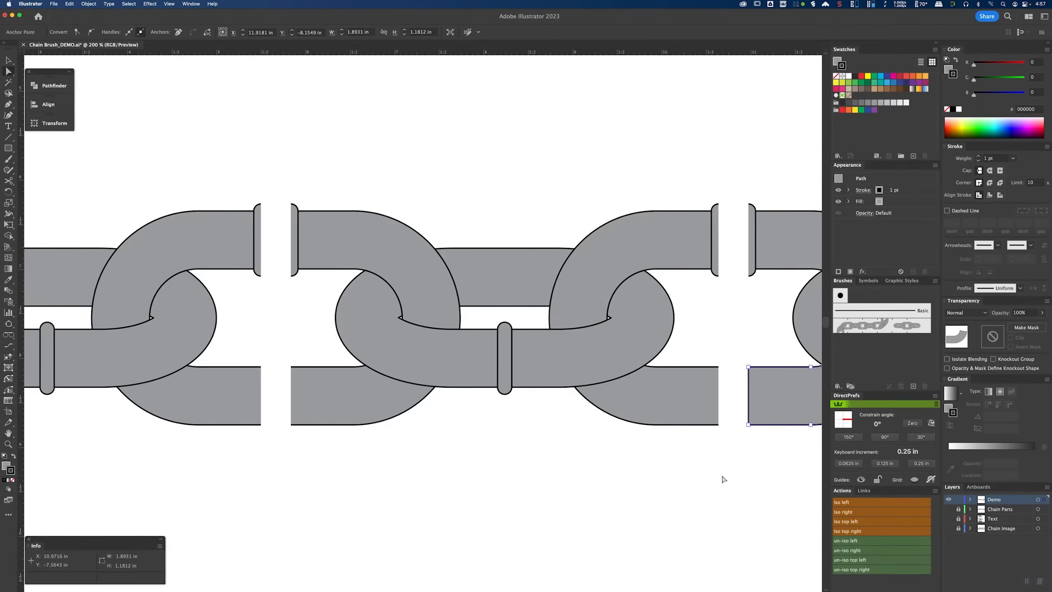
click(749, 405)
drag(734, 474, 266, 460)
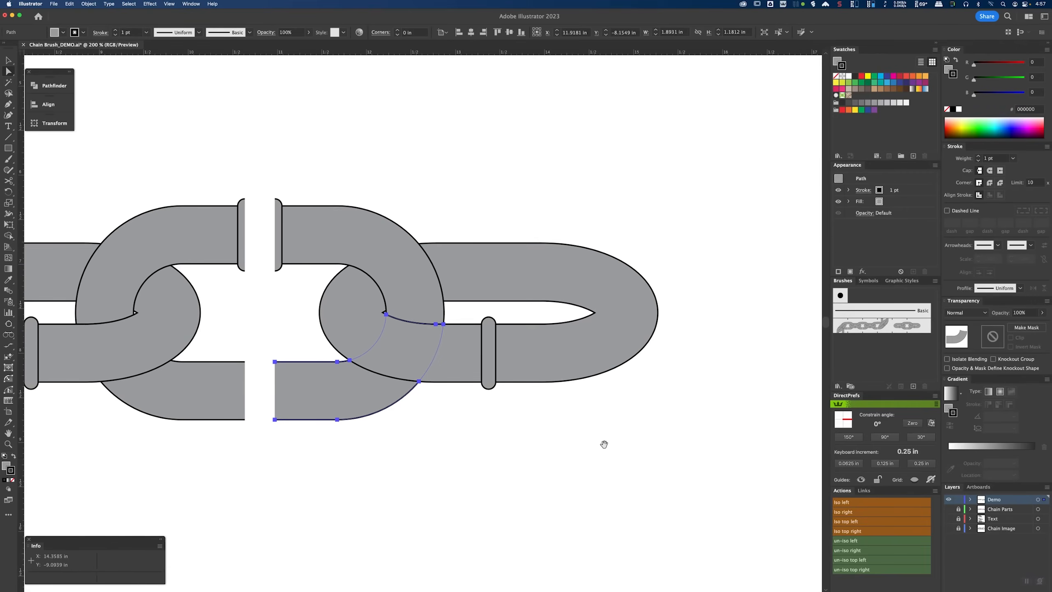
Step: Delete stray anchor points and leftover path segments along the edges of the diagonal corner tiles
drag(603, 444, 333, 393)
click(239, 469)
key(Delete)
click(380, 468)
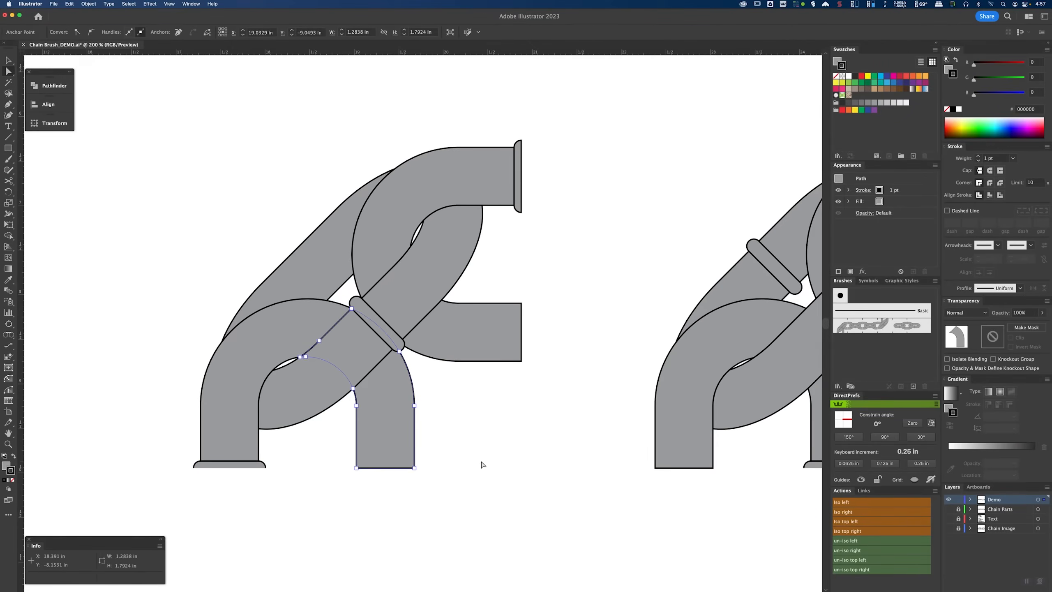
key(Delete)
click(522, 337)
key(Delete)
click(522, 179)
key(Delete)
drag(682, 487, 355, 444)
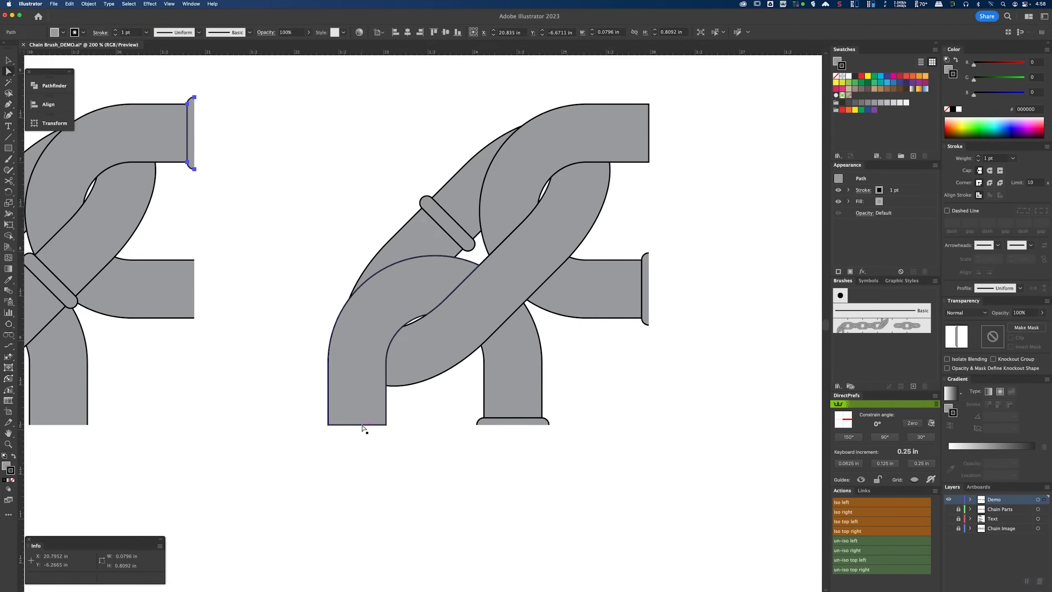
click(364, 430)
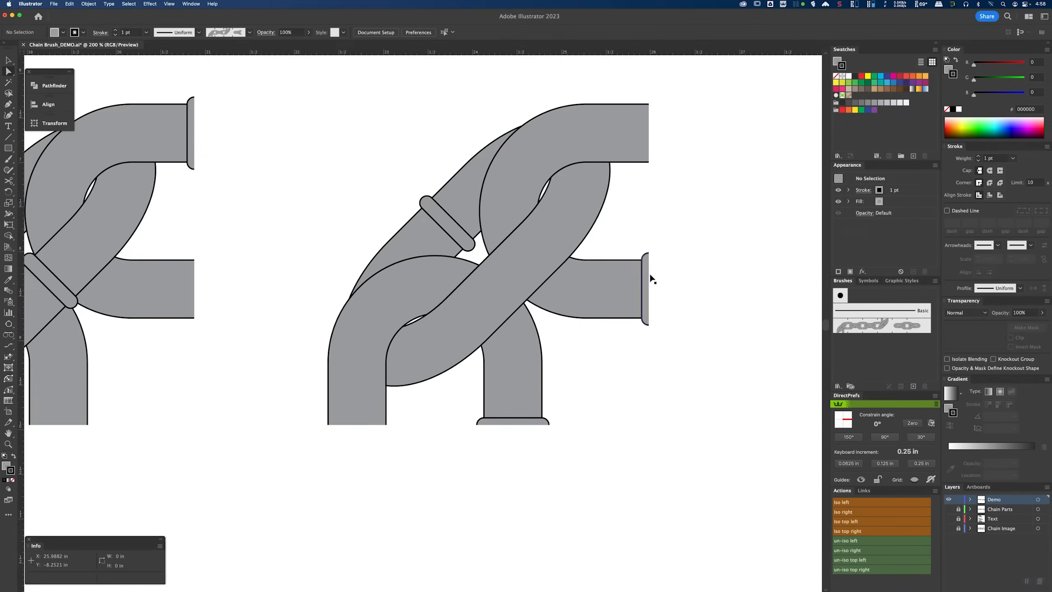
Step: Fit the artboard in the window, unlock all objects, and deselect everything
key(super+0)
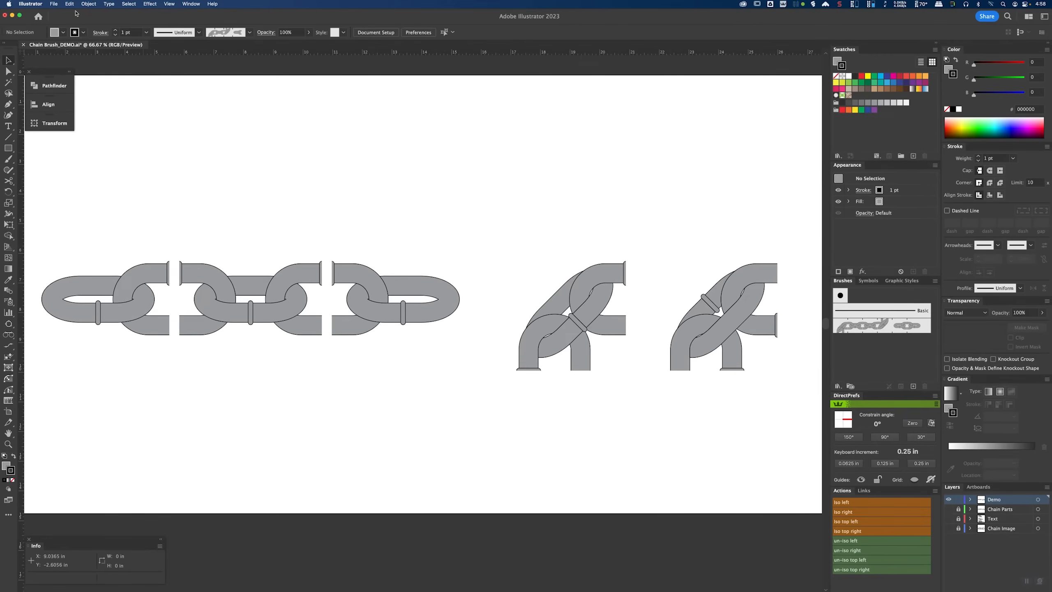
click(89, 5)
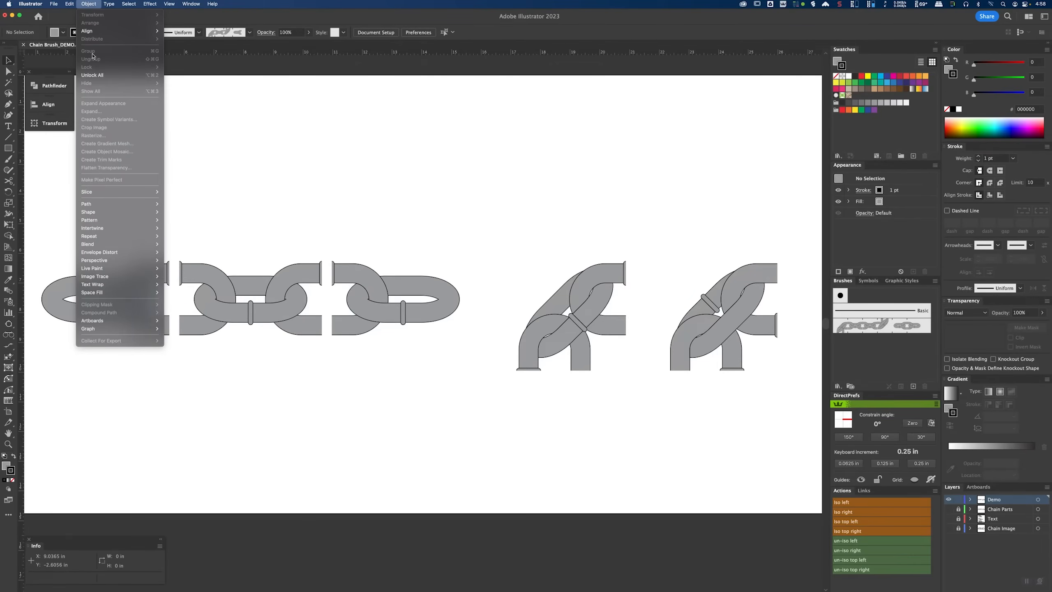
click(93, 75)
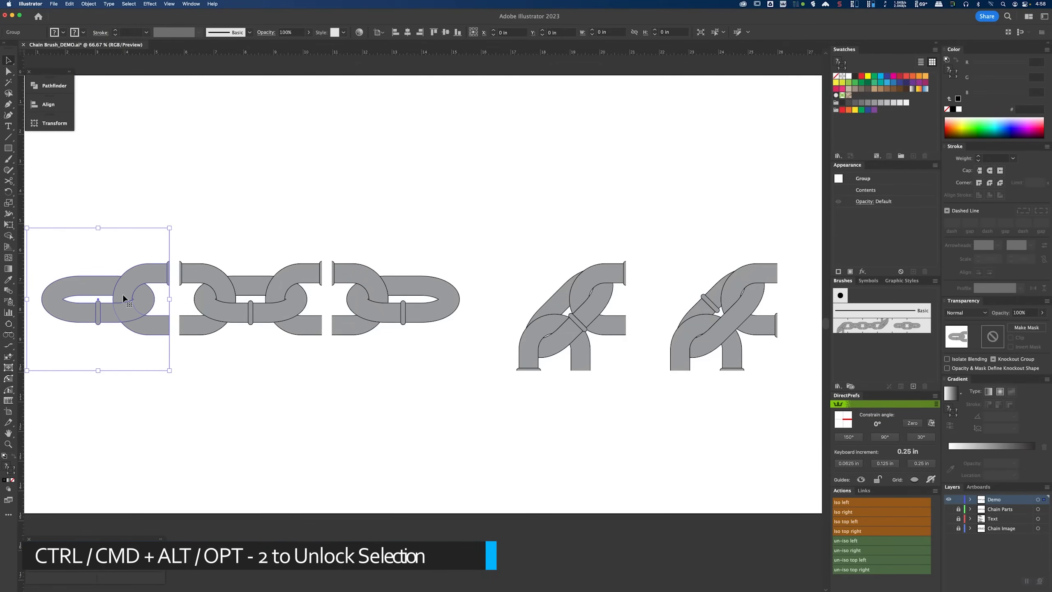
click(388, 202)
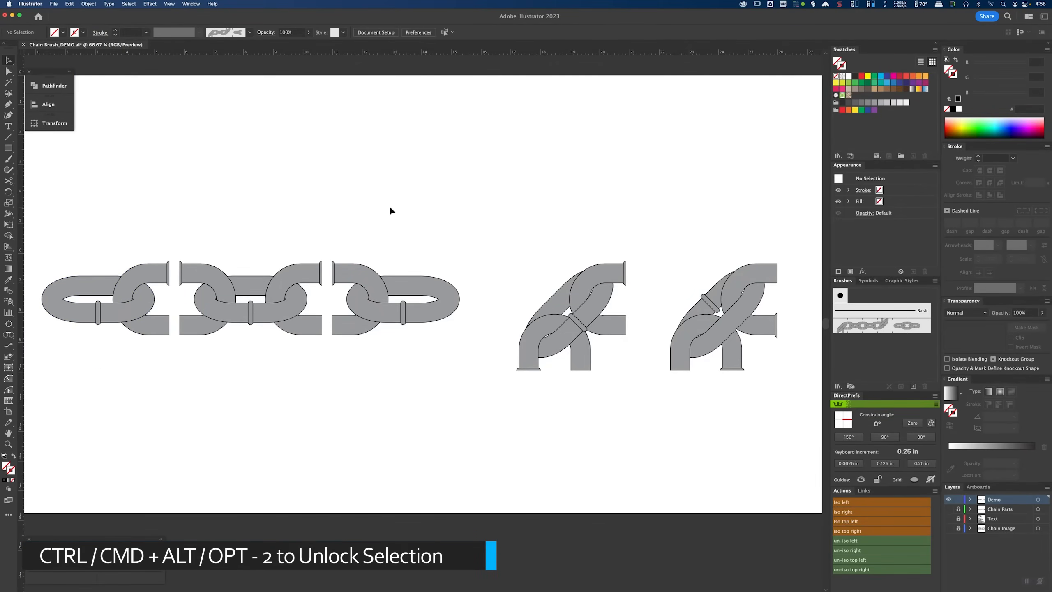
Step: Drag the middle straight chain tile into the Brushes panel and create a new Pattern Brush from it
click(262, 309)
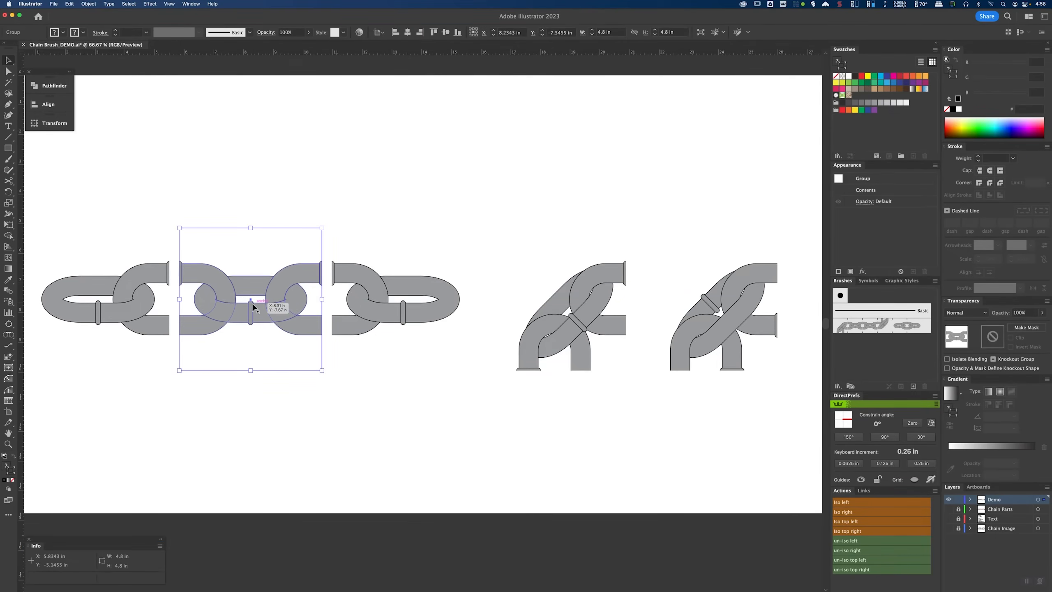
mouse_move(269, 303)
mouse_down()
mouse_move(463, 285)
mouse_move(809, 363)
mouse_move(876, 363)
mouse_up()
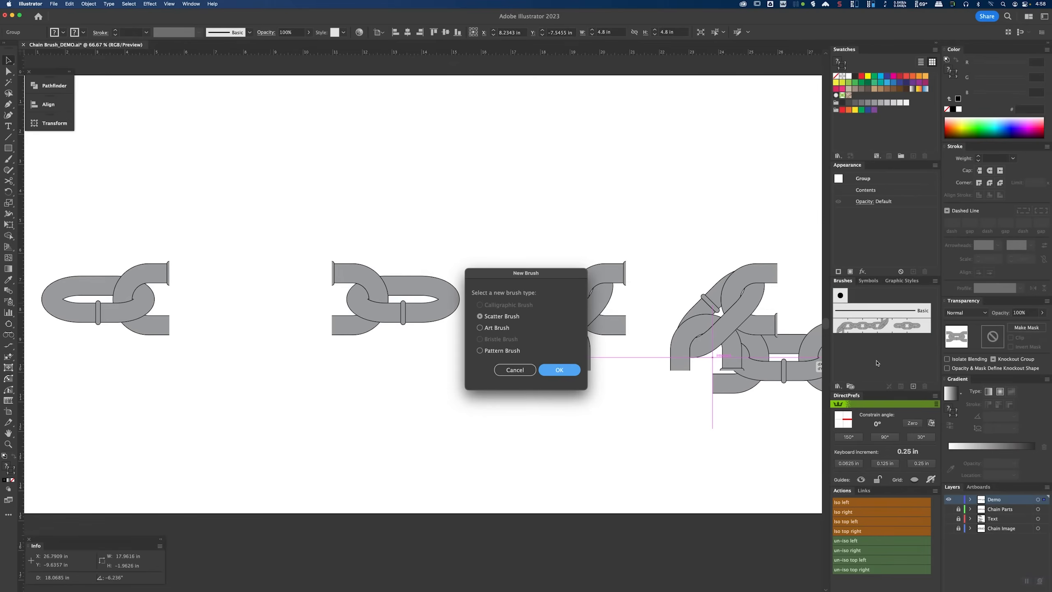
drag(489, 282, 414, 167)
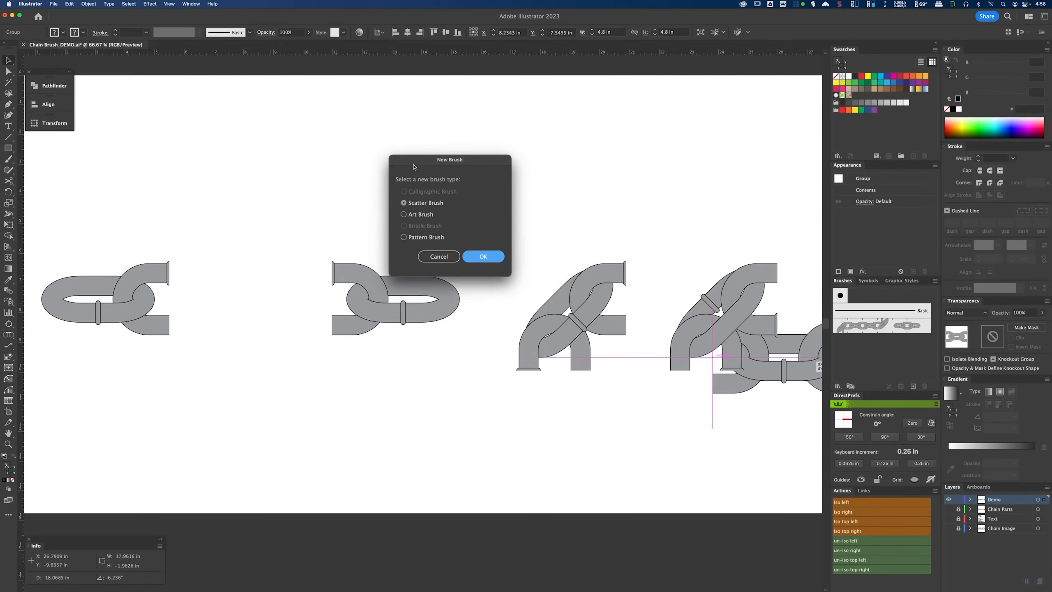
click(403, 237)
click(483, 257)
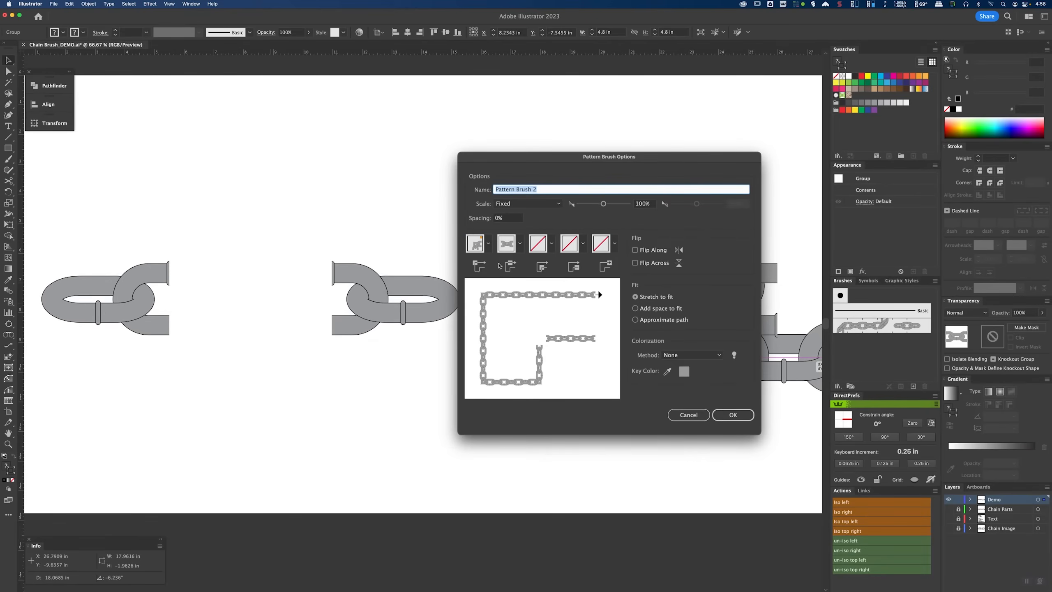
Step: Name the brush Chain Brush and set its outer corner tile to None
text(Chain Brush)
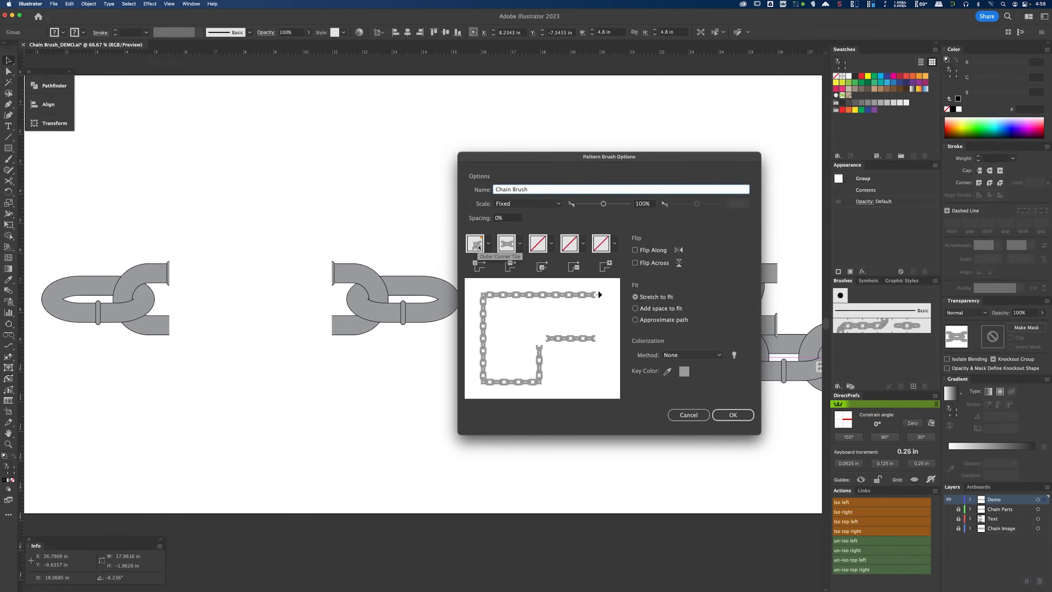
click(489, 245)
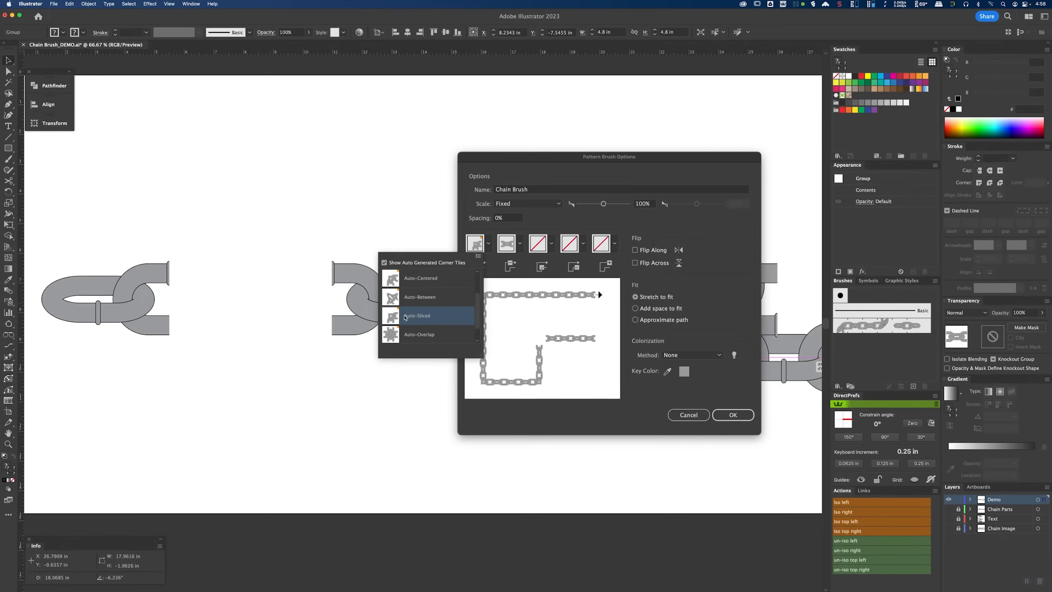
scroll(426, 332, up, 3)
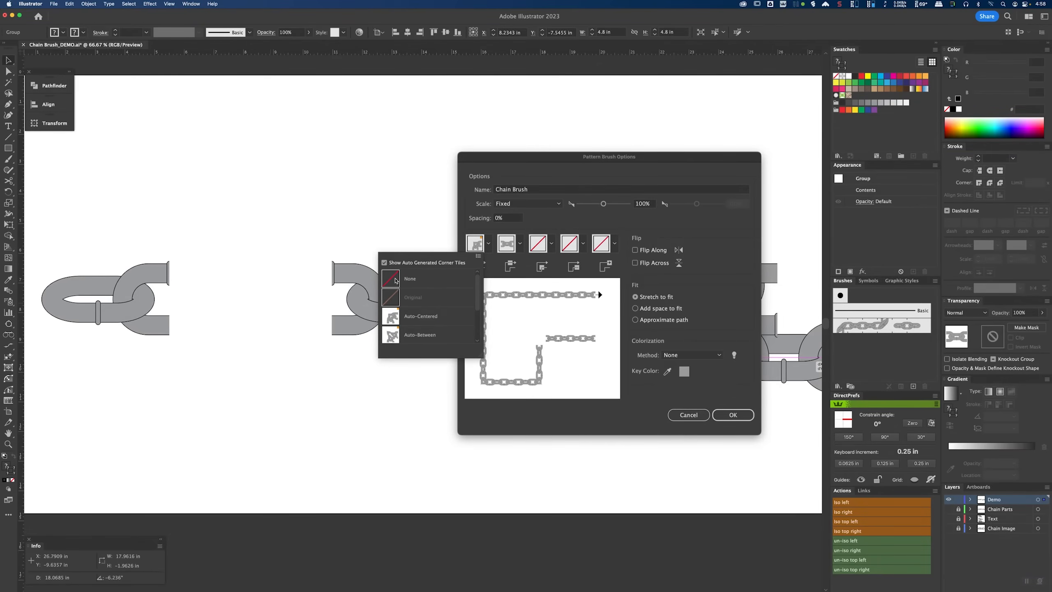
click(395, 280)
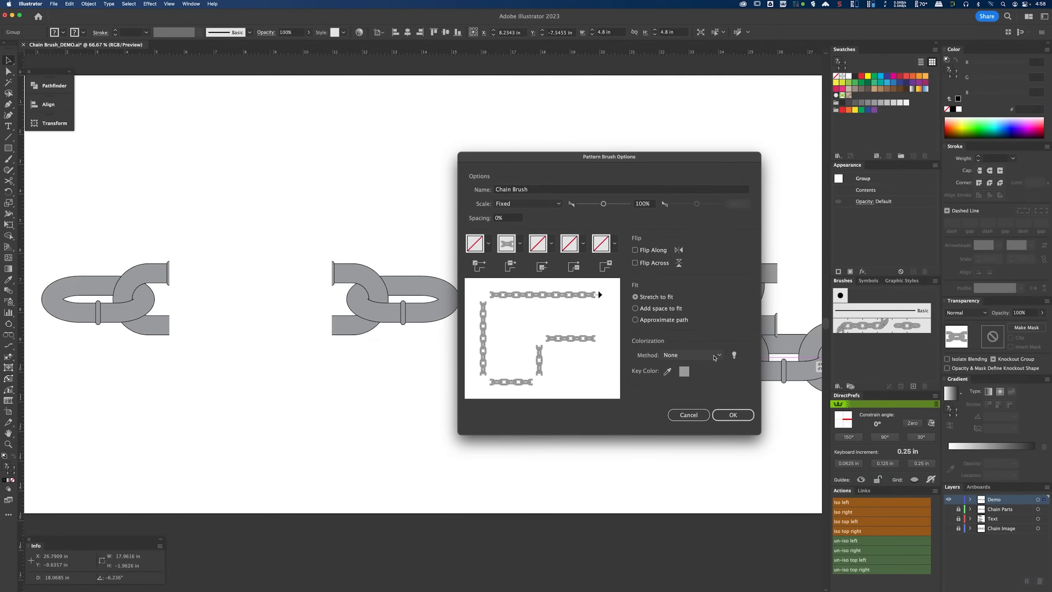
Step: Set the brush colorization method to Tints and Shades and confirm the pattern brush options
click(714, 358)
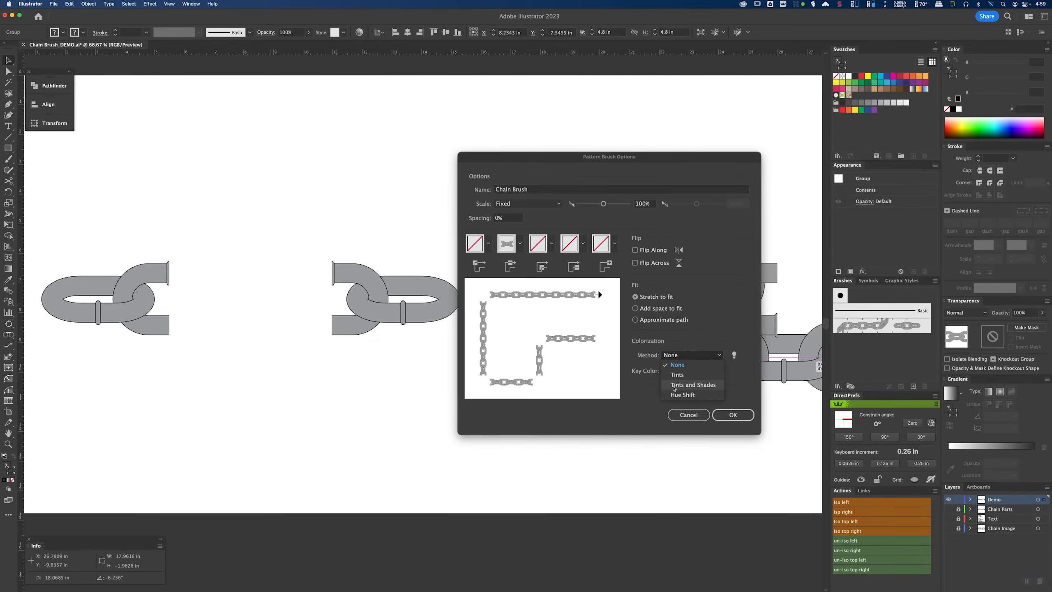
click(690, 388)
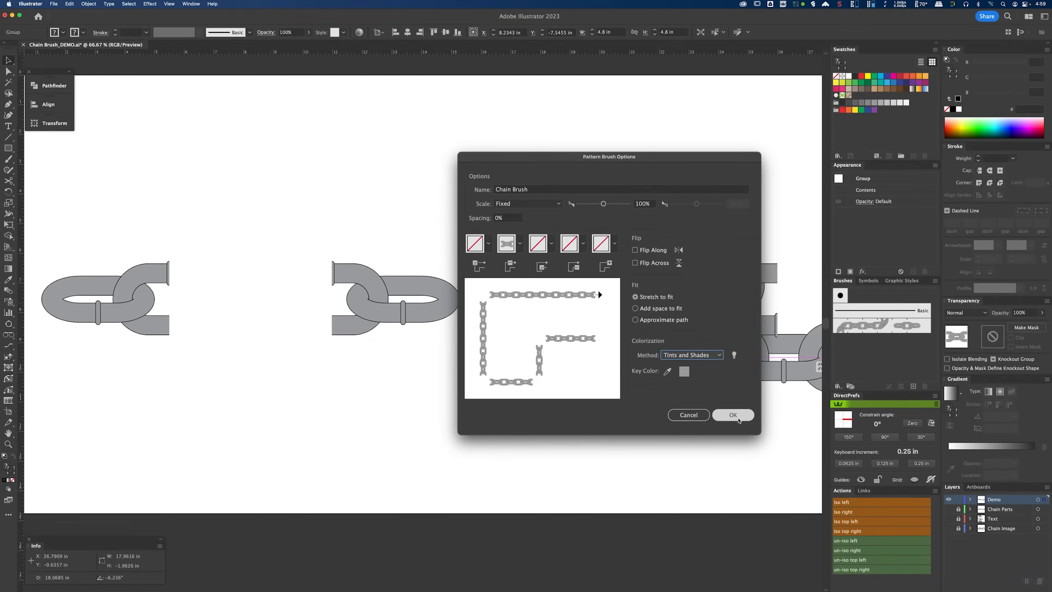
click(737, 419)
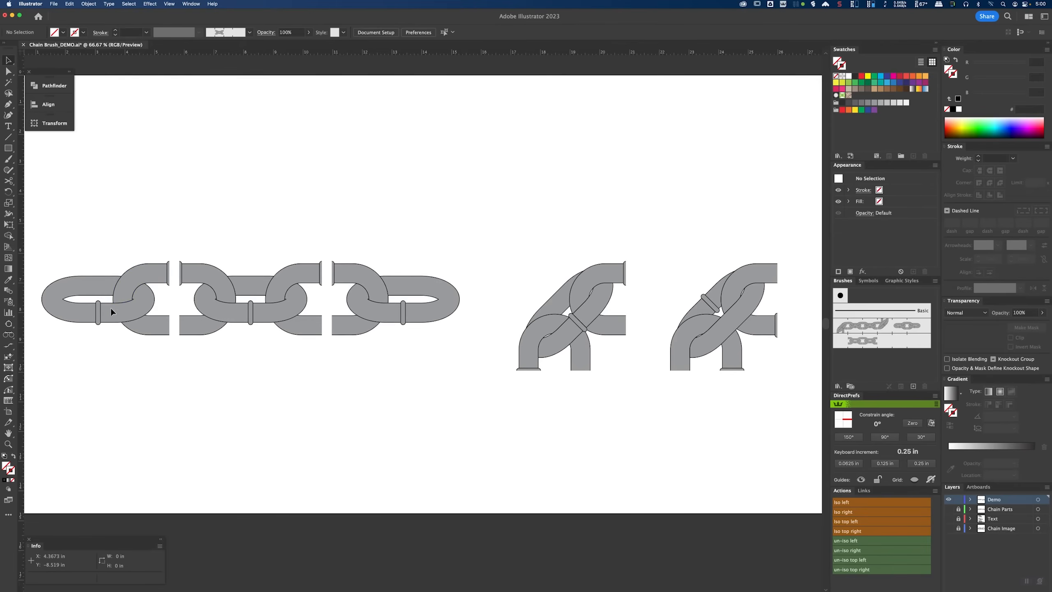
Step: Add the first chain tile to Chain Brush as its start tile
mouse_move(115, 299)
mouse_down()
mouse_move(133, 336)
mouse_move(687, 330)
mouse_move(903, 344)
mouse_move(849, 345)
mouse_move(892, 339)
mouse_up()
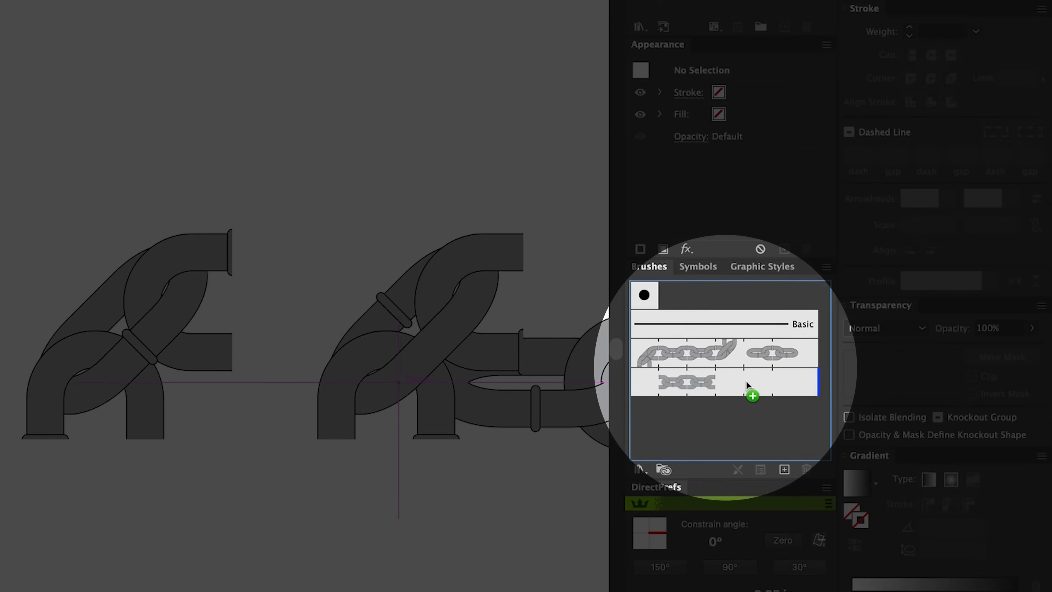
drag(746, 380, 746, 412)
mouse_move(729, 397)
mouse_down()
mouse_move(737, 384)
mouse_move(648, 387)
mouse_move(766, 390)
mouse_up()
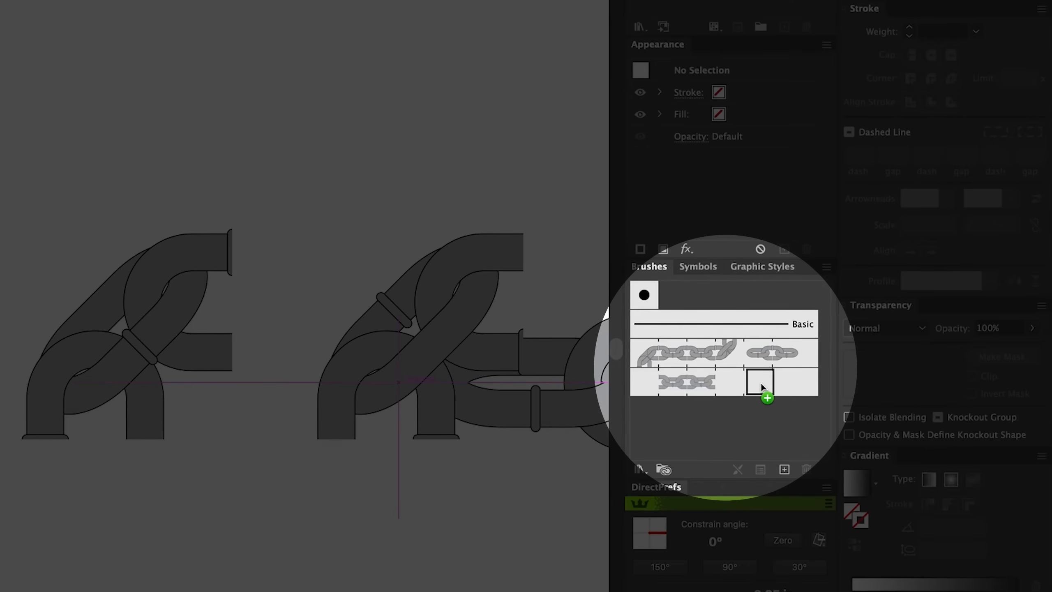
drag(761, 383, 761, 384)
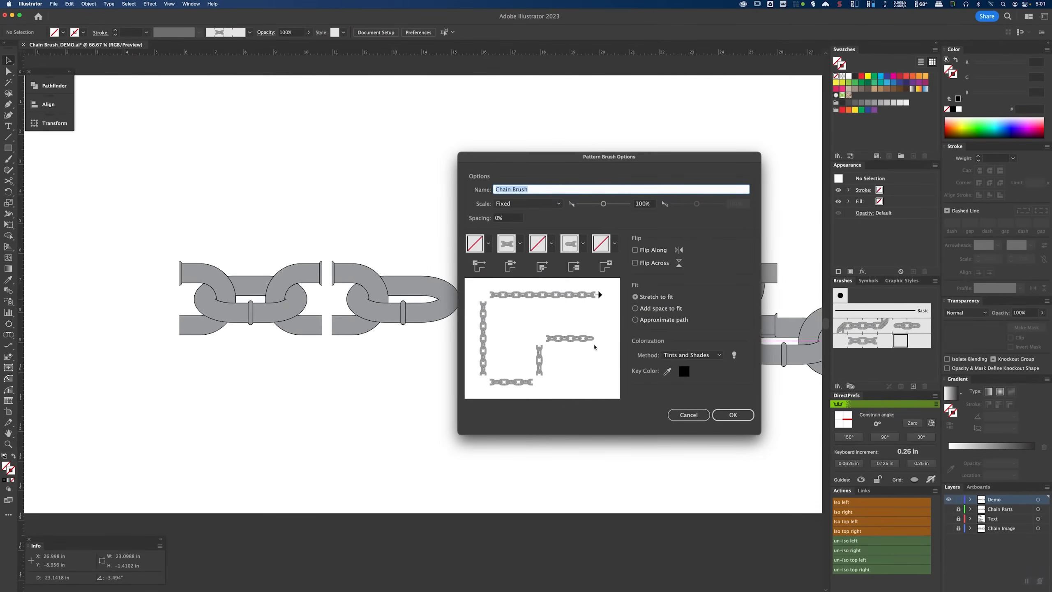
click(736, 414)
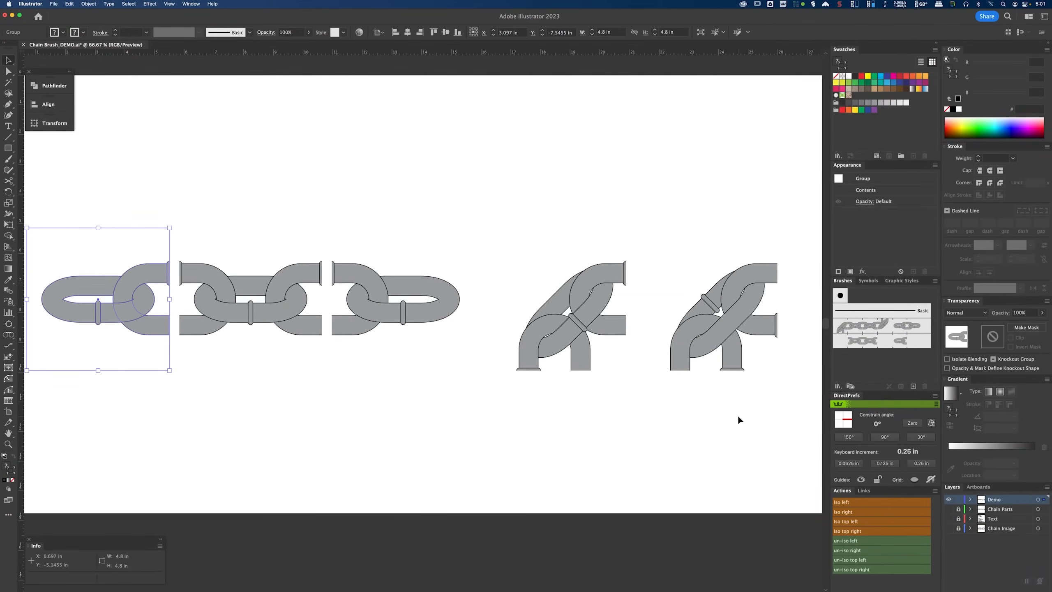
Step: Add the third chain tile to Chain Brush as its end tile
mouse_move(396, 288)
mouse_down()
mouse_move(409, 299)
mouse_move(410, 283)
mouse_move(567, 285)
mouse_move(812, 343)
mouse_move(918, 343)
mouse_up()
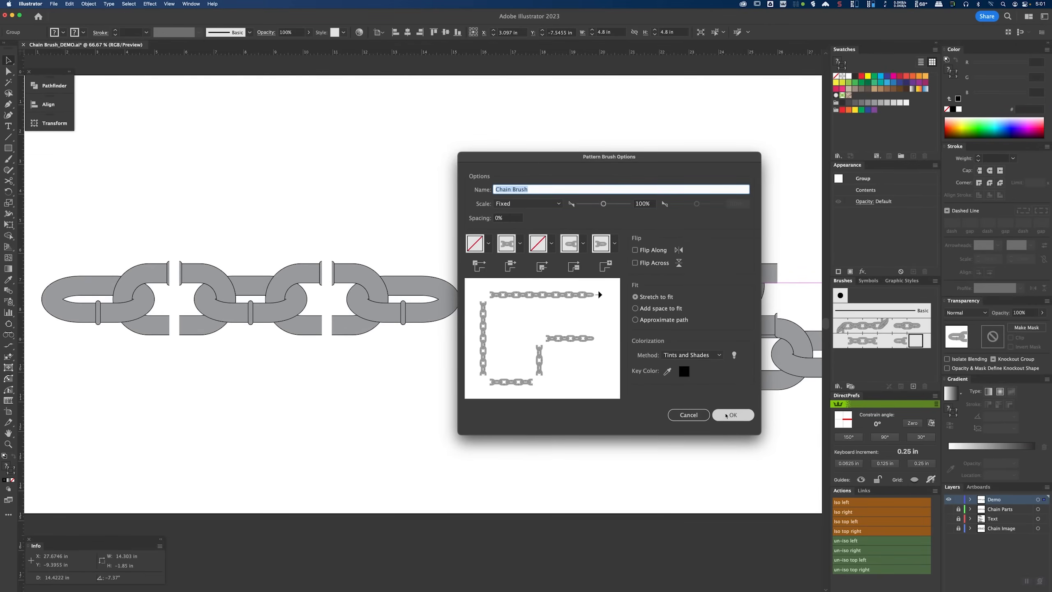
click(732, 414)
click(642, 219)
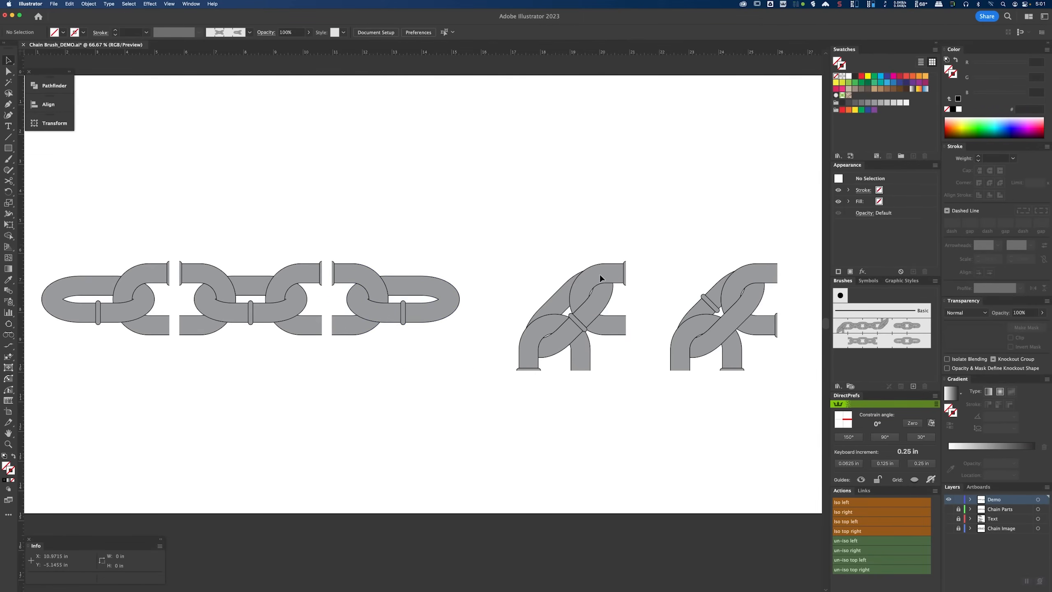
Step: Add the first diagonal tile to Chain Brush as its outer corner tile
click(596, 282)
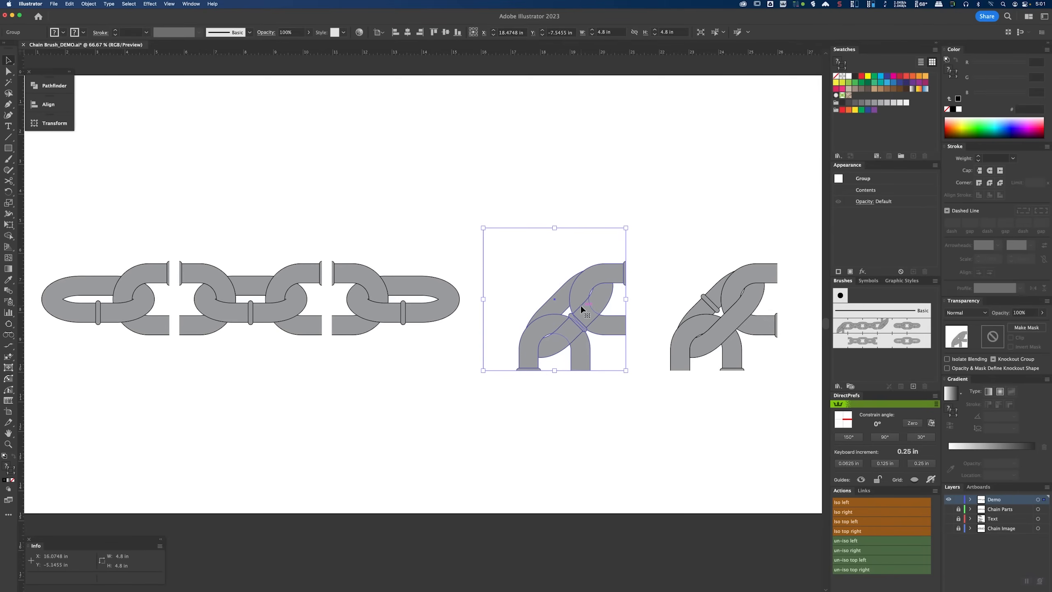
drag(580, 304, 842, 343)
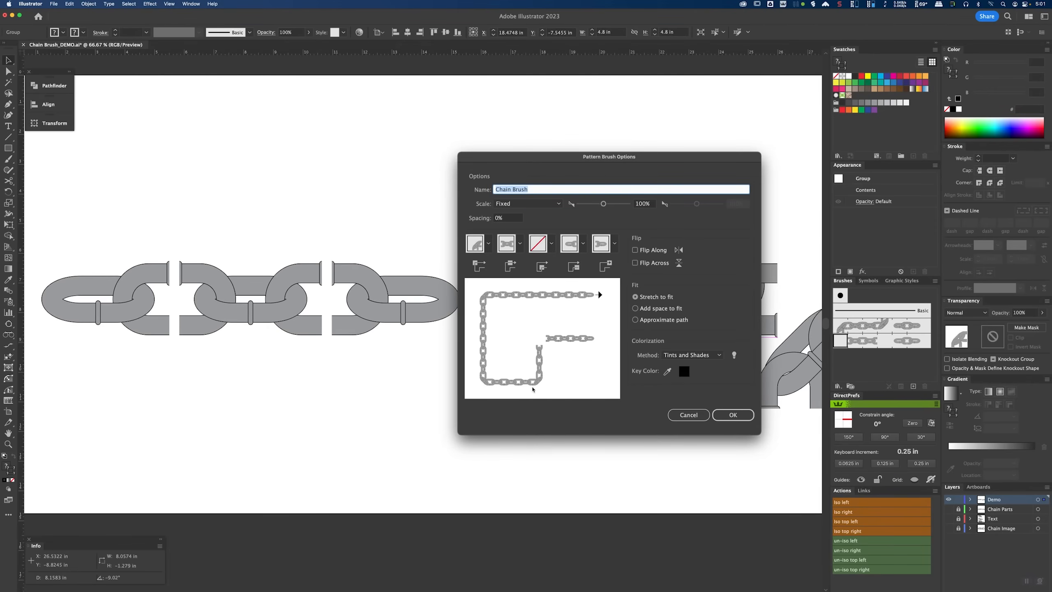
click(731, 414)
Step: Add the second diagonal tile to Chain Brush as its inner corner tile
drag(716, 311, 887, 342)
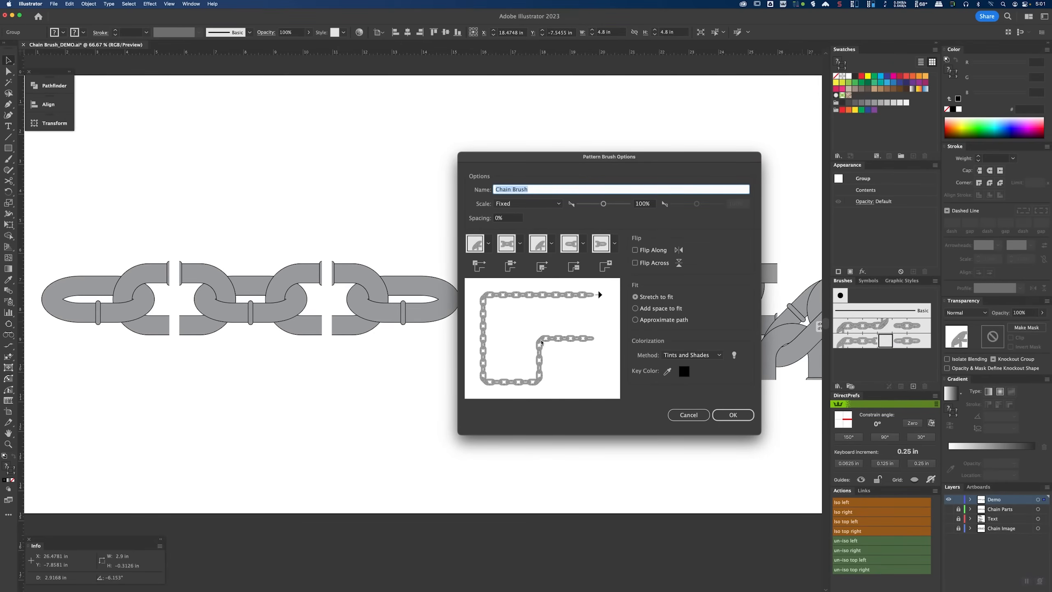
click(733, 414)
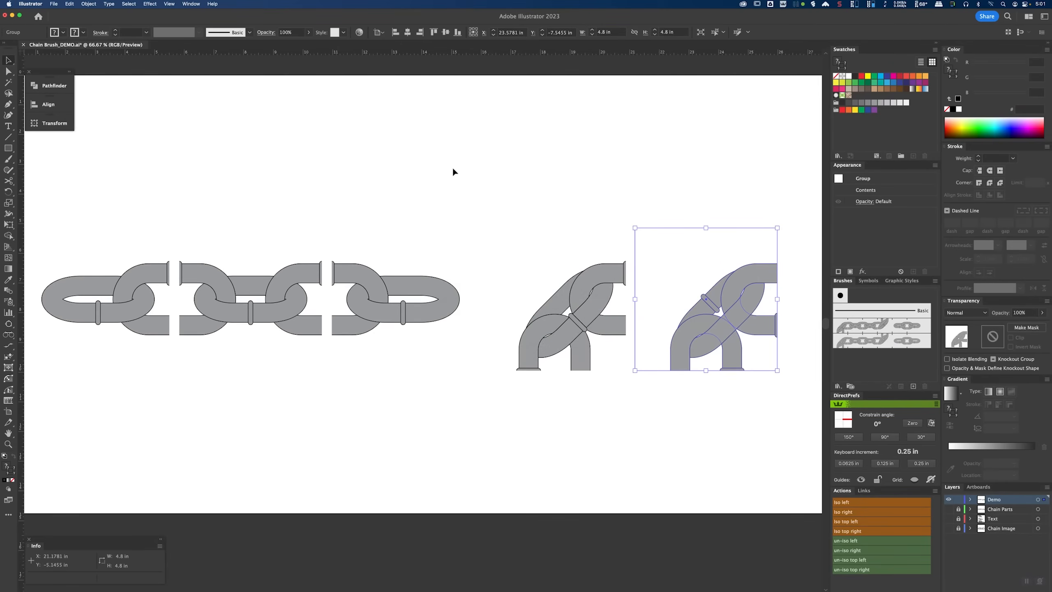
Step: Delete all five chain tiles from the artboard and fit the empty artboard in the window
drag(137, 171, 635, 368)
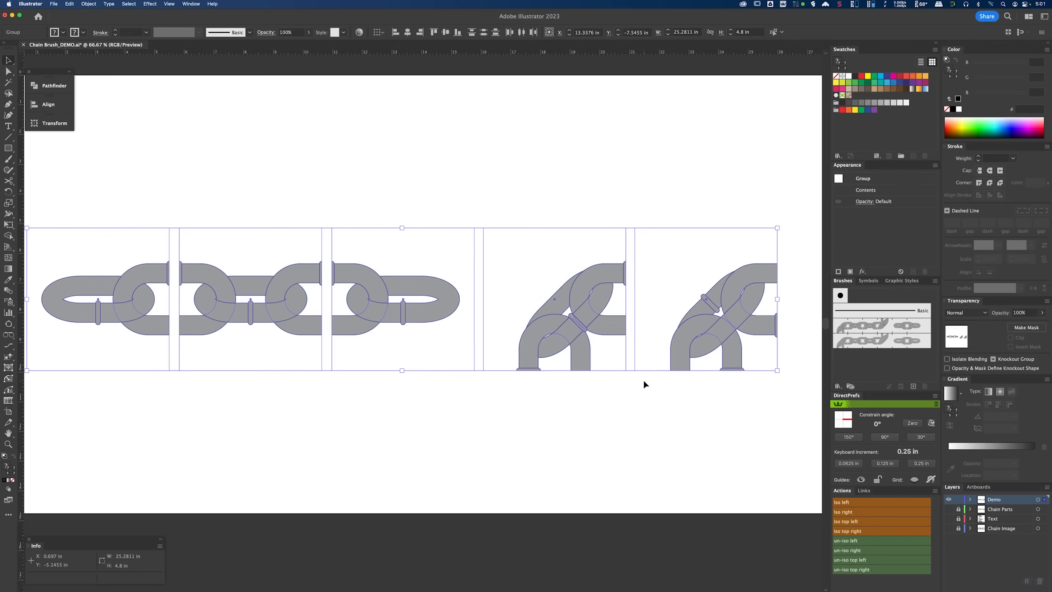
key(Delete)
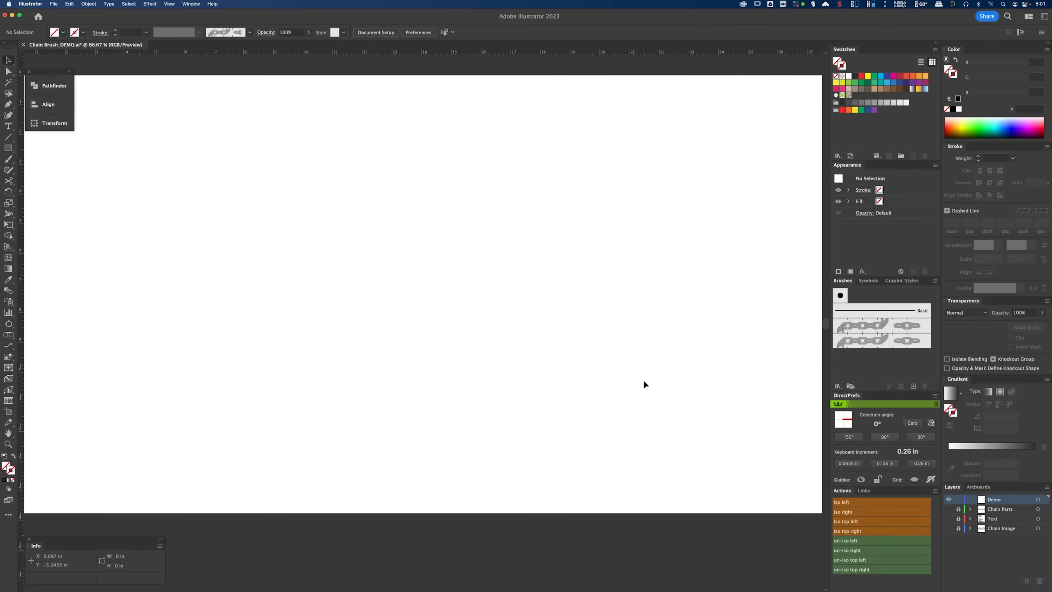
key(super+minus)
drag(628, 375, 587, 339)
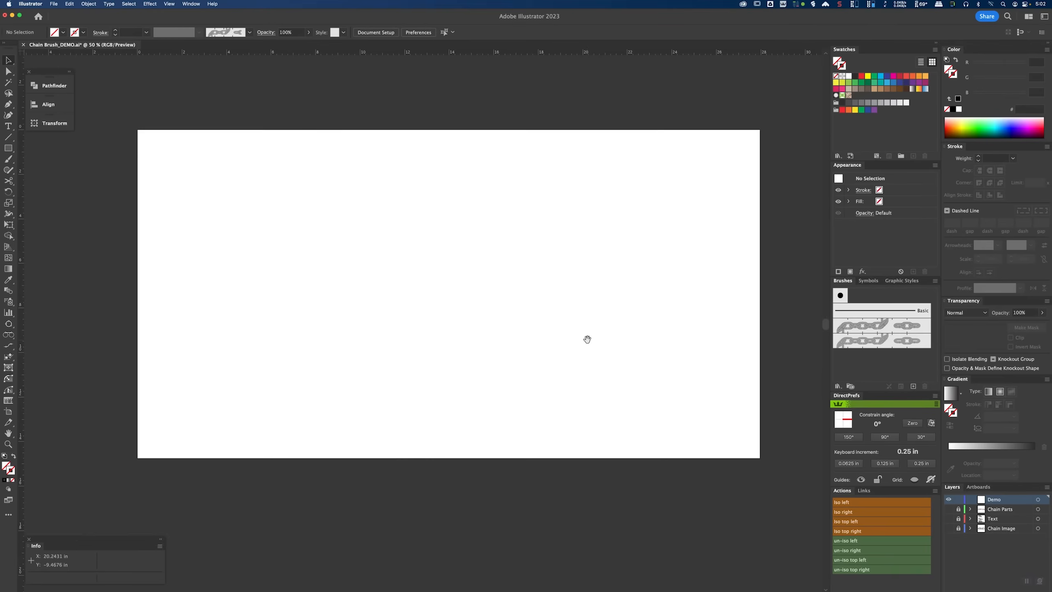
key(super+0)
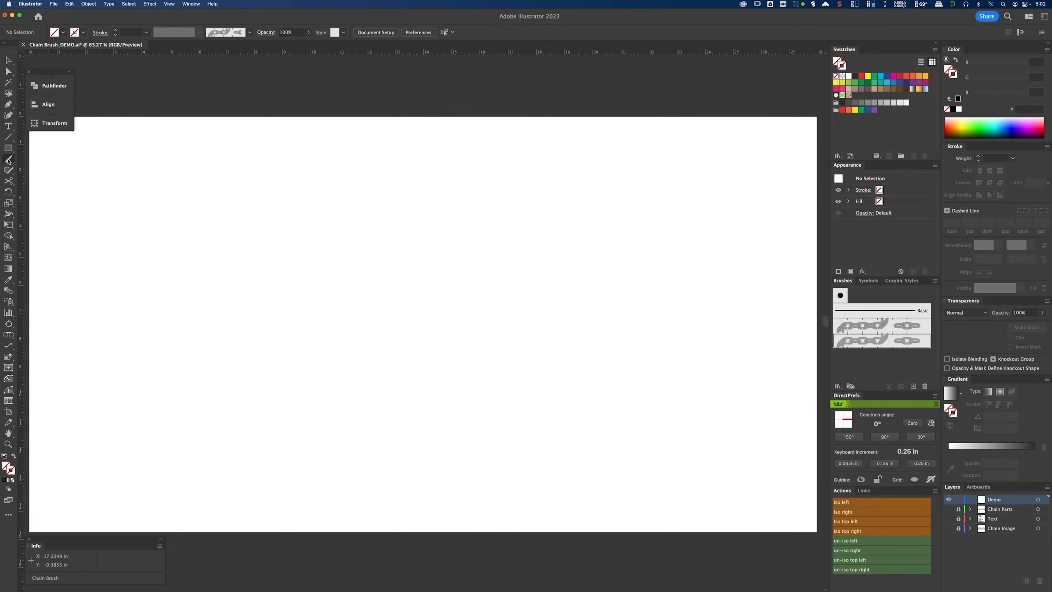
Step: Paint a wavy stroke with the Paintbrush using Chain Brush and color it with a medium grey swatch
key(b)
click(885, 345)
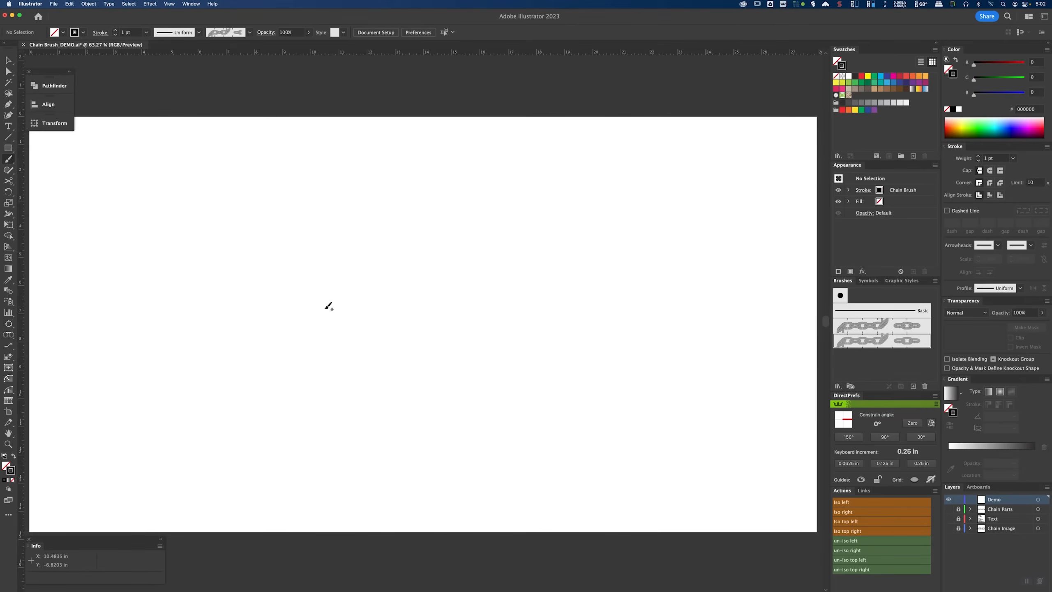
drag(720, 347, 722, 346)
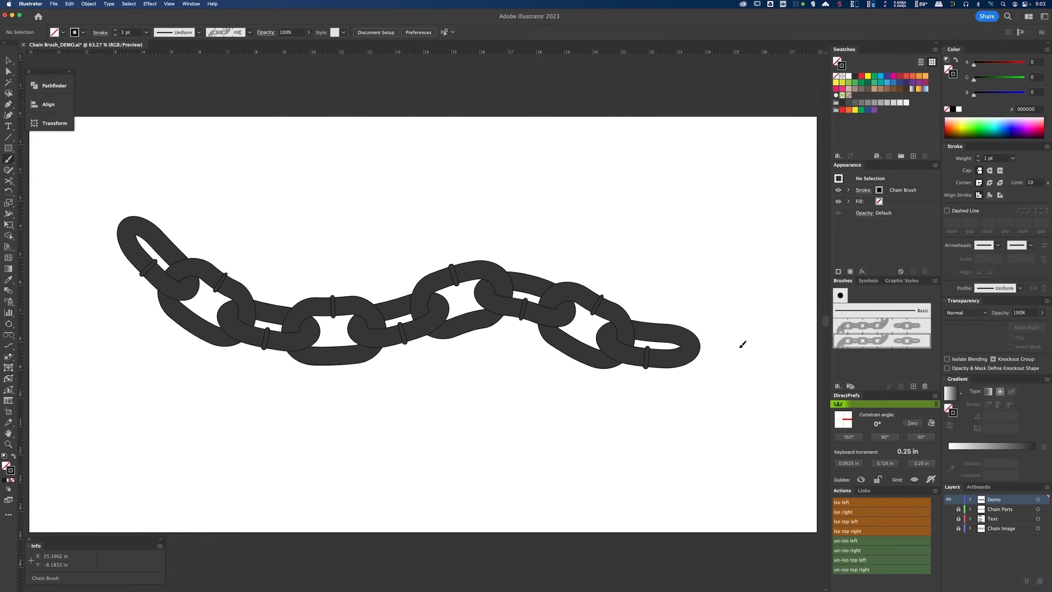
key(v)
click(875, 103)
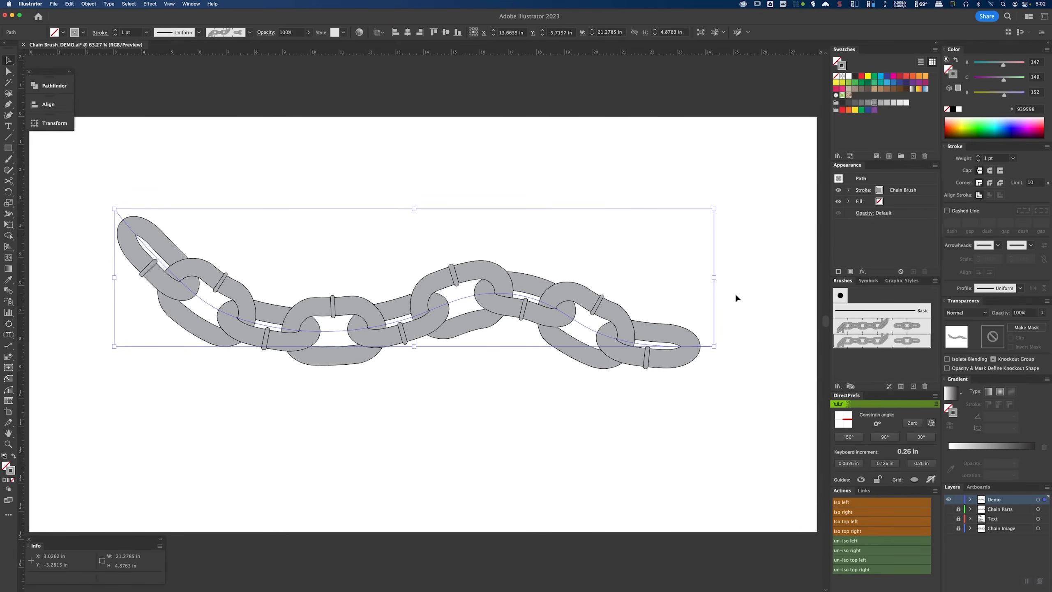
Step: Set the Chain Brush scale to 25% and apply the change to existing strokes
double_click(885, 345)
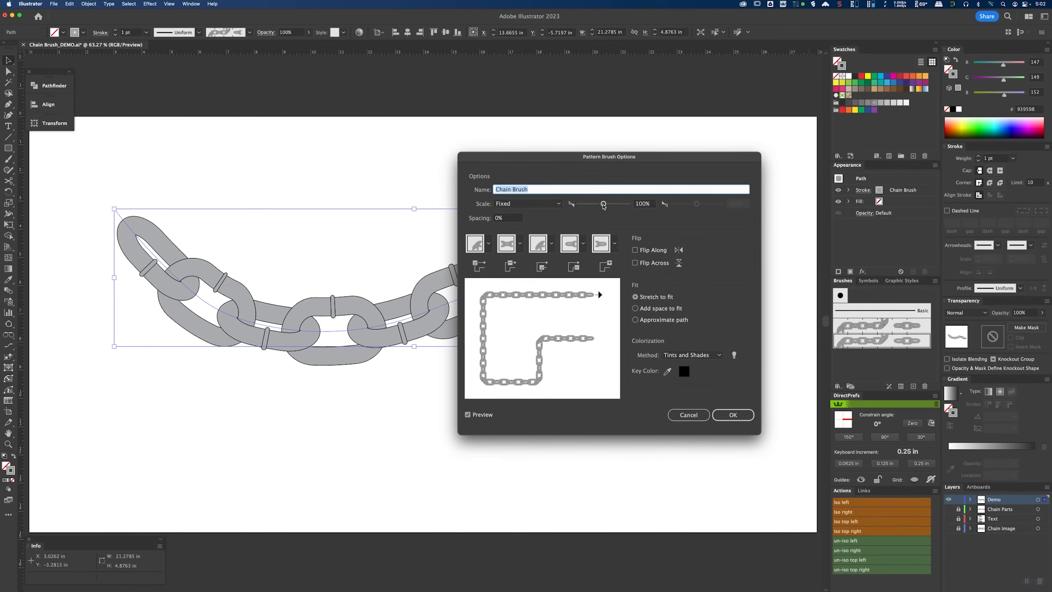
drag(604, 206, 588, 207)
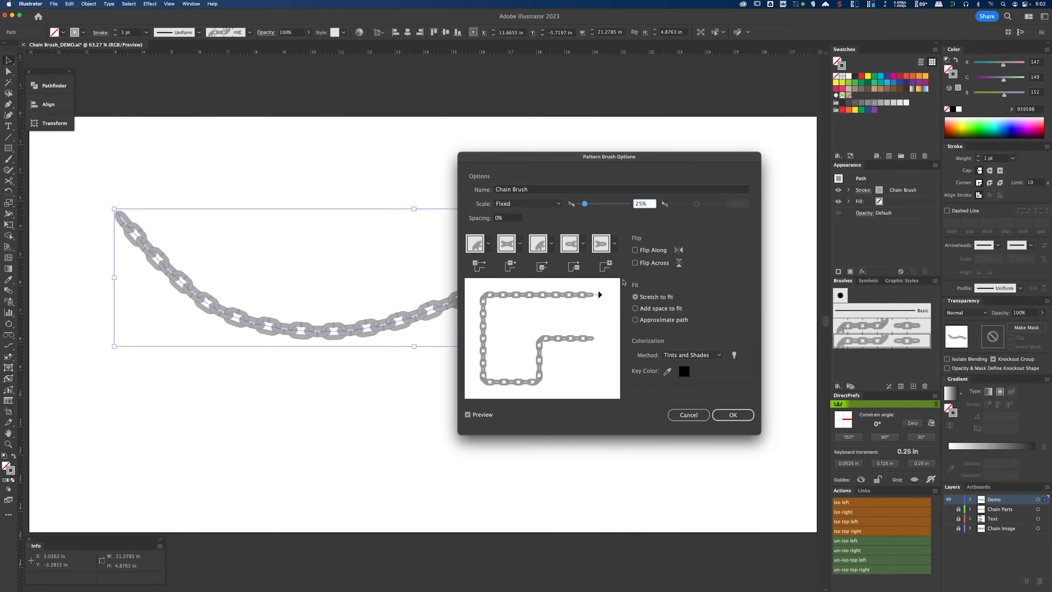
click(737, 419)
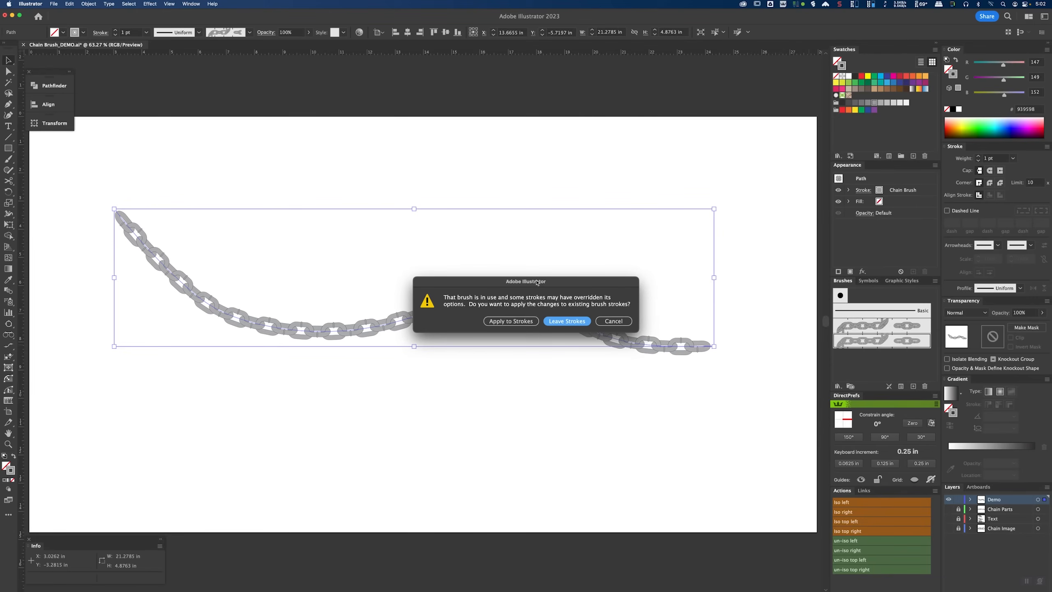
click(512, 324)
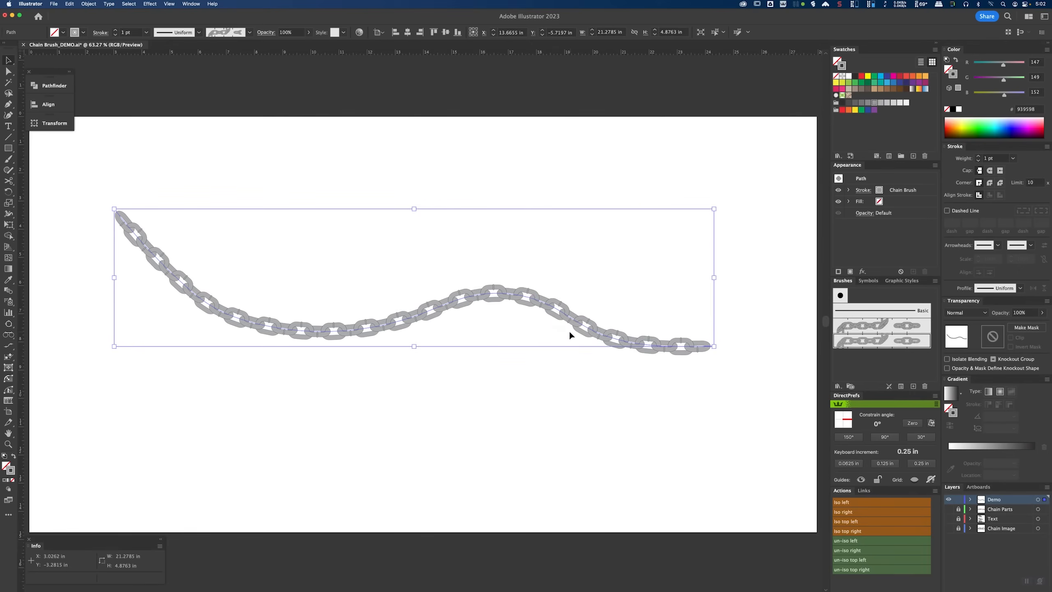
mouse_move(594, 329)
mouse_down()
mouse_move(611, 251)
mouse_move(610, 267)
mouse_up()
click(607, 331)
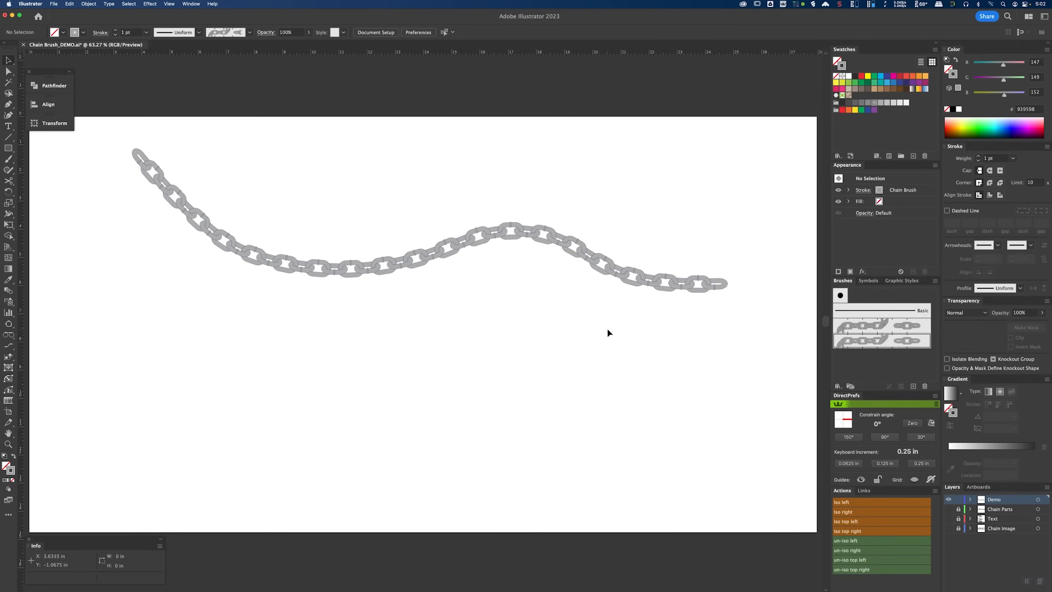
Step: Draw a rectangle about 6.7 by 6.2 in with the Chain Brush stroke
key(m)
mouse_move(104, 313)
mouse_down()
mouse_move(203, 462)
mouse_move(288, 483)
mouse_up()
Step: Draw a circle about 5.2 in across with the Ellipse Tool
click(8, 148)
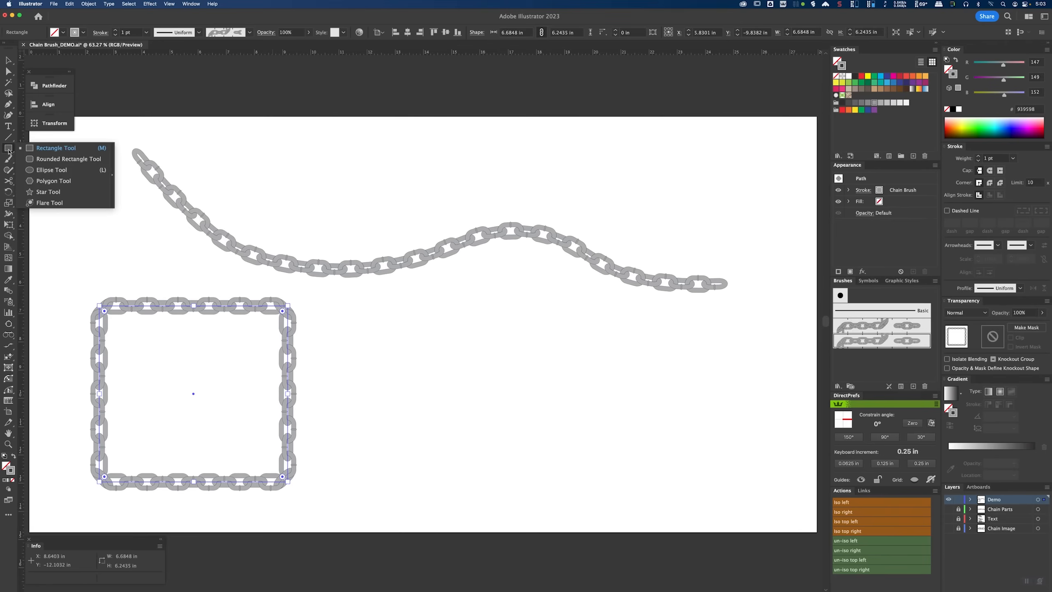
click(56, 170)
mouse_move(335, 318)
mouse_down()
mouse_move(483, 447)
mouse_move(483, 465)
mouse_move(591, 477)
mouse_move(604, 492)
mouse_up()
Step: Draw a curving open path with the Pen tool to the right of the circle
click(9, 106)
click(550, 316)
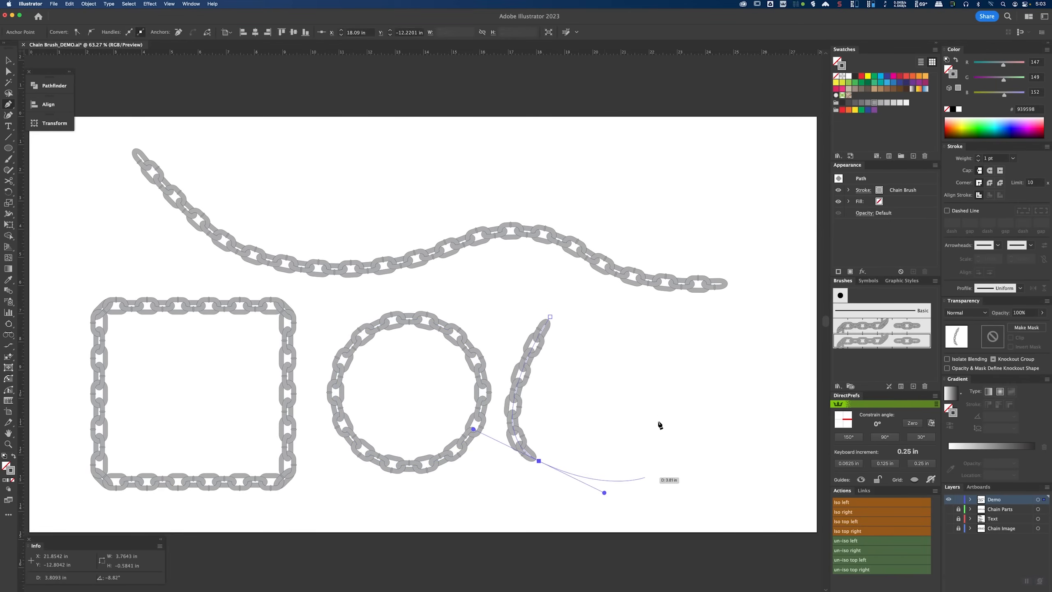
drag(657, 408, 627, 364)
drag(734, 350, 784, 411)
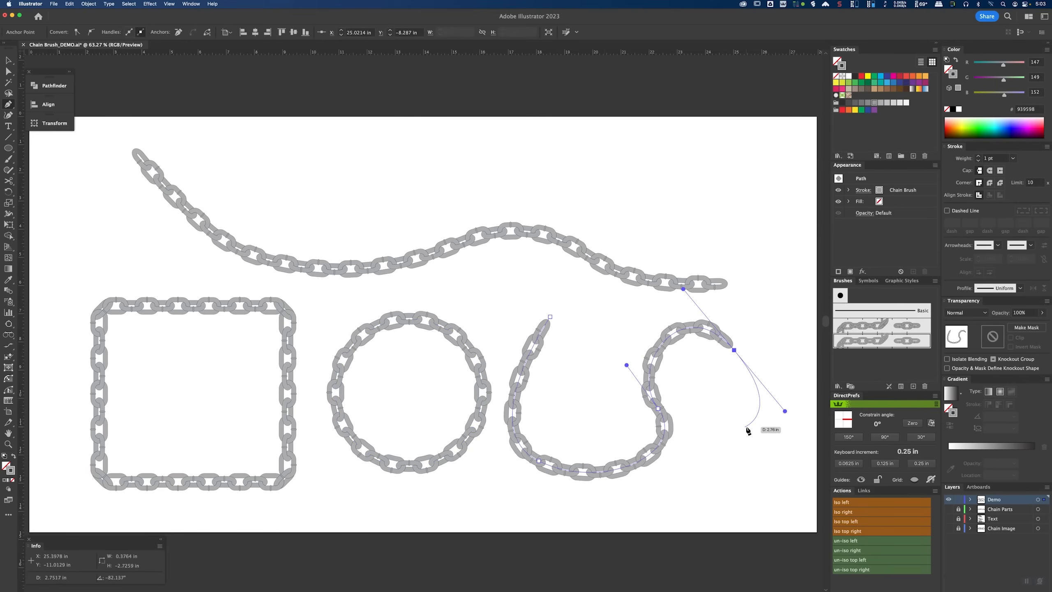
Step: Adjust the pen path's middle anchor handles and move its upper endpoint to reshape the curve
key(a)
click(657, 408)
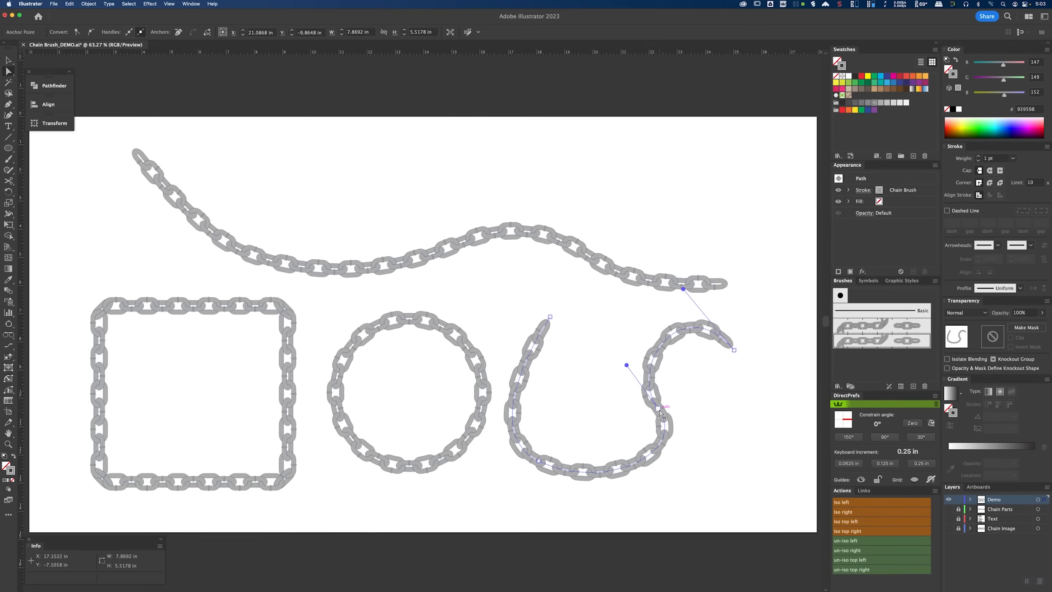
drag(657, 408, 625, 412)
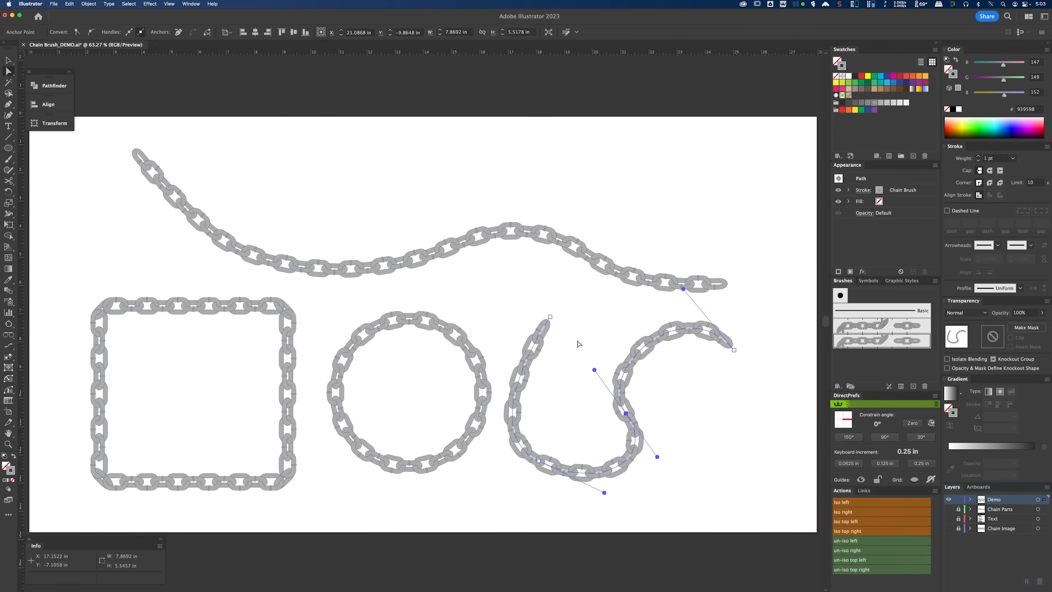
drag(550, 321, 580, 308)
click(164, 306)
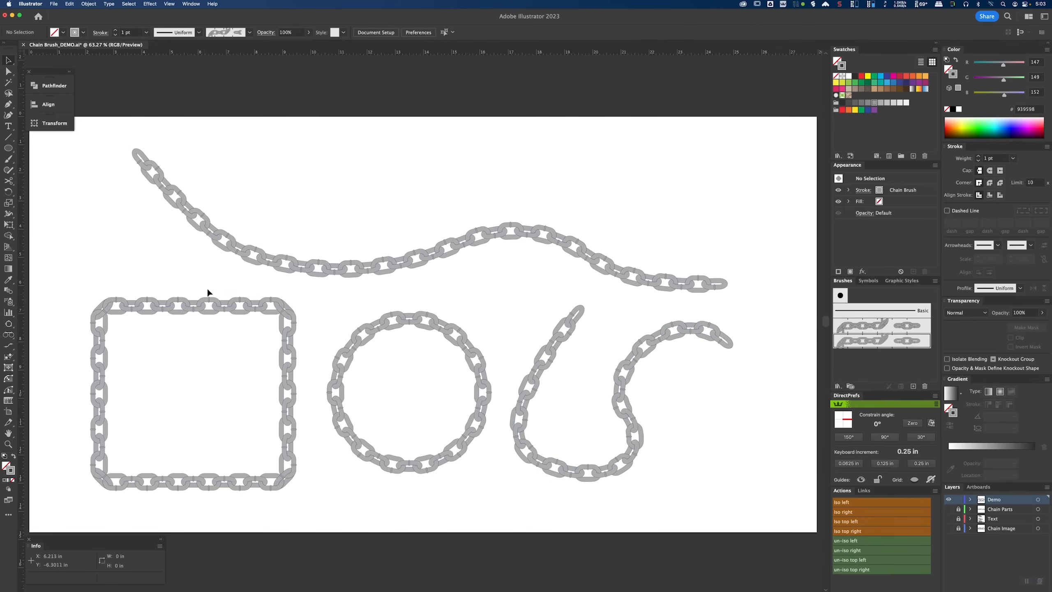
Step: Color the rectangle's chain stroke red and the circle's chain stroke blue
key(v)
click(899, 76)
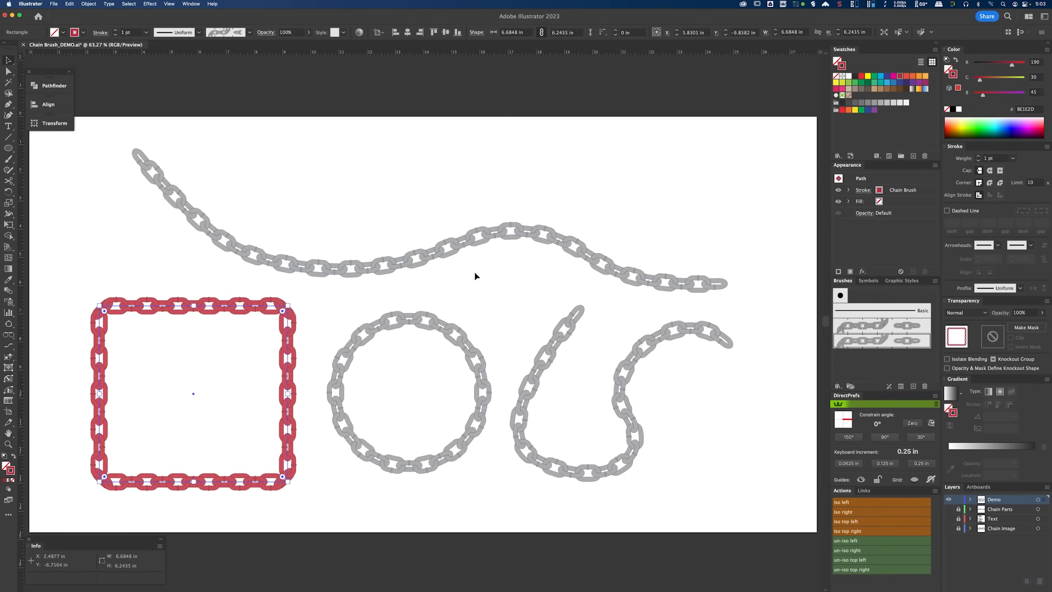
click(439, 327)
click(881, 77)
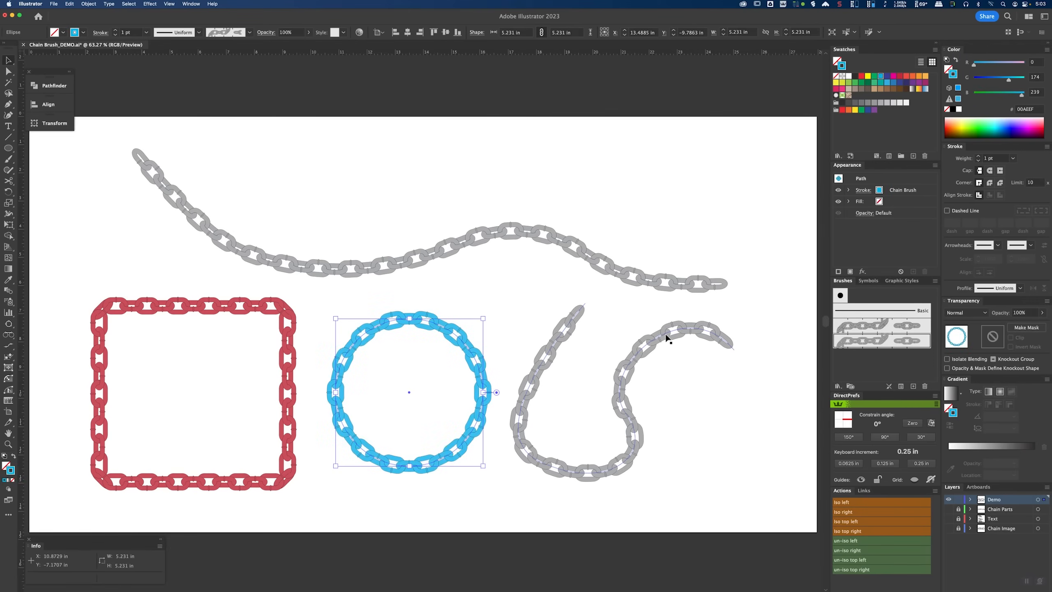
Step: Color the pen path's chain stroke orange
click(632, 333)
click(926, 87)
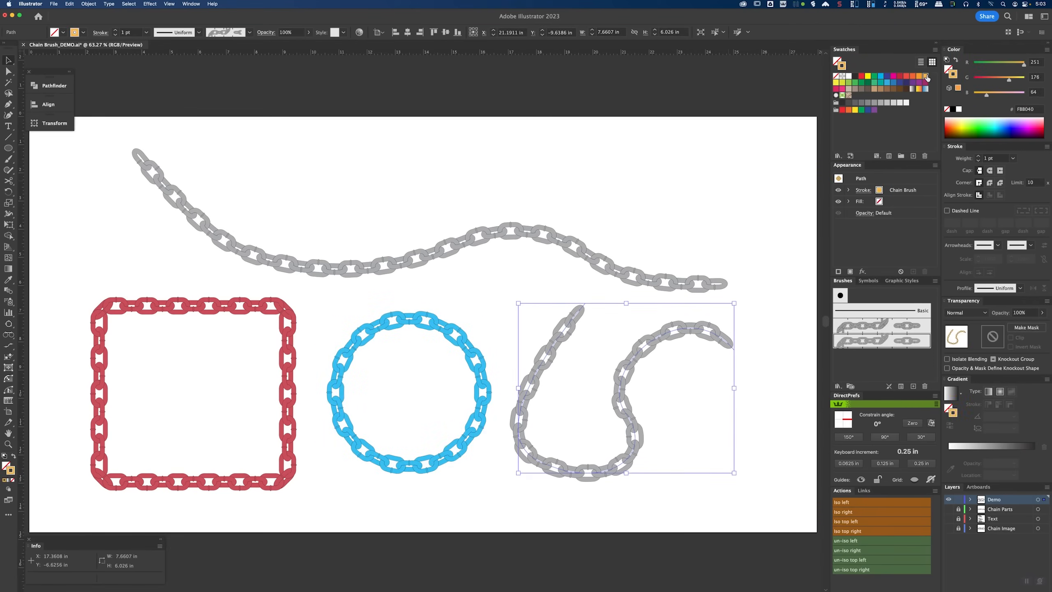
click(756, 380)
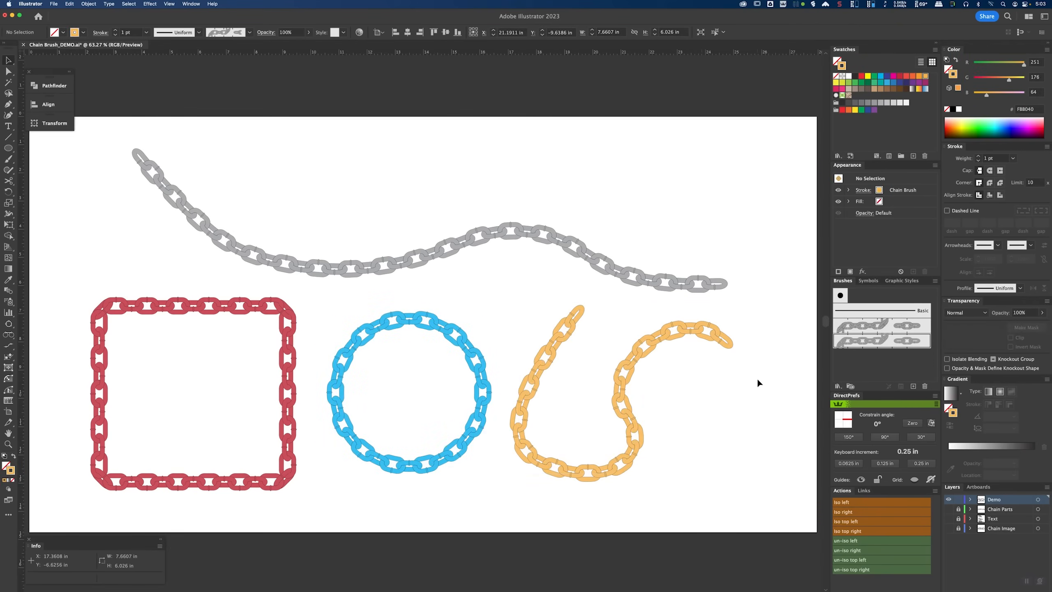
Step: Select all four chain strokes and apply a Drop Shadow with 25% opacity
click(273, 310)
shift+click(415, 324)
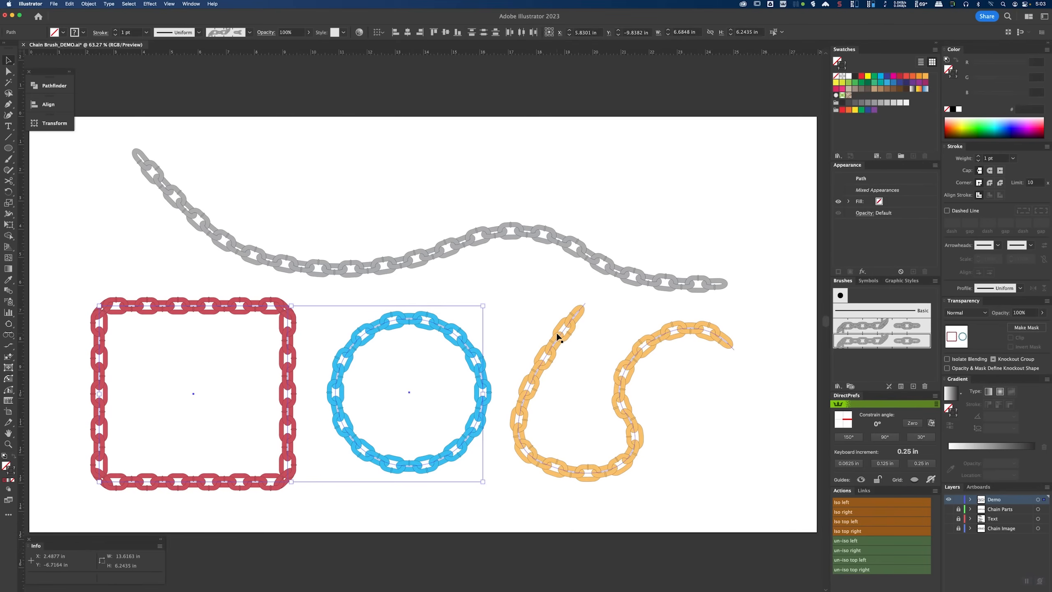
shift+click(578, 307)
shift+click(594, 260)
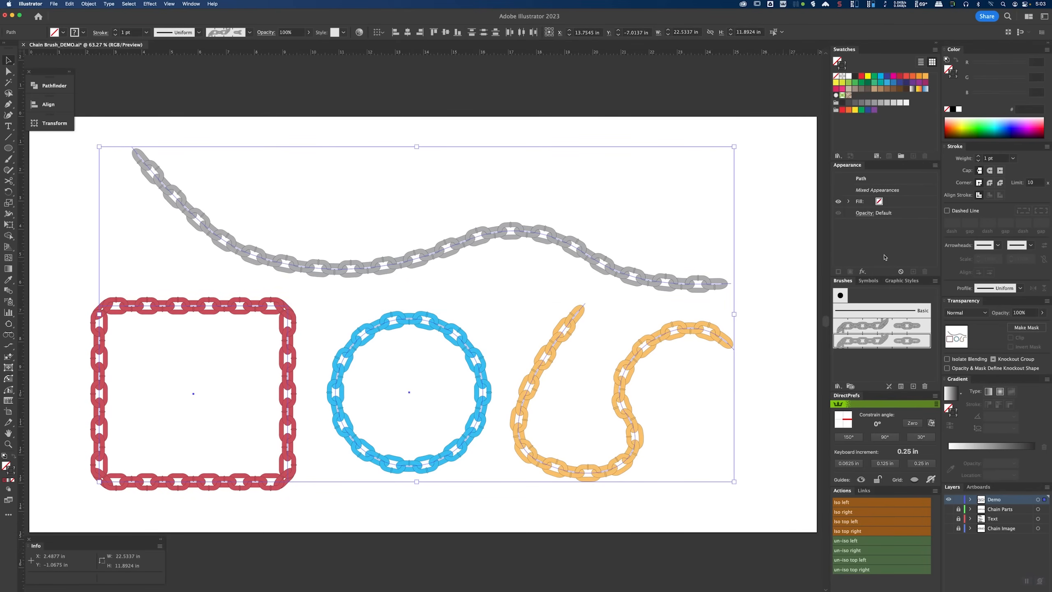
click(863, 272)
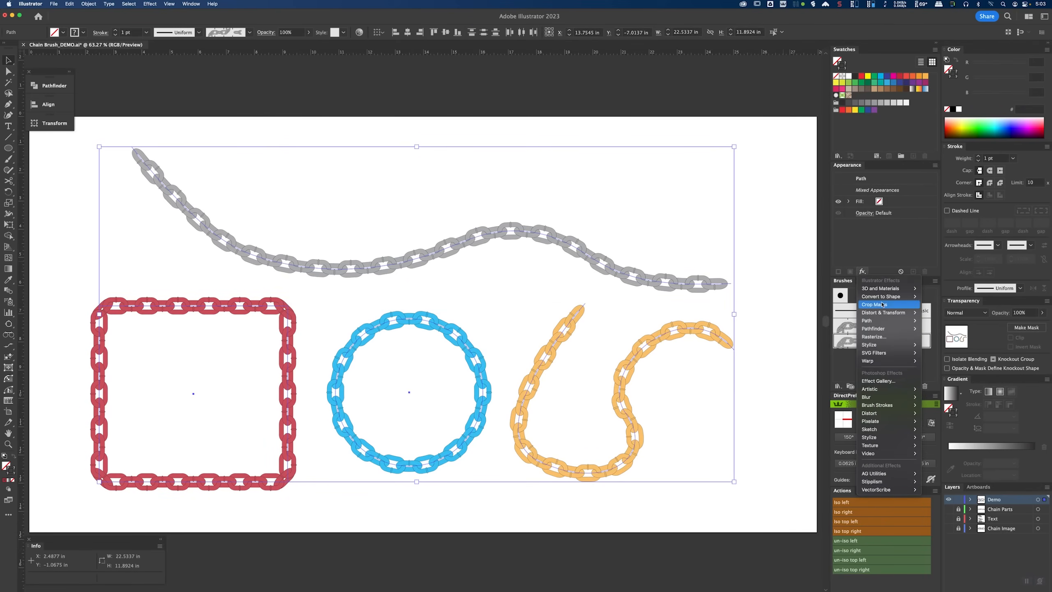
mouse_move(885, 350)
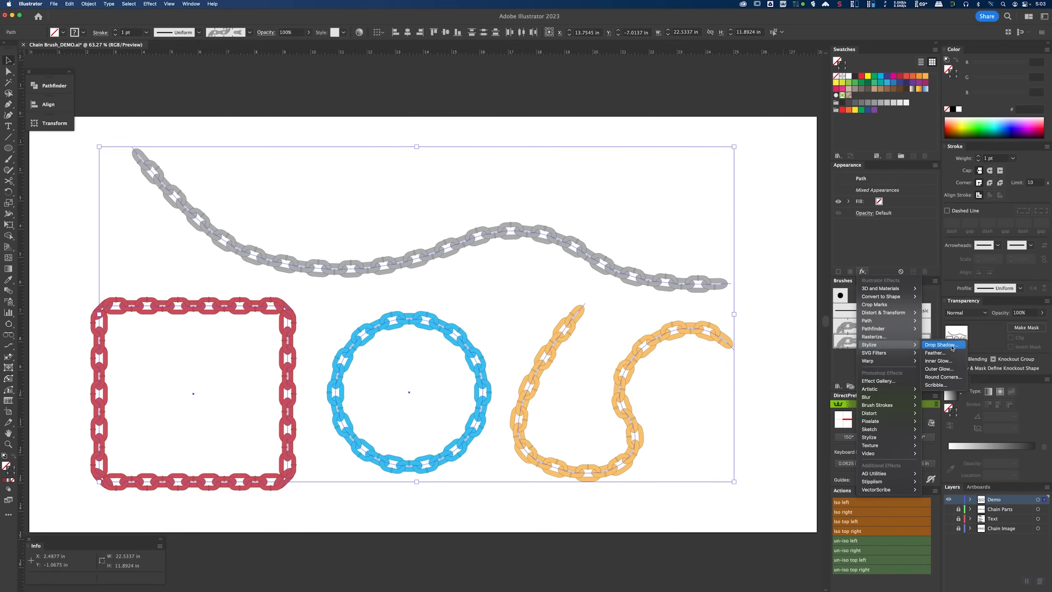
click(803, 315)
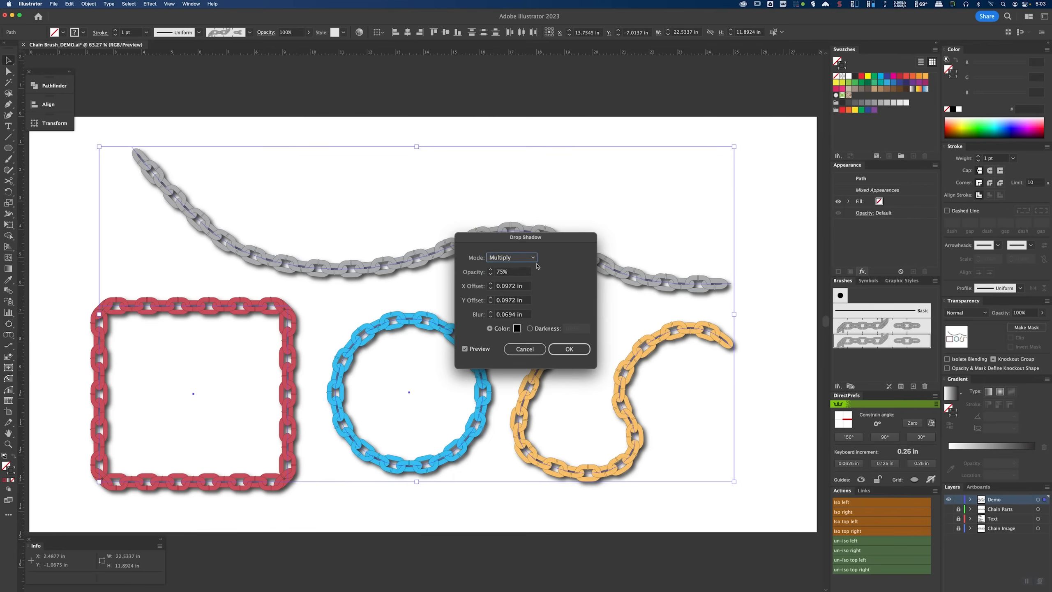
text(25)
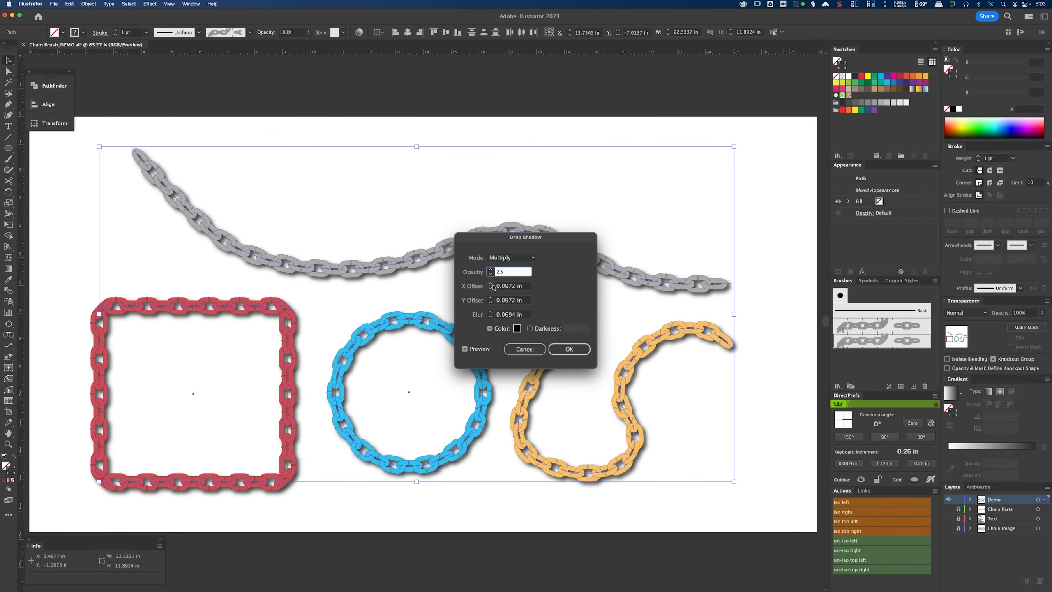
key(Tab)
click(570, 350)
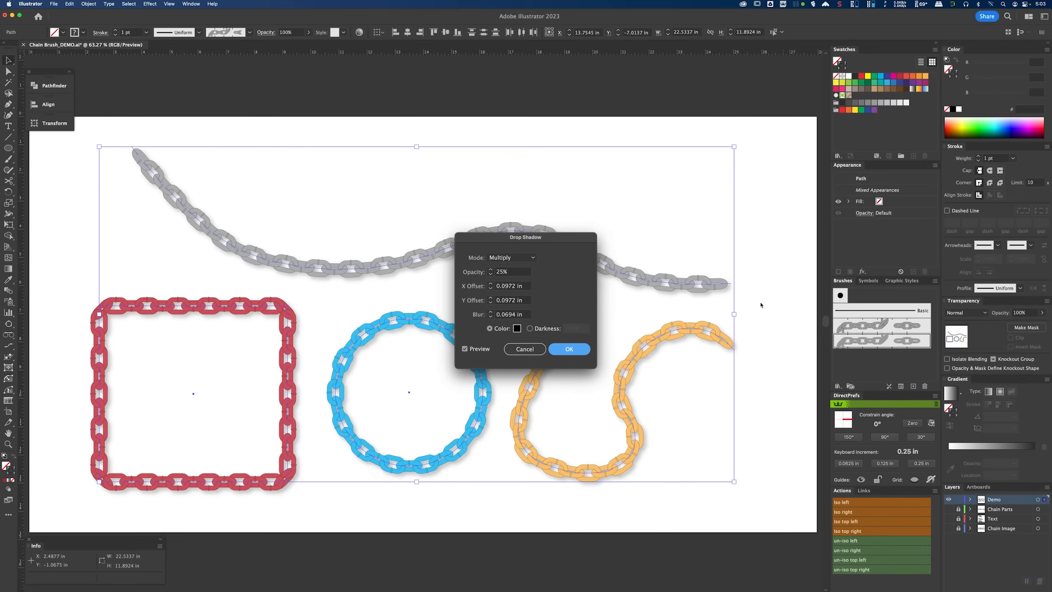
click(761, 257)
Step: Cut the rectangle's top edge with the Scissors tool and move one new endpoint up and left
key(a)
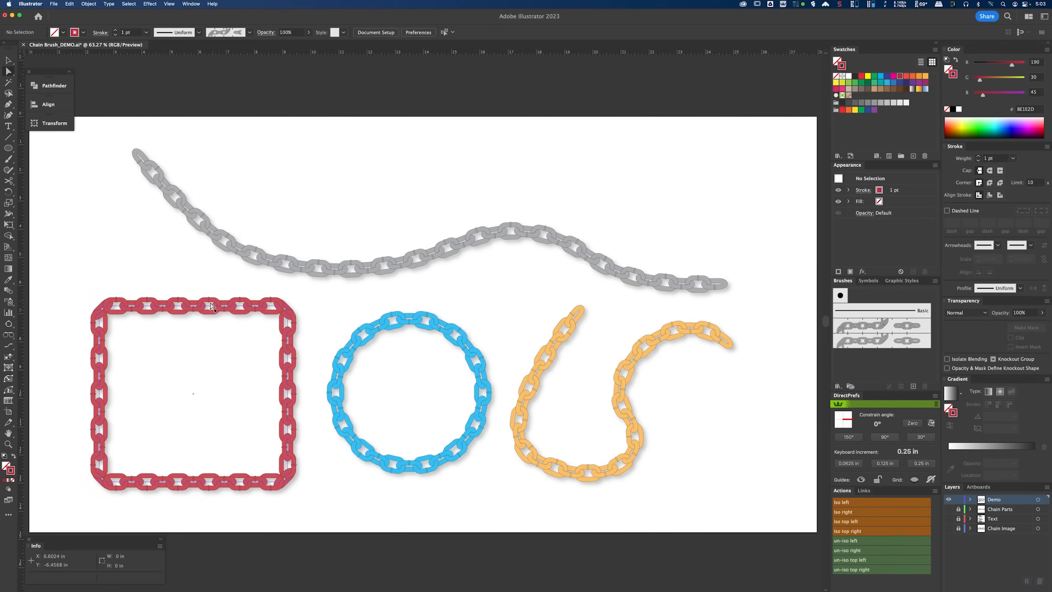
click(208, 307)
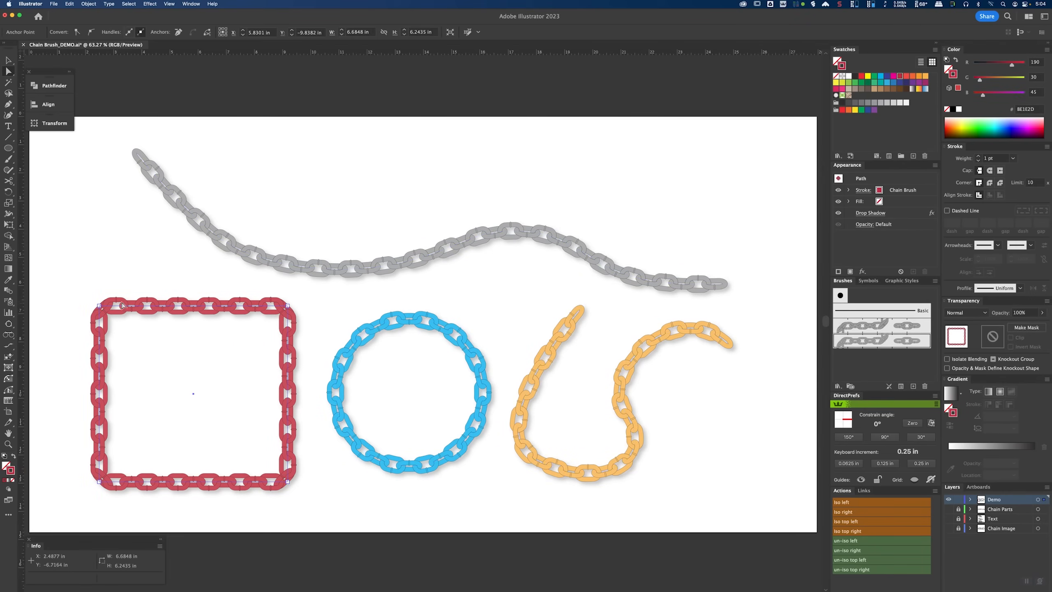
key(c)
click(182, 306)
key(a)
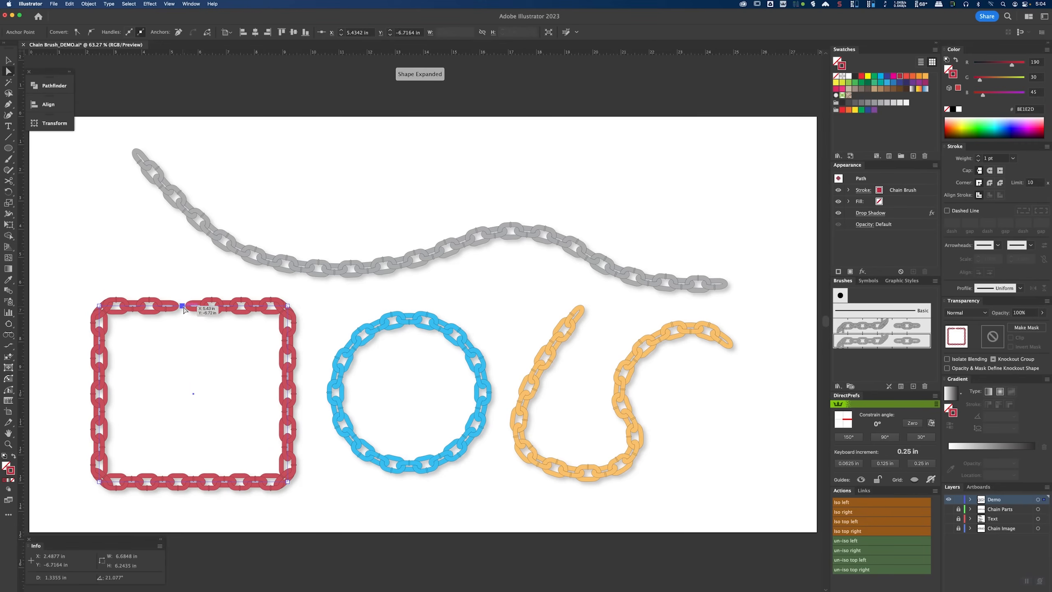
drag(182, 306, 288, 312)
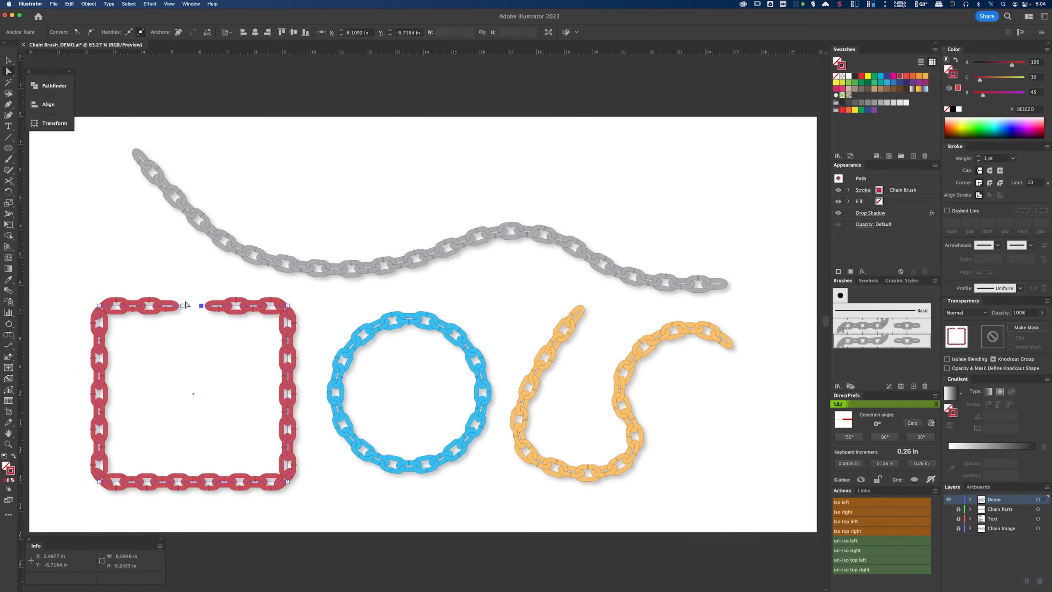
drag(182, 305, 175, 261)
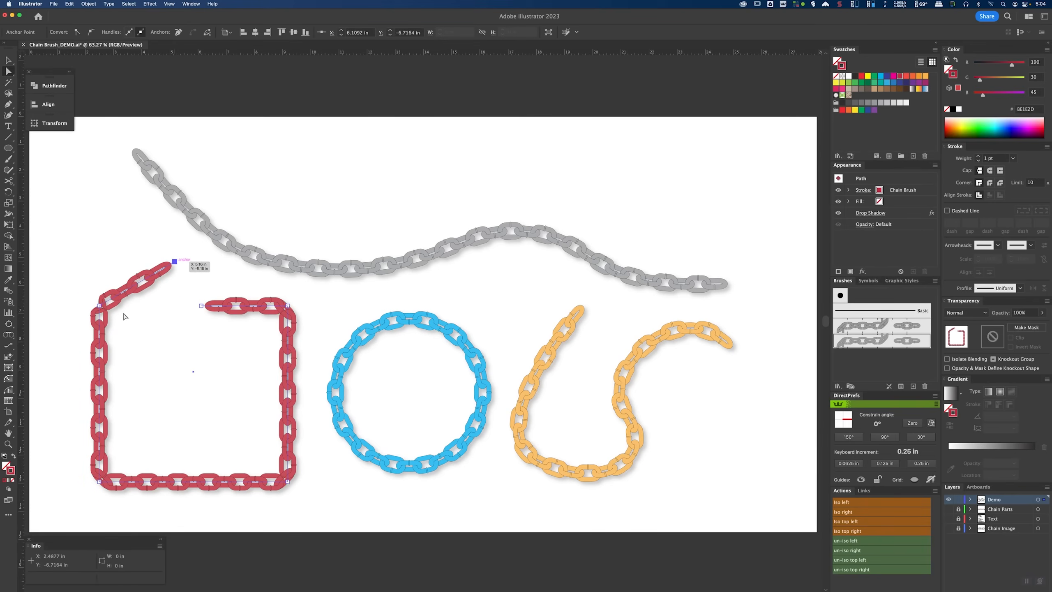
click(140, 327)
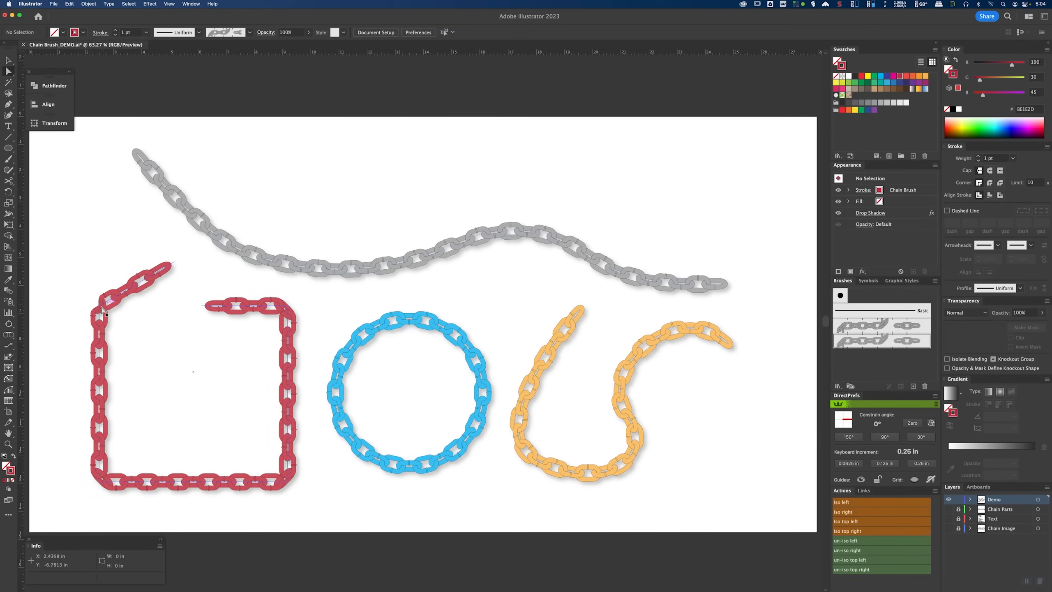
Step: Convert the rectangle's upper-left corner into a smooth curve with the Anchor Point tool
click(101, 309)
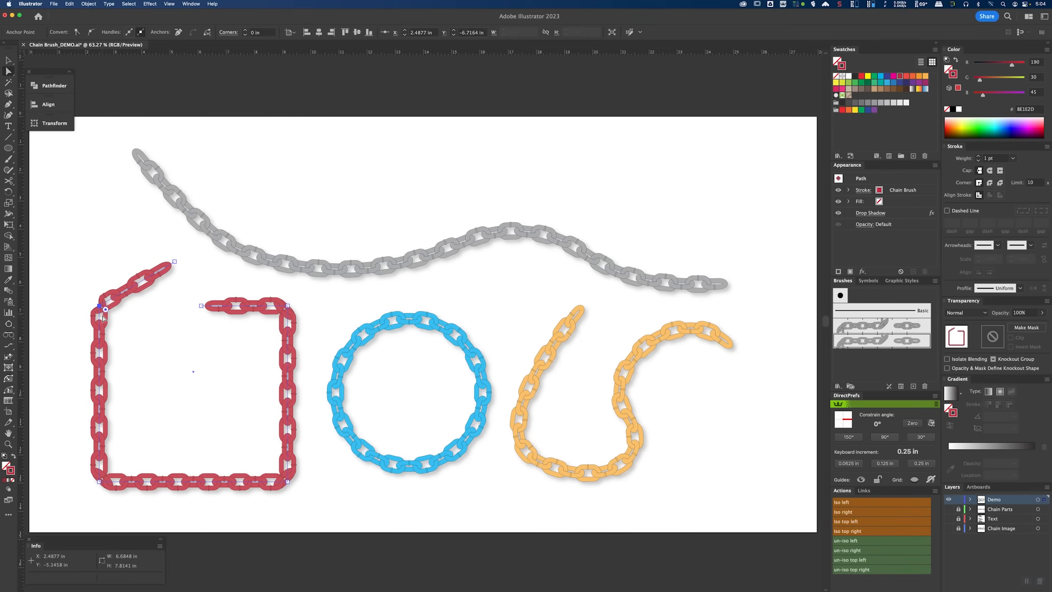
drag(8, 104, 57, 137)
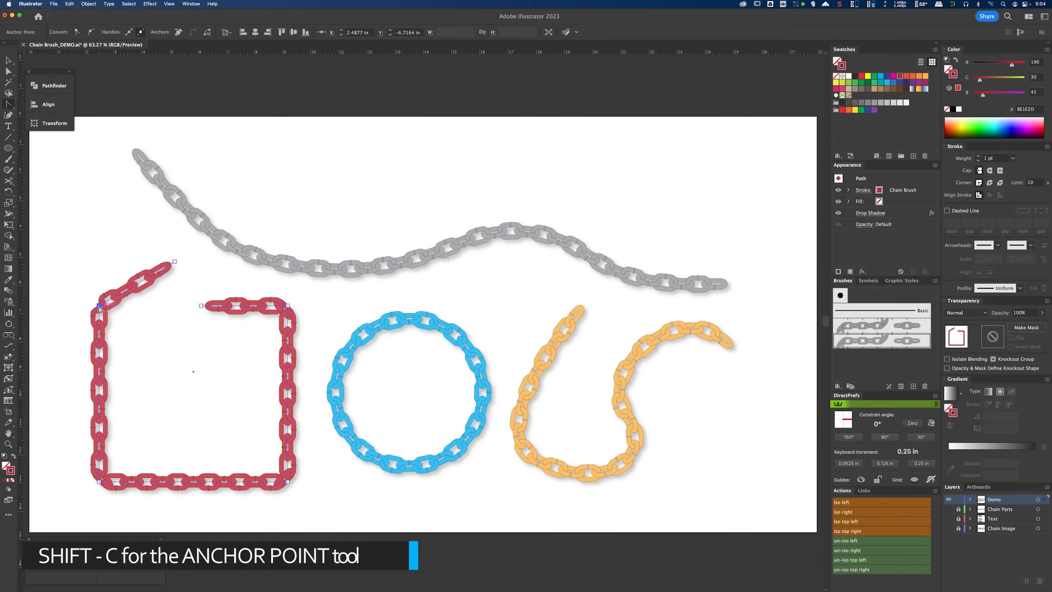
drag(99, 305, 99, 277)
Step: Move the loose endpoint of the opened rectangle further up and left
key(a)
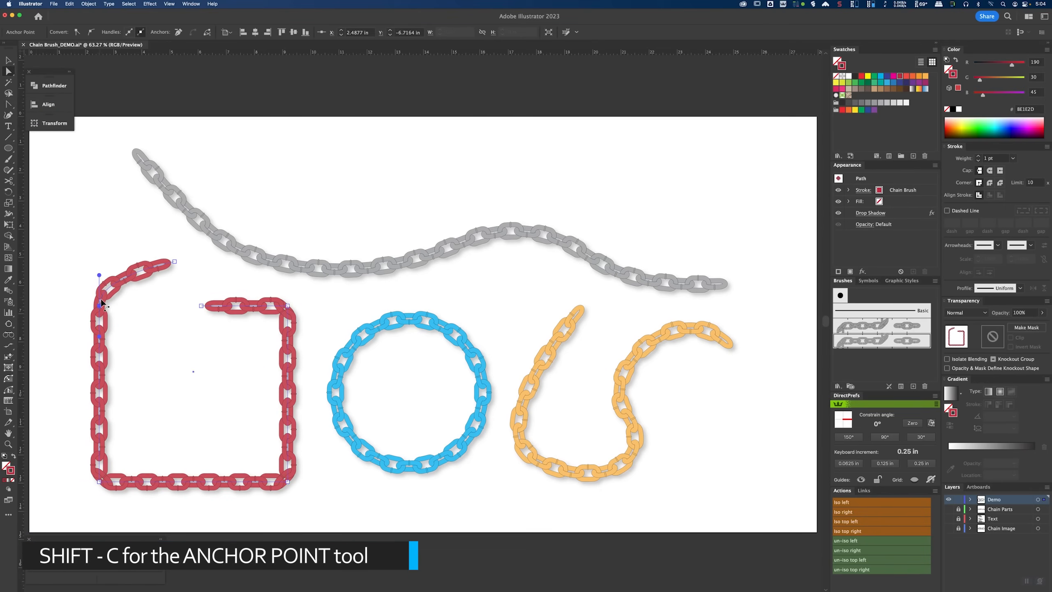
drag(174, 262, 156, 237)
drag(158, 237, 160, 238)
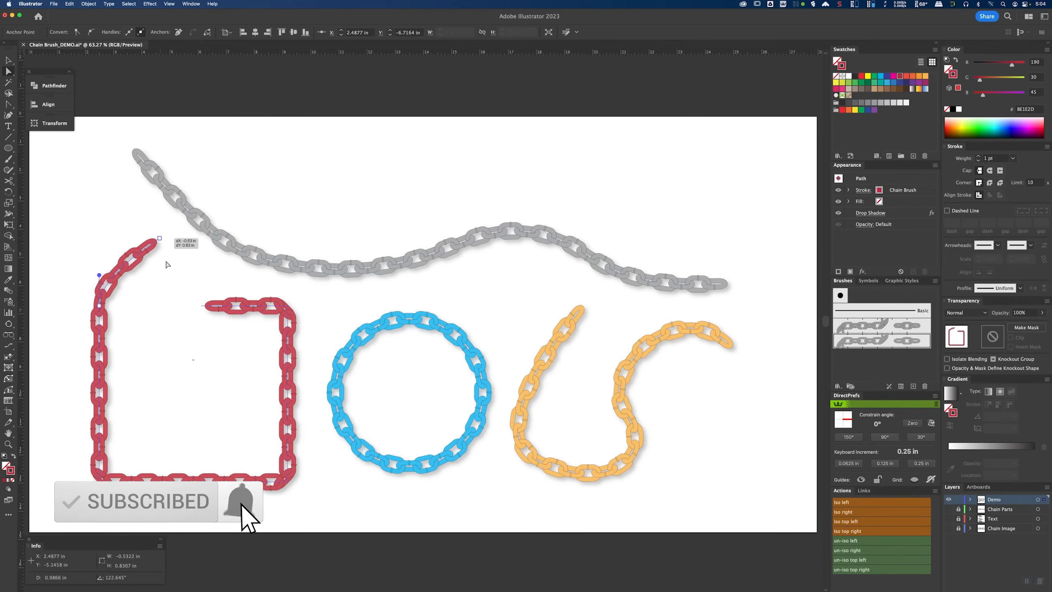
click(165, 340)
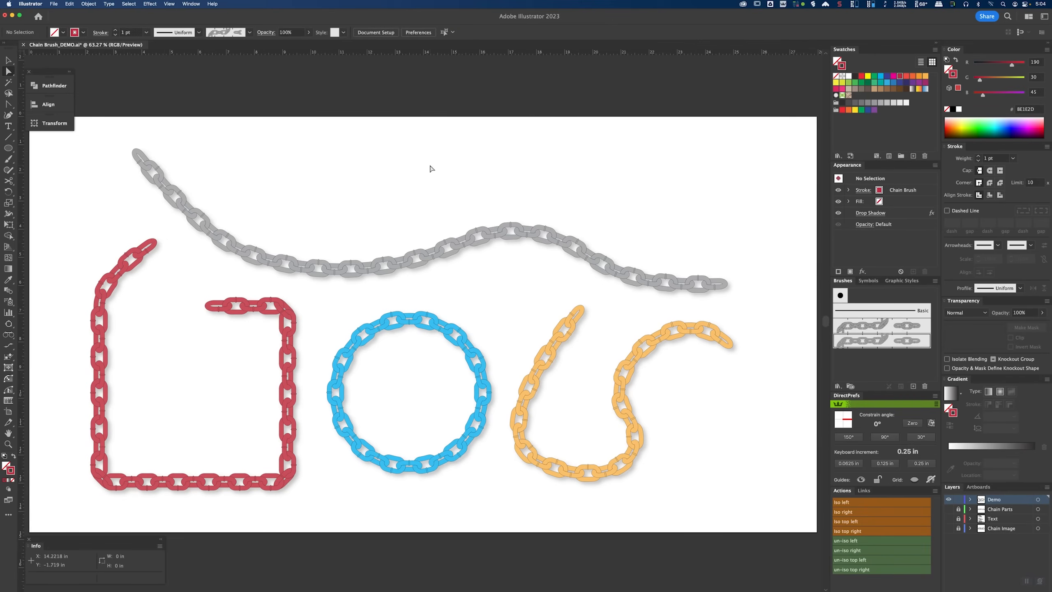